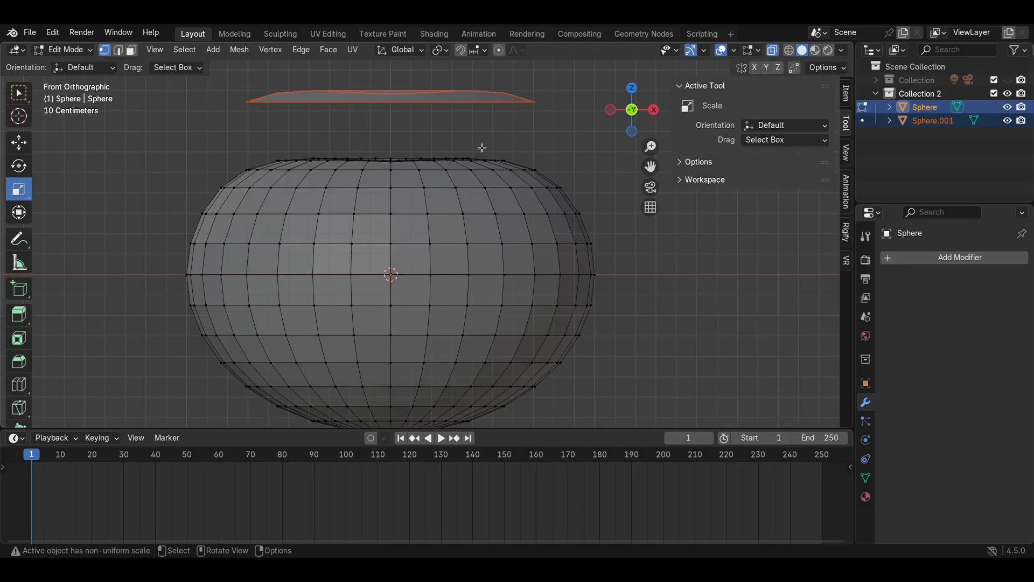
Step: Return to Object Mode and set the origins of the sphere body and the separated cap to their geometry
{"action": "key", "text": "Tab"}
{"action": "right_click", "coordinate": [442, 102]}
{"action": "mouse_move", "coordinate": [453, 136]}
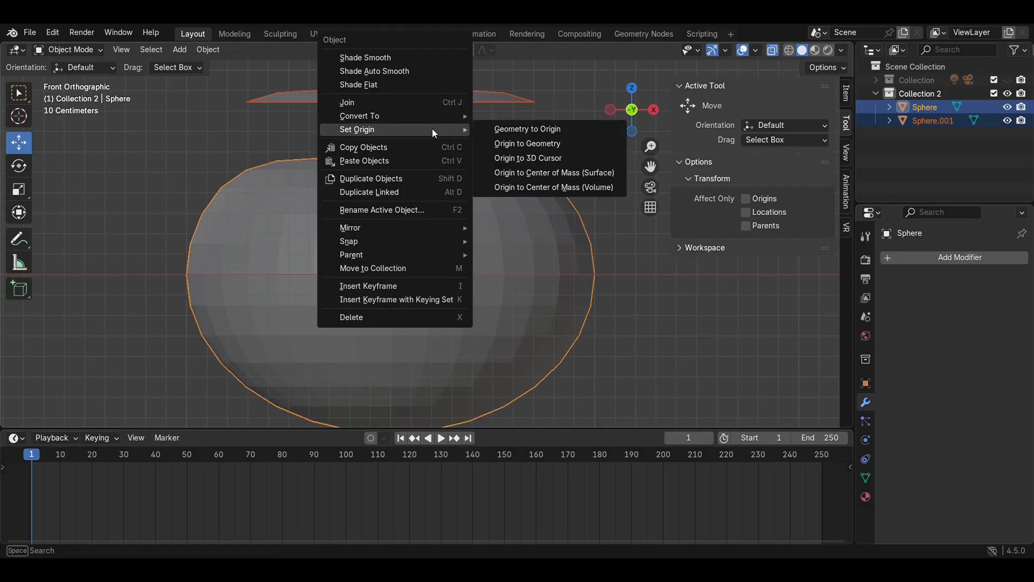
{"action": "left_click", "coordinate": [542, 142]}
Step: Lower the separated cap along Z until it rests on top of the sphere body
{"action": "left_click", "coordinate": [475, 90]}
{"action": "left_click", "coordinate": [477, 92]}
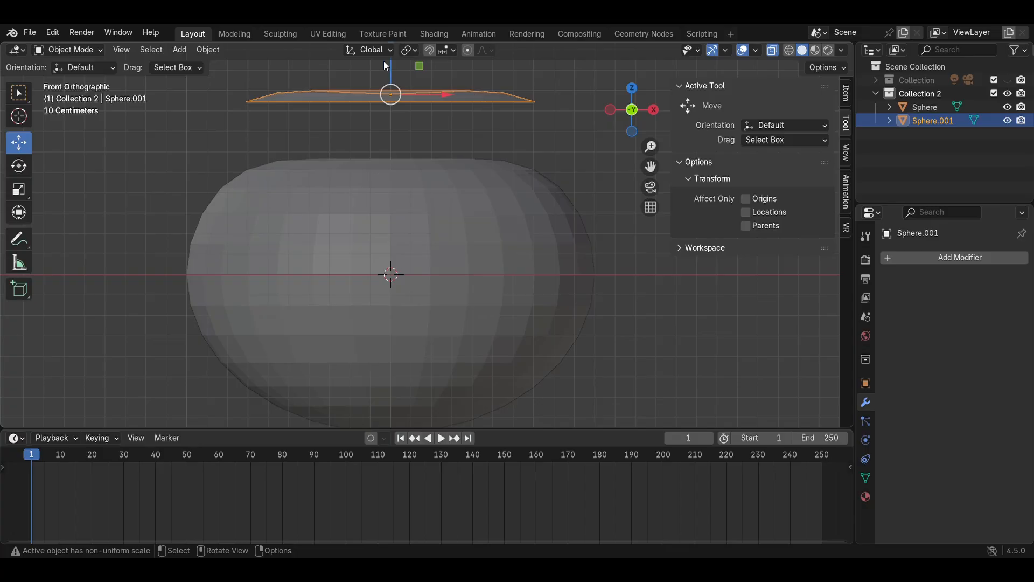
{"action": "left_click_drag", "start_coordinate": [386, 65], "coordinate": [386, 127]}
{"action": "left_click", "coordinate": [493, 115]}
{"action": "middle_click_drag", "start_coordinate": [493, 114], "coordinate": [434, 198]}
{"action": "left_click", "coordinate": [434, 198]}
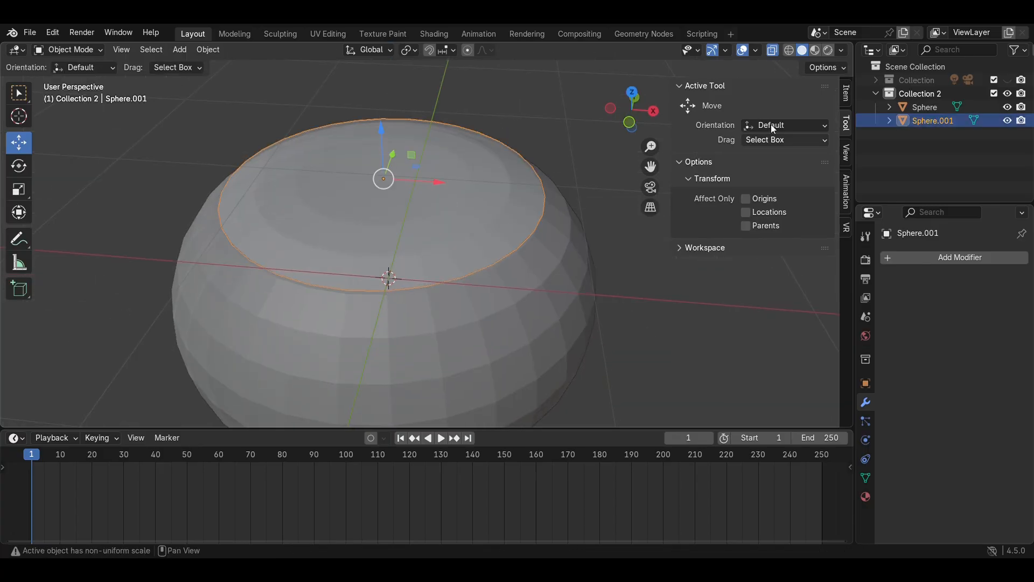
Step: Set the viewport shading's object color to Random so that each object has its own color
{"action": "left_click", "coordinate": [843, 51]}
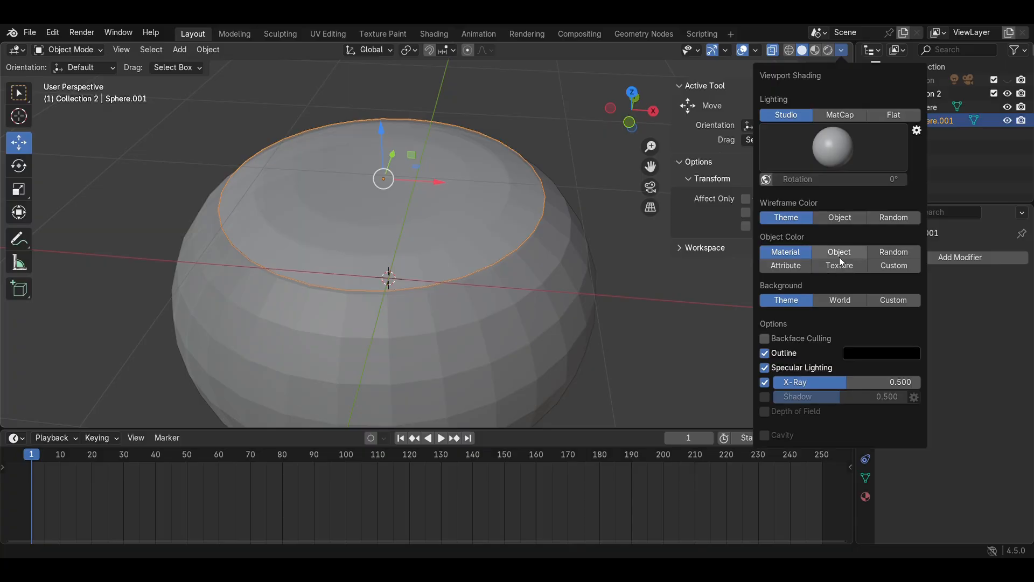
{"action": "left_click", "coordinate": [886, 266]}
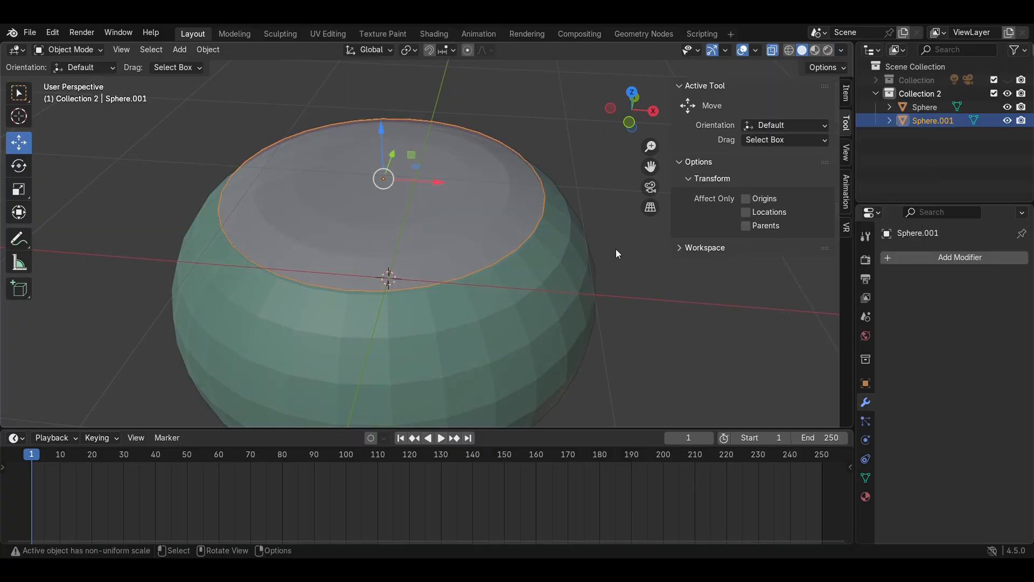
{"action": "left_click", "coordinate": [614, 248]}
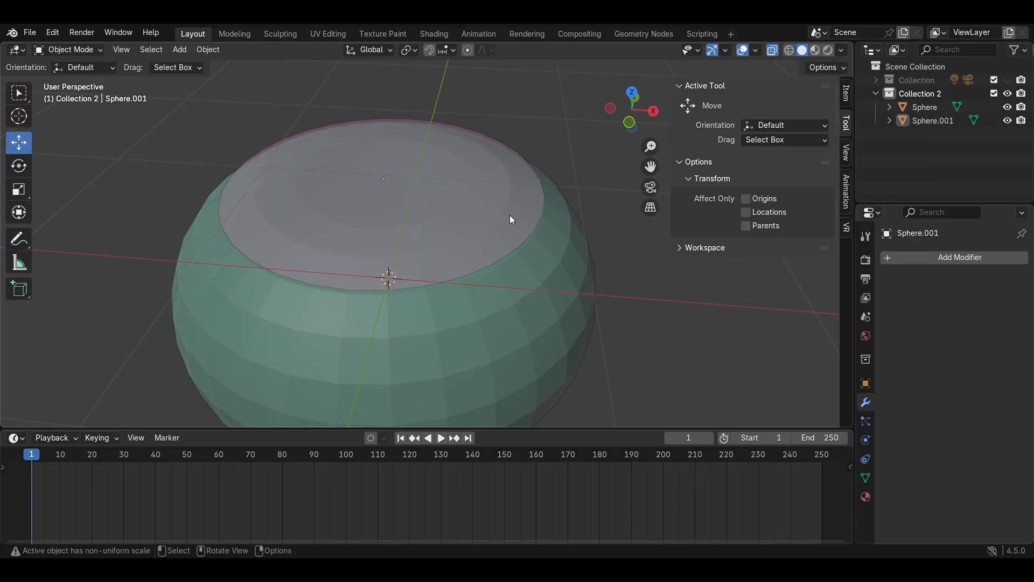
Step: In Edit Mode on the cap, select eight evenly spaced vertices around its outer rim
{"action": "key", "text": "a"}
{"action": "left_click", "coordinate": [478, 278]}
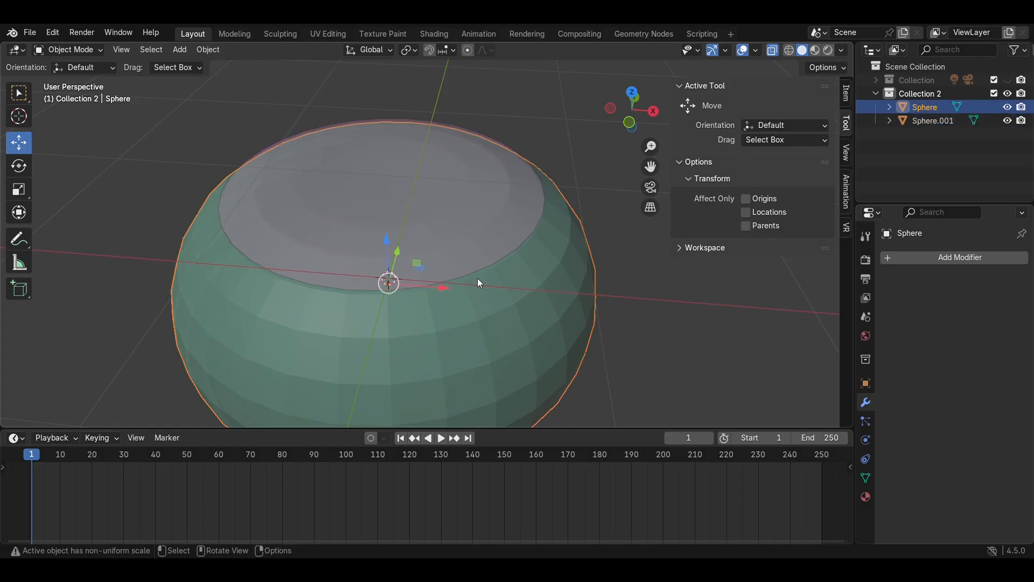
{"action": "left_click", "coordinate": [463, 256]}
{"action": "key", "text": "Tab"}
{"action": "middle_click_drag", "start_coordinate": [441, 246], "coordinate": [492, 389]}
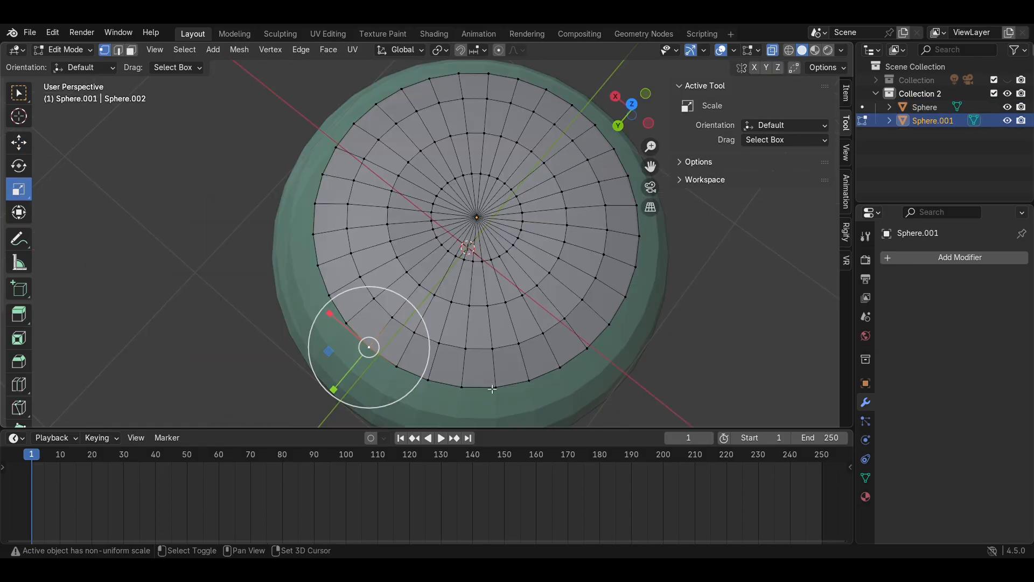
{"action": "left_click", "coordinate": [610, 323], "text": "shift"}
{"action": "middle_click_drag", "start_coordinate": [616, 323], "coordinate": [567, 346]}
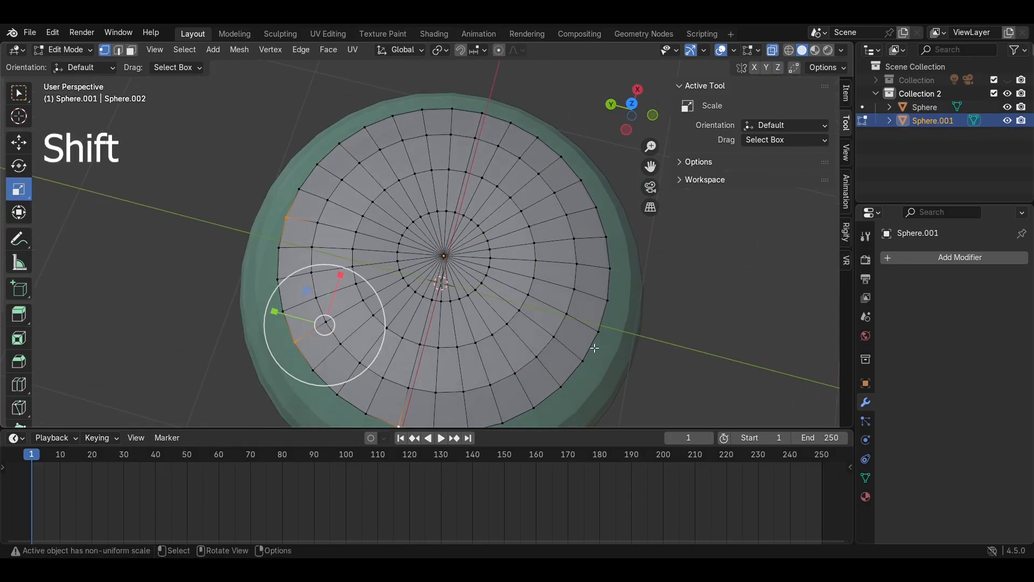
{"action": "left_click", "coordinate": [521, 369], "text": "shift"}
{"action": "left_click", "coordinate": [596, 264], "text": "shift"}
{"action": "scroll", "coordinate": [604, 312], "scroll_direction": "down", "scroll_amount": 1}
{"action": "left_click", "coordinate": [541, 231], "text": "shift"}
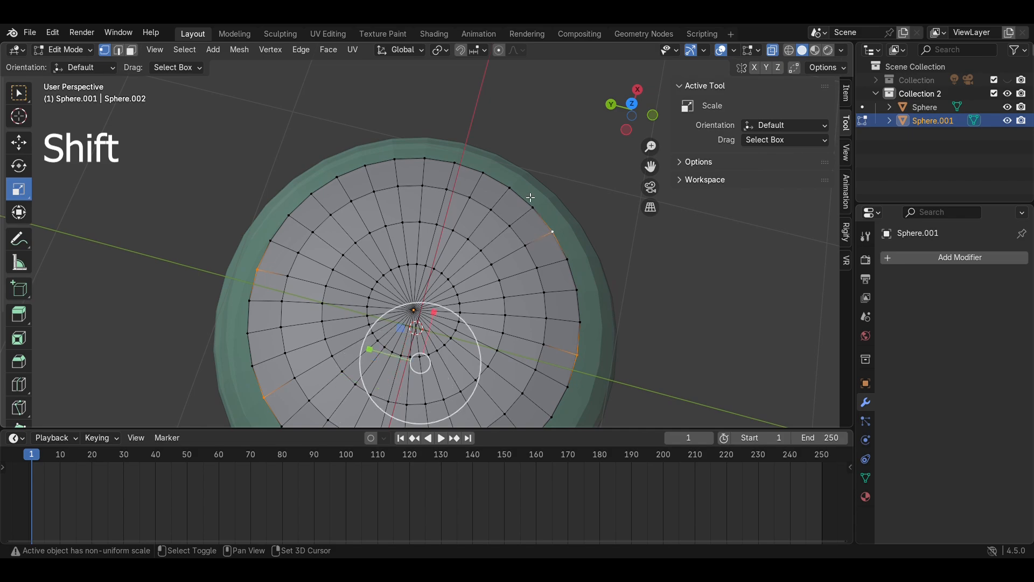
{"action": "left_click", "coordinate": [446, 166], "text": "shift"}
{"action": "left_click", "coordinate": [339, 182], "text": "shift"}
{"action": "scroll", "coordinate": [629, 352], "scroll_direction": "down", "scroll_amount": 2}
Step: Scale the eight selected rim vertices outward in top view to form star points reaching the body's outline
{"action": "key", "text": "KP_7"}
{"action": "key", "text": "s"}
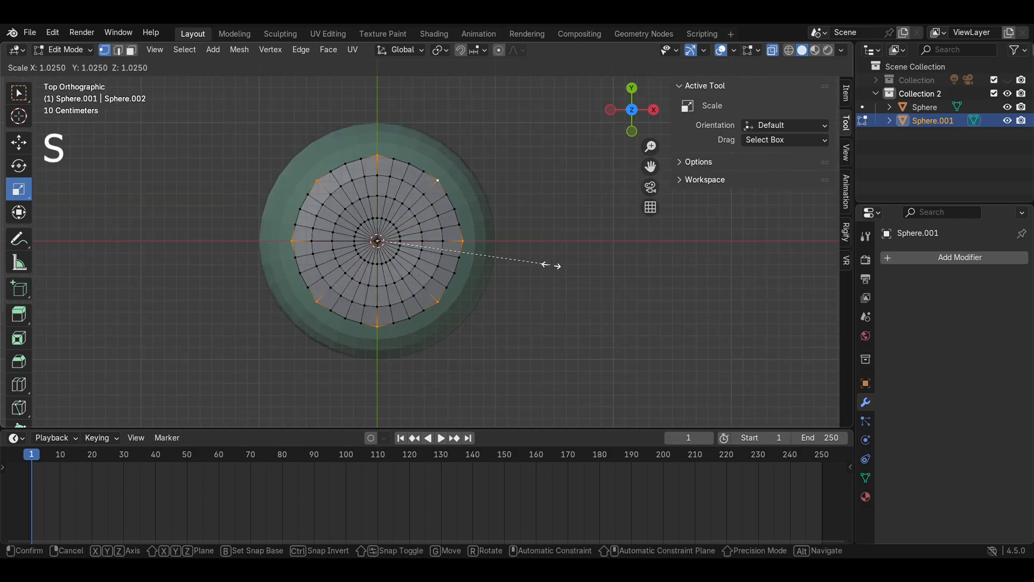
{"action": "left_click", "coordinate": [610, 265]}
{"action": "key", "text": "s"}
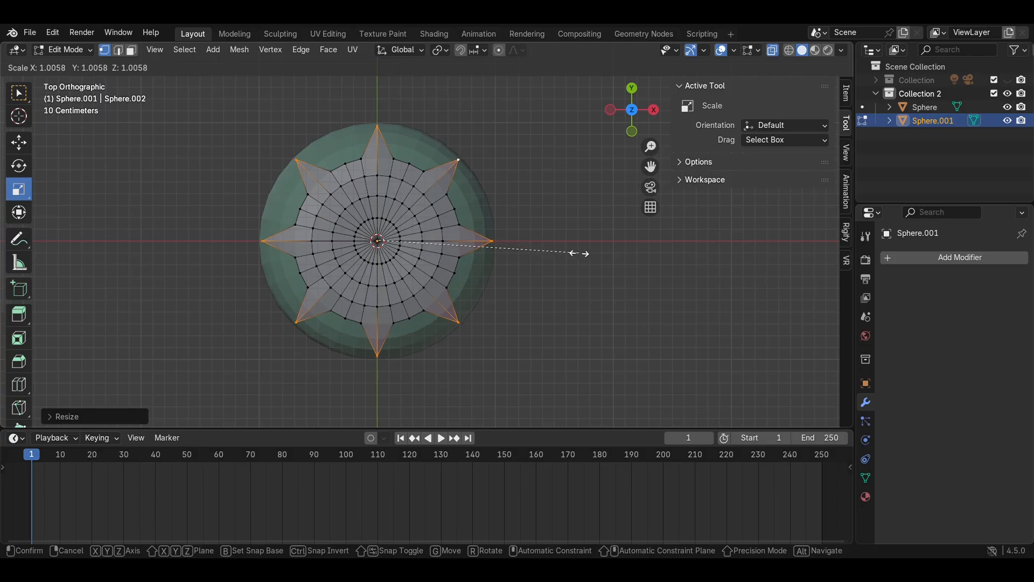
{"action": "left_click", "coordinate": [582, 255]}
Step: Move the star points down along Z in front view so that they drape over the body
{"action": "left_click", "coordinate": [632, 132]}
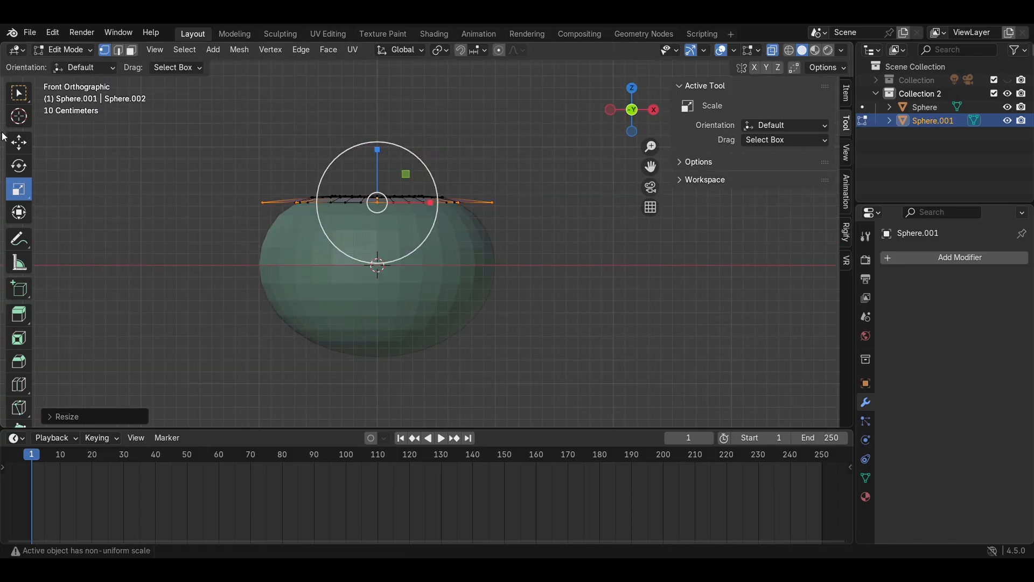
{"action": "left_click", "coordinate": [18, 142]}
{"action": "scroll", "coordinate": [393, 197], "scroll_direction": "up", "scroll_amount": 4}
{"action": "left_click_drag", "start_coordinate": [324, 111], "coordinate": [323, 156]}
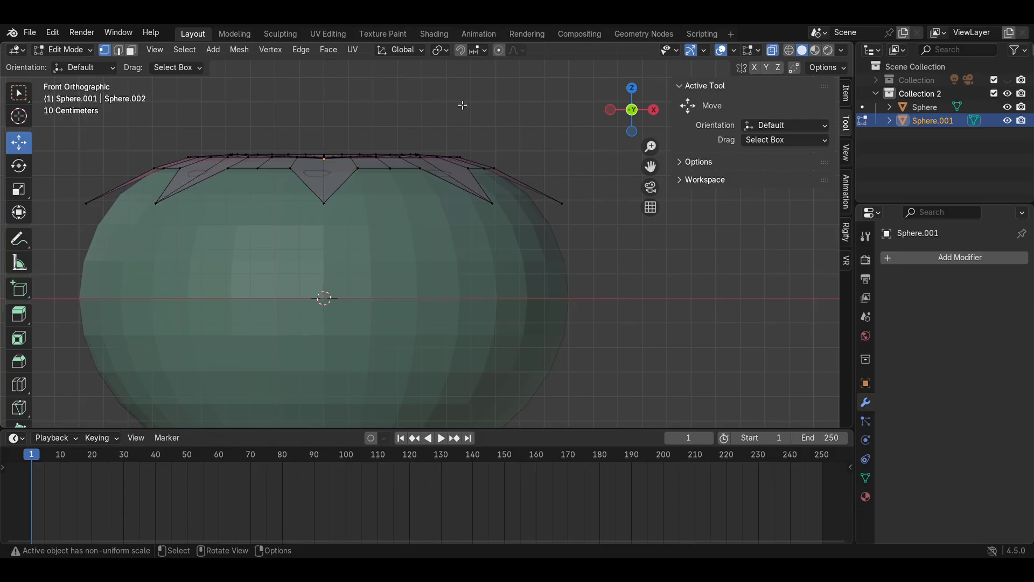
Step: Add a Solidify modifier to the cap in Object Mode with a thickness of 0.1 m
{"action": "key", "text": "Tab"}
{"action": "middle_click_drag", "start_coordinate": [461, 104], "coordinate": [746, 313]}
{"action": "left_click", "coordinate": [967, 258]}
{"action": "mouse_move", "coordinate": [970, 261]}
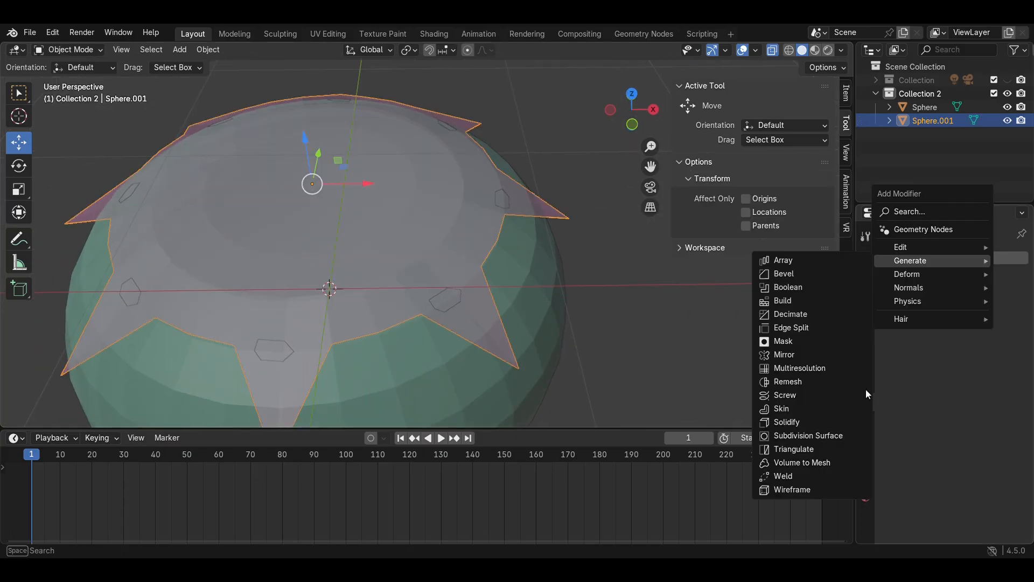
{"action": "left_click", "coordinate": [826, 421]}
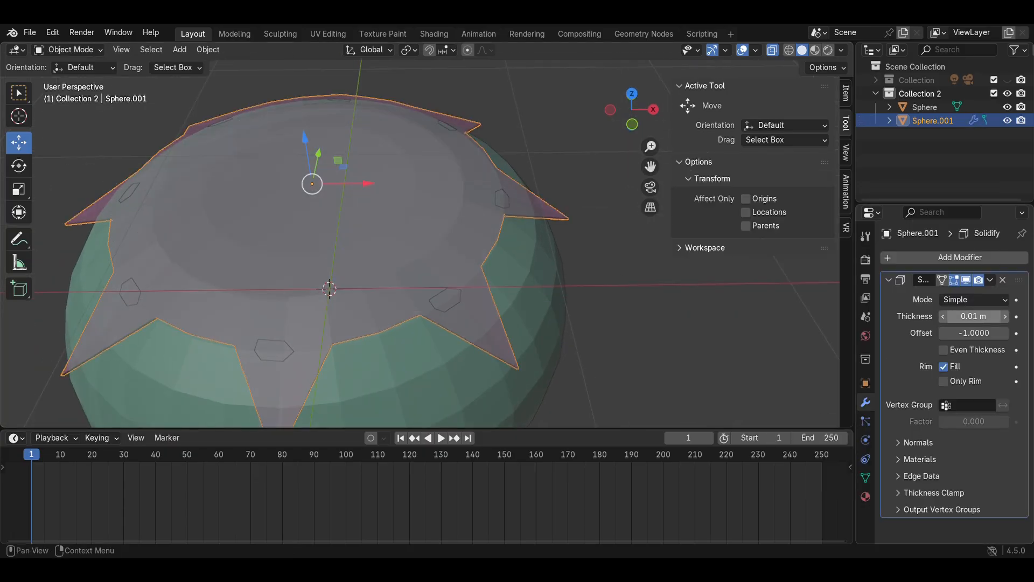
{"action": "key", "text": "Return"}
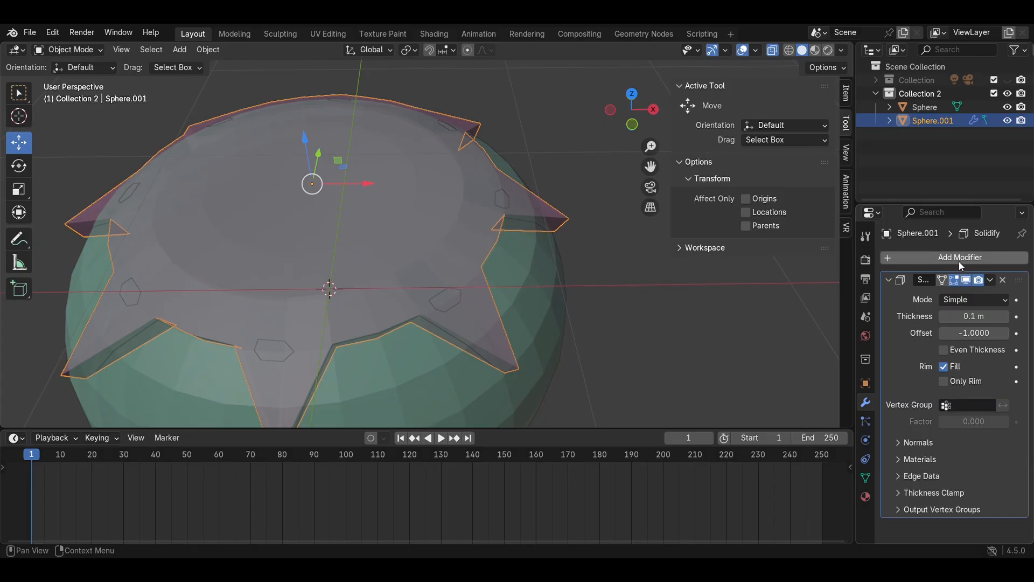
Step: Add a Subdivision Surface modifier to the cap and set its viewport levels to 2
{"action": "left_click", "coordinate": [960, 260]}
{"action": "mouse_move", "coordinate": [958, 260]}
{"action": "left_click", "coordinate": [809, 434]}
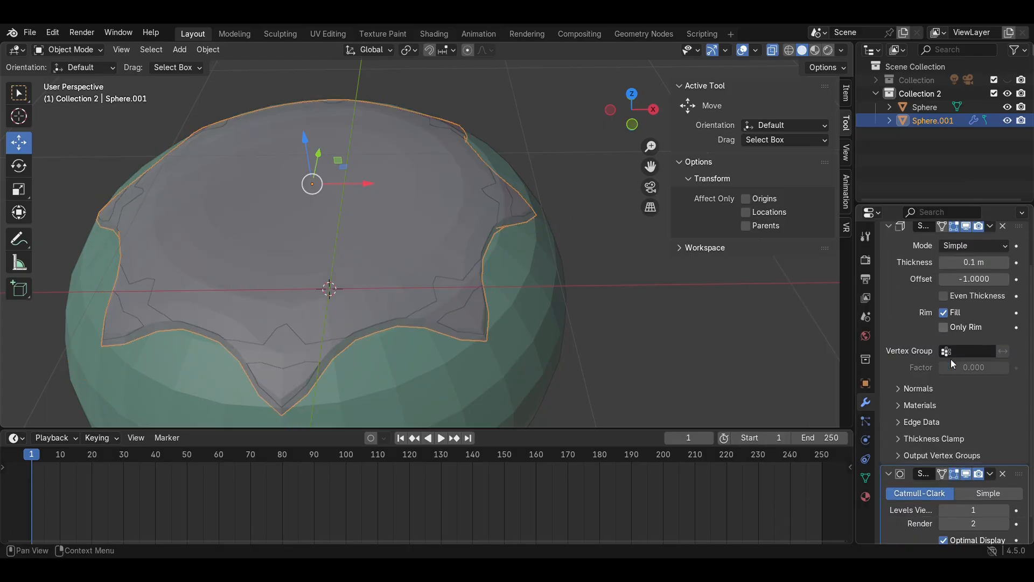
{"action": "scroll", "coordinate": [952, 359], "scroll_direction": "down", "scroll_amount": 1}
{"action": "left_click", "coordinate": [1006, 487]}
{"action": "left_click", "coordinate": [616, 373]}
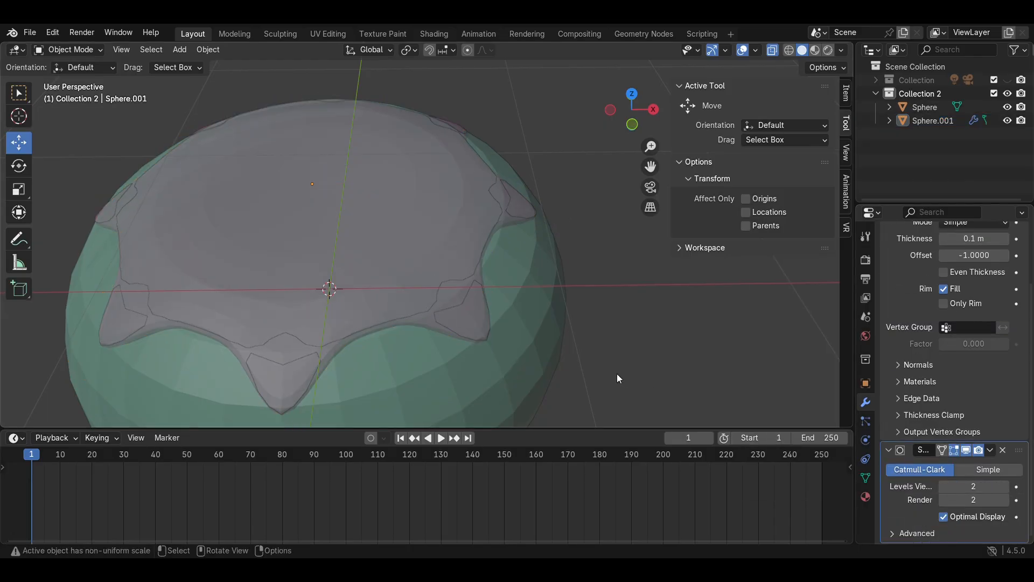
Step: Scale the cap up slightly so that its surface sits outside the green body
{"action": "middle_click_drag", "start_coordinate": [586, 296], "coordinate": [463, 281]}
{"action": "left_click", "coordinate": [464, 281]}
{"action": "key", "text": "s"}
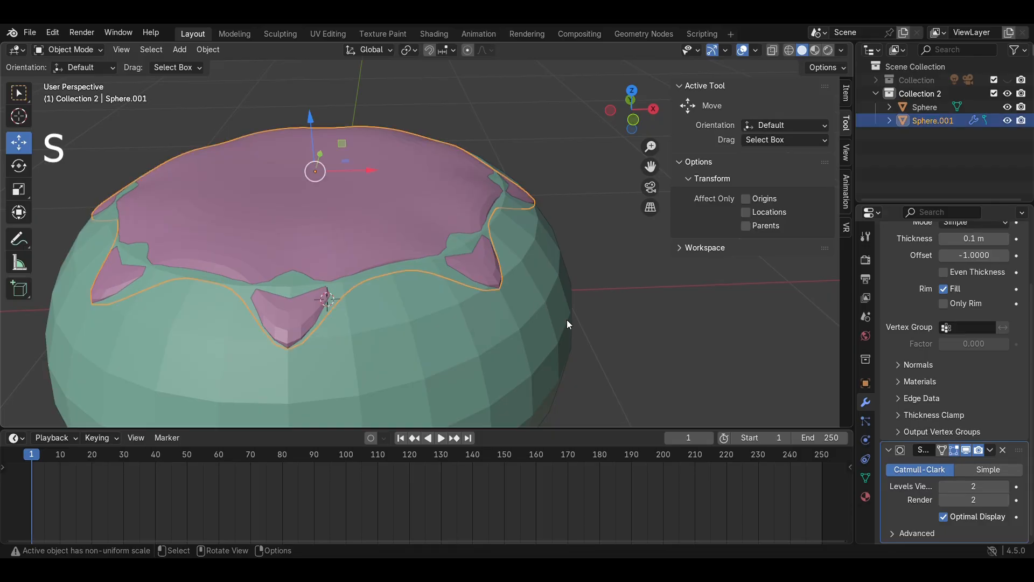
{"action": "left_click", "coordinate": [590, 330]}
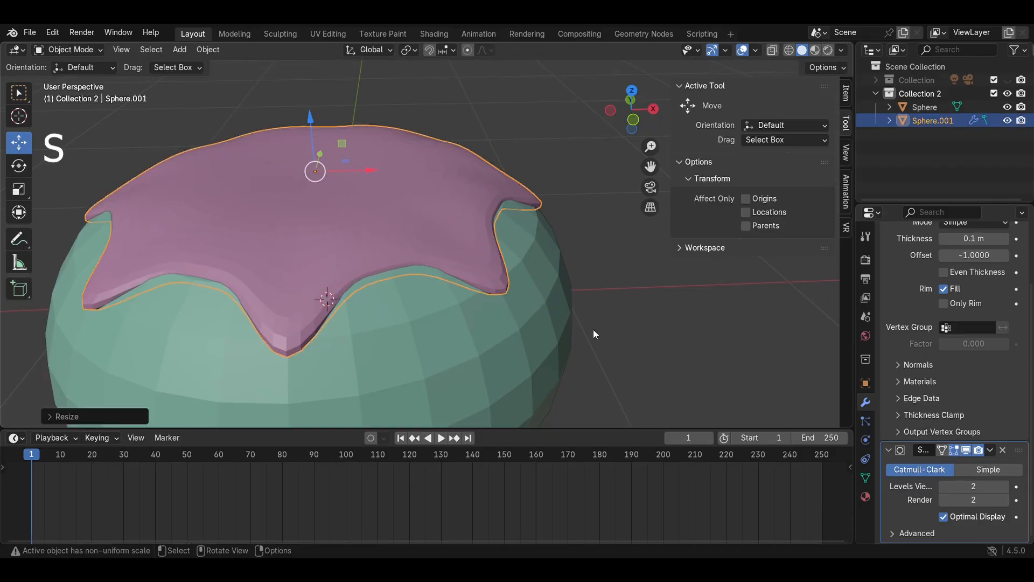
{"action": "left_click", "coordinate": [593, 329]}
Step: In Edit Mode, lower one star tip vertex of the cap along Z and adjust its position along X
{"action": "middle_click_drag", "start_coordinate": [593, 329], "coordinate": [437, 282]}
{"action": "key", "text": "Tab"}
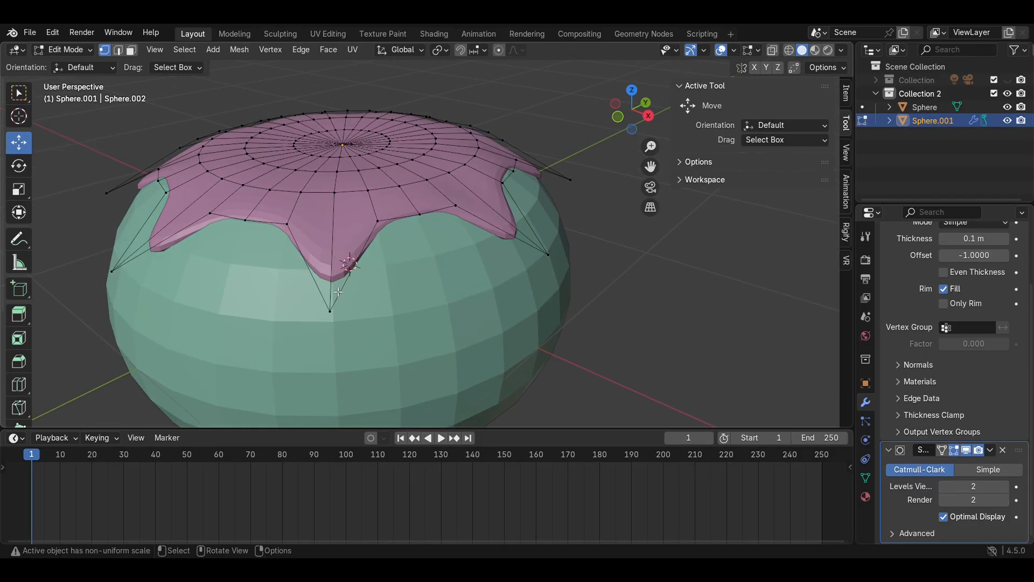
{"action": "left_click", "coordinate": [618, 116]}
{"action": "key", "text": "g"}
{"action": "key", "text": "x"}
{"action": "left_click", "coordinate": [538, 223]}
{"action": "key", "text": "g"}
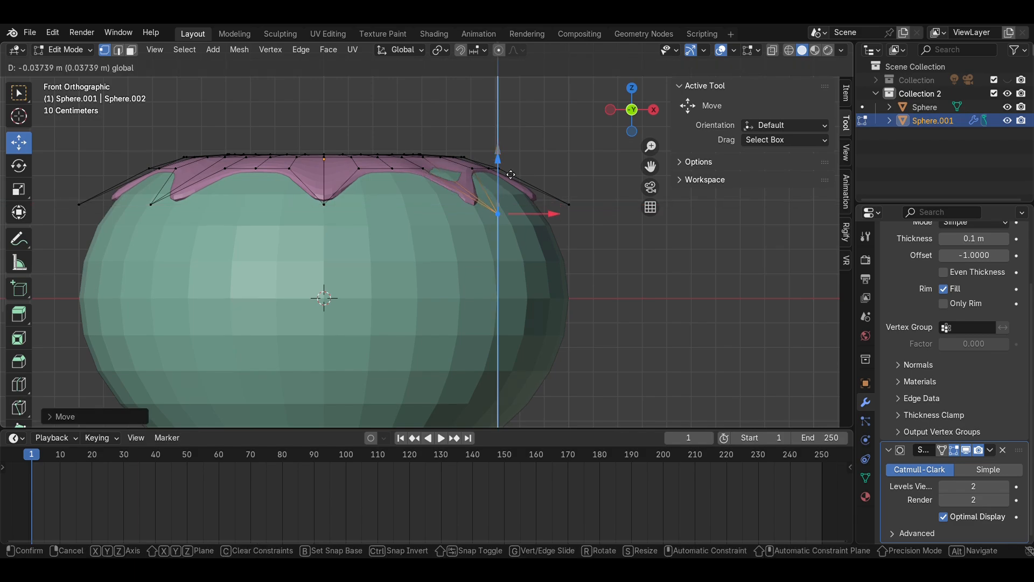
{"action": "key", "text": "x"}
{"action": "left_click", "coordinate": [558, 228]}
Step: Reposition the rim vertex beside the lowered tip along X and Y to reshape that point of the cap
{"action": "middle_click_drag", "start_coordinate": [558, 227], "coordinate": [577, 231]}
{"action": "key", "text": "g"}
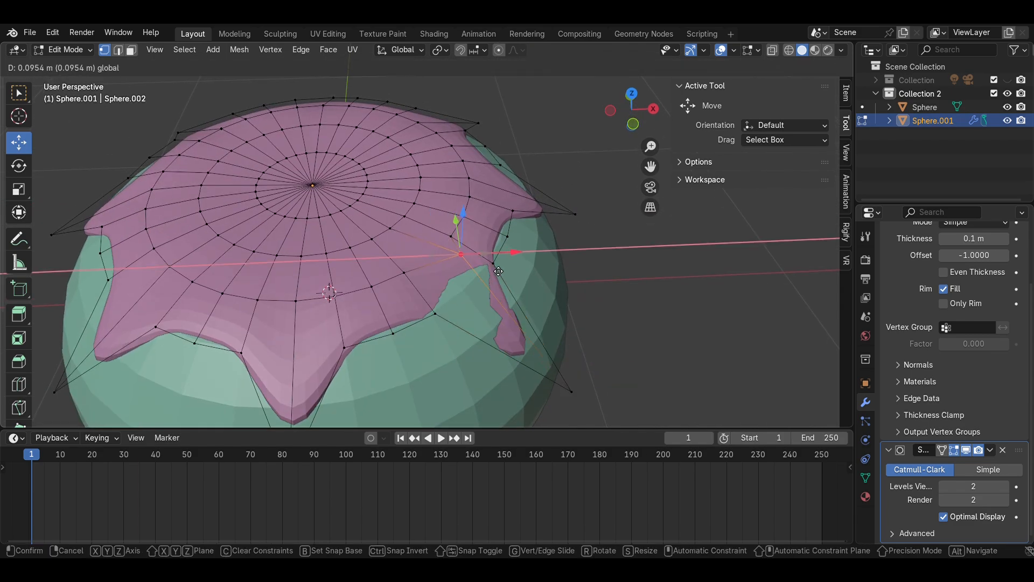
{"action": "left_click", "coordinate": [530, 232]}
{"action": "left_click", "coordinate": [636, 95]}
{"action": "scroll", "coordinate": [517, 237], "scroll_direction": "up", "scroll_amount": 5}
{"action": "key", "text": "g"}
{"action": "key", "text": "y"}
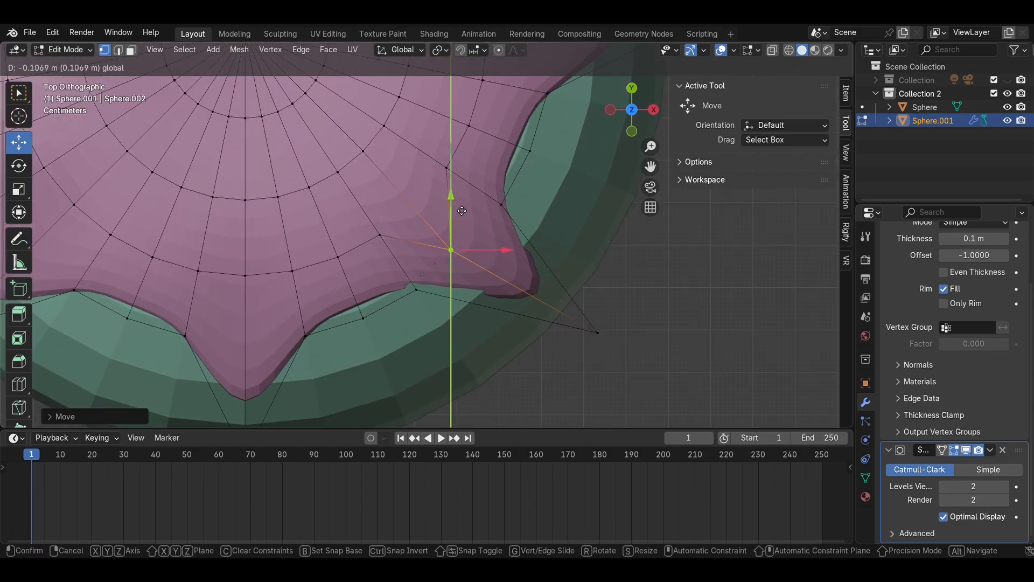
{"action": "key", "text": "x"}
{"action": "key", "text": "y"}
{"action": "left_click", "coordinate": [418, 298]}
Step: Leave Edit Mode and scale the whole cap up slightly to cover more of the body
{"action": "scroll", "coordinate": [418, 298], "scroll_direction": "down", "scroll_amount": 5}
{"action": "middle_click_drag", "start_coordinate": [418, 298], "coordinate": [422, 180]}
{"action": "left_click", "coordinate": [631, 110]}
{"action": "left_click", "coordinate": [636, 124]}
{"action": "key", "text": "Tab"}
{"action": "scroll", "coordinate": [530, 248], "scroll_direction": "down", "scroll_amount": 3}
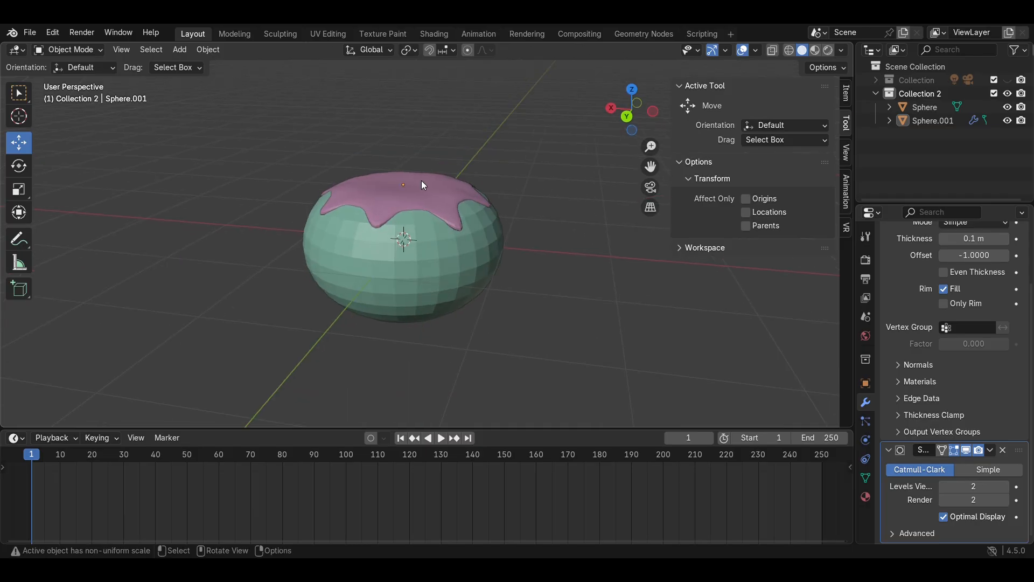
{"action": "scroll", "coordinate": [427, 186], "scroll_direction": "up", "scroll_amount": 2}
{"action": "key", "text": "s"}
{"action": "left_click", "coordinate": [560, 269]}
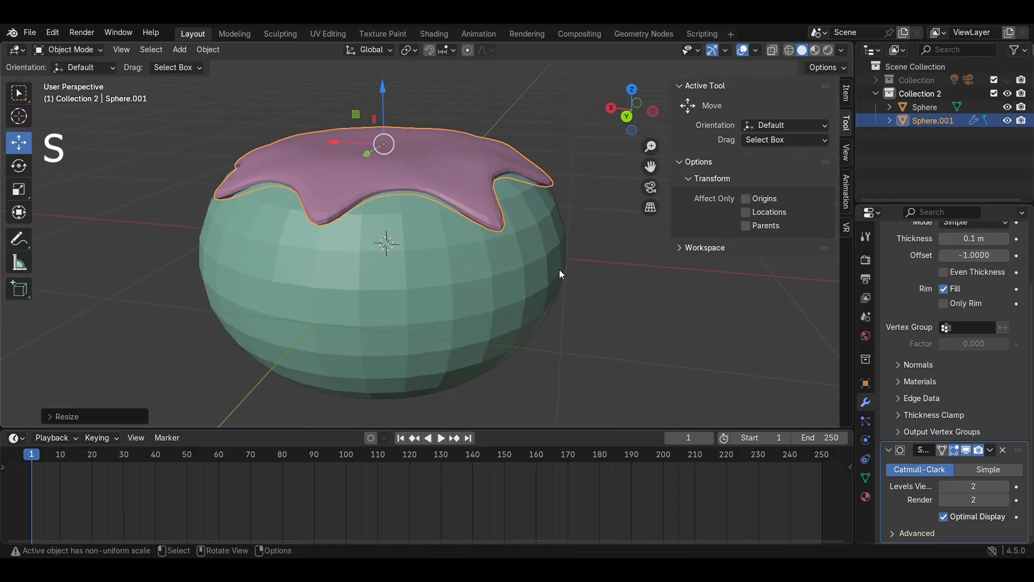
{"action": "left_click", "coordinate": [596, 250]}
Step: Select the ring of faces around the cap's centre in Edit Mode and inset them to form a small stem base
{"action": "middle_click_drag", "start_coordinate": [596, 250], "coordinate": [357, 173]}
{"action": "left_click", "coordinate": [358, 173]}
{"action": "key", "text": "Tab"}
{"action": "middle_click_drag", "start_coordinate": [458, 216], "coordinate": [545, 256]}
{"action": "scroll", "coordinate": [542, 243], "scroll_direction": "up", "scroll_amount": 4}
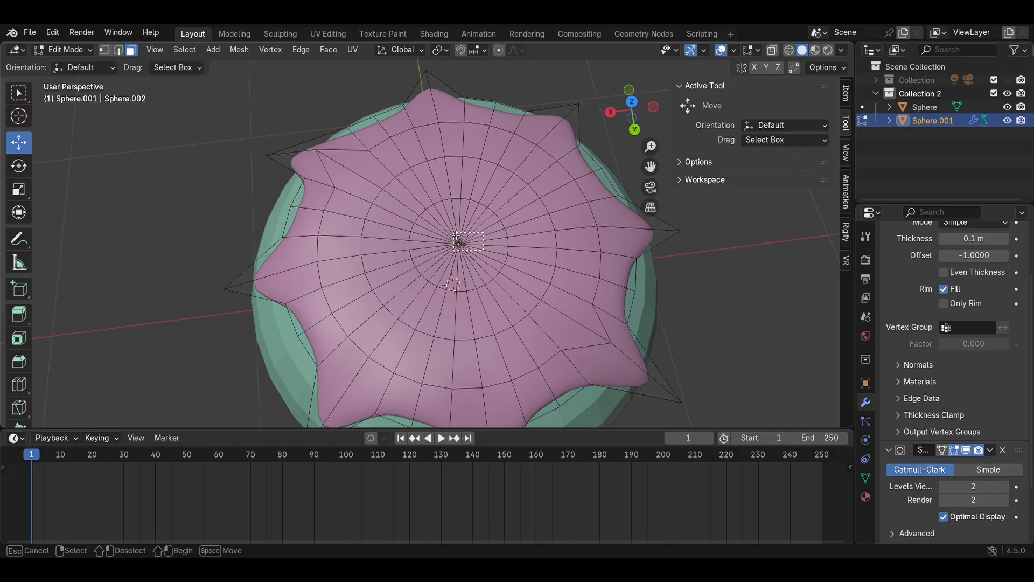
{"action": "left_click_drag", "start_coordinate": [484, 250], "coordinate": [457, 235]}
{"action": "key", "text": "i"}
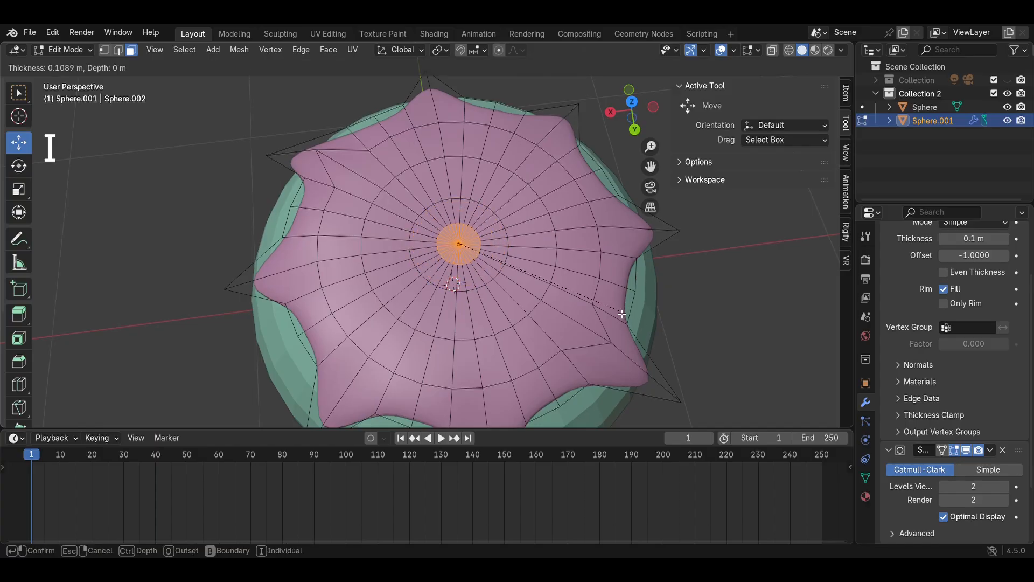
{"action": "left_click", "coordinate": [616, 302]}
Step: Extrude the inset faces upward twice in back view as a stem, and shift its top end sideways along X
{"action": "left_click", "coordinate": [640, 130]}
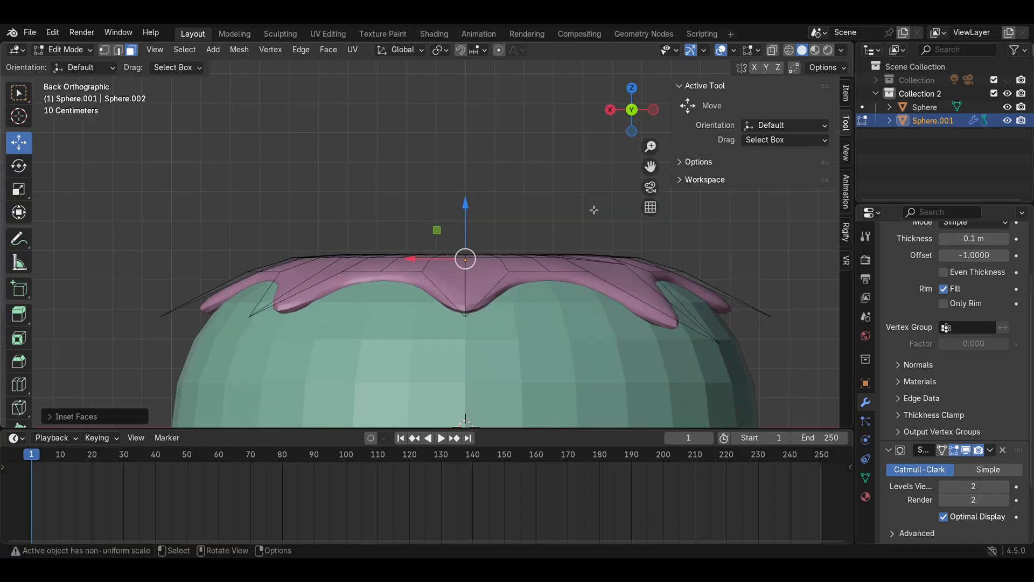
{"action": "key", "text": "e"}
{"action": "left_click", "coordinate": [460, 307]}
{"action": "scroll", "coordinate": [463, 306], "scroll_direction": "up", "scroll_amount": 3}
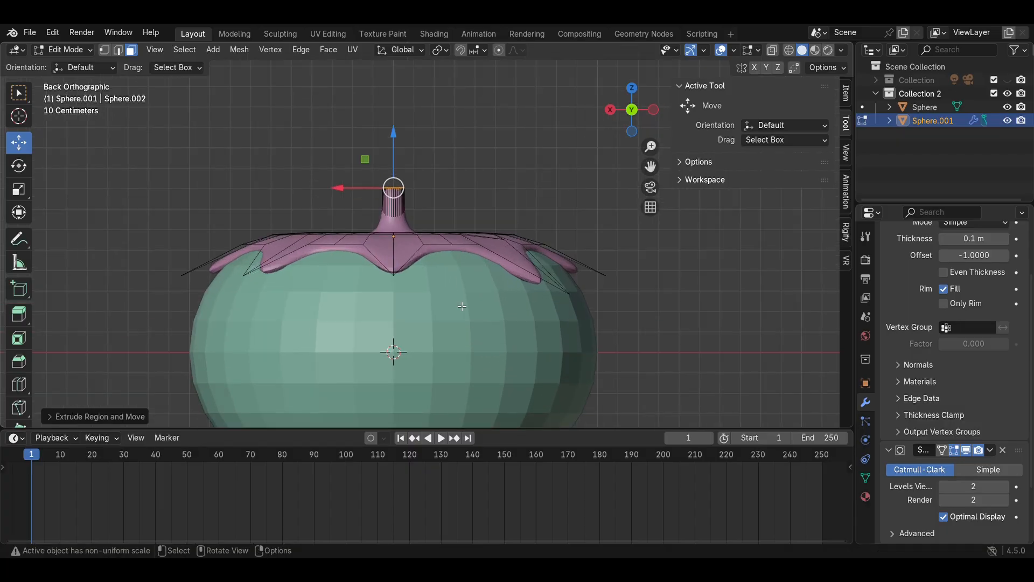
{"action": "key", "text": "e"}
{"action": "left_click", "coordinate": [500, 274]}
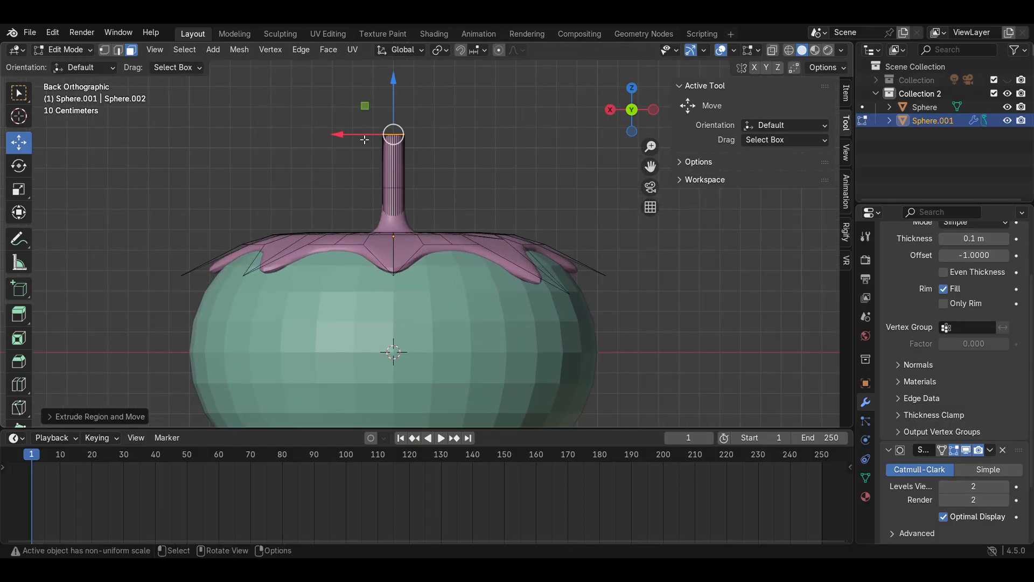
{"action": "left_click_drag", "start_coordinate": [364, 140], "coordinate": [401, 140]}
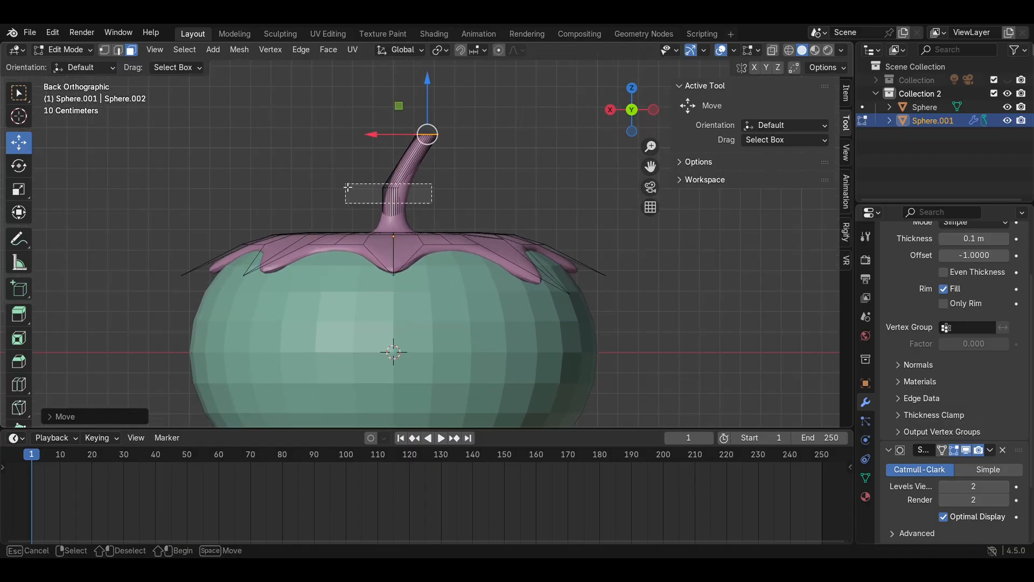
Step: Turn on X-ray, select the edge loop at the stem's bend and bevel it widely to smooth the curve
{"action": "key", "text": "ctrl+l"}
{"action": "scroll", "coordinate": [458, 226], "scroll_direction": "up", "scroll_amount": 2}
{"action": "key", "text": "alt+z"}
{"action": "left_click_drag", "start_coordinate": [460, 186], "coordinate": [248, 101]}
{"action": "key", "text": "ctrl+b"}
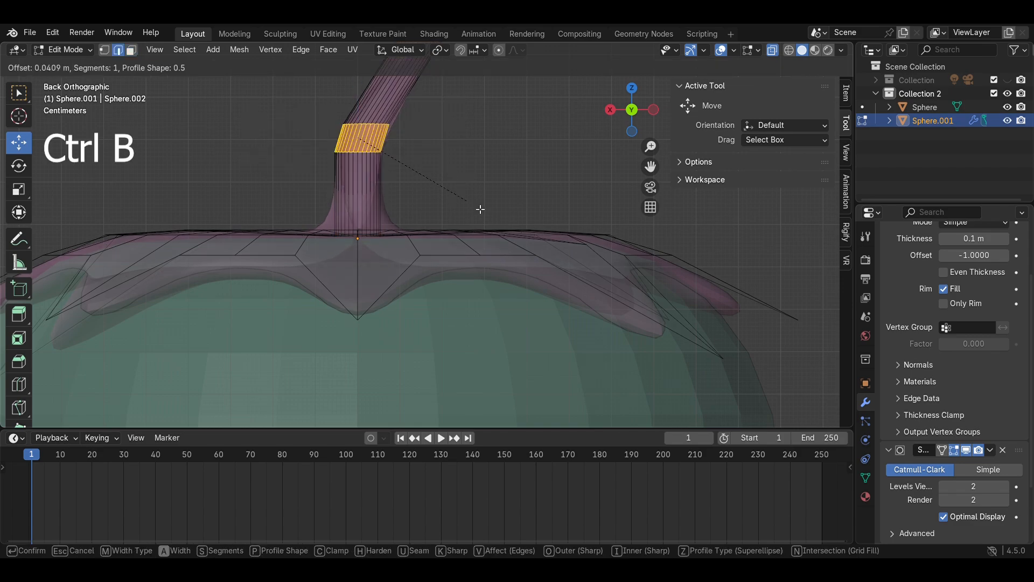
{"action": "left_click", "coordinate": [518, 226]}
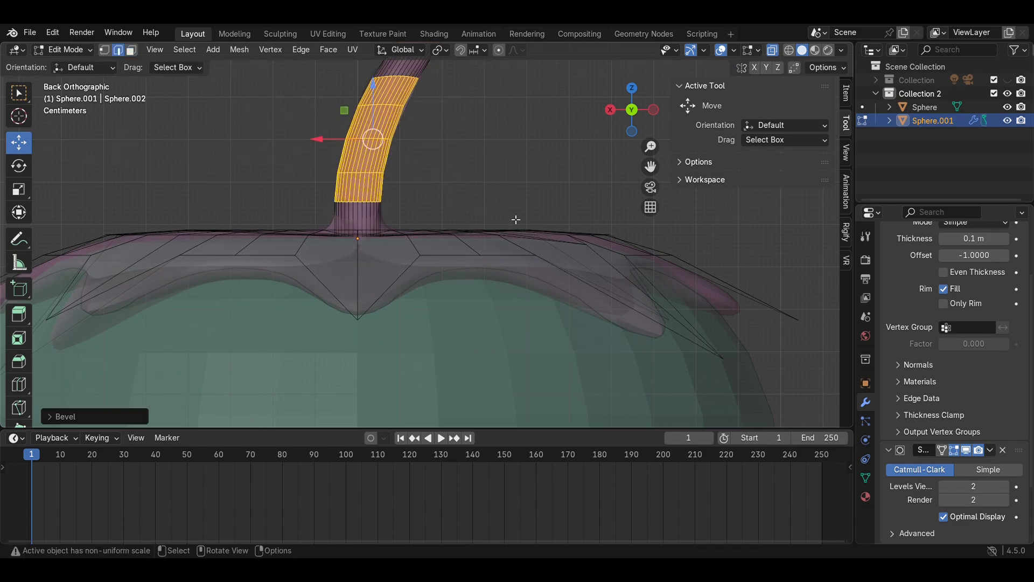
Step: Leave Edit Mode on the cap and stem, save Tomato.blend and turn off X-ray
{"action": "key", "text": "alt+z"}
{"action": "scroll", "coordinate": [469, 162], "scroll_direction": "down", "scroll_amount": 3}
{"action": "key", "text": "Tab"}
{"action": "key", "text": "ctrl+s"}
{"action": "key", "text": "alt+z"}
{"action": "scroll", "coordinate": [505, 182], "scroll_direction": "down", "scroll_amount": 5}
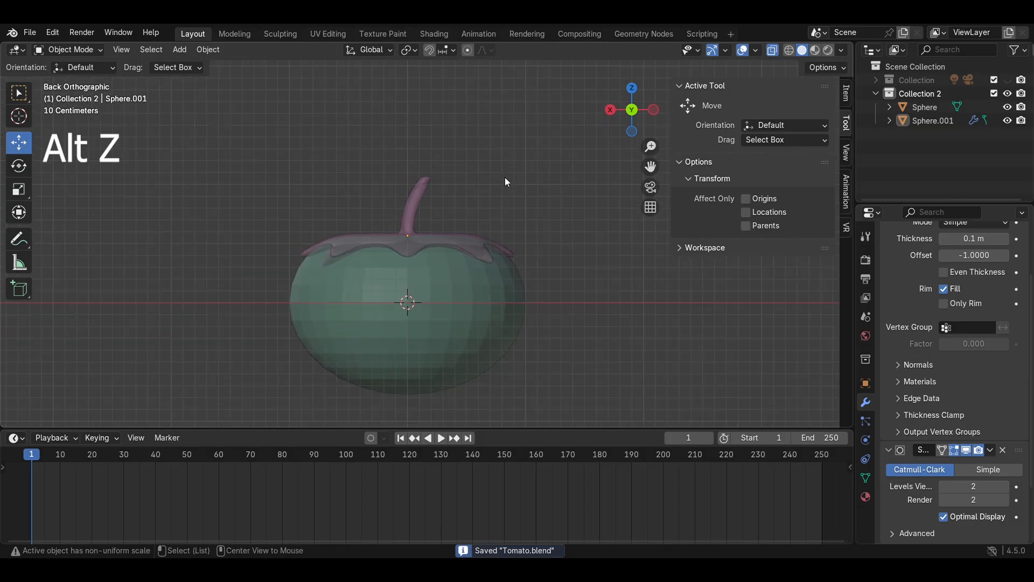
Step: Apply Shade Auto Smooth to the round tomato body
{"action": "middle_click_drag", "start_coordinate": [506, 181], "coordinate": [488, 320]}
{"action": "left_click", "coordinate": [479, 323]}
{"action": "right_click", "coordinate": [468, 326]}
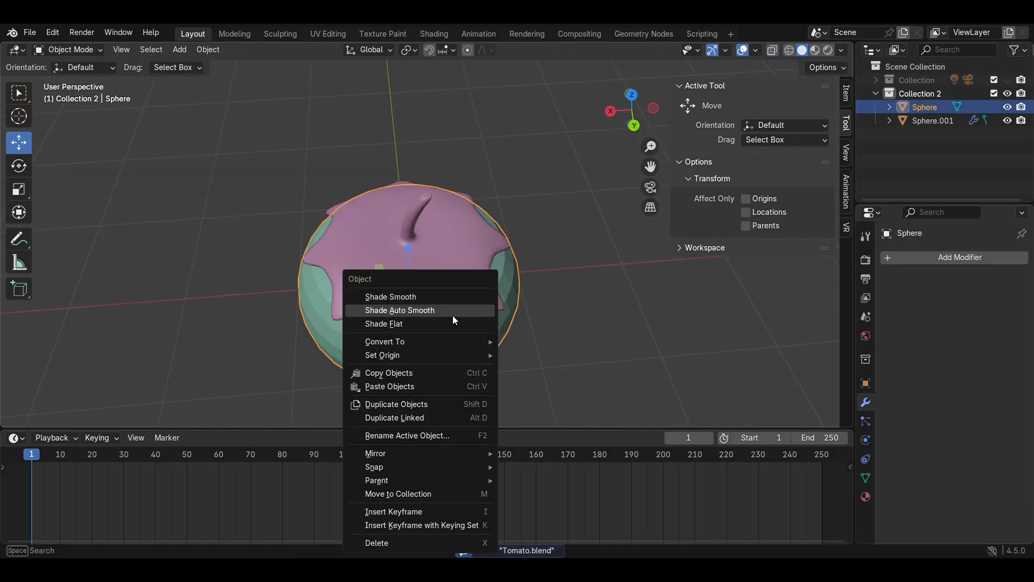
{"action": "left_click", "coordinate": [452, 313]}
Step: Reshape the underside of the tomato body by moving its bottom centre vertex along Z with proportional editing, and save the file from Object Mode
{"action": "key", "text": "ctrl+KP_1"}
{"action": "key", "text": "Tab"}
{"action": "middle_click_drag", "start_coordinate": [490, 350], "coordinate": [436, 222]}
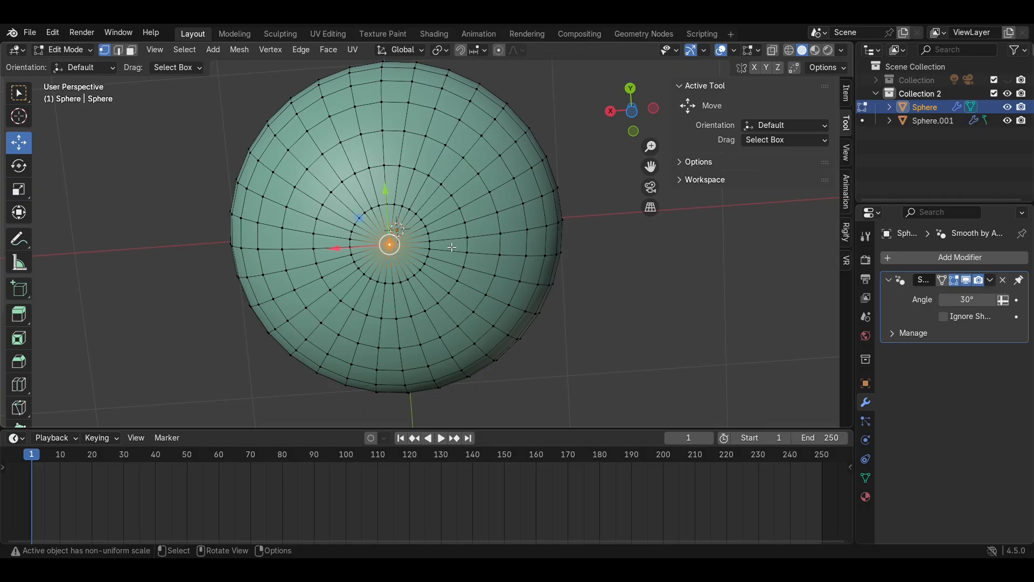
{"action": "left_click", "coordinate": [631, 86]}
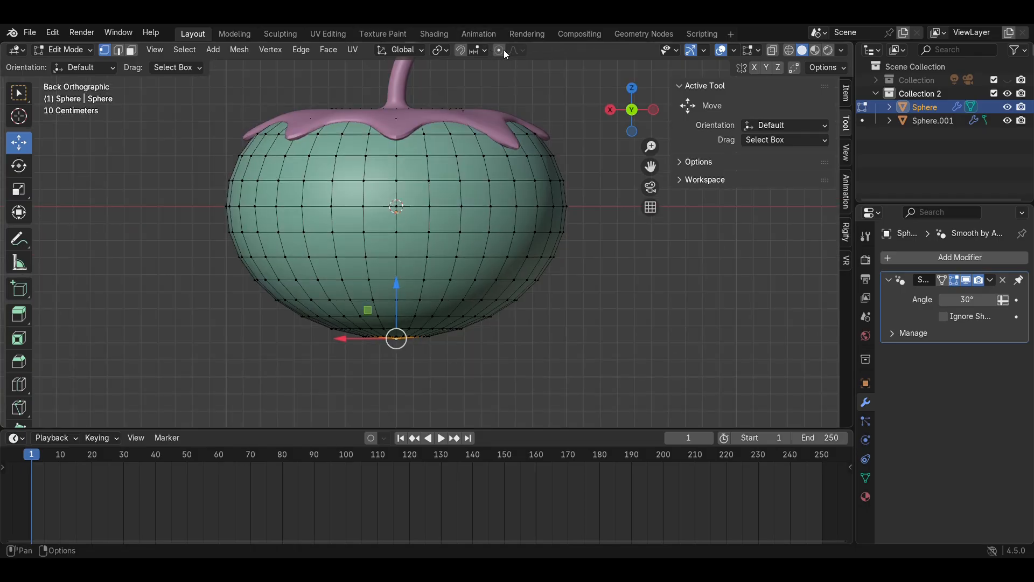
{"action": "left_click", "coordinate": [499, 50]}
{"action": "mouse_move", "coordinate": [397, 311]}
{"action": "left_mouse_down"}
{"action": "mouse_move", "coordinate": [403, 299]}
{"action": "mouse_move", "coordinate": [403, 315]}
{"action": "left_mouse_up"}
{"action": "key", "text": "Tab"}
{"action": "key", "text": "ctrl+s"}
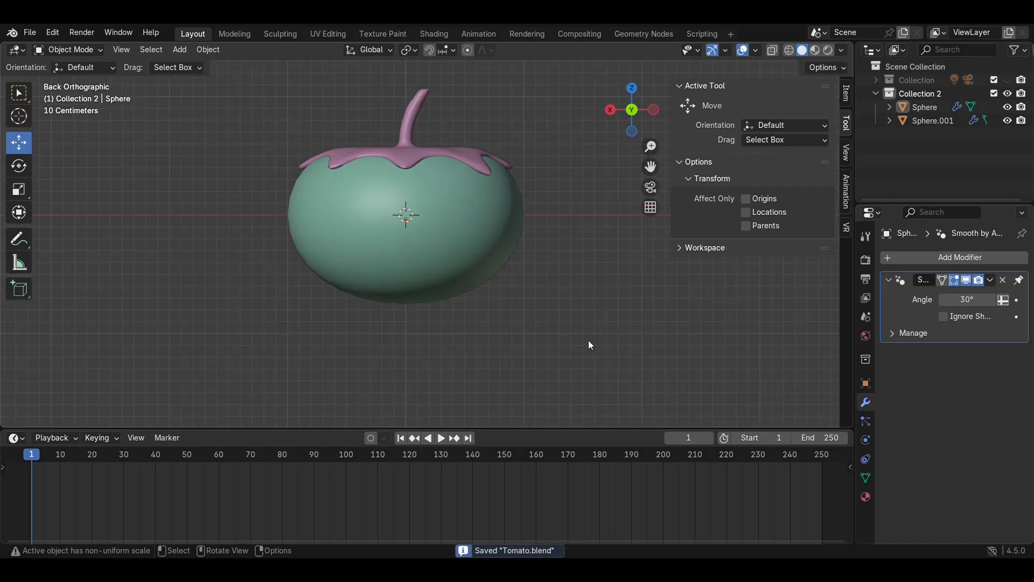
Step: Select the tomato body and cap together and move them sideways along X, clear of the world origin
{"action": "middle_click_drag", "start_coordinate": [588, 341], "coordinate": [555, 312]}
{"action": "left_click_drag", "start_coordinate": [555, 312], "coordinate": [336, 131]}
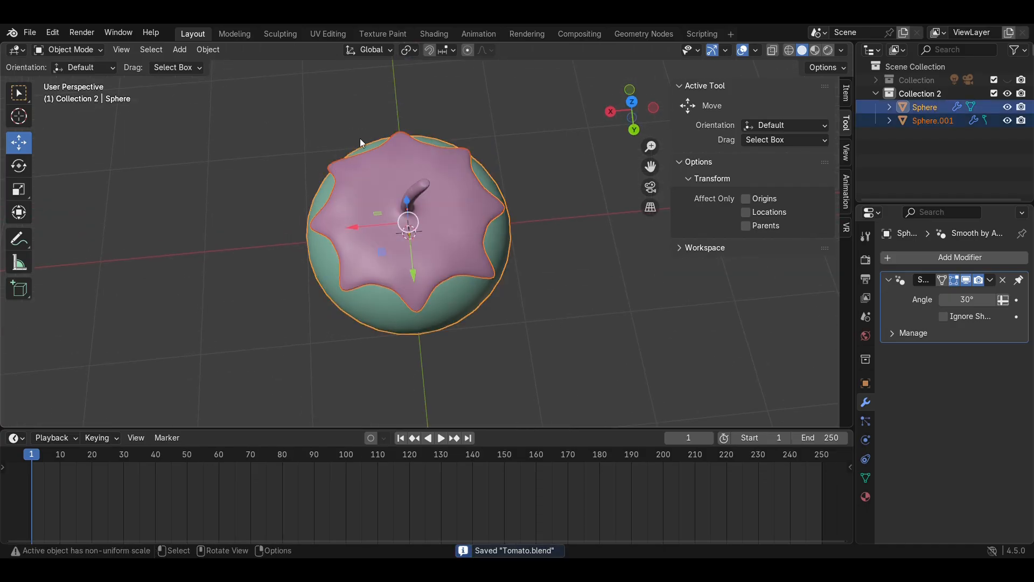
{"action": "key", "text": "g"}
{"action": "key", "text": "x"}
{"action": "left_click", "coordinate": [357, 254]}
{"action": "left_click", "coordinate": [493, 282]}
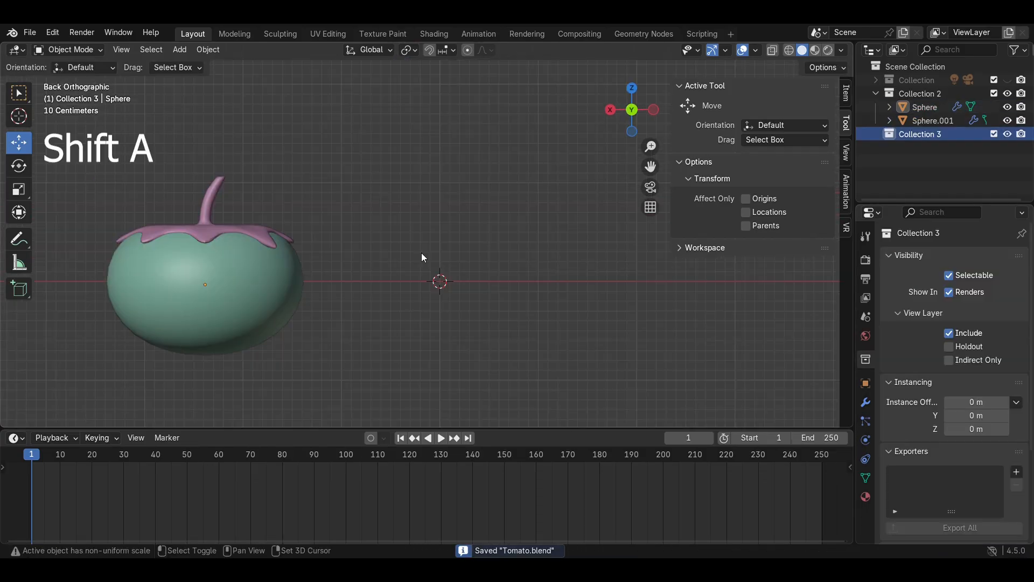
Step: Add a cylinder mesh at the origin in Collection 3 and enter Edit Mode on it
{"action": "key", "text": "shift+a"}
{"action": "mouse_move", "coordinate": [420, 253]}
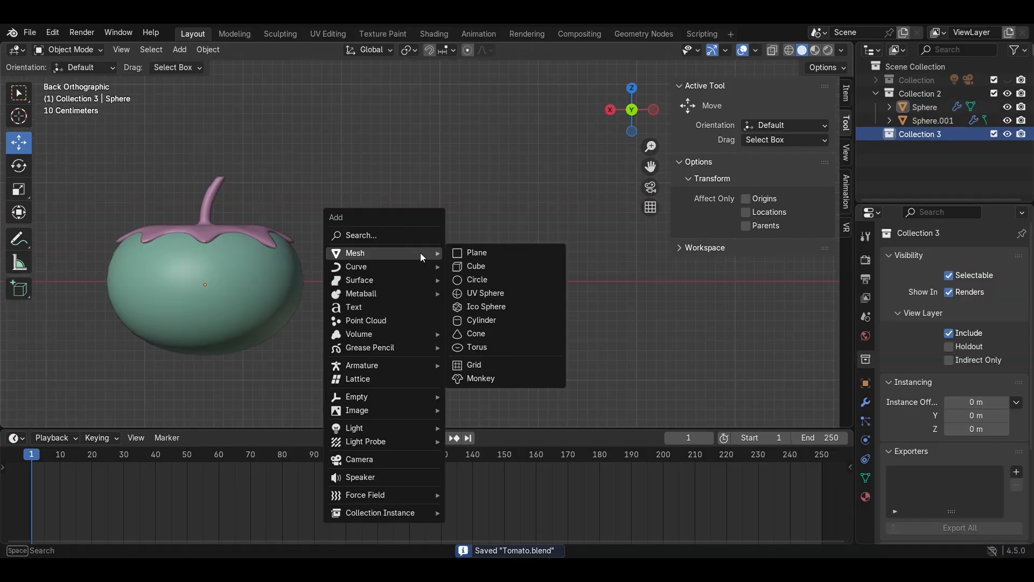
{"action": "left_click", "coordinate": [482, 322]}
{"action": "scroll", "coordinate": [506, 262], "scroll_direction": "up", "scroll_amount": 2}
{"action": "key", "text": "Tab"}
Step: Delete the top face of the cylinder to open it up
{"action": "scroll", "coordinate": [506, 262], "scroll_direction": "down", "scroll_amount": 3}
{"action": "middle_click_drag", "start_coordinate": [506, 262], "coordinate": [505, 225]}
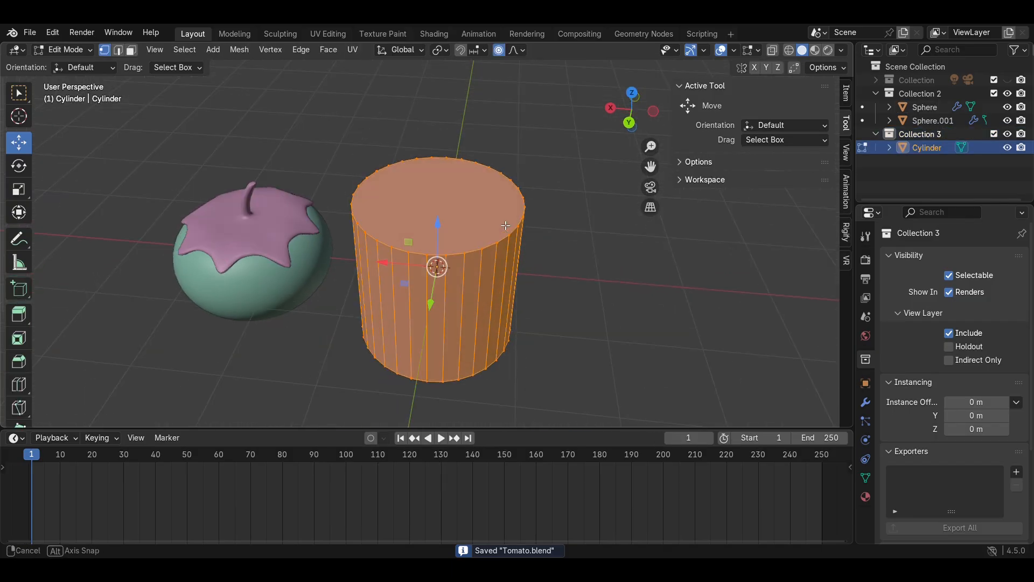
{"action": "left_click", "coordinate": [445, 216]}
{"action": "key", "text": "Delete"}
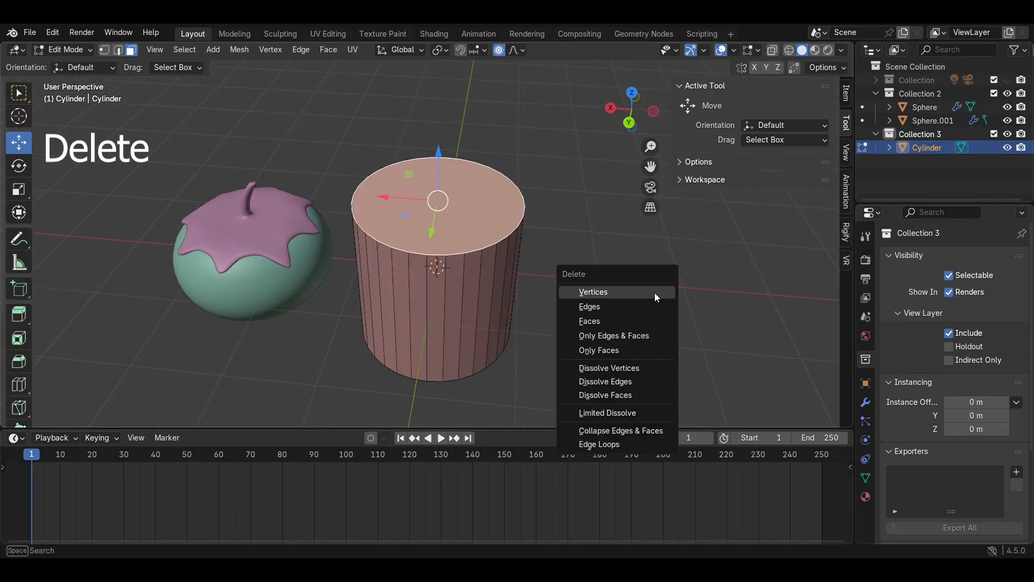
{"action": "left_click", "coordinate": [638, 323]}
Step: Select the cylinder's top edge loop with X-ray on in back view and scale it outward to flare the rim
{"action": "key", "text": "KP_5"}
{"action": "left_click", "coordinate": [630, 125]}
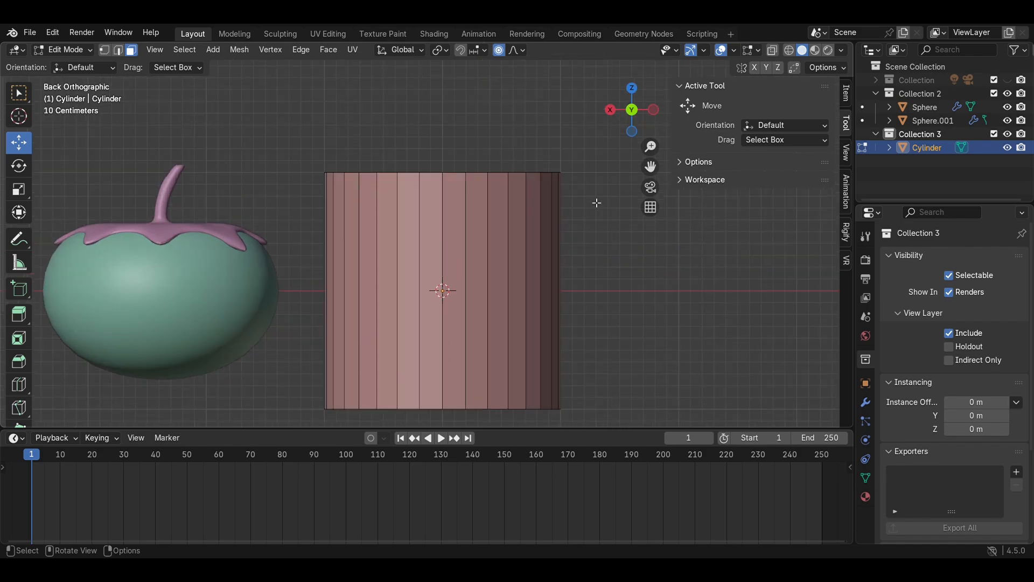
{"action": "left_click_drag", "start_coordinate": [614, 214], "coordinate": [657, 173]}
{"action": "key", "text": "alt+z"}
{"action": "key", "text": "2"}
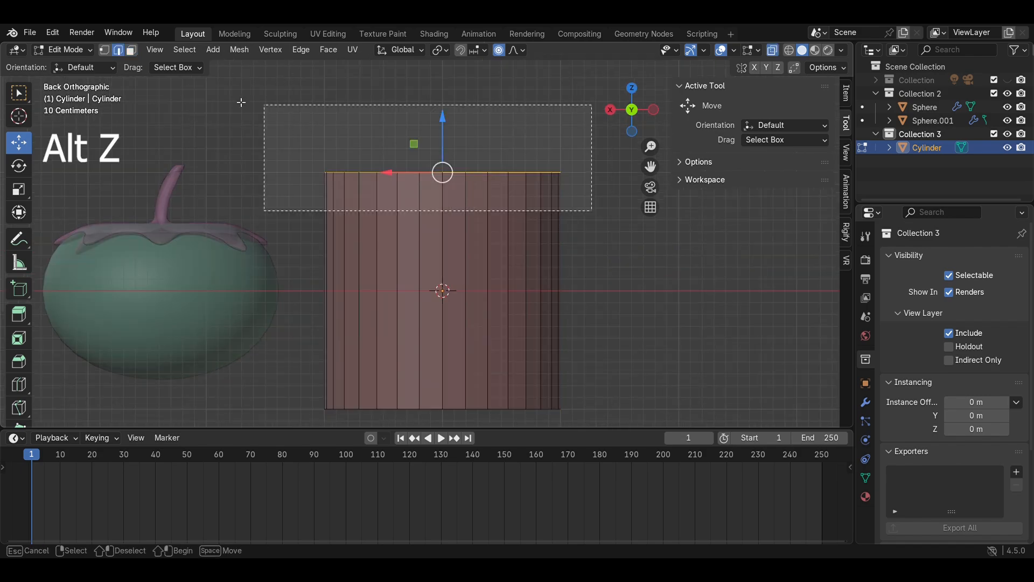
{"action": "key", "text": "s"}
{"action": "left_click", "coordinate": [641, 279]}
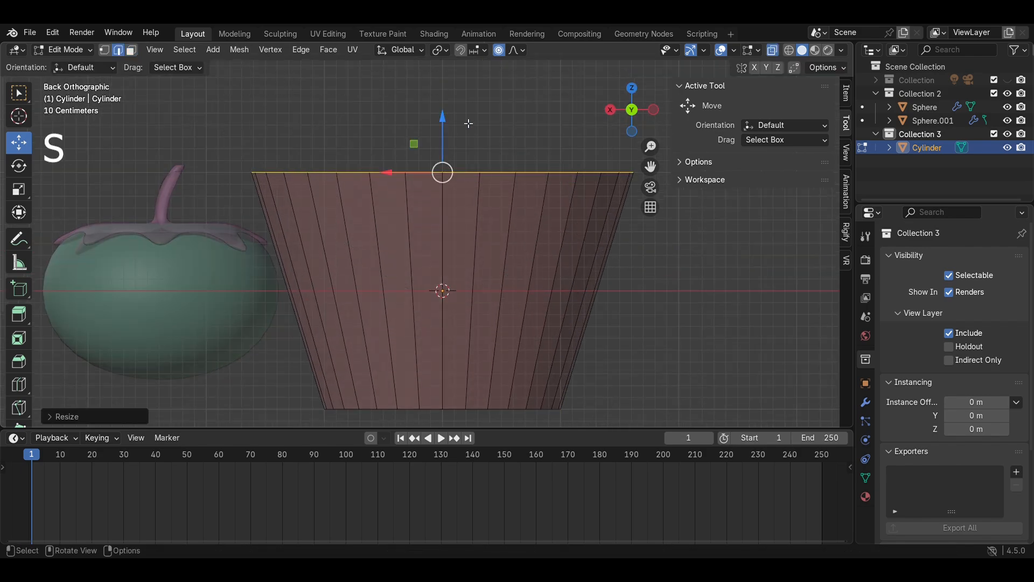
Step: Lower the rim about 1 m along Z with proportional editing off, scale it in slightly and deselect it
{"action": "key", "text": "g"}
{"action": "key", "text": "z"}
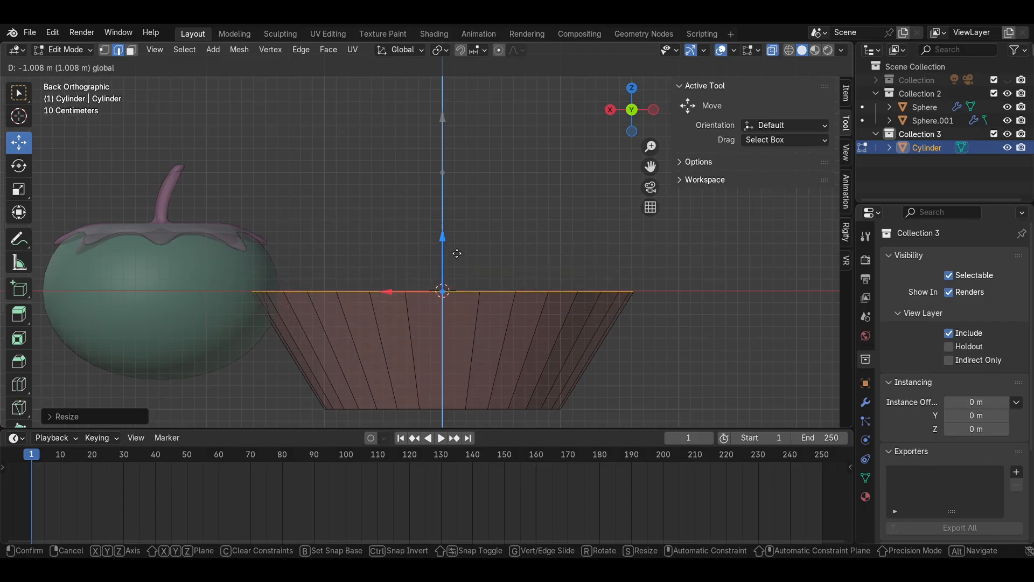
{"action": "key", "text": "Return"}
{"action": "key", "text": "s"}
{"action": "left_click", "coordinate": [659, 331]}
{"action": "key", "text": "alt+a"}
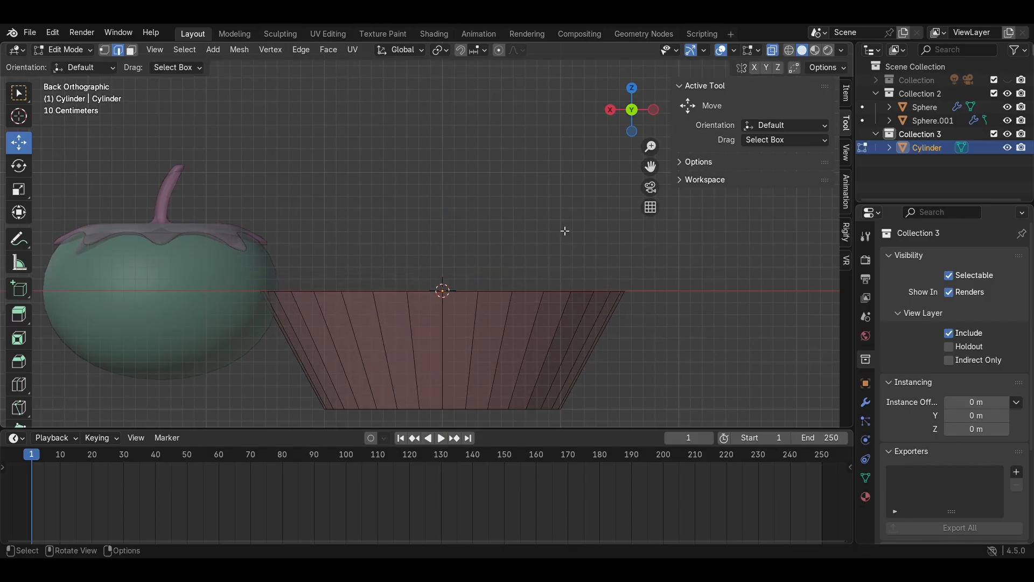
Step: Turn off X-ray, return to back view and hide Collection 2 with the tomato
{"action": "middle_click_drag", "start_coordinate": [647, 321], "coordinate": [541, 283]}
{"action": "key", "text": "Tab"}
{"action": "key", "text": "Tab"}
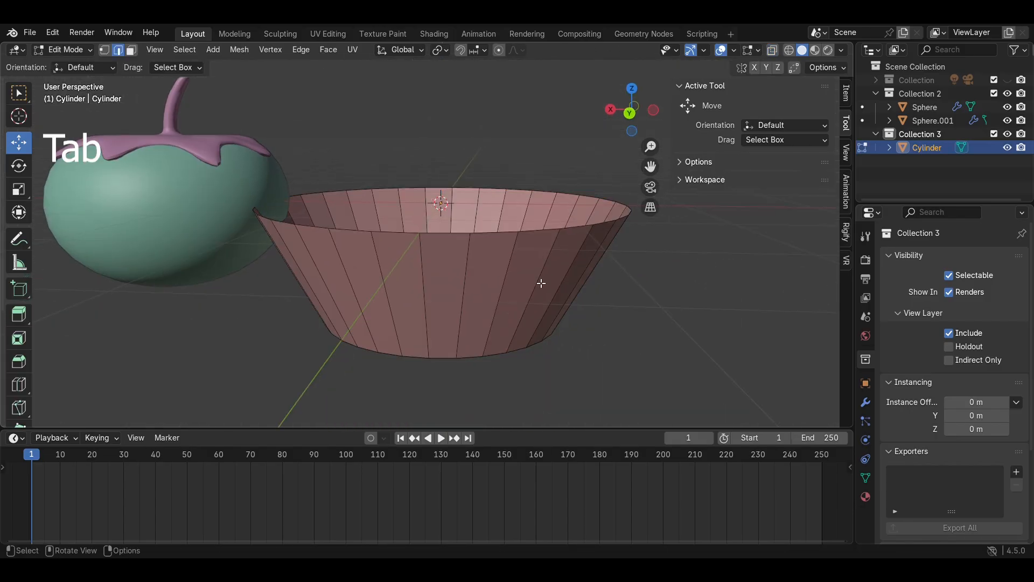
{"action": "left_click", "coordinate": [629, 114]}
{"action": "left_click", "coordinate": [1008, 94]}
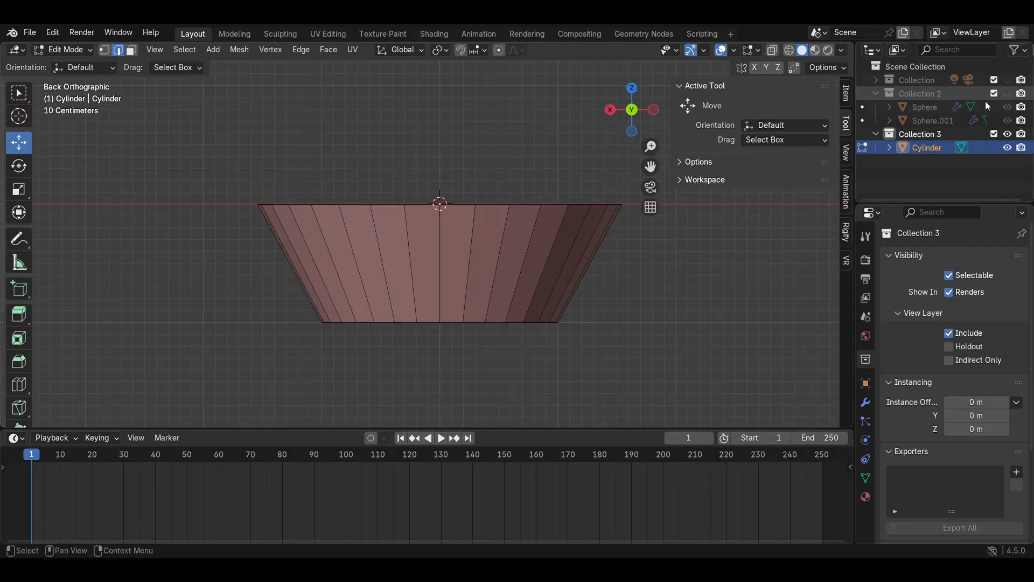
Step: Add five evenly spaced horizontal loop cuts around the bowl's side wall
{"action": "key", "text": "ctrl+r"}
{"action": "scroll", "coordinate": [543, 265], "scroll_direction": "up", "scroll_amount": 4}
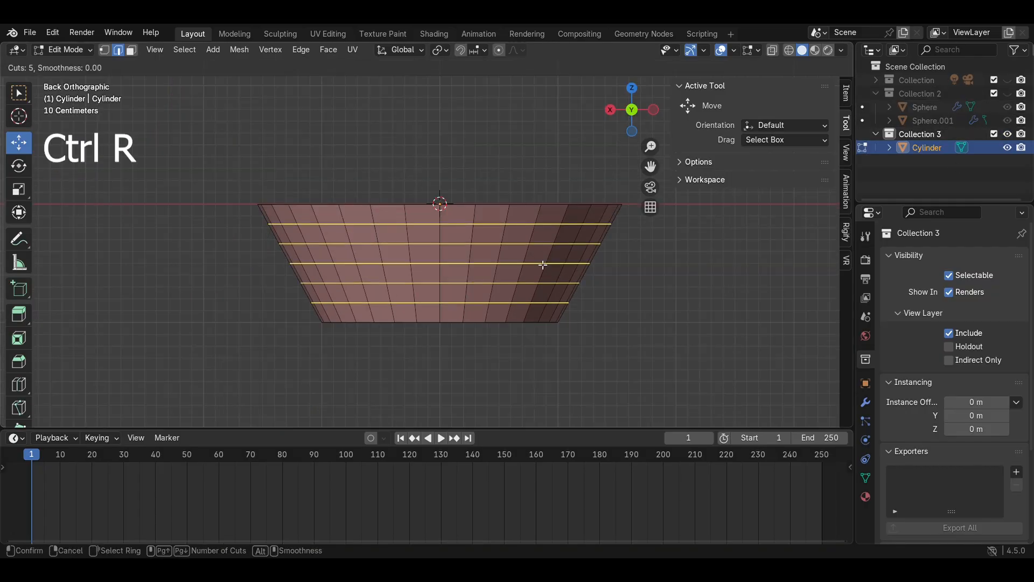
{"action": "left_click", "coordinate": [542, 264]}
{"action": "left_click", "coordinate": [541, 261]}
Step: Select alternating vertices in a checkerboard pattern on the three middle edge loops all around the bowl
{"action": "middle_click_drag", "start_coordinate": [542, 261], "coordinate": [384, 229]}
{"action": "key", "text": "1"}
{"action": "left_click", "coordinate": [494, 229], "text": "shift"}
{"action": "left_click", "coordinate": [377, 270], "text": "shift"}
{"action": "middle_click_drag", "start_coordinate": [317, 278], "coordinate": [429, 283]}
{"action": "left_click", "coordinate": [428, 283], "text": "shift"}
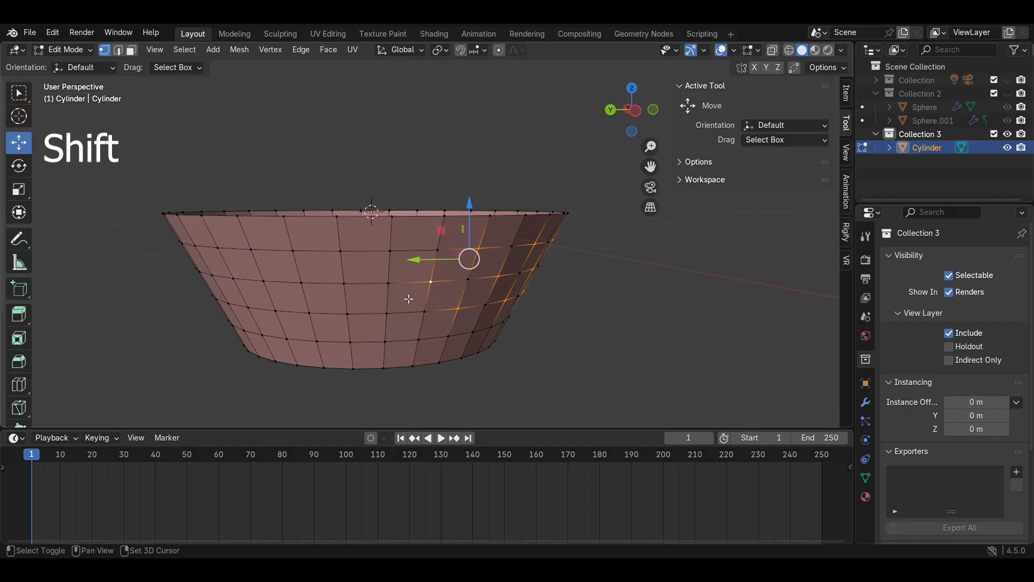
{"action": "left_click", "coordinate": [305, 304], "text": "shift"}
{"action": "middle_click_drag", "start_coordinate": [305, 303], "coordinate": [439, 327]}
{"action": "middle_click_drag", "start_coordinate": [314, 276], "coordinate": [513, 309]}
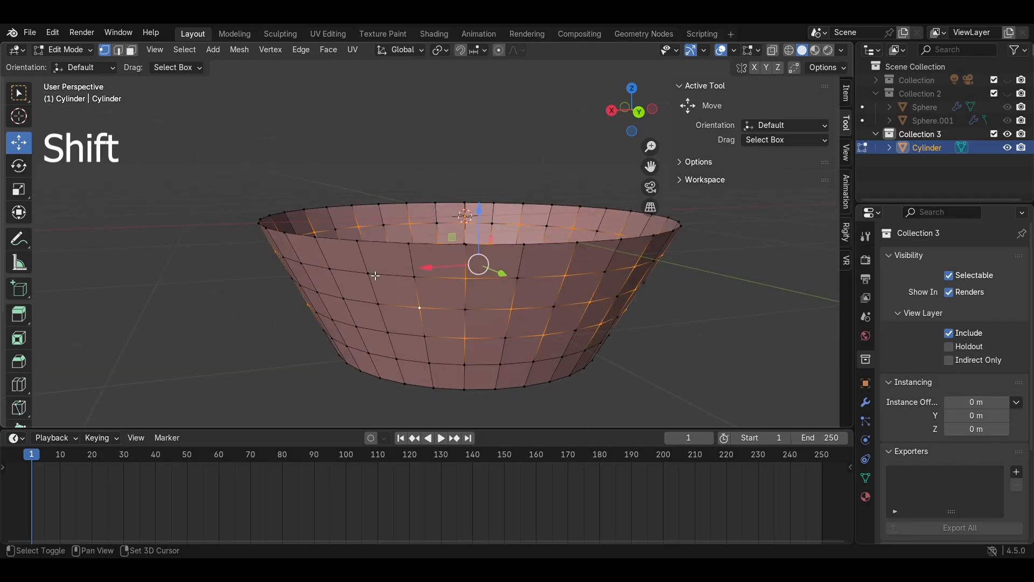
Step: Scale the selected checkerboard vertices outward in top view for a woven look, and leave Edit Mode
{"action": "left_click_drag", "start_coordinate": [632, 109], "coordinate": [639, 96]}
{"action": "left_click", "coordinate": [639, 96]}
{"action": "key", "text": "s"}
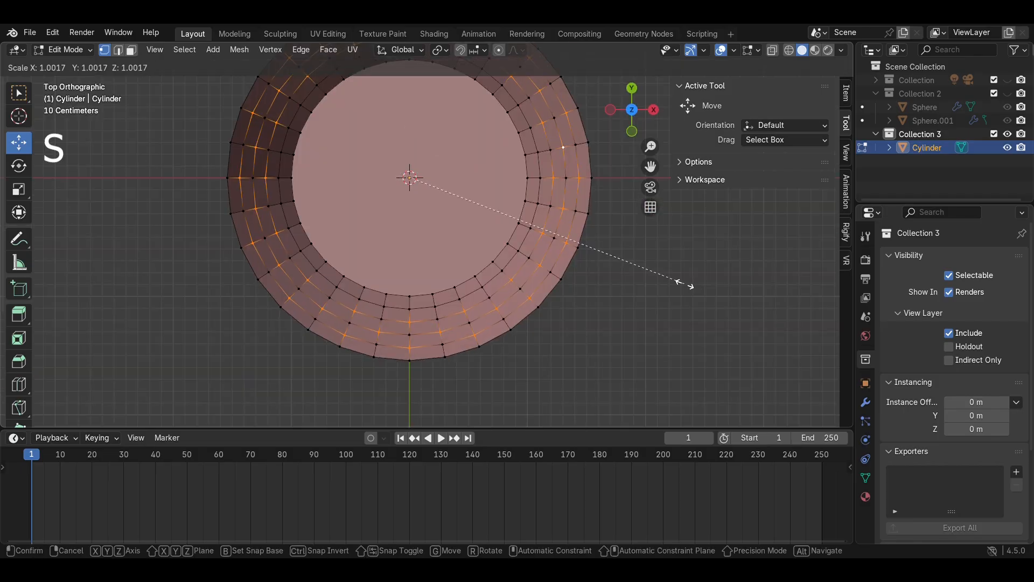
{"action": "left_click", "coordinate": [708, 287]}
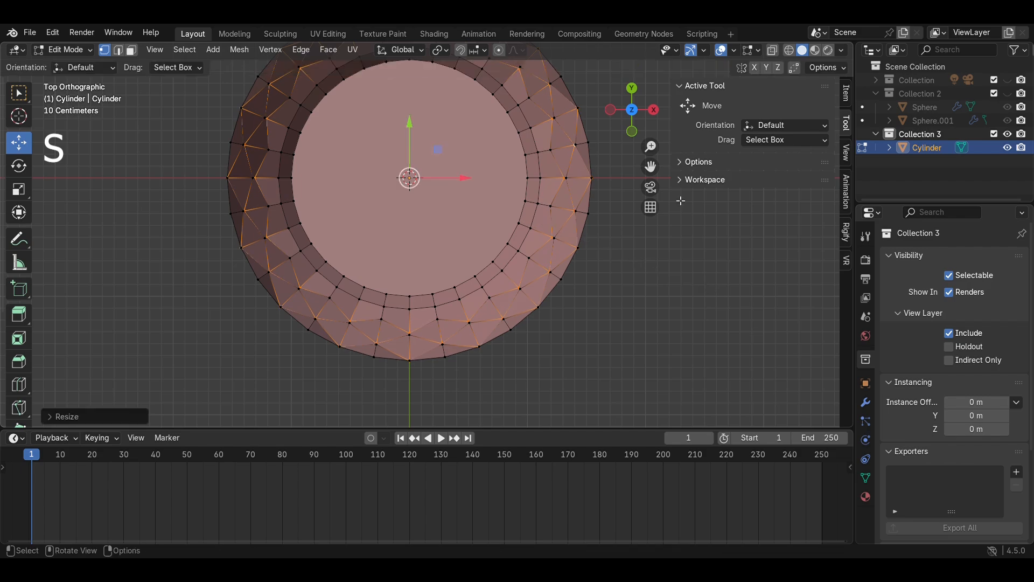
{"action": "left_click", "coordinate": [635, 132]}
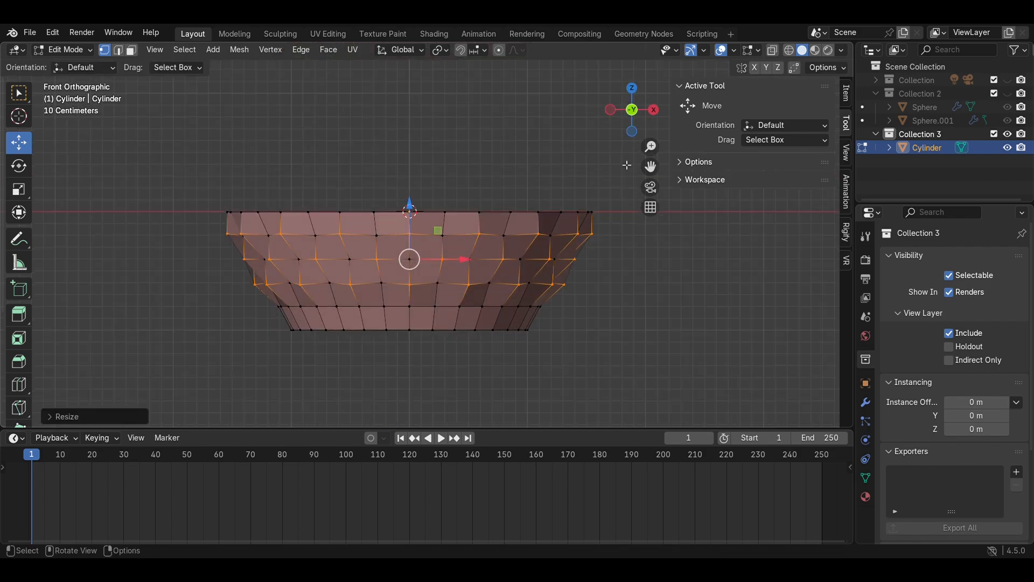
{"action": "left_click_drag", "start_coordinate": [408, 232], "coordinate": [409, 222]}
{"action": "left_click", "coordinate": [408, 221]}
{"action": "key", "text": "Tab"}
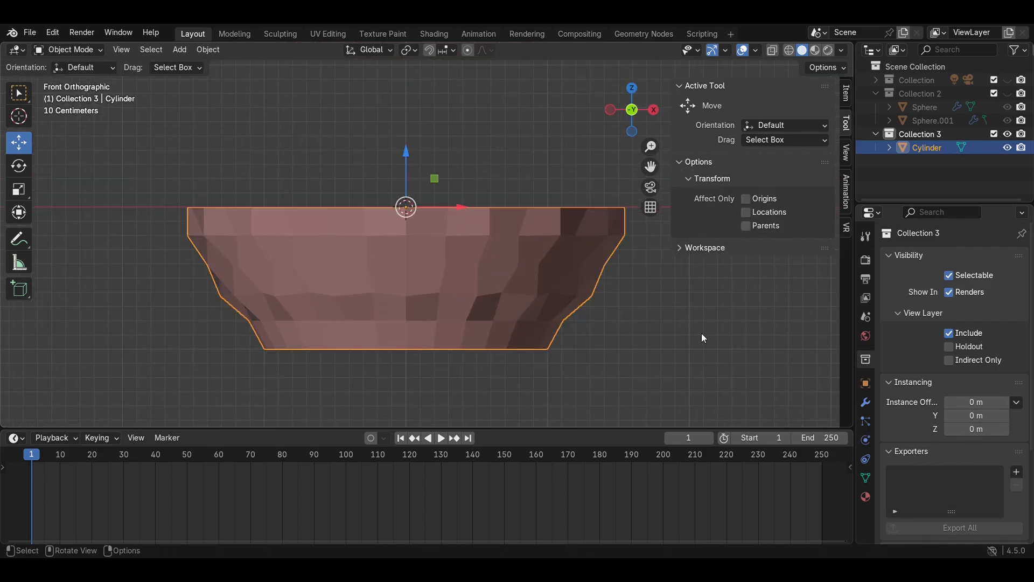
Step: Add a Wireframe modifier to the bowl and raise its thickness to about 0.148 m
{"action": "left_click", "coordinate": [866, 403]}
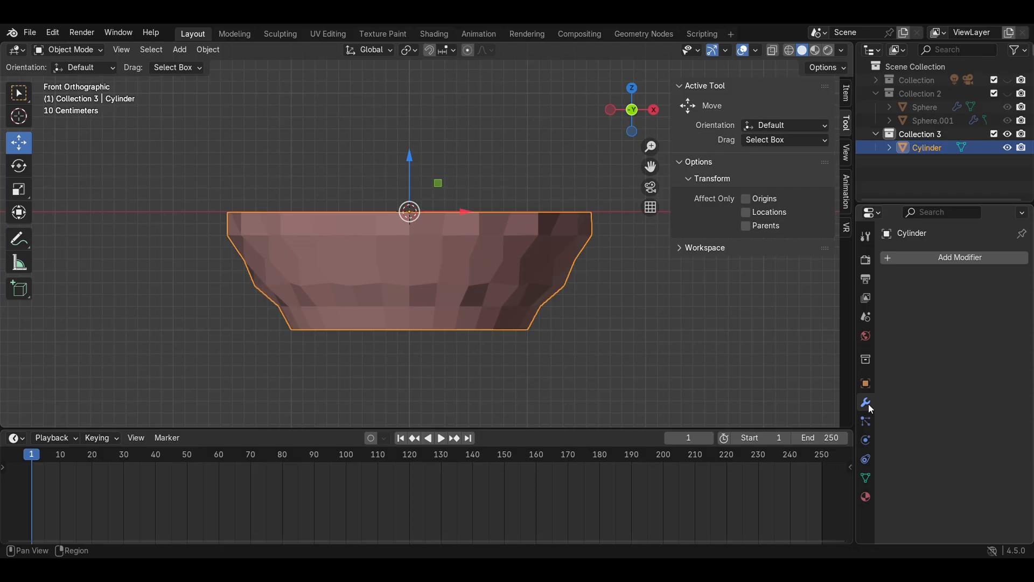
{"action": "left_click", "coordinate": [962, 259]}
{"action": "mouse_move", "coordinate": [959, 258]}
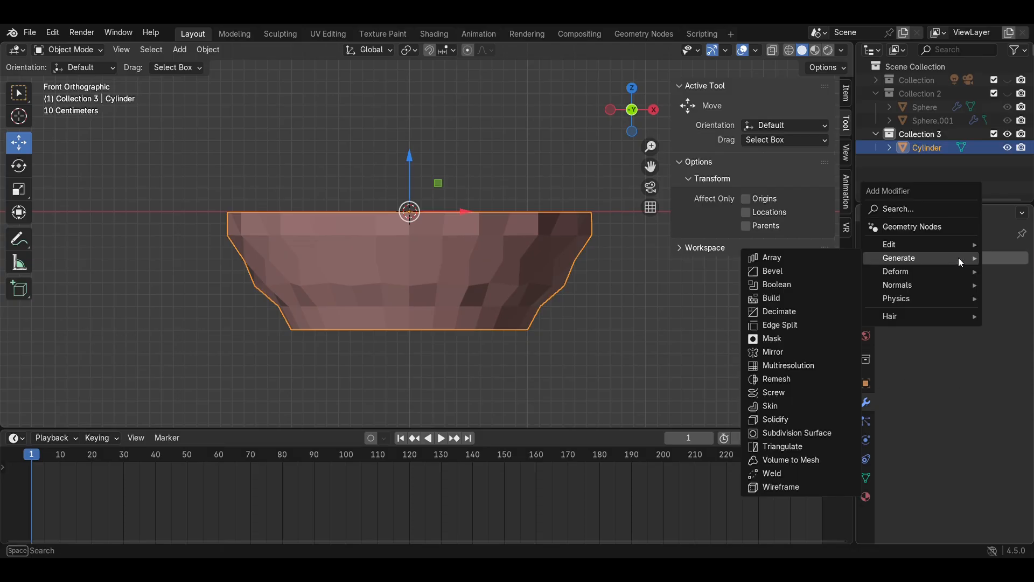
{"action": "left_click", "coordinate": [823, 487]}
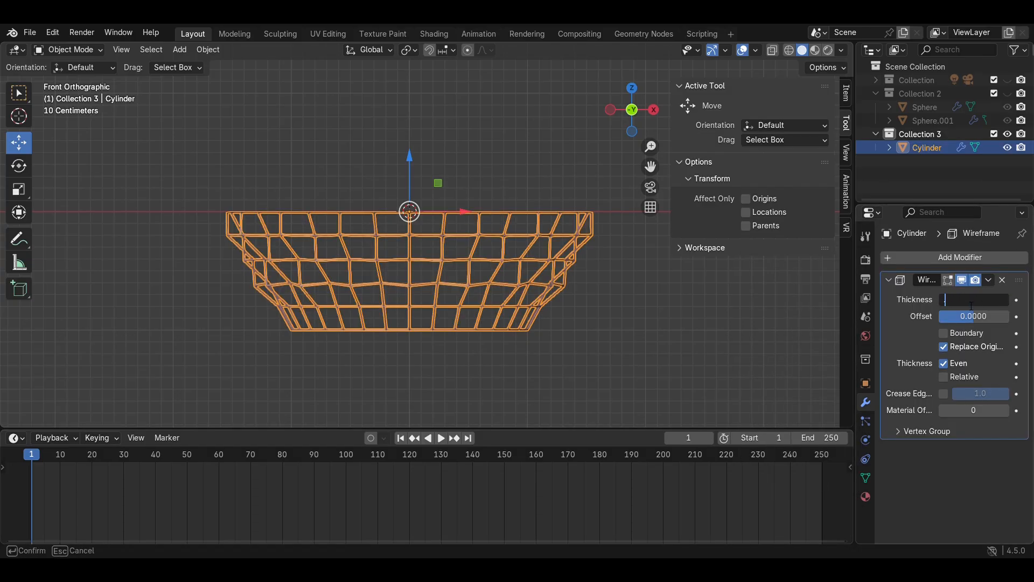
{"action": "type", "text": "0.1"}
{"action": "key", "text": "Return"}
{"action": "left_click_drag", "start_coordinate": [973, 302], "coordinate": [962, 306]}
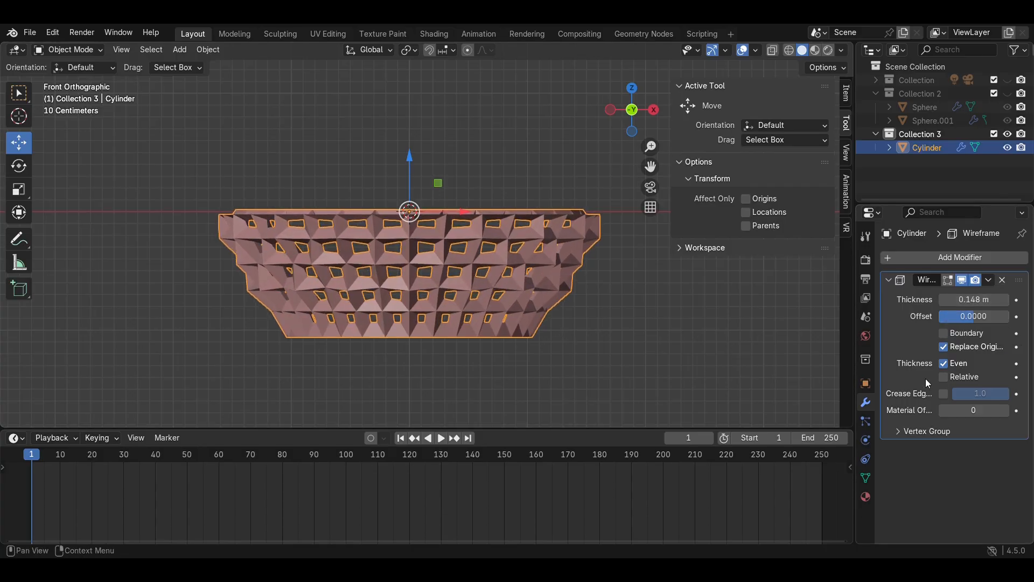
Step: Enable Boundary on the Wireframe modifier and set its thickness to 0.15 m
{"action": "left_click", "coordinate": [952, 335]}
{"action": "middle_click_drag", "start_coordinate": [660, 305], "coordinate": [588, 332]}
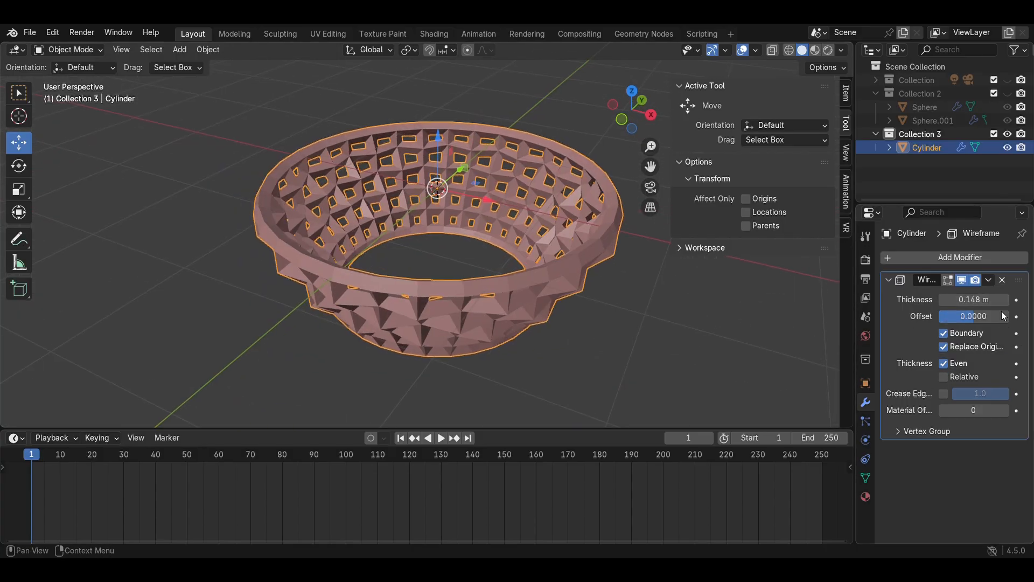
{"action": "left_click_drag", "start_coordinate": [975, 299], "coordinate": [970, 300]}
{"action": "middle_click_drag", "start_coordinate": [843, 281], "coordinate": [652, 298]}
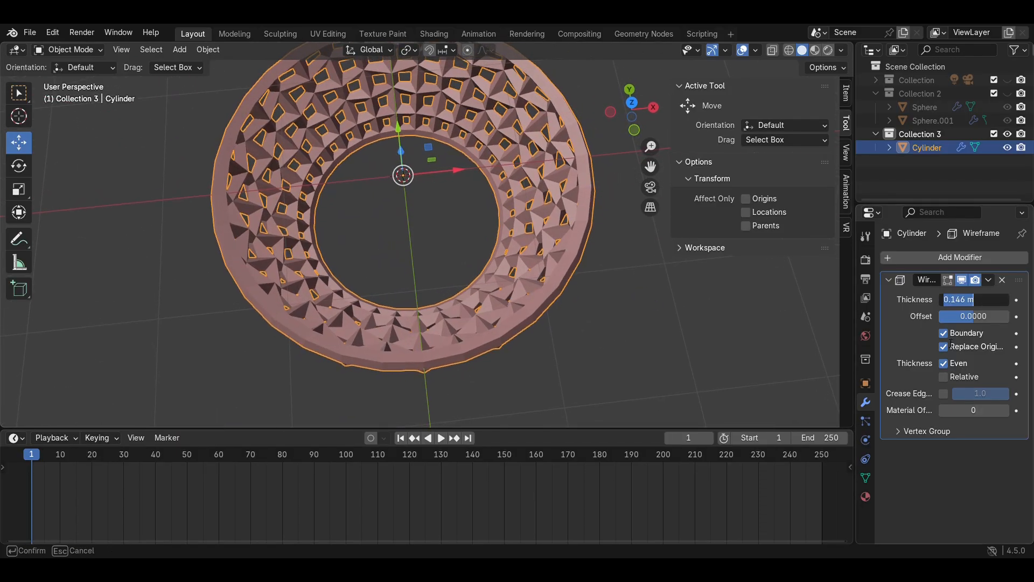
{"action": "type", "text": ".15"}
{"action": "key", "text": "Return"}
Step: Add a Subdivision Surface modifier to the basket with a viewport level of 2, and deselect the basket
{"action": "left_click", "coordinate": [947, 260]}
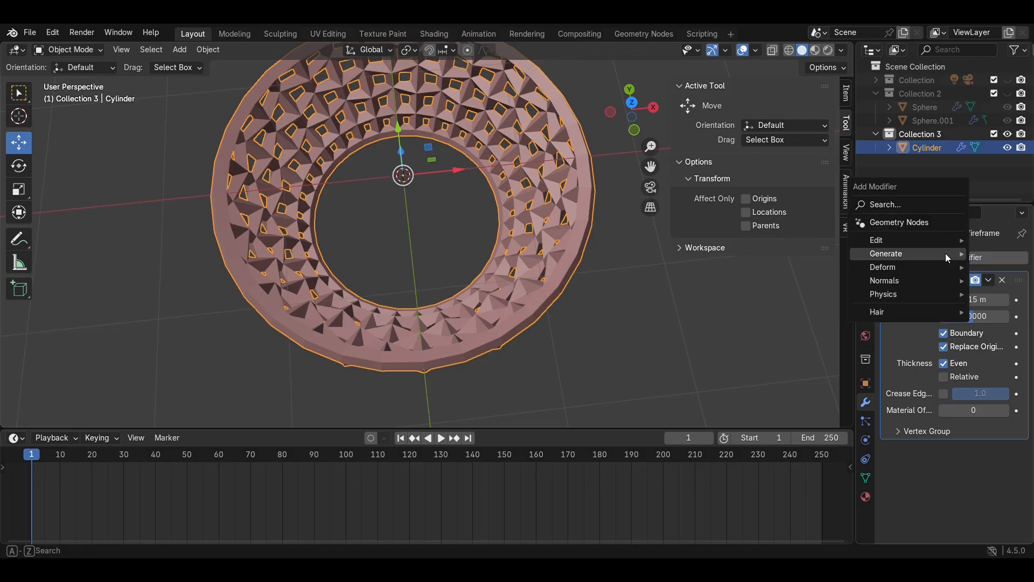
{"action": "mouse_move", "coordinate": [945, 253]}
{"action": "left_click", "coordinate": [840, 429]}
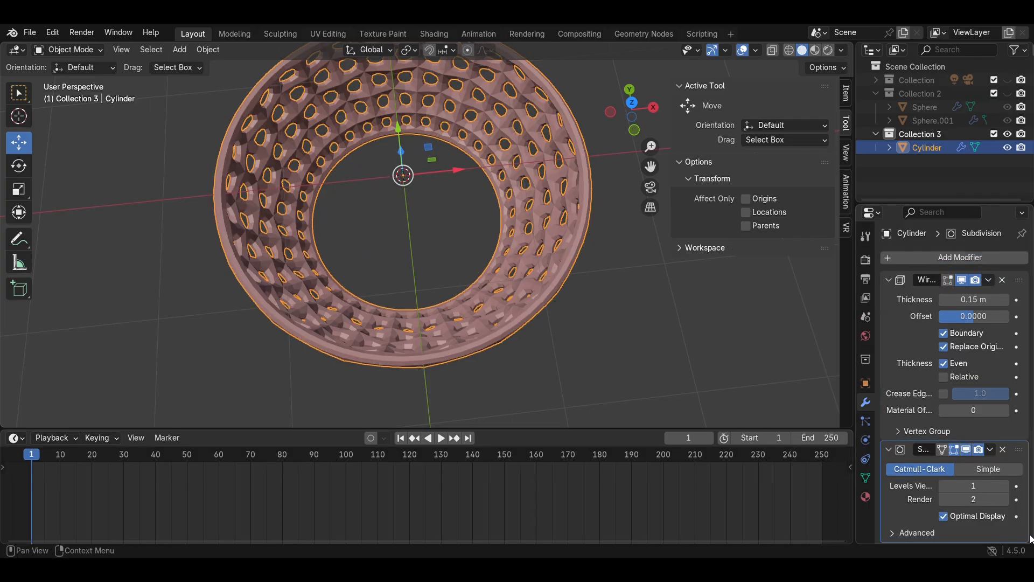
{"action": "left_click", "coordinate": [1005, 487]}
{"action": "left_click", "coordinate": [694, 354]}
Step: Apply Shade Auto Smooth to the basket
{"action": "middle_click_drag", "start_coordinate": [694, 355], "coordinate": [459, 267]}
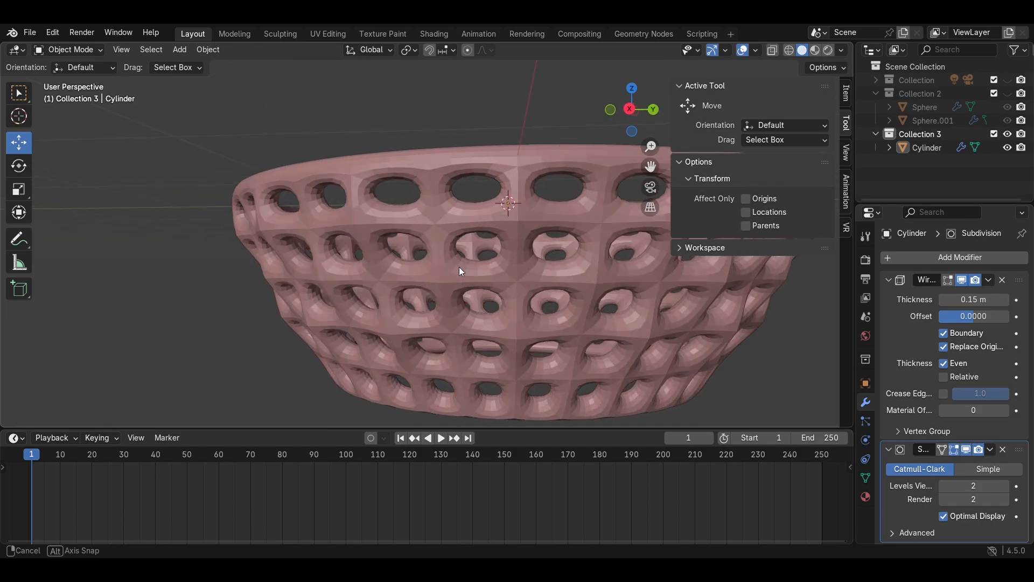
{"action": "left_click", "coordinate": [456, 265]}
{"action": "right_click", "coordinate": [457, 265]}
{"action": "left_click", "coordinate": [457, 265]}
{"action": "scroll", "coordinate": [457, 265], "scroll_direction": "down", "scroll_amount": 3}
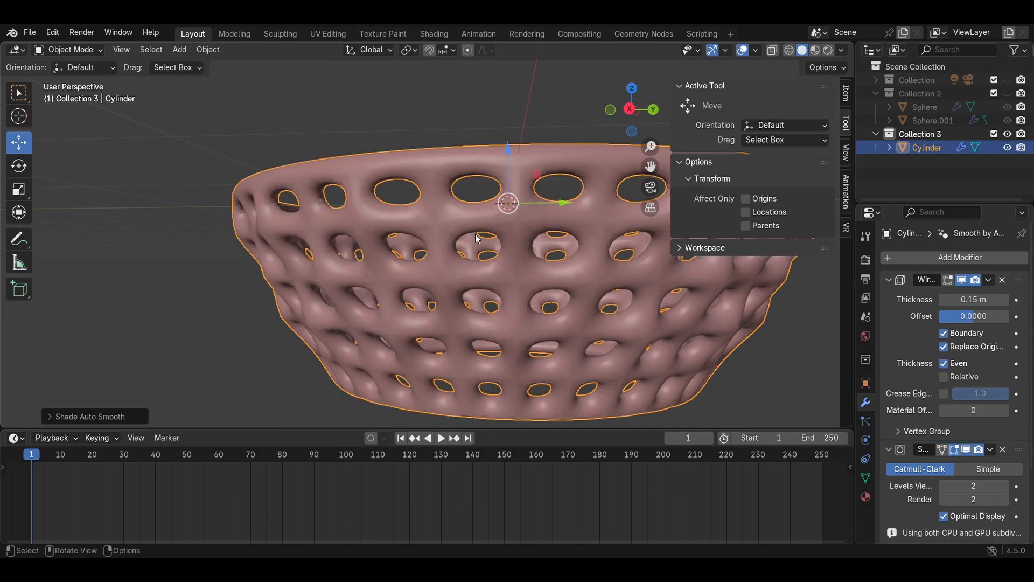
{"action": "middle_click_drag", "start_coordinate": [477, 239], "coordinate": [515, 325]}
Step: Add a cylinder mesh at the centre of the basket
{"action": "left_click", "coordinate": [591, 369]}
{"action": "middle_click_drag", "start_coordinate": [590, 368], "coordinate": [549, 257]}
{"action": "key", "text": "shift+a"}
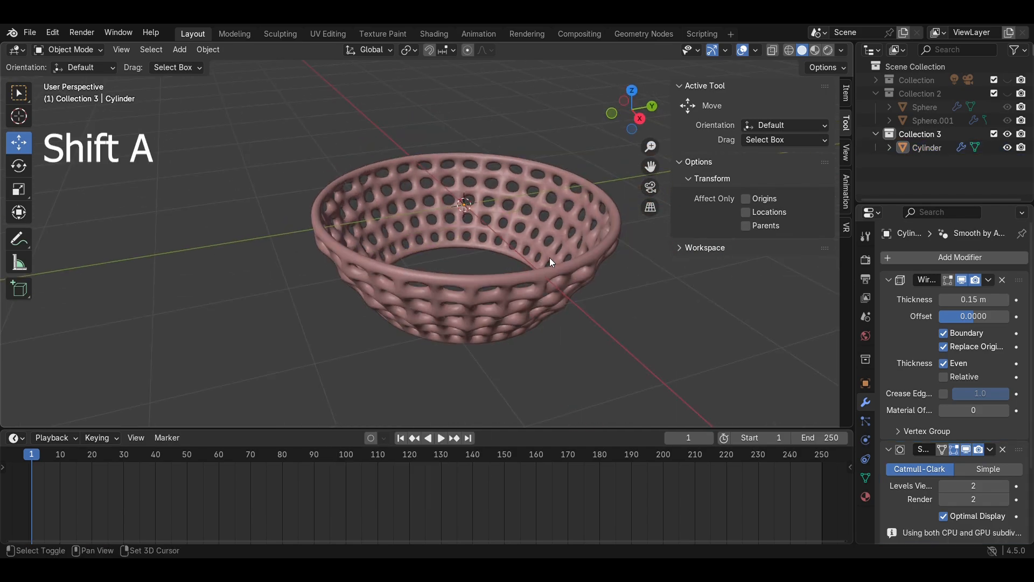
{"action": "mouse_move", "coordinate": [541, 241]}
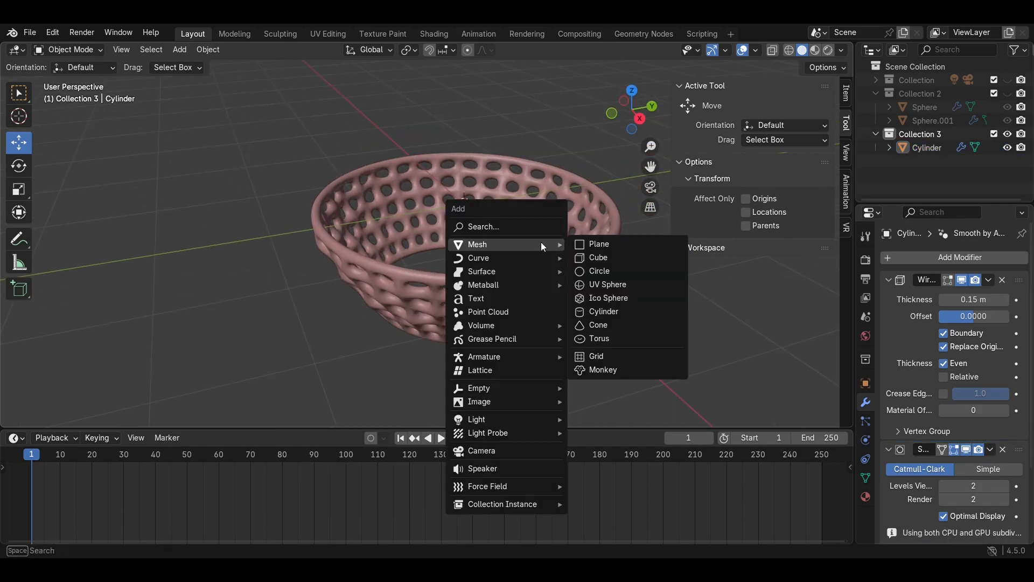
{"action": "left_click", "coordinate": [604, 308]}
{"action": "left_click", "coordinate": [641, 118]}
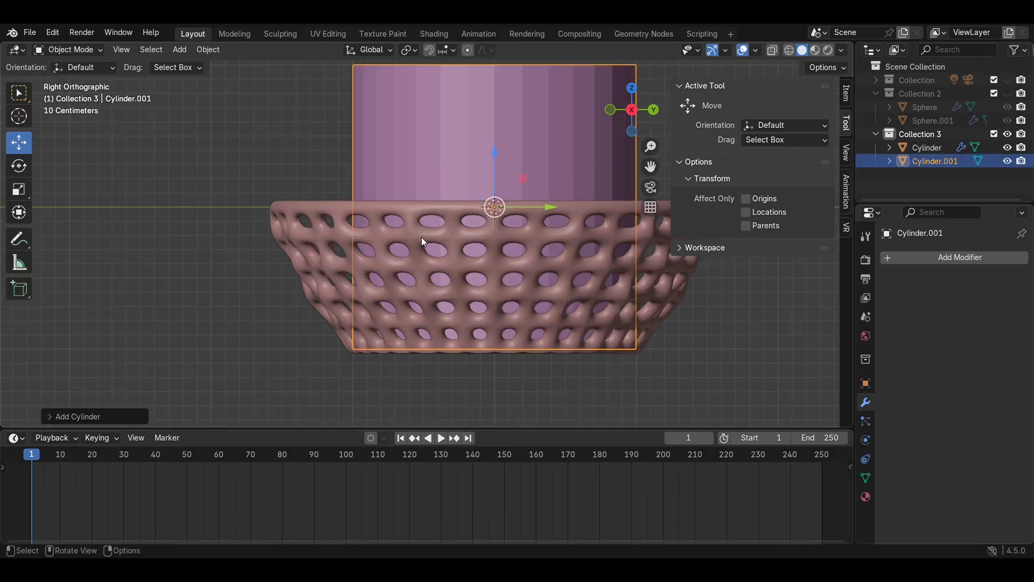
Step: Flatten the cylinder vertically into a thin disc and lower it to the basket's bottom
{"action": "left_click", "coordinate": [18, 190]}
{"action": "left_click_drag", "start_coordinate": [495, 154], "coordinate": [502, 322]}
{"action": "left_click_drag", "start_coordinate": [641, 113], "coordinate": [654, 129]}
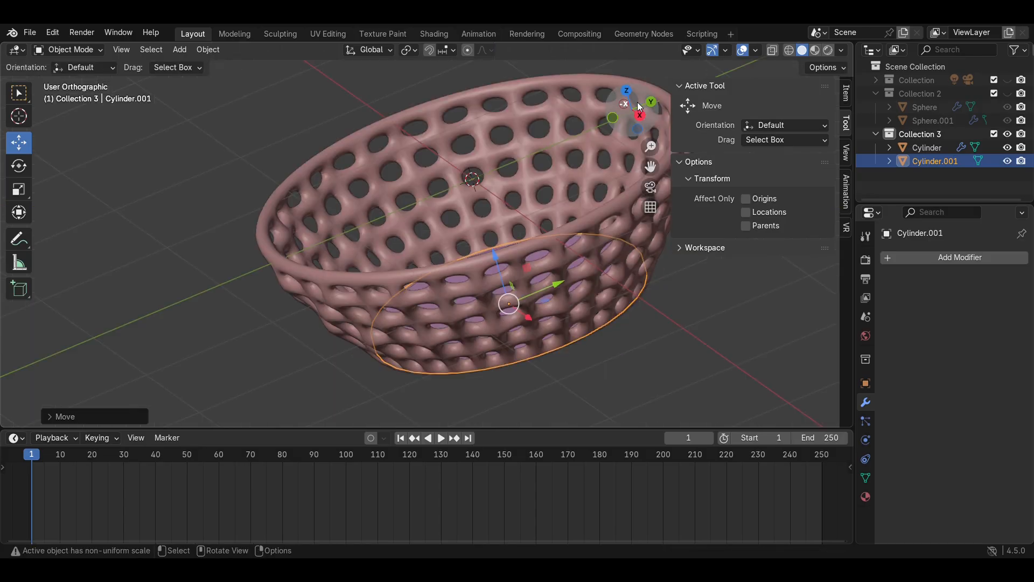
Step: Scale the disc down slightly so it fits inside the basket's base opening
{"action": "left_click", "coordinate": [632, 88]}
{"action": "scroll", "coordinate": [644, 289], "scroll_direction": "down", "scroll_amount": 2}
{"action": "key", "text": "s"}
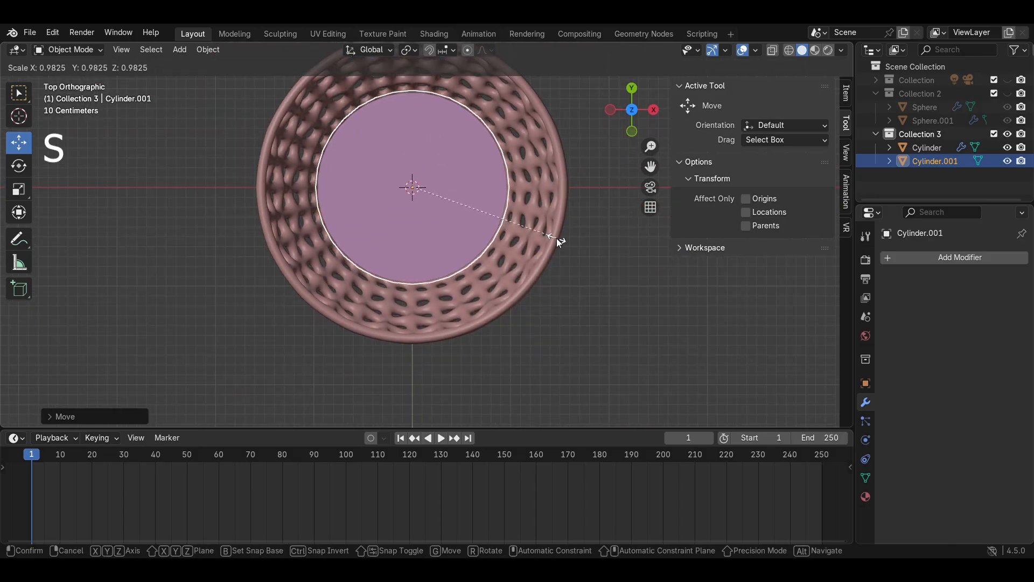
{"action": "left_click", "coordinate": [559, 240]}
{"action": "middle_click_drag", "start_coordinate": [600, 294], "coordinate": [462, 221]}
{"action": "left_click", "coordinate": [620, 273]}
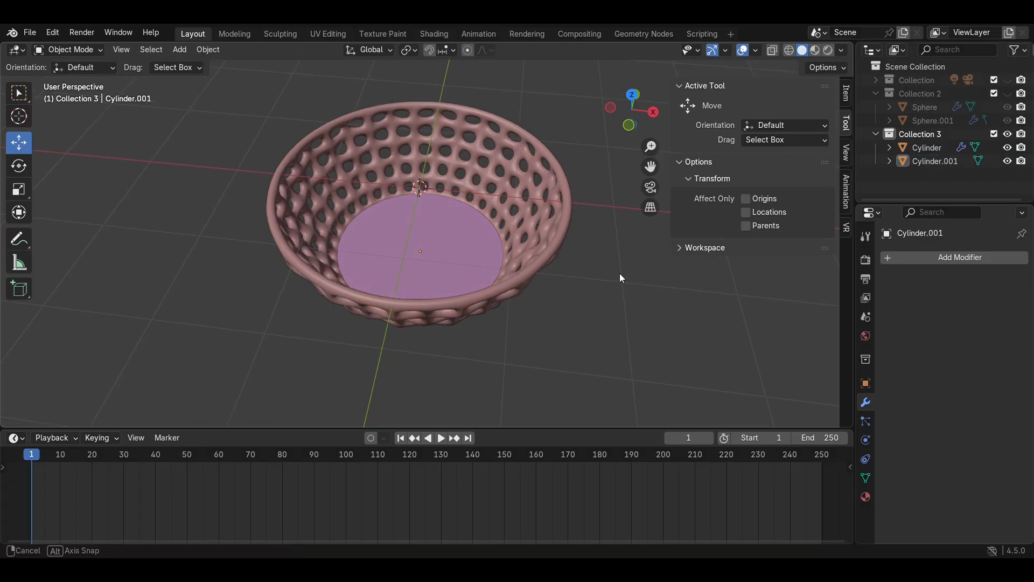
{"action": "middle_click_drag", "start_coordinate": [620, 273], "coordinate": [499, 235]}
Step: Duplicate the basket's top edge loop, raise the copy above the basket and separate it into its own object
{"action": "left_click", "coordinate": [524, 259]}
{"action": "left_click", "coordinate": [629, 99]}
{"action": "key", "text": "Tab"}
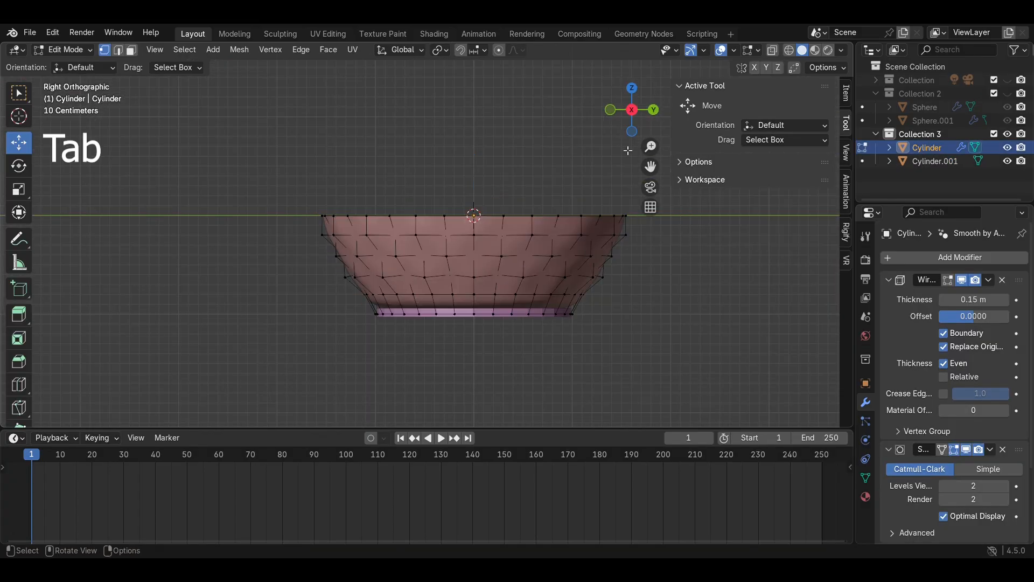
{"action": "left_click_drag", "start_coordinate": [300, 189], "coordinate": [671, 233]}
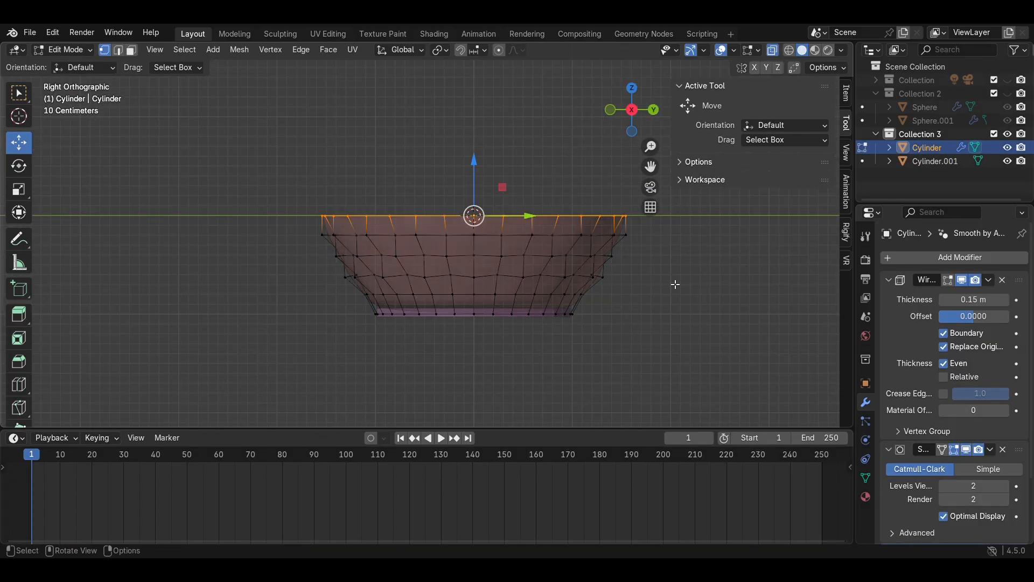
{"action": "key", "text": "g"}
{"action": "key", "text": "shift+d"}
{"action": "key", "text": "z"}
{"action": "left_click", "coordinate": [673, 202]}
{"action": "key", "text": "p"}
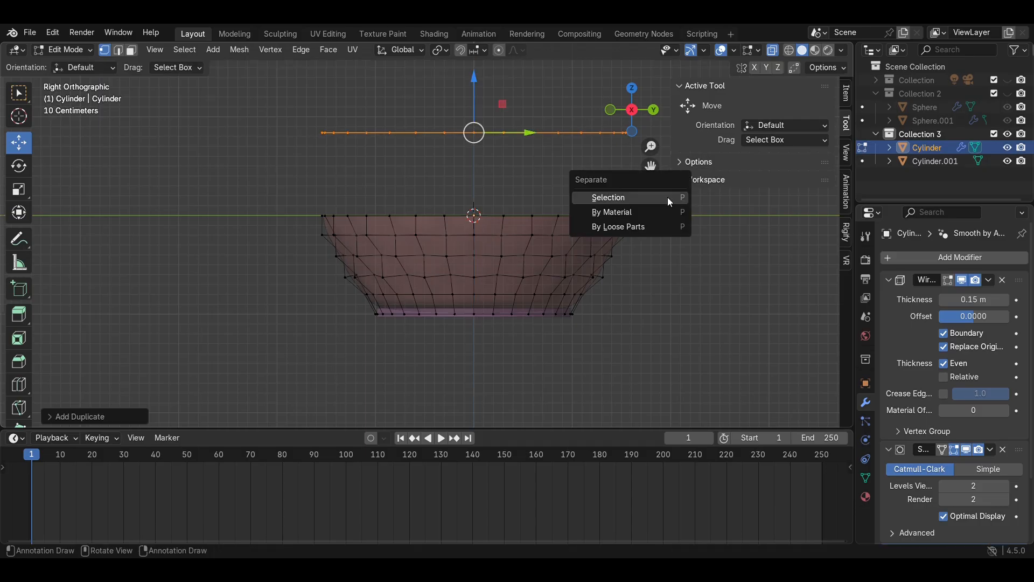
{"action": "left_click", "coordinate": [667, 196]}
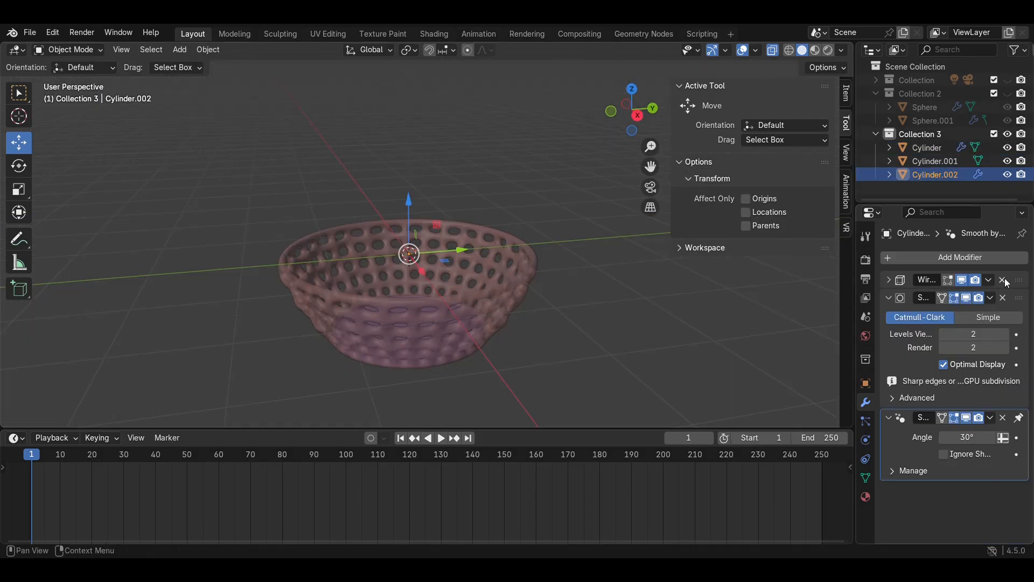
Step: Remove the Wireframe, Subdivision Surface and Smooth by Angle modifiers from the separated ring
{"action": "left_click", "coordinate": [1003, 280]}
{"action": "left_click", "coordinate": [1003, 279]}
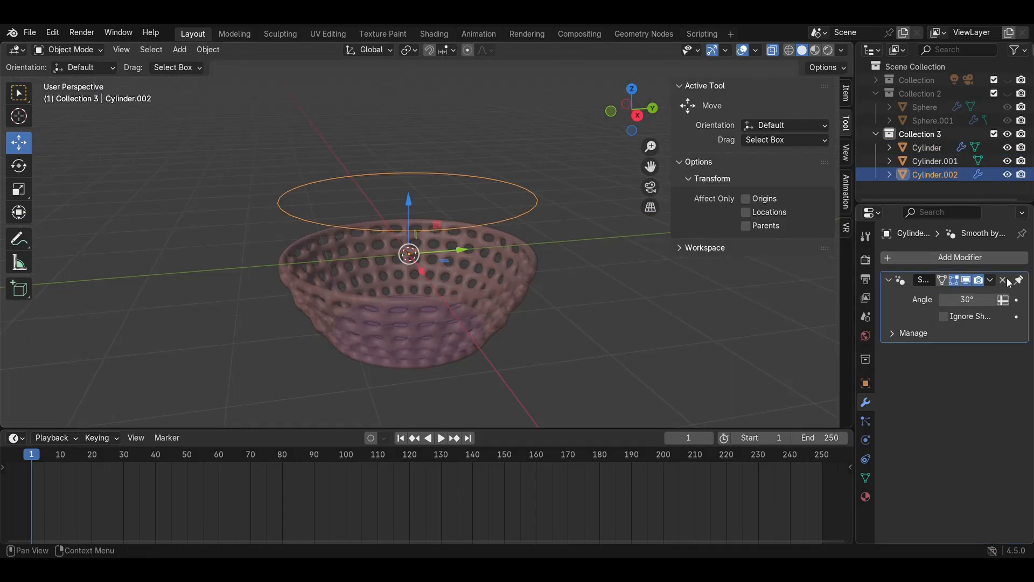
{"action": "left_click", "coordinate": [1003, 279]}
Step: Extrude the whole ring inward, scaling the new edge loop to about 0.95
{"action": "key", "text": "Tab"}
{"action": "left_click", "coordinate": [634, 89]}
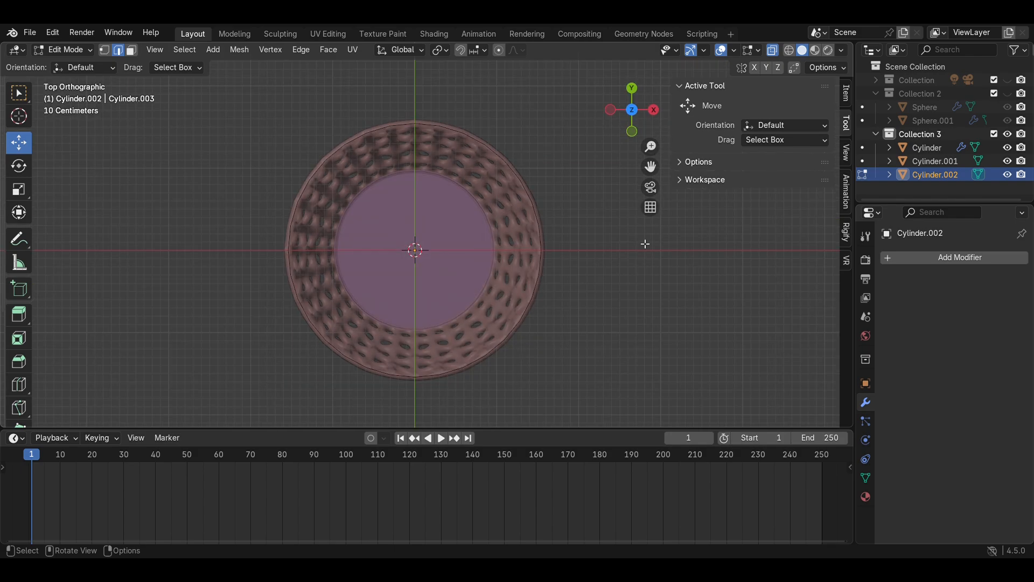
{"action": "key", "text": "a"}
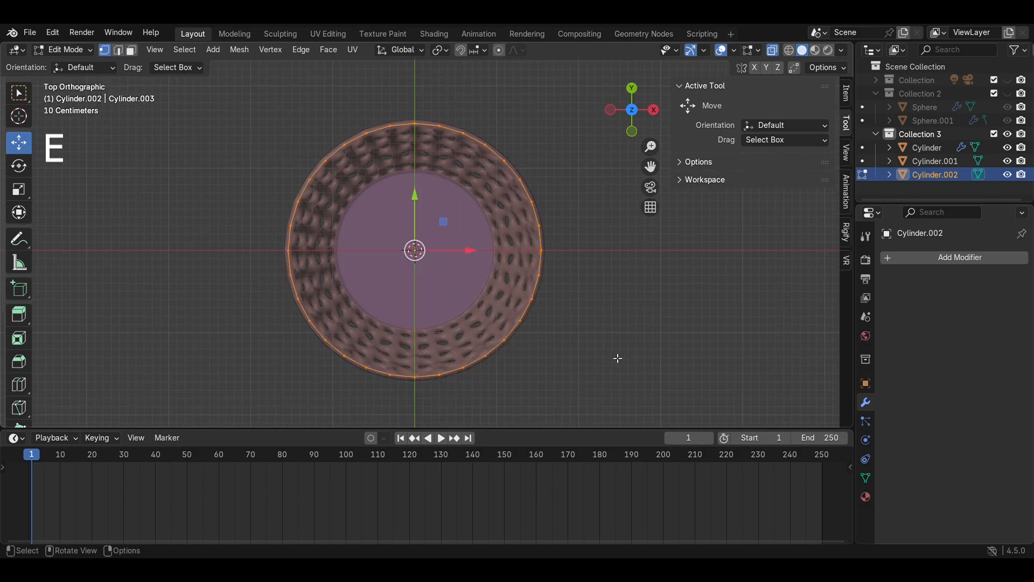
{"action": "key", "text": "s"}
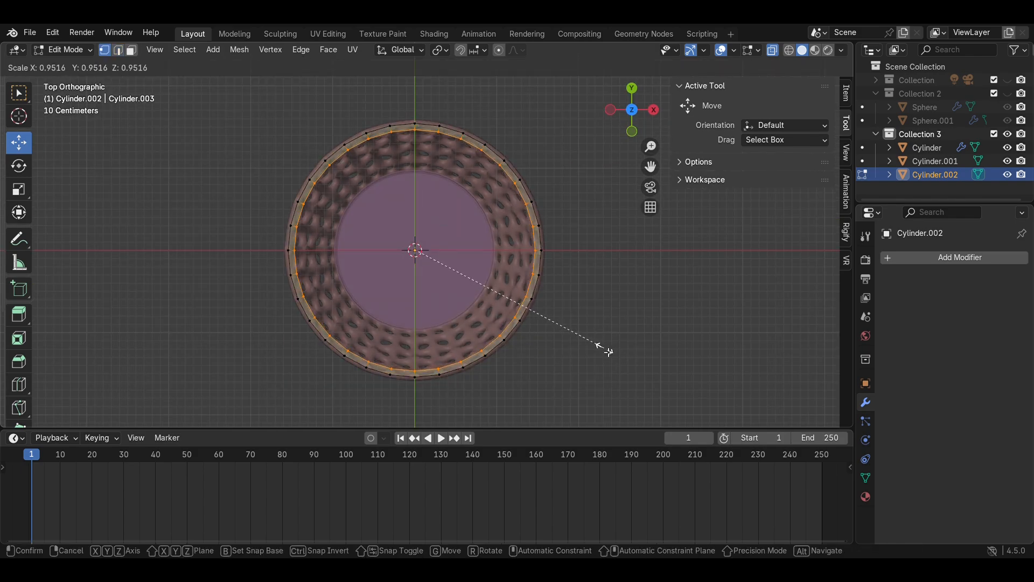
{"action": "left_click", "coordinate": [608, 352]}
Step: Extrude the flat ring upward by about 0.09 m to give it height, and return to Object Mode
{"action": "left_click", "coordinate": [654, 110]}
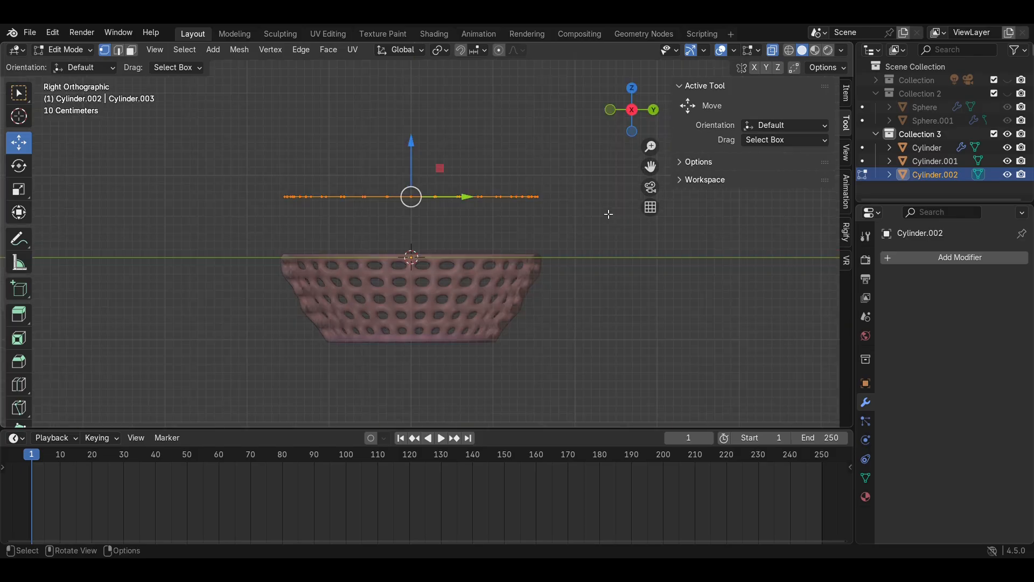
{"action": "scroll", "coordinate": [608, 214], "scroll_direction": "up", "scroll_amount": 3}
{"action": "key", "text": "e"}
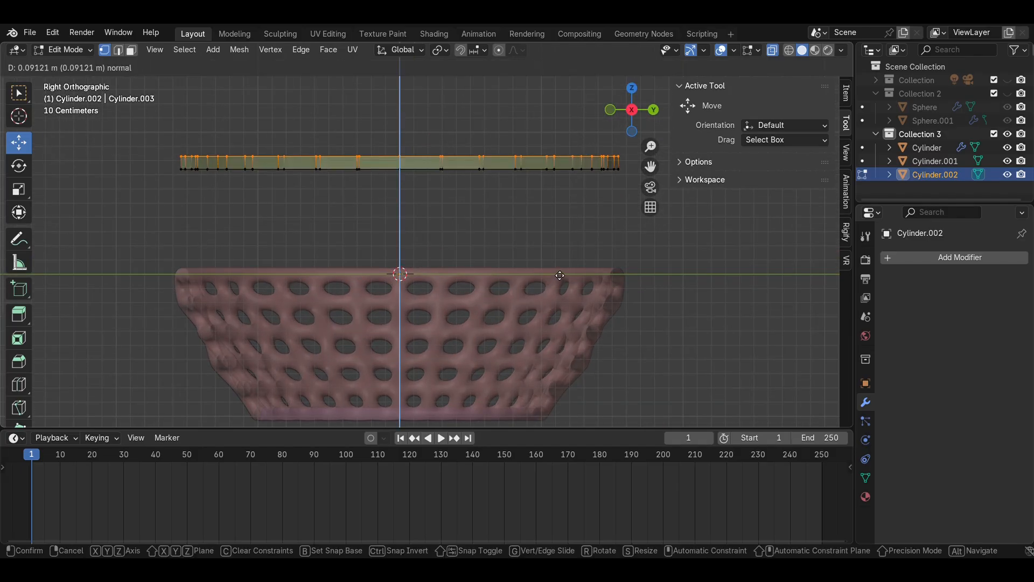
{"action": "left_click", "coordinate": [561, 276]}
{"action": "key", "text": "Tab"}
Step: Add a Bevel modifier to the ring with 10 segments and an amount of 0.3 m
{"action": "left_click", "coordinate": [977, 257]}
{"action": "mouse_move", "coordinate": [978, 257]}
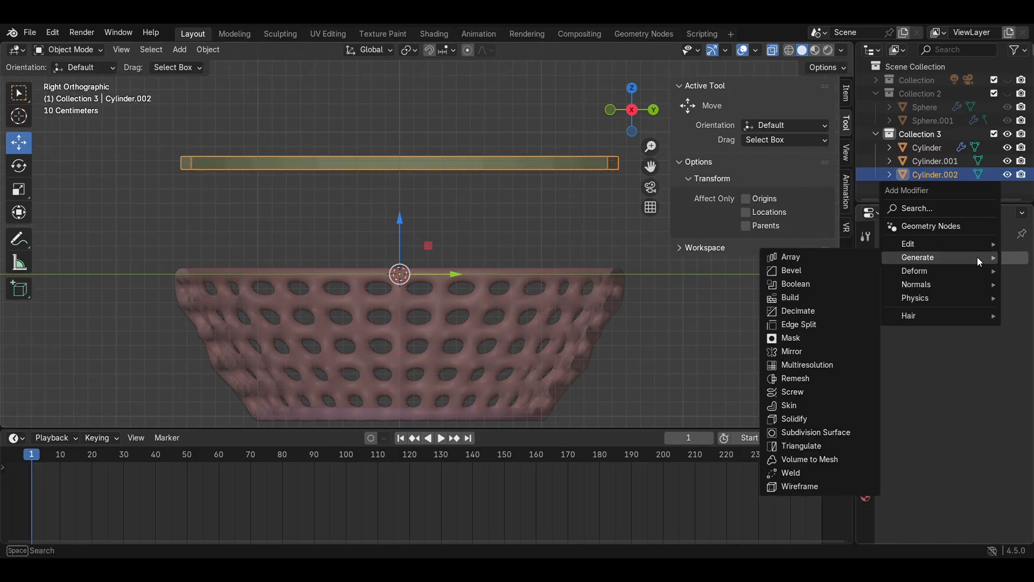
{"action": "left_click", "coordinate": [832, 269]}
{"action": "left_click_drag", "start_coordinate": [987, 331], "coordinate": [987, 332]}
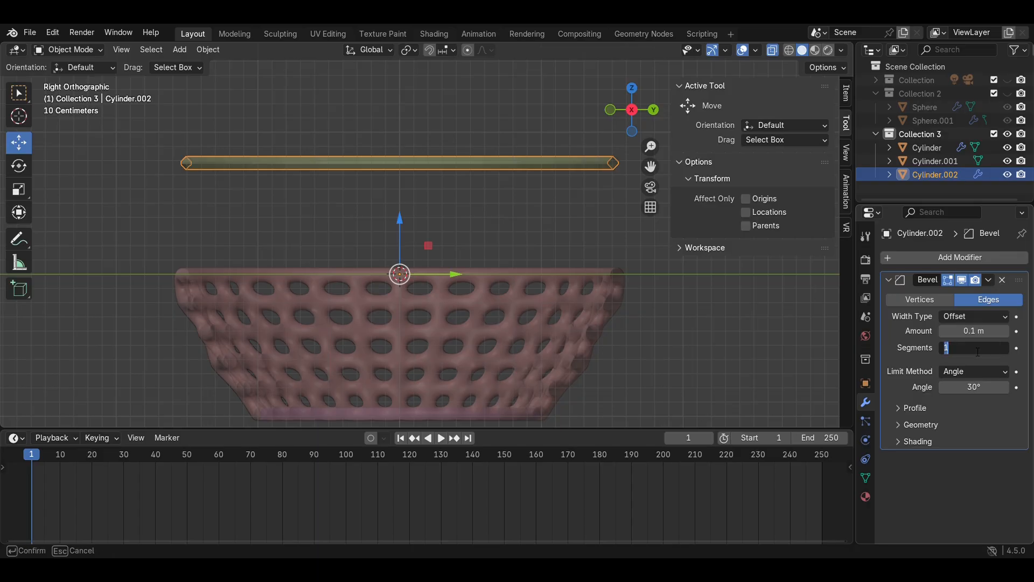
{"action": "left_click", "coordinate": [984, 333]}
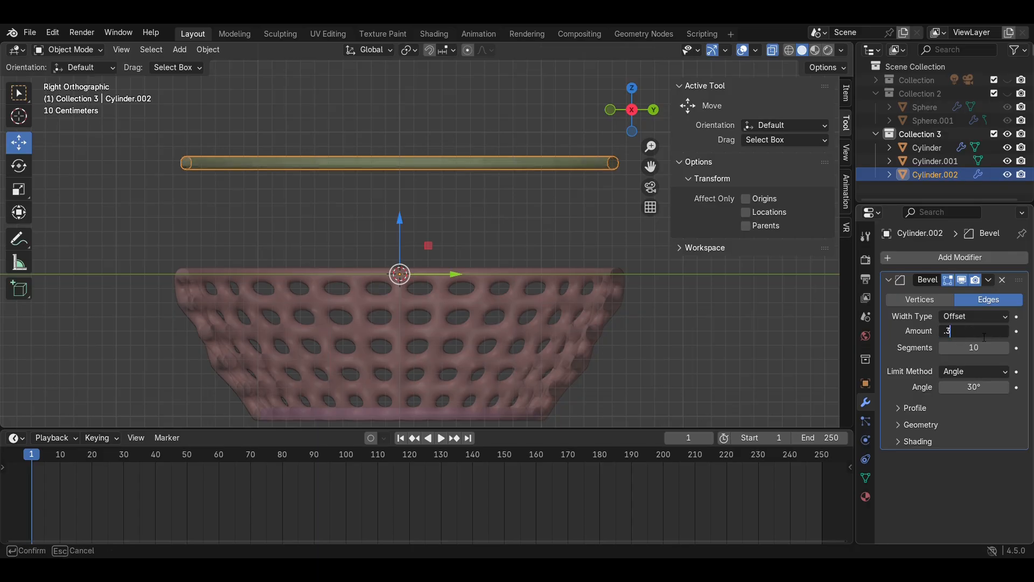
Step: Set the ring's origin to its geometry and scale the ring up slightly wider than the basket
{"action": "right_click", "coordinate": [529, 168]}
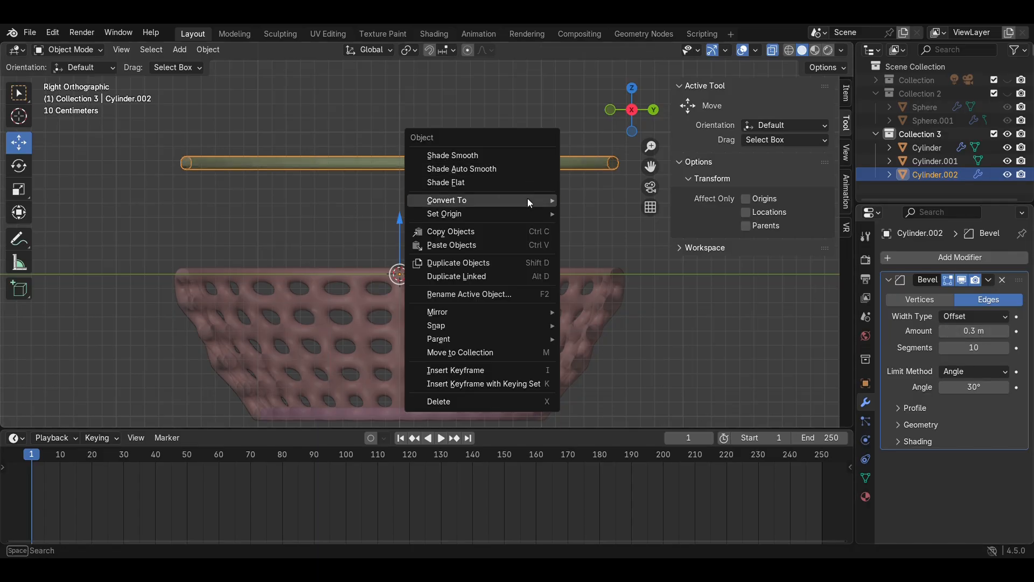
{"action": "mouse_move", "coordinate": [528, 212]}
{"action": "left_click", "coordinate": [620, 226]}
{"action": "key", "text": "s"}
{"action": "left_click", "coordinate": [612, 229]}
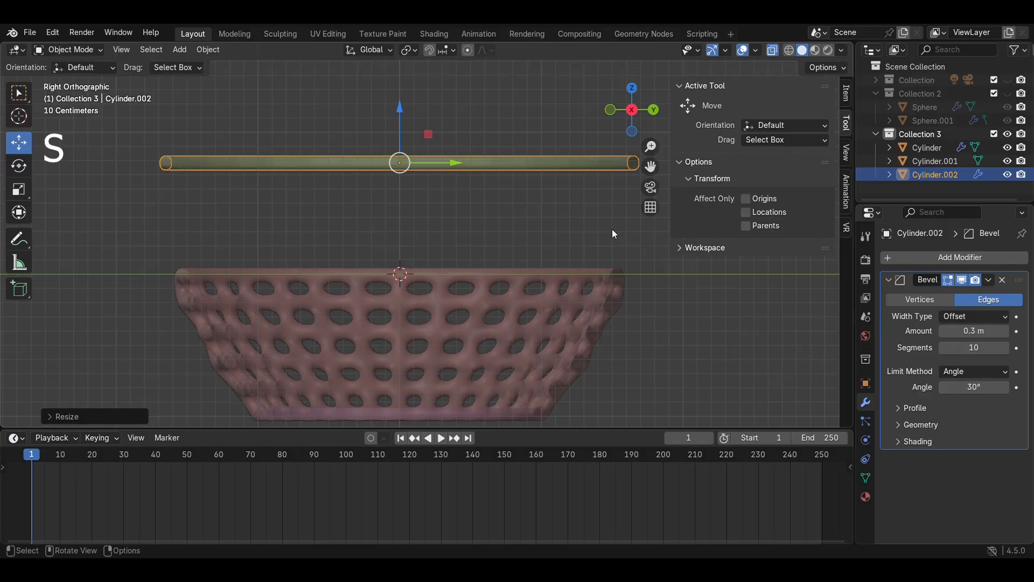
Step: Lower the ring onto the basket's top edge and scale it down slightly
{"action": "left_click_drag", "start_coordinate": [399, 129], "coordinate": [455, 229]}
{"action": "key", "text": "s"}
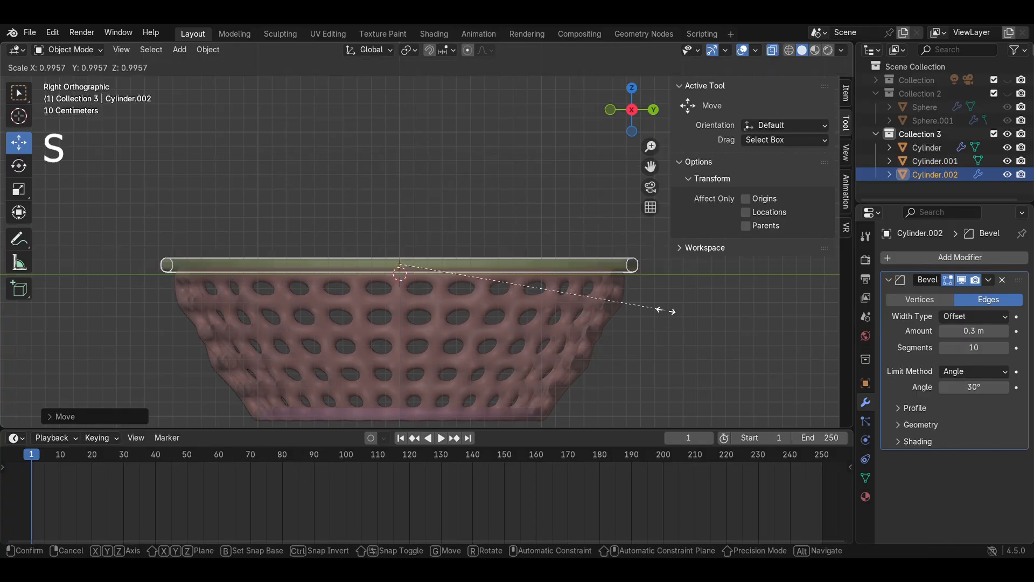
{"action": "left_click", "coordinate": [659, 307]}
{"action": "left_click", "coordinate": [684, 316]}
Step: Apply Shade Auto Smooth to all the basket parts
{"action": "scroll", "coordinate": [685, 315], "scroll_direction": "down", "scroll_amount": 4}
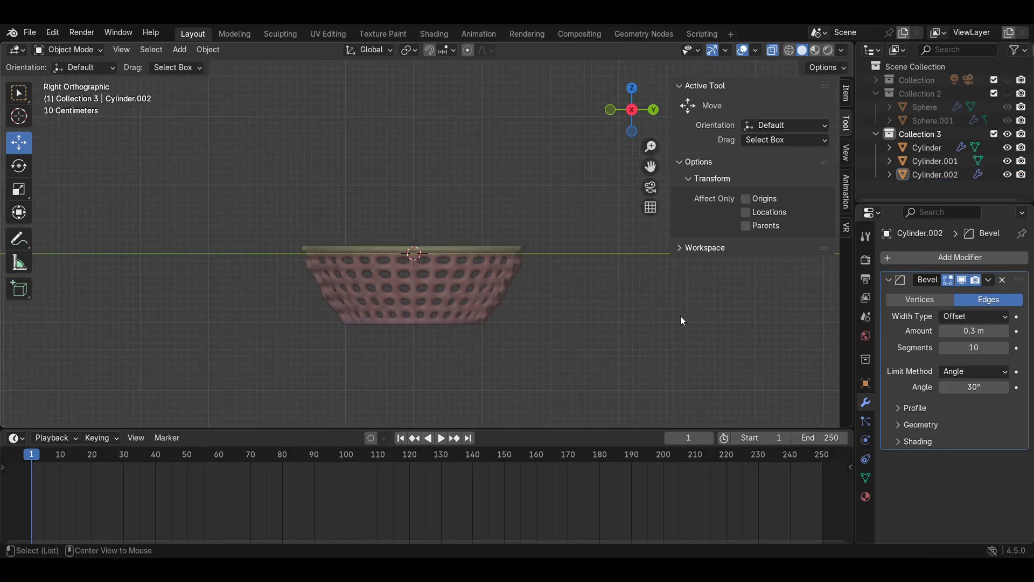
{"action": "middle_click_drag", "start_coordinate": [550, 199], "coordinate": [614, 322]}
{"action": "key", "text": "a"}
{"action": "right_click", "coordinate": [477, 248]}
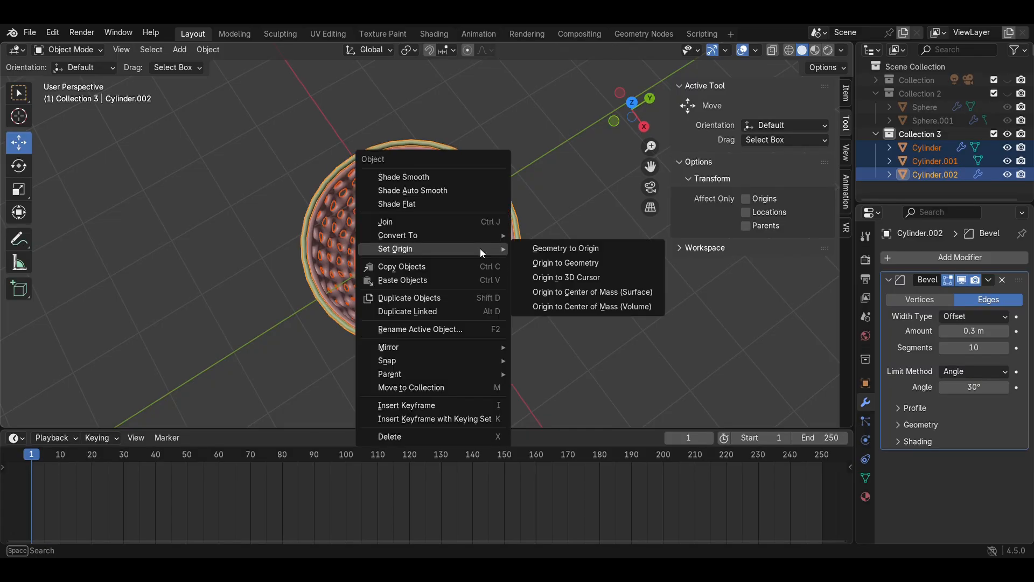
{"action": "left_click", "coordinate": [448, 191]}
{"action": "scroll", "coordinate": [632, 241], "scroll_direction": "up", "scroll_amount": 3}
Step: Scale the ring down to sit snugly around the basket's top edge
{"action": "left_click", "coordinate": [607, 222]}
{"action": "key", "text": "s"}
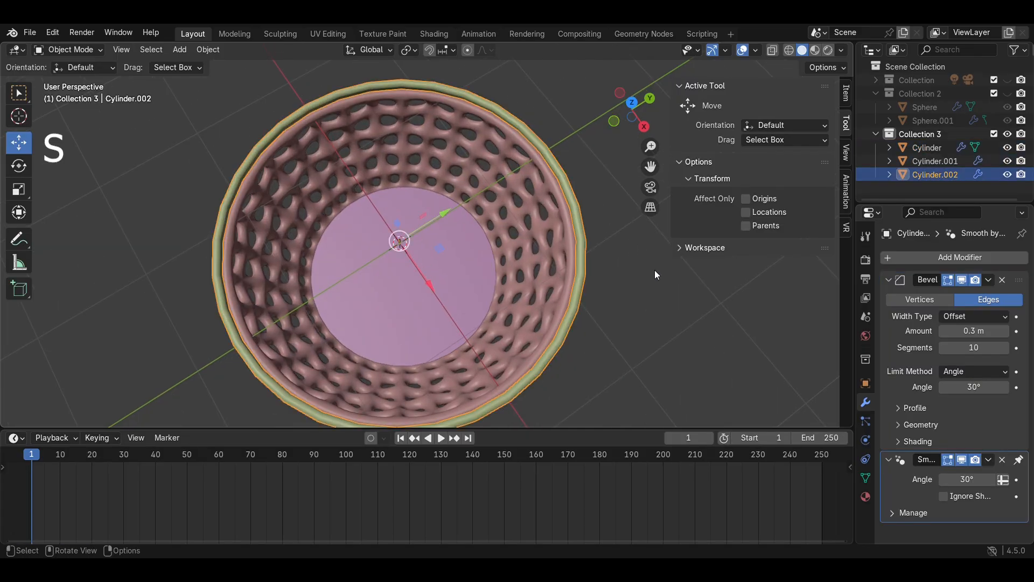
{"action": "left_click", "coordinate": [643, 268]}
{"action": "left_click", "coordinate": [632, 328]}
{"action": "middle_click_drag", "start_coordinate": [632, 328], "coordinate": [553, 203]}
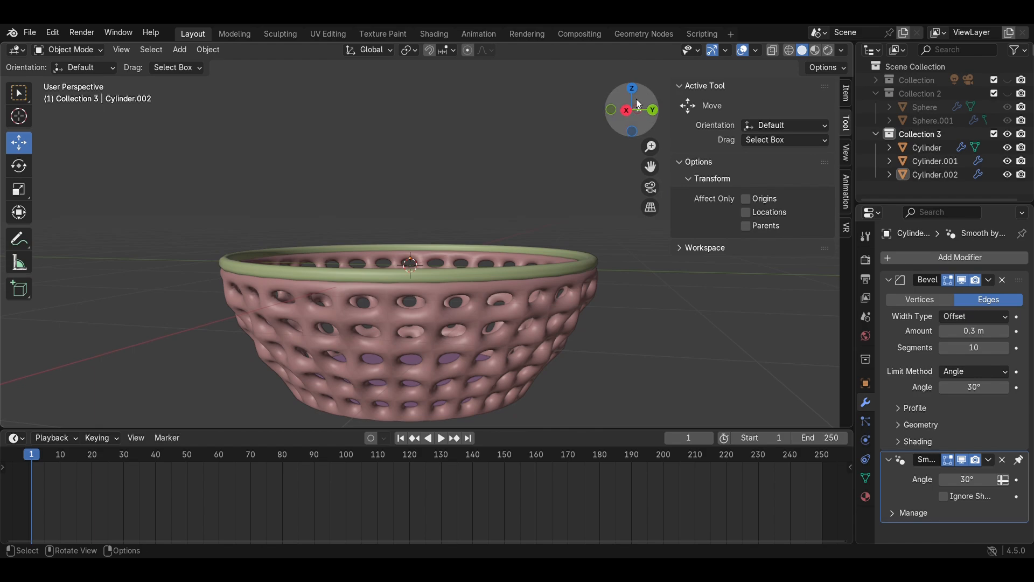
Step: Scale the ring up slightly and thicken it vertically so it covers the basket's top edge
{"action": "left_click", "coordinate": [626, 110]}
{"action": "scroll", "coordinate": [580, 246], "scroll_direction": "up", "scroll_amount": 3}
{"action": "left_click", "coordinate": [580, 253]}
{"action": "scroll", "coordinate": [580, 253], "scroll_direction": "down", "scroll_amount": 3}
{"action": "key", "text": "s"}
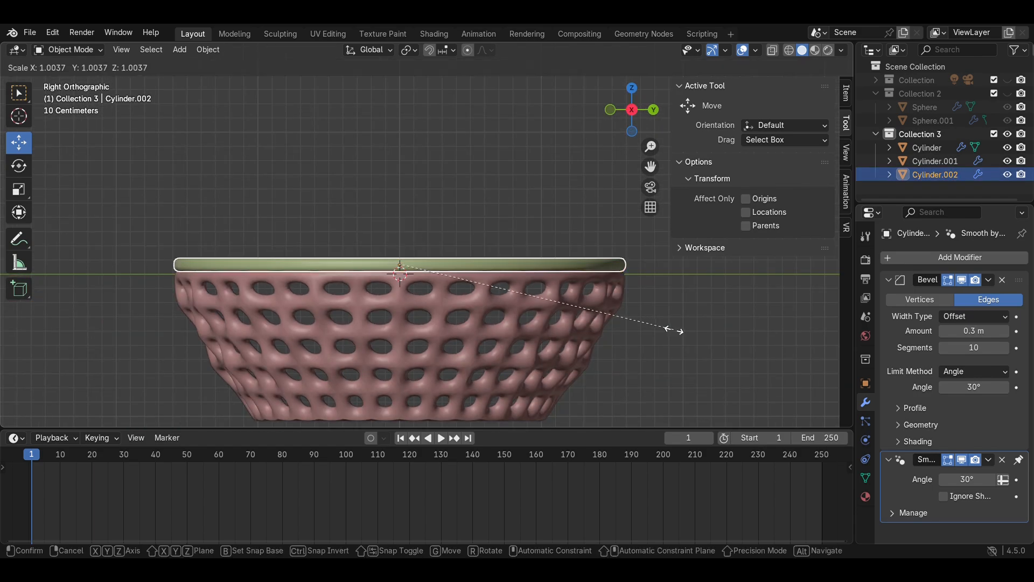
{"action": "left_click", "coordinate": [677, 330]}
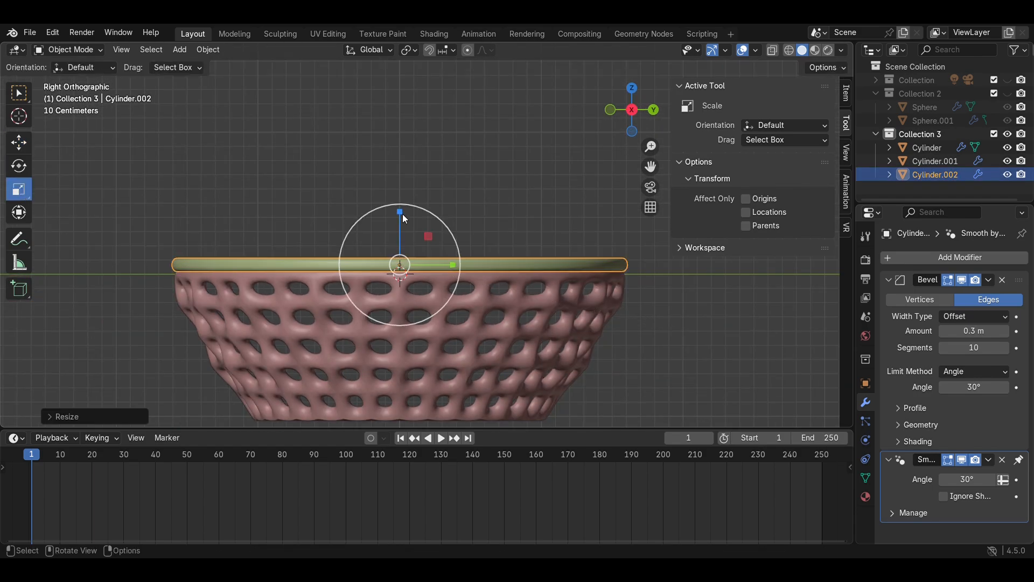
{"action": "mouse_move", "coordinate": [405, 218]}
{"action": "left_mouse_down"}
{"action": "mouse_move", "coordinate": [404, 186]}
{"action": "mouse_move", "coordinate": [400, 218]}
{"action": "left_mouse_up"}
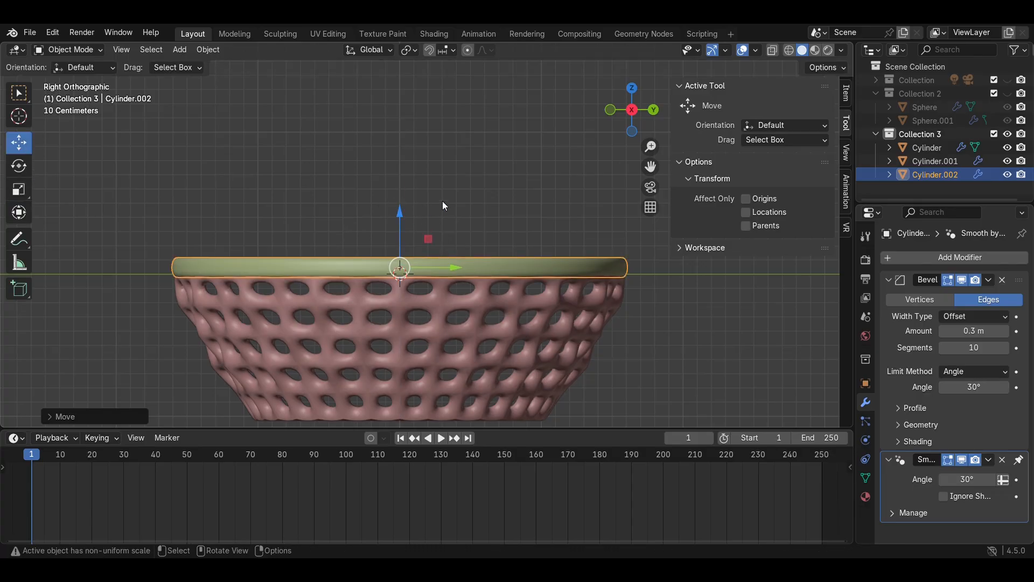
Step: Save the Tomato.blend file
{"action": "scroll", "coordinate": [452, 202], "scroll_direction": "down", "scroll_amount": 4}
{"action": "middle_click_drag", "start_coordinate": [463, 202], "coordinate": [644, 254]}
{"action": "key", "text": "ctrl+s"}
Step: Raise all three basket parts together until the base rests on the ground plane, and save the file
{"action": "left_click_drag", "start_coordinate": [569, 374], "coordinate": [252, 168]}
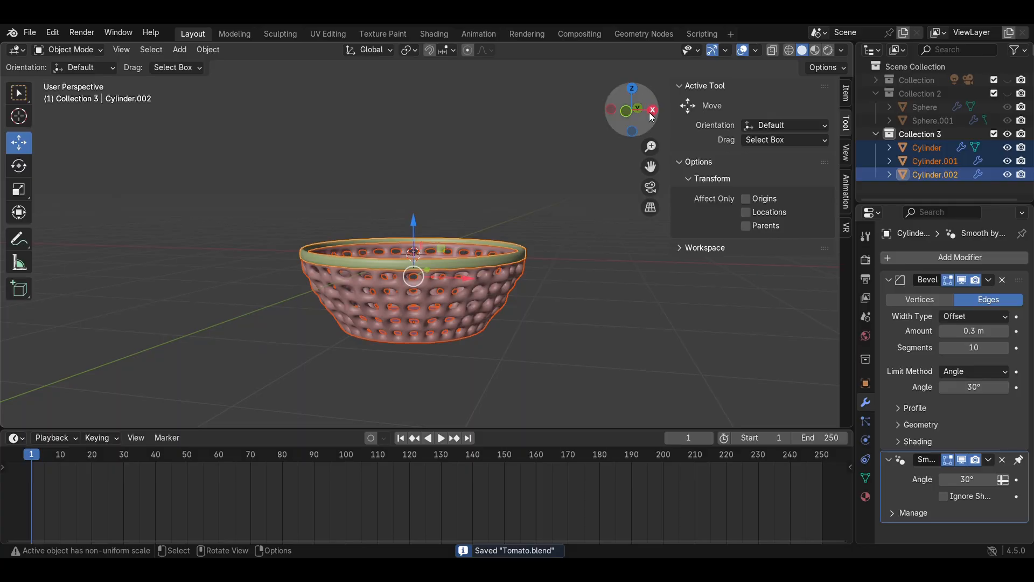
{"action": "left_click", "coordinate": [652, 111]}
{"action": "scroll", "coordinate": [480, 250], "scroll_direction": "up", "scroll_amount": 2}
{"action": "left_click_drag", "start_coordinate": [397, 268], "coordinate": [422, 124]}
{"action": "left_click", "coordinate": [589, 242]}
{"action": "scroll", "coordinate": [597, 194], "scroll_direction": "up", "scroll_amount": 5}
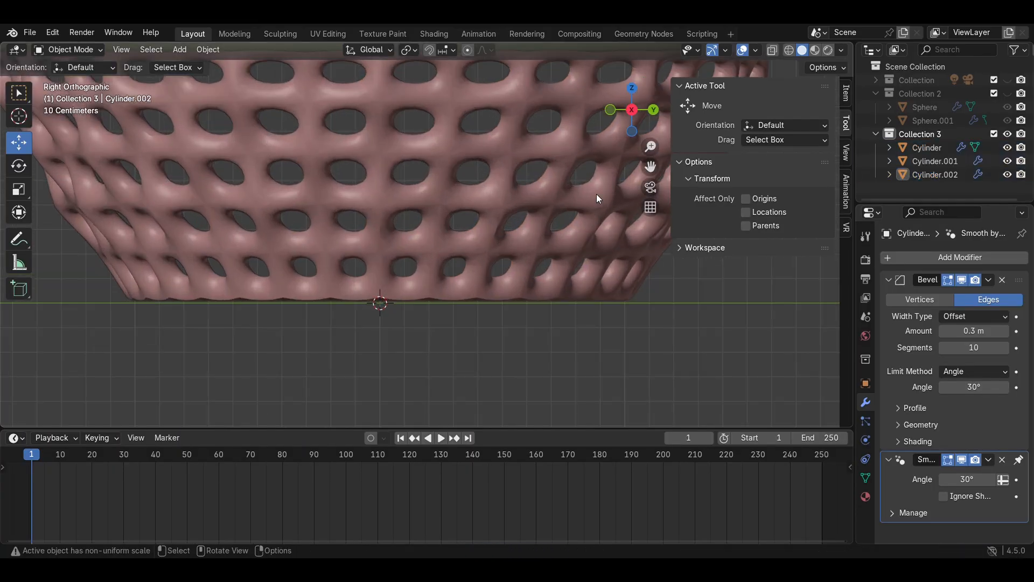
{"action": "middle_click_drag", "start_coordinate": [596, 194], "coordinate": [589, 328]}
{"action": "scroll", "coordinate": [586, 328], "scroll_direction": "down", "scroll_amount": 5}
{"action": "key", "text": "ctrl+s"}
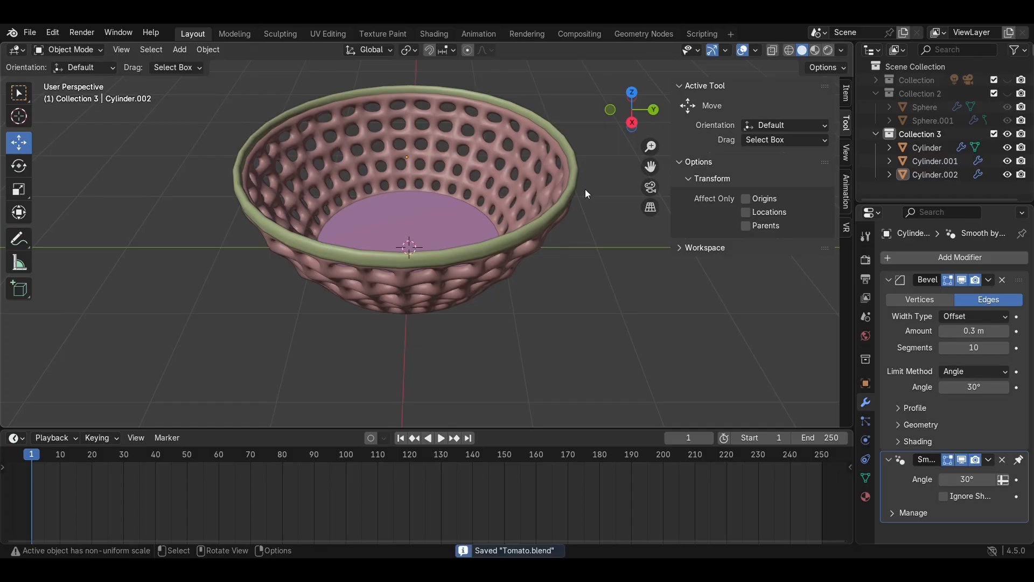
Step: Unhide Collection 2 to bring the tomato back beside the basket
{"action": "middle_click_drag", "start_coordinate": [586, 189], "coordinate": [600, 241], "text": "shift"}
{"action": "left_click", "coordinate": [1007, 93]}
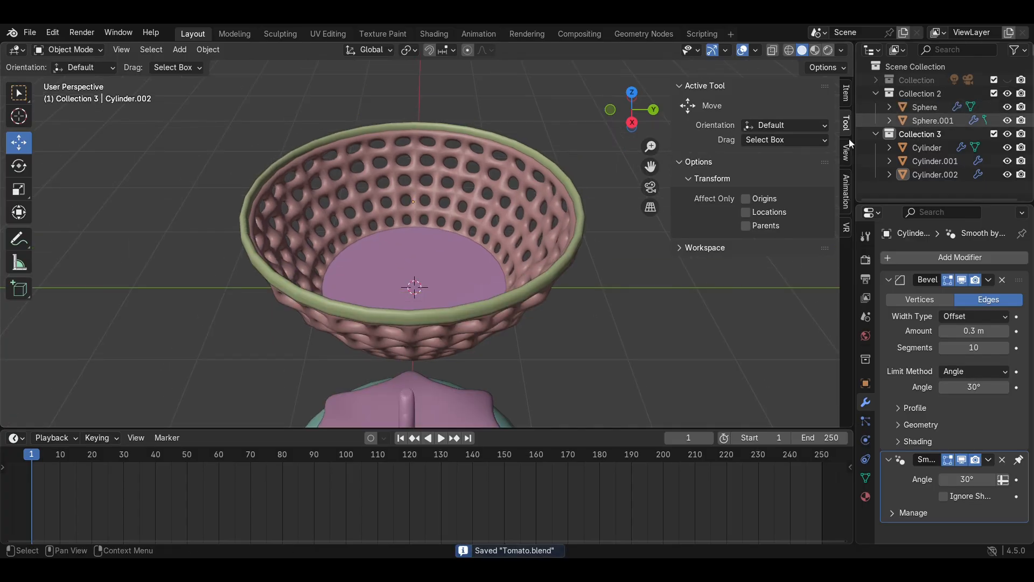
{"action": "scroll", "coordinate": [620, 315], "scroll_direction": "down", "scroll_amount": 3}
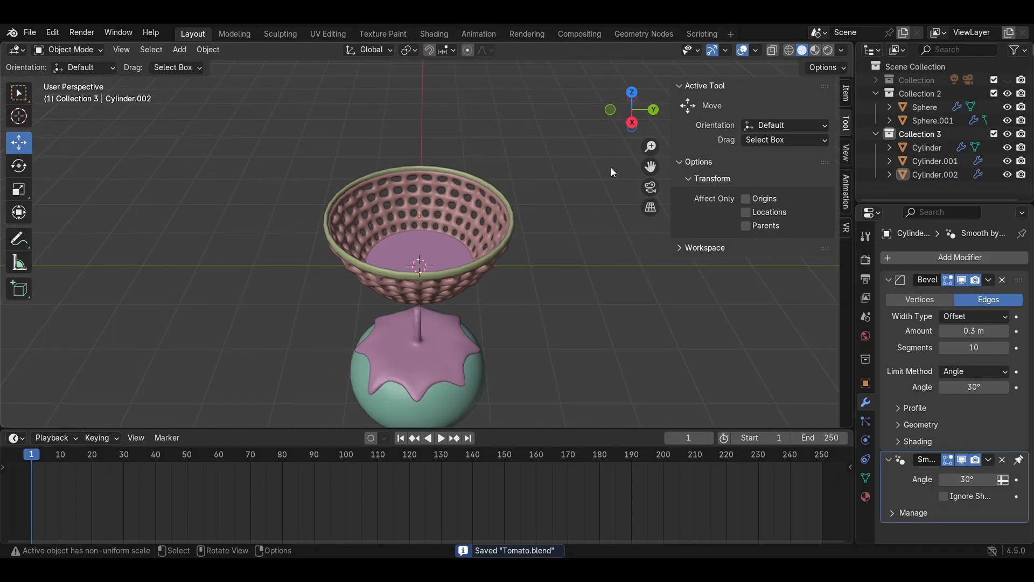
{"action": "scroll", "coordinate": [612, 172], "scroll_direction": "down", "scroll_amount": 2}
Step: Scale the tomato and its leafy cap down together and raise them along Z
{"action": "left_click", "coordinate": [452, 285]}
{"action": "left_click", "coordinate": [633, 123]}
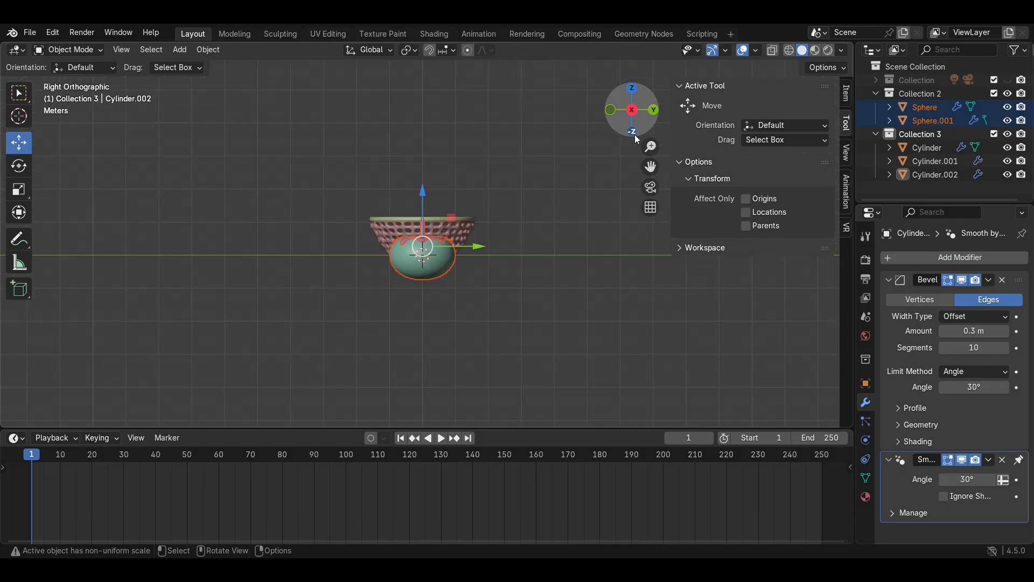
{"action": "key", "text": "s"}
{"action": "left_click", "coordinate": [561, 340]}
{"action": "left_click_drag", "start_coordinate": [428, 220], "coordinate": [428, 187]}
Step: Move the tomato inside the basket, off-centre along Y, and shrink it further to fit
{"action": "left_click", "coordinate": [632, 88]}
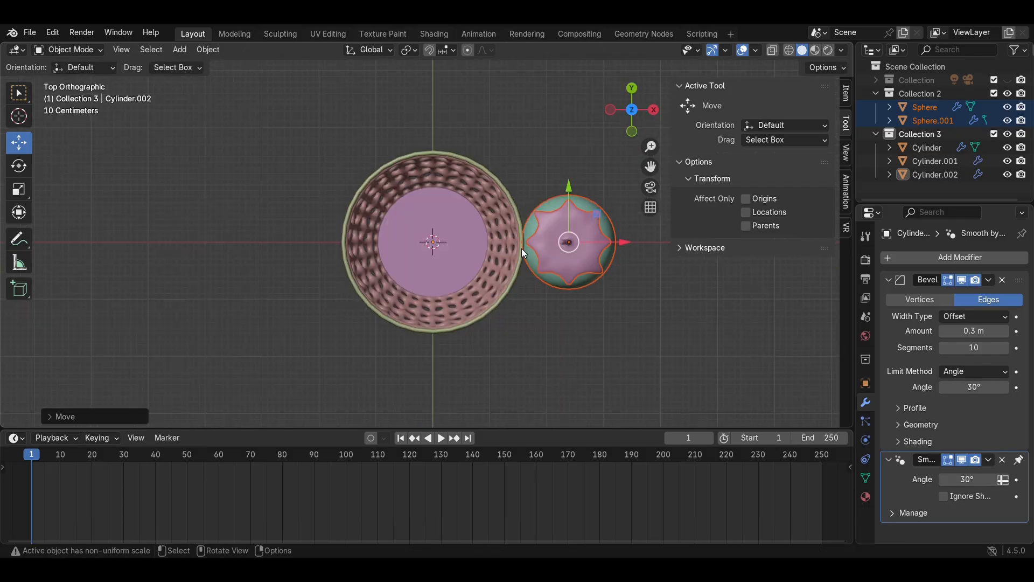
{"action": "left_click_drag", "start_coordinate": [617, 249], "coordinate": [481, 249]}
{"action": "key", "text": "s"}
{"action": "left_click", "coordinate": [434, 204]}
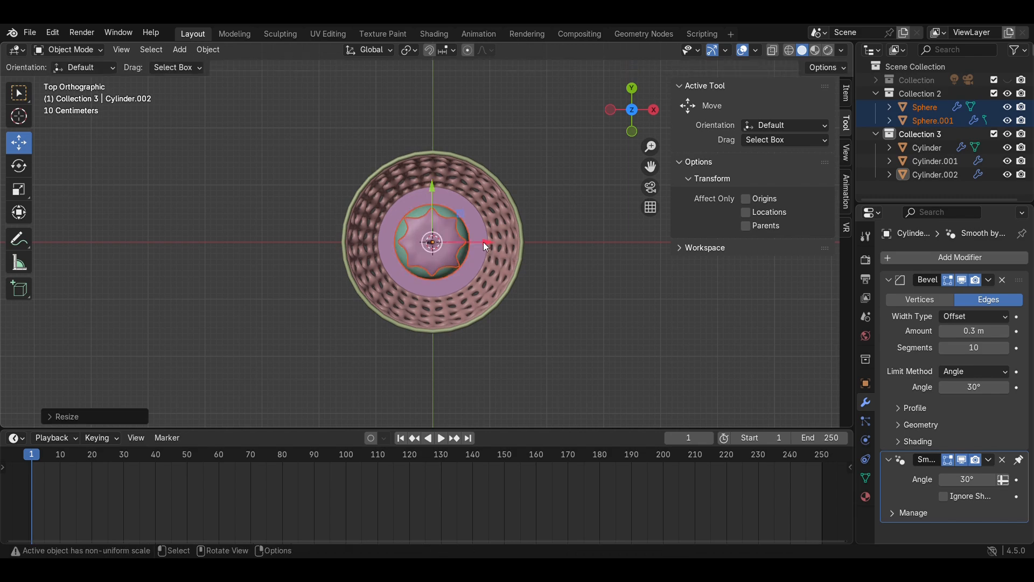
{"action": "left_click_drag", "start_coordinate": [434, 210], "coordinate": [435, 232]}
Step: In X-ray display, lower the tomato towards the basket's base and nudge it closer to the side wall
{"action": "left_click", "coordinate": [654, 111]}
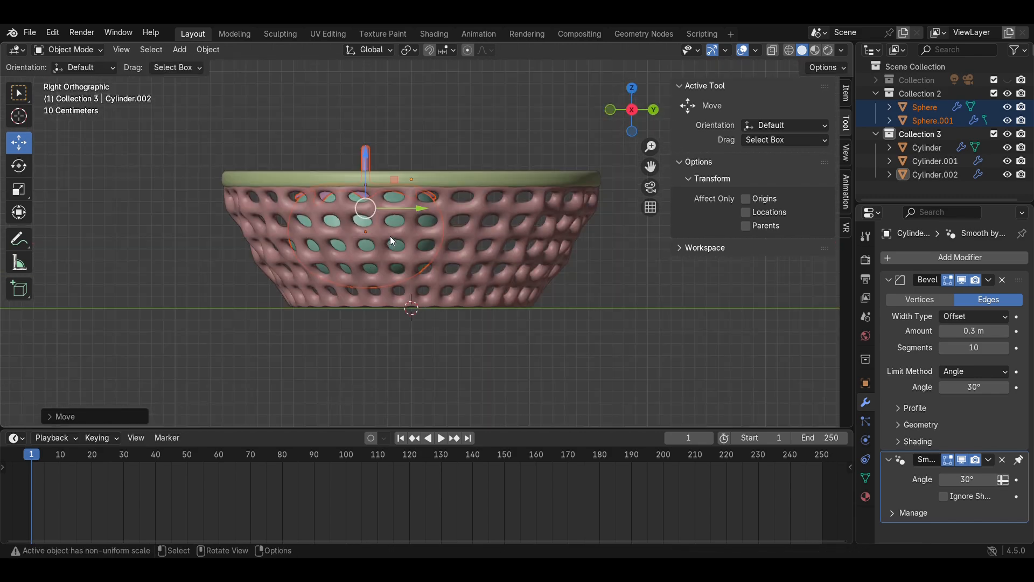
{"action": "key", "text": "alt+z"}
{"action": "left_click_drag", "start_coordinate": [365, 177], "coordinate": [387, 222]}
Step: Make a linked duplicate of the tomato on the opposite side along Y and tilt its stem towards the basket's middle
{"action": "key", "text": "alt+d"}
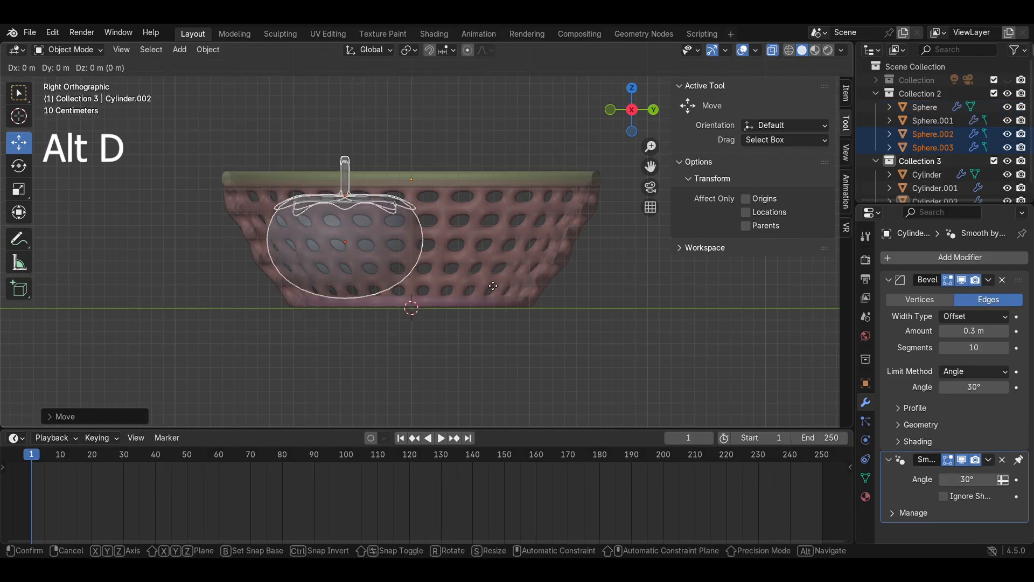
{"action": "key", "text": "y"}
{"action": "left_click", "coordinate": [624, 303]}
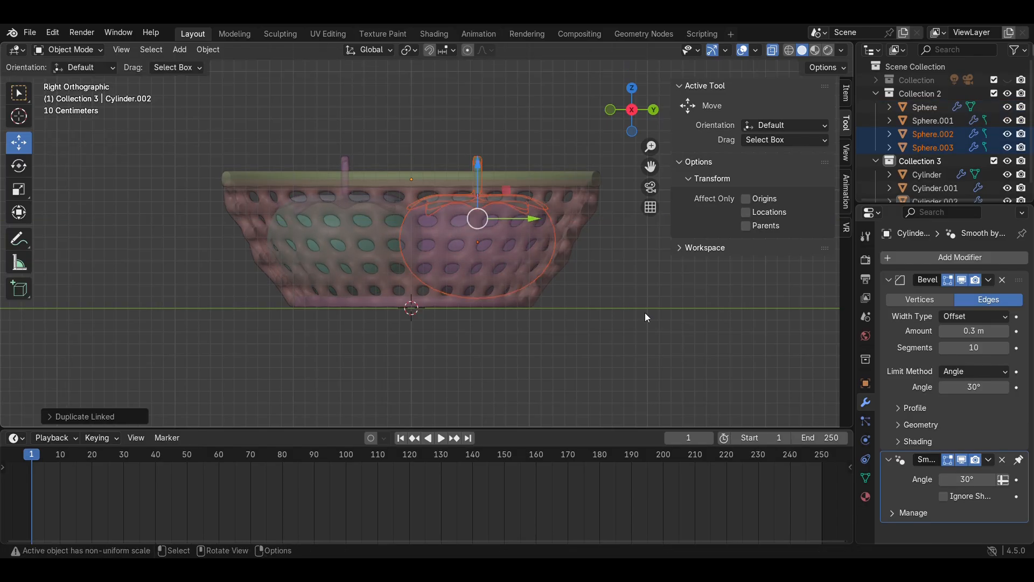
{"action": "key", "text": "r"}
{"action": "left_click", "coordinate": [606, 228]}
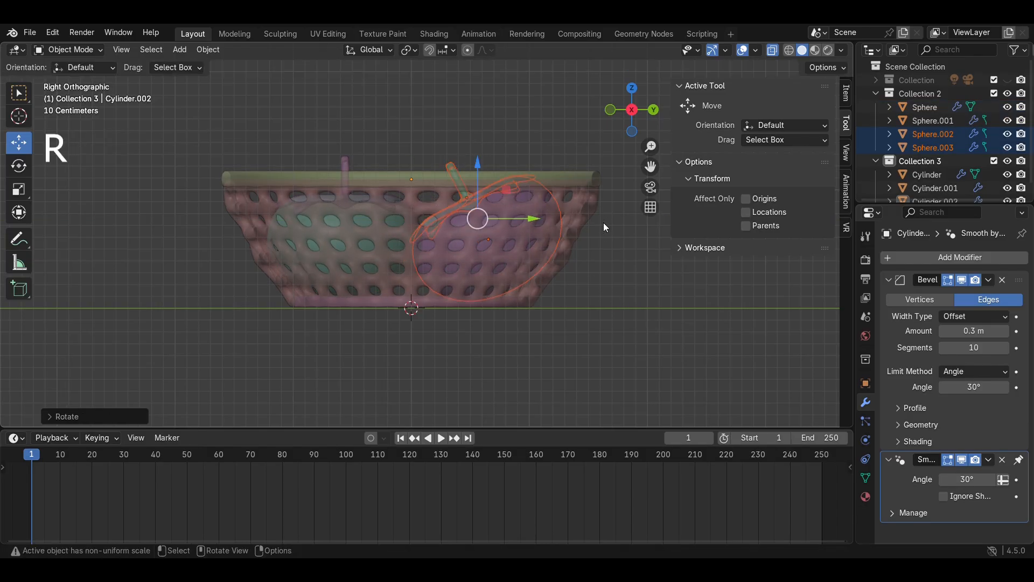
{"action": "left_click_drag", "start_coordinate": [542, 217], "coordinate": [549, 219]}
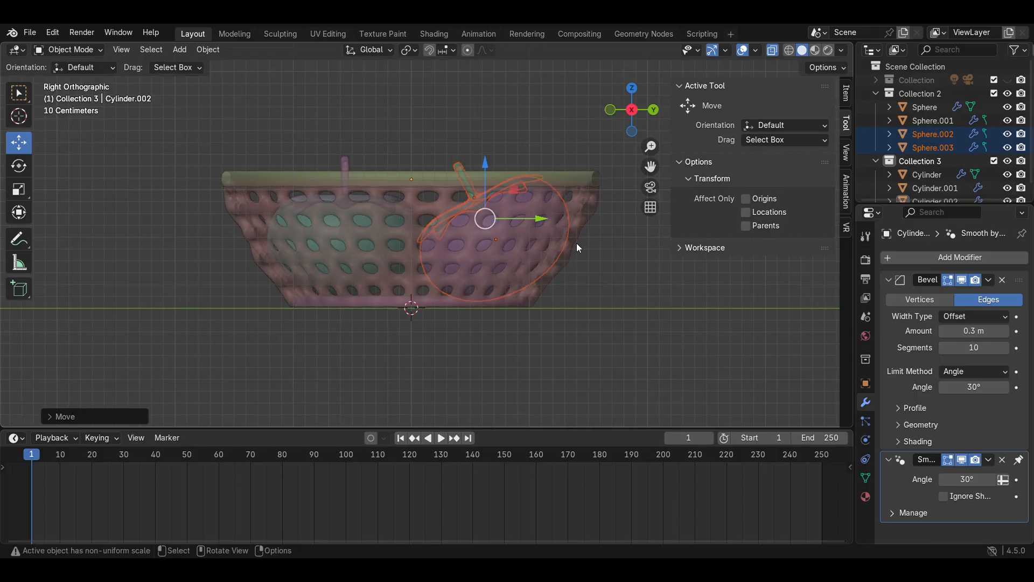
Step: Make a linked duplicate of the upright tomato and its cap, and place it higher up, above the two lower tomatoes
{"action": "middle_click_drag", "start_coordinate": [401, 260], "coordinate": [457, 192]}
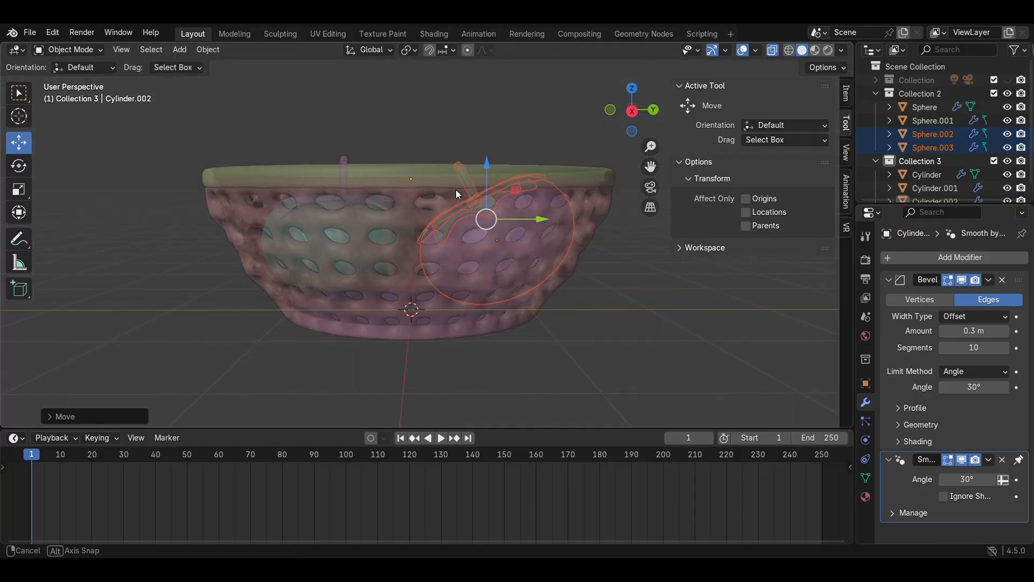
{"action": "left_click", "coordinate": [632, 113]}
{"action": "middle_click_drag", "start_coordinate": [522, 130], "coordinate": [435, 128]}
{"action": "left_click", "coordinate": [435, 128]}
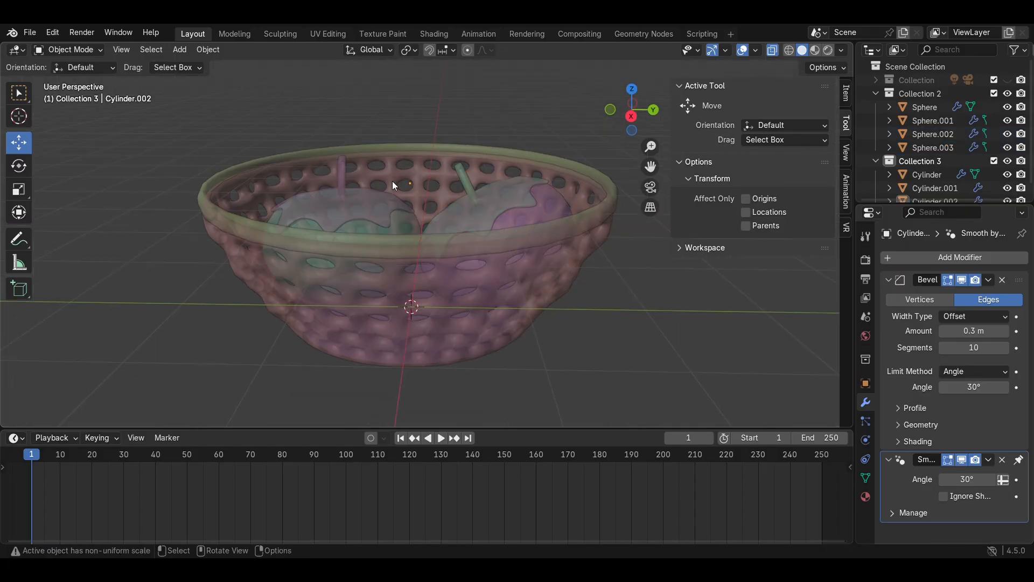
{"action": "left_click", "coordinate": [351, 207]}
{"action": "left_click", "coordinate": [402, 224], "text": "shift"}
{"action": "left_click", "coordinate": [631, 116]}
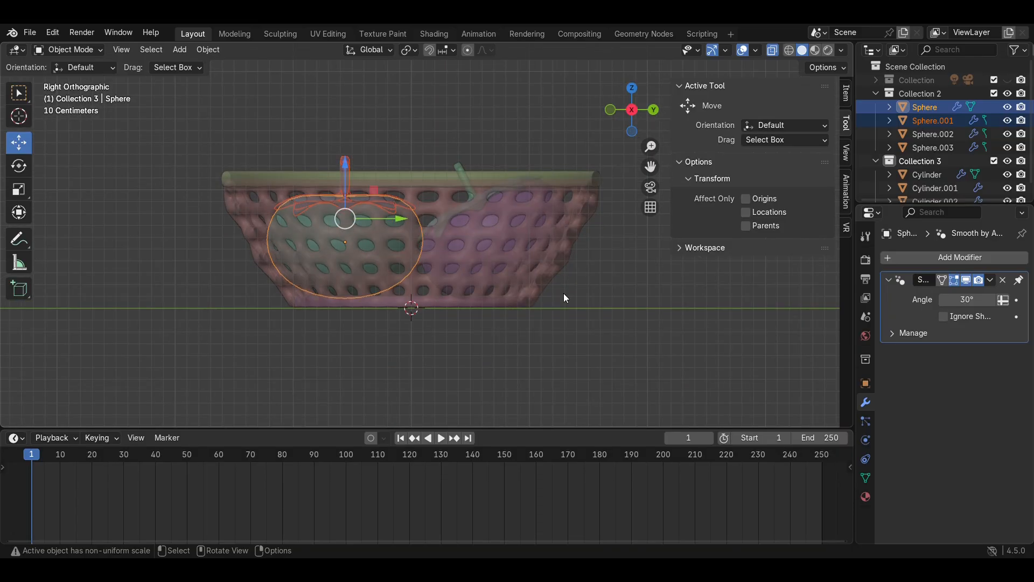
{"action": "key", "text": "alt+d"}
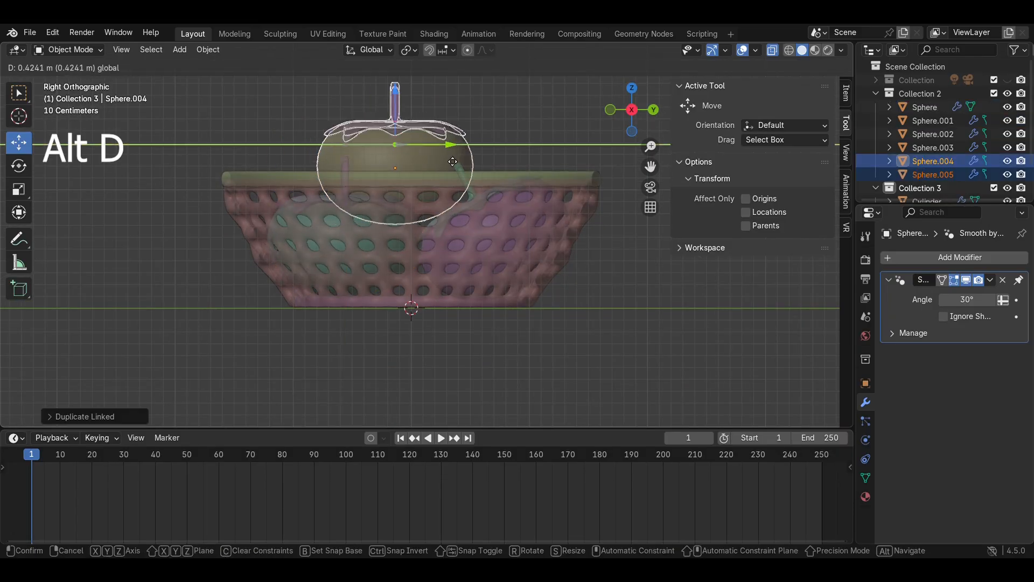
{"action": "left_click", "coordinate": [455, 152]}
{"action": "key", "text": "g"}
{"action": "key", "text": "z"}
{"action": "left_click", "coordinate": [409, 140]}
Step: Tilt the raised tomato slightly outwards in the front view and nudge it along X
{"action": "key", "text": "KP_1"}
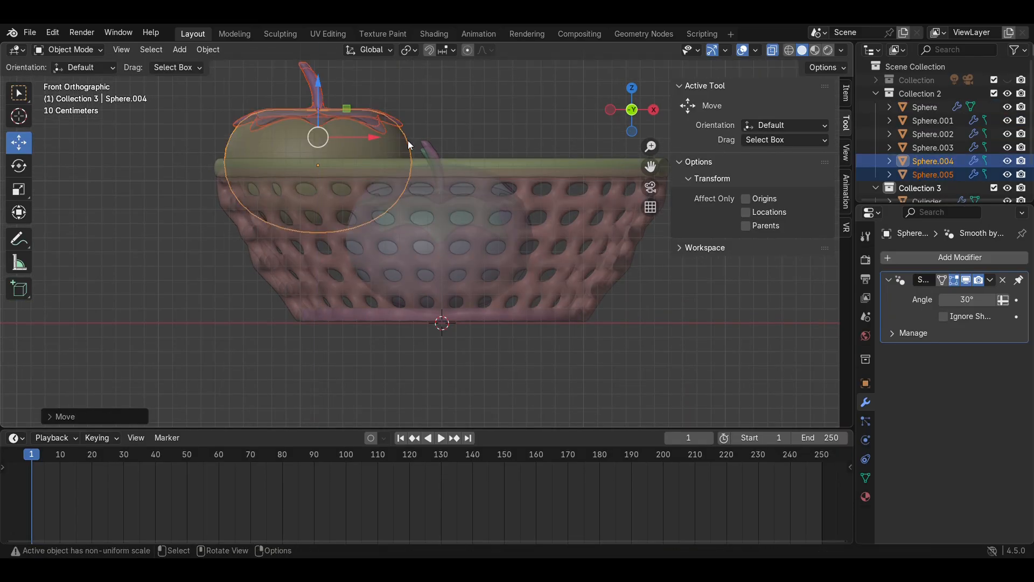
{"action": "key", "text": "r"}
{"action": "left_click", "coordinate": [379, 144]}
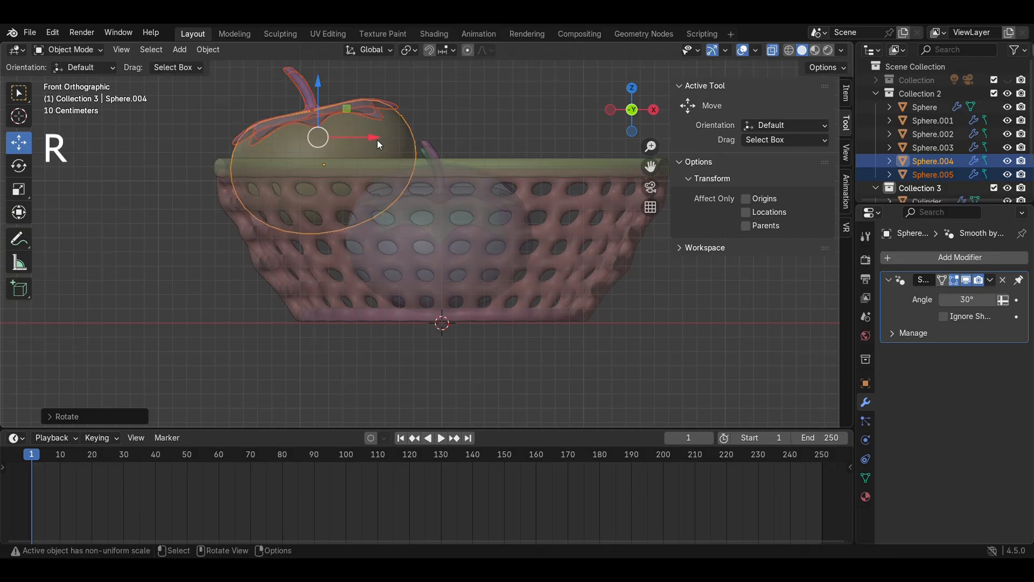
{"action": "left_click_drag", "start_coordinate": [380, 144], "coordinate": [377, 144]}
Step: Make a linked duplicate of the raised tomato on the opposite side of the basket along X
{"action": "key", "text": "alt+d"}
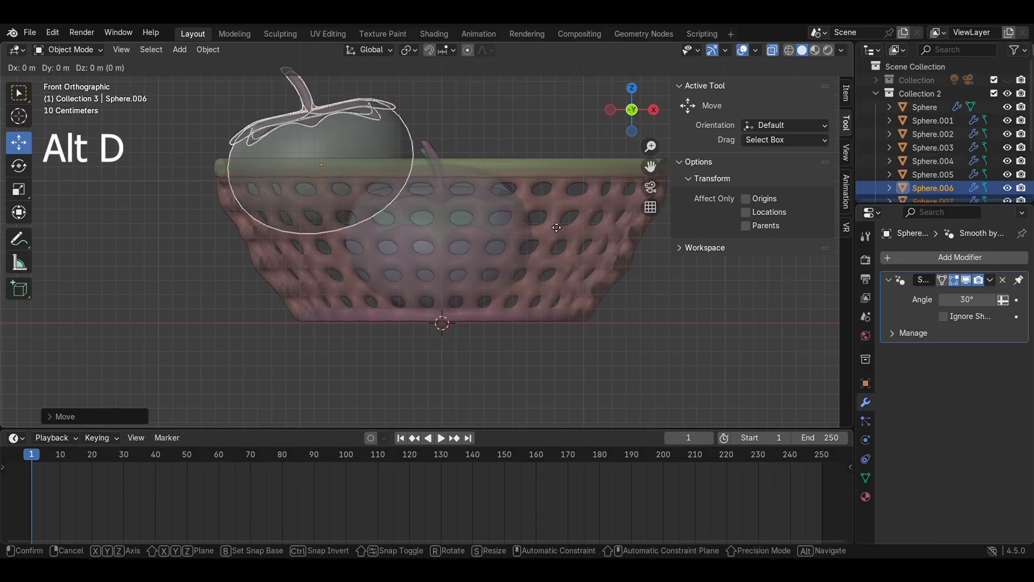
{"action": "left_click", "coordinate": [765, 234]}
{"action": "middle_click_drag", "start_coordinate": [514, 222], "coordinate": [421, 259], "text": "shift"}
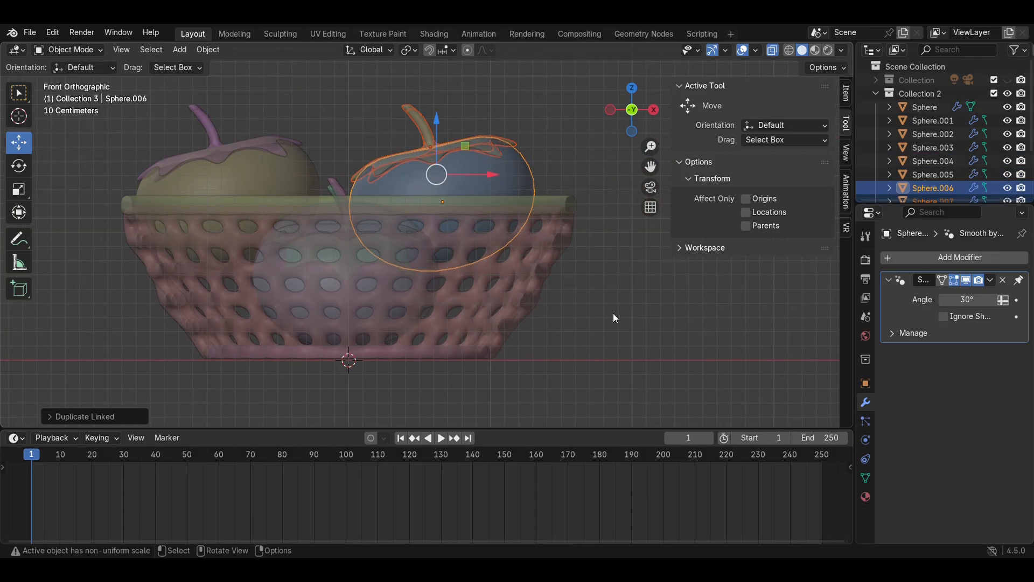
Step: Rotate the new duplicate so its cap tilts outwards and position it along X just inside the rim
{"action": "key", "text": "r"}
{"action": "left_click", "coordinate": [438, 311]}
{"action": "key", "text": "g"}
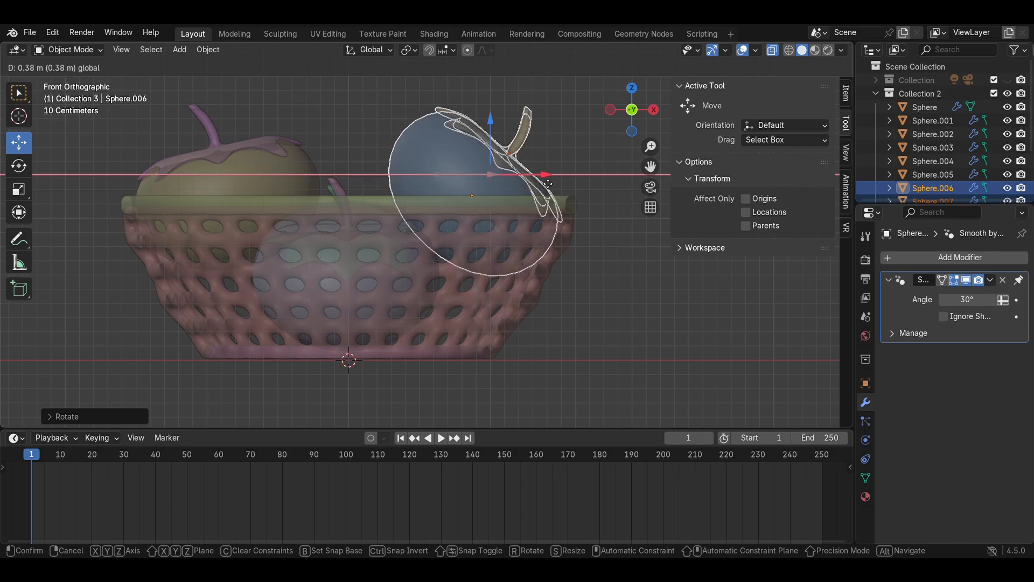
{"action": "key", "text": "r"}
{"action": "left_click", "coordinate": [548, 184]}
{"action": "key", "text": "r"}
{"action": "left_click", "coordinate": [656, 190]}
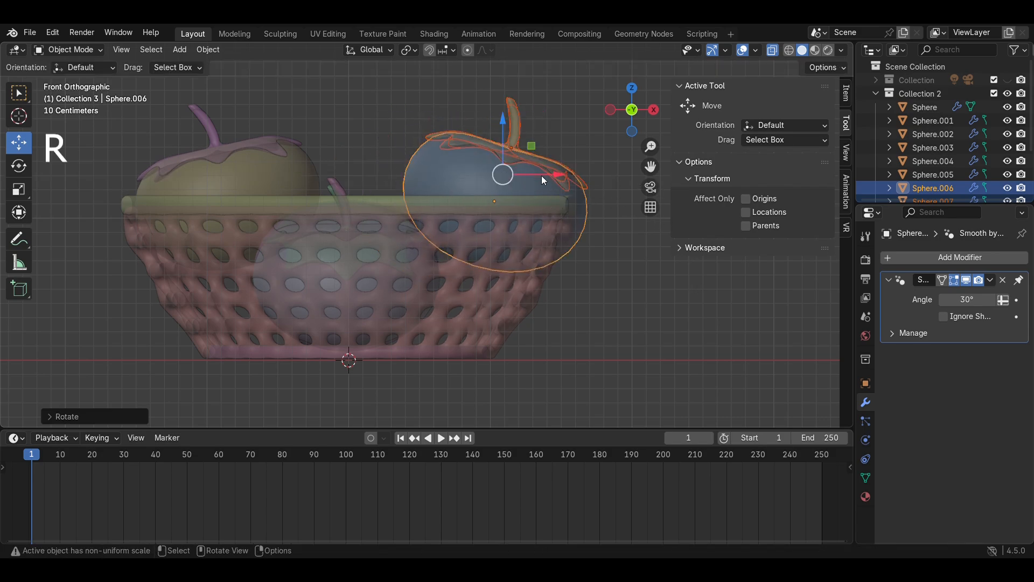
{"action": "left_click_drag", "start_coordinate": [543, 180], "coordinate": [518, 174]}
{"action": "left_click_drag", "start_coordinate": [477, 138], "coordinate": [563, 158]}
Step: Turn off X-ray display and lower the duplicated blue tomato until it settles into the basket
{"action": "middle_click_drag", "start_coordinate": [562, 159], "coordinate": [473, 118]}
{"action": "key", "text": "alt+z"}
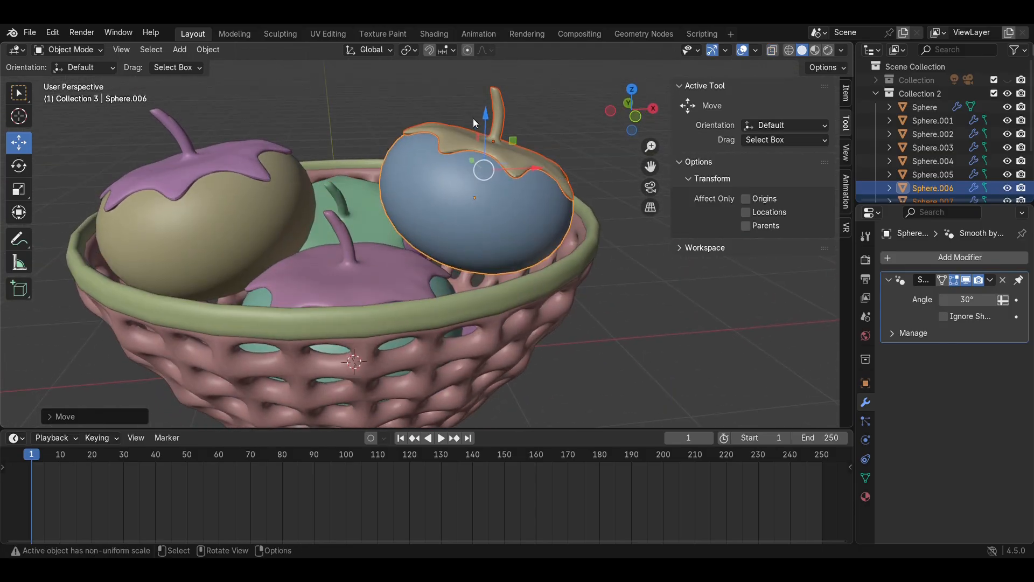
{"action": "left_click_drag", "start_coordinate": [484, 123], "coordinate": [485, 138]}
{"action": "middle_click_drag", "start_coordinate": [484, 139], "coordinate": [421, 99]}
{"action": "left_click_drag", "start_coordinate": [421, 99], "coordinate": [419, 125]}
Step: Lower the opposite raised tomato with its cap slightly into the basket and deselect it
{"action": "middle_click_drag", "start_coordinate": [498, 118], "coordinate": [518, 140]}
{"action": "left_click", "coordinate": [594, 142]}
{"action": "left_click", "coordinate": [600, 185], "text": "shift"}
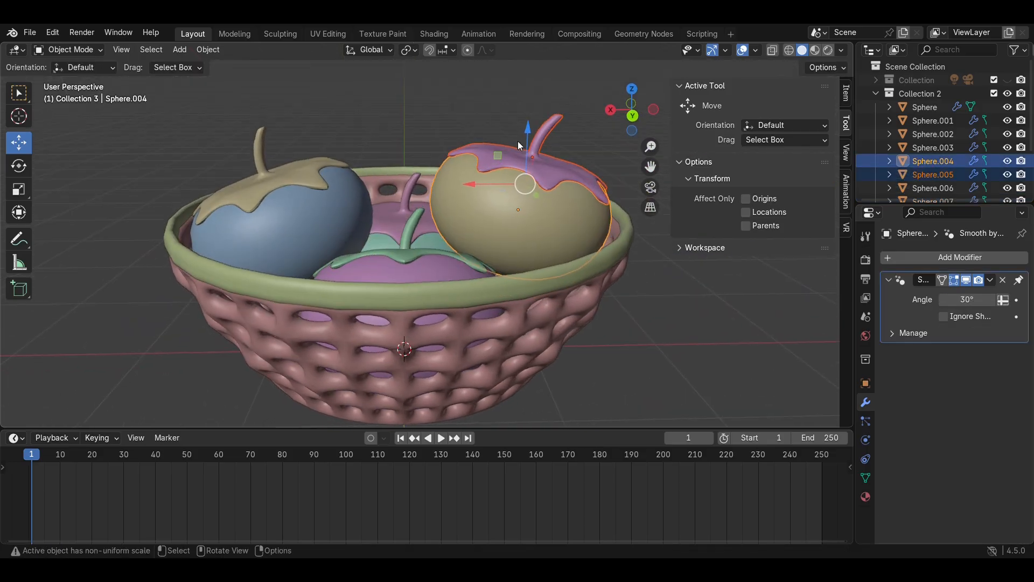
{"action": "mouse_move", "coordinate": [521, 141]}
{"action": "left_mouse_down"}
{"action": "mouse_move", "coordinate": [534, 156]}
{"action": "mouse_move", "coordinate": [526, 154]}
{"action": "left_mouse_up"}
{"action": "middle_click_drag", "start_coordinate": [526, 154], "coordinate": [502, 104]}
{"action": "left_click", "coordinate": [502, 104]}
Step: Check the filled basket from a different angle and save the Tomato.blend file
{"action": "scroll", "coordinate": [545, 182], "scroll_direction": "down", "scroll_amount": 4}
{"action": "middle_click_drag", "start_coordinate": [545, 183], "coordinate": [561, 228]}
{"action": "scroll", "coordinate": [430, 272], "scroll_direction": "up", "scroll_amount": 5}
{"action": "key", "text": "ctrl+s"}
Step: Look through the camera, set its lens type to Orthographic and adjust its orthographic scale around the basket
{"action": "key", "text": "KP_0"}
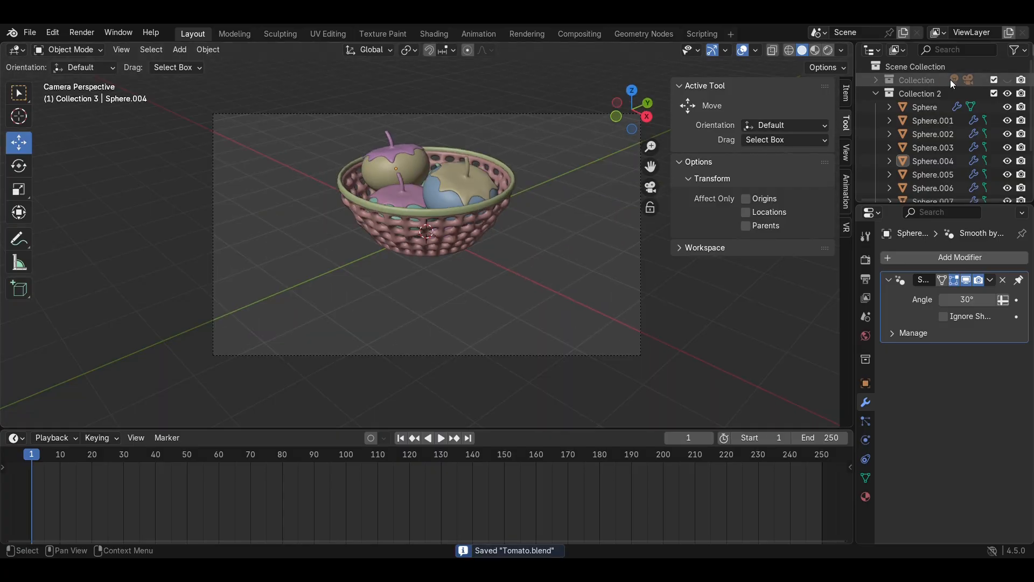
{"action": "left_click", "coordinate": [970, 80]}
{"action": "left_click", "coordinate": [865, 439]}
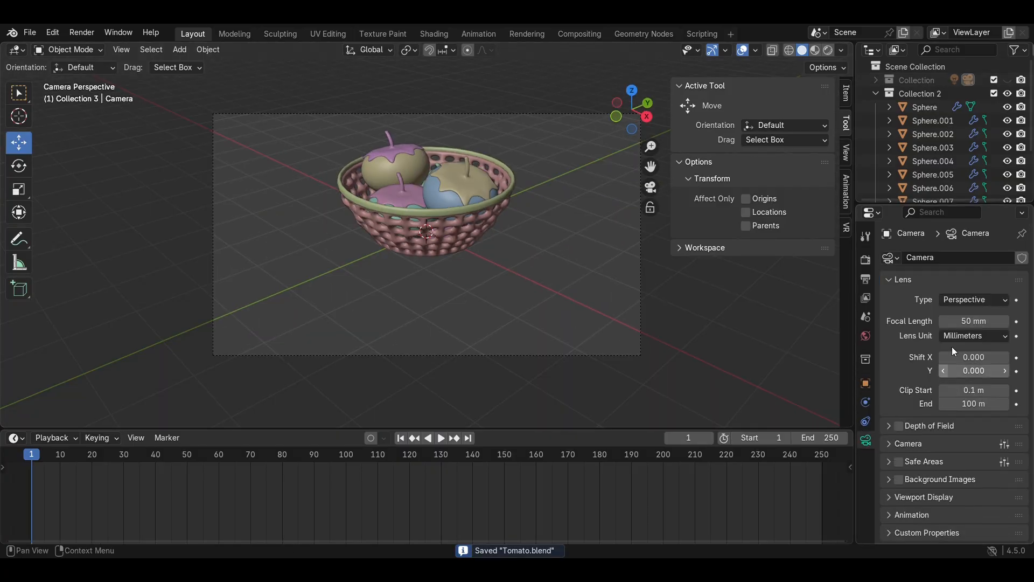
{"action": "left_click", "coordinate": [982, 300]}
{"action": "left_click", "coordinate": [963, 330]}
{"action": "left_click_drag", "start_coordinate": [973, 321], "coordinate": [979, 343]}
Step: Set the camera's rotation to X 85° and Z 45°, and its location to Y -7.2758 m and Z 2.2283 m
{"action": "left_click", "coordinate": [866, 384]}
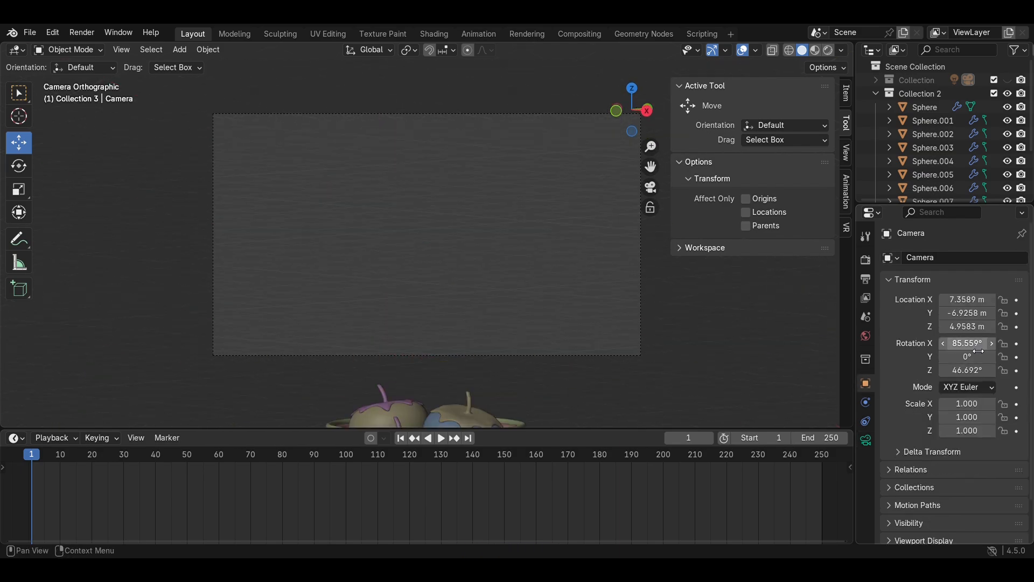
{"action": "type", "text": "85"}
{"action": "key", "text": "Return"}
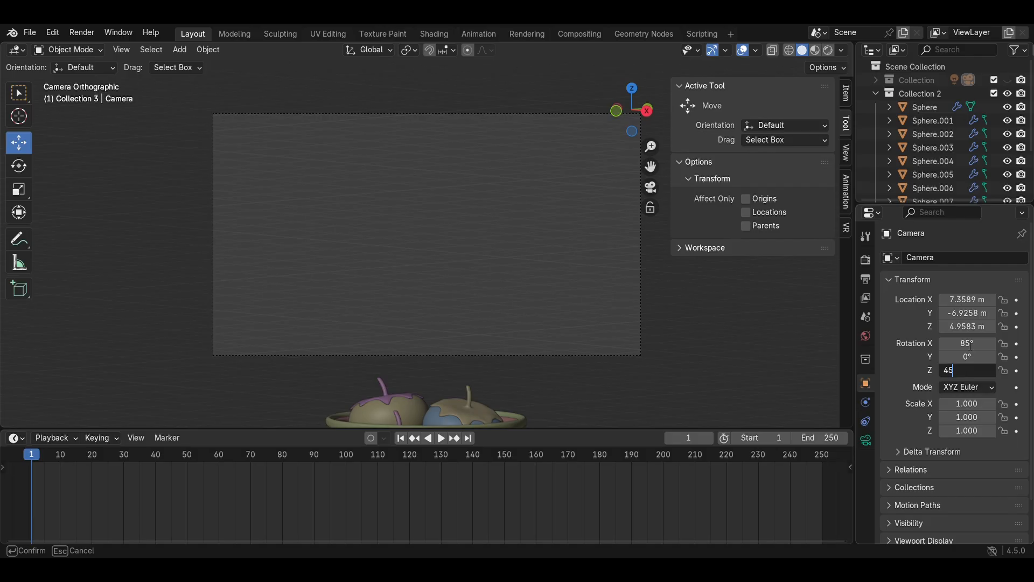
{"action": "key", "text": "Return"}
{"action": "left_click_drag", "start_coordinate": [969, 327], "coordinate": [986, 313]}
{"action": "key", "text": "ctrl+z"}
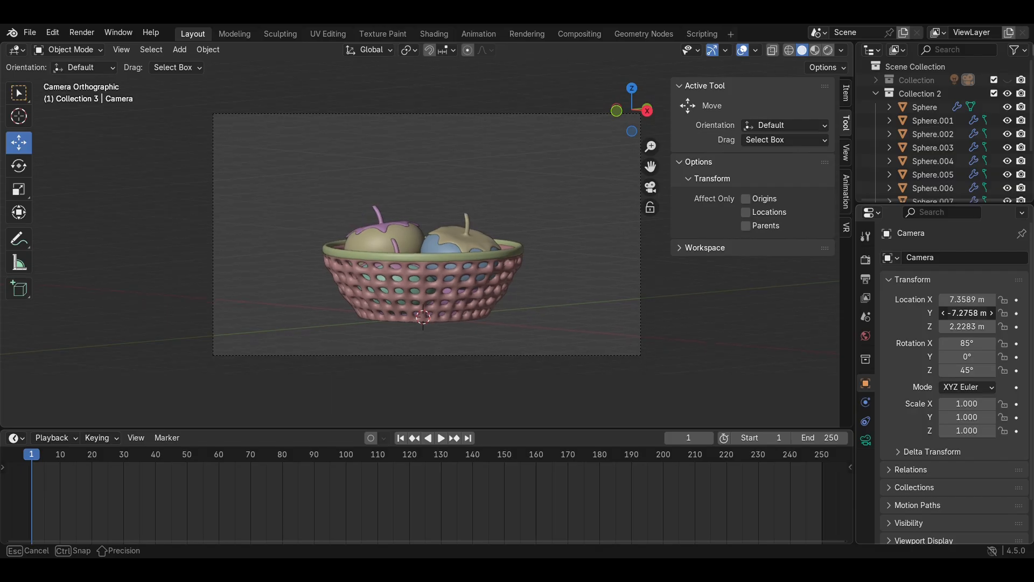
Step: Make a linked duplicate of the blue tomato with its cap, raised straight above the original
{"action": "left_click", "coordinate": [645, 114]}
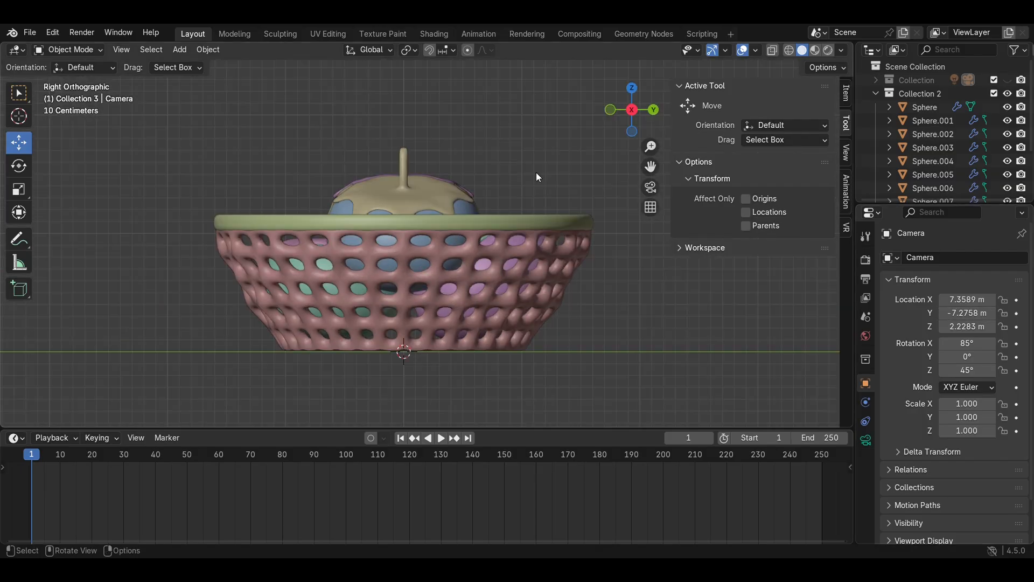
{"action": "middle_click_drag", "start_coordinate": [536, 172], "coordinate": [524, 266]}
{"action": "scroll", "coordinate": [576, 308], "scroll_direction": "down", "scroll_amount": 3}
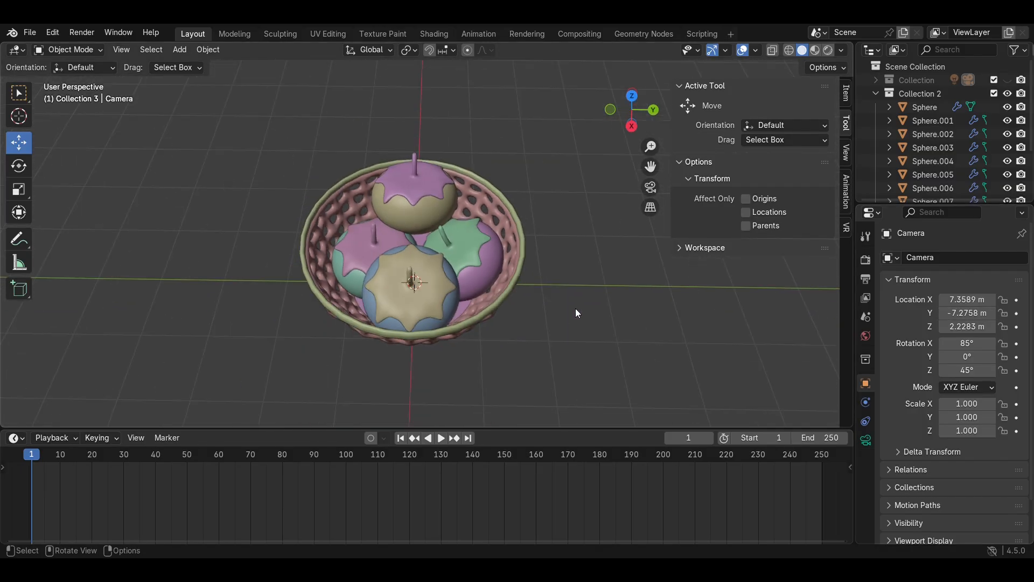
{"action": "left_click", "coordinate": [452, 278]}
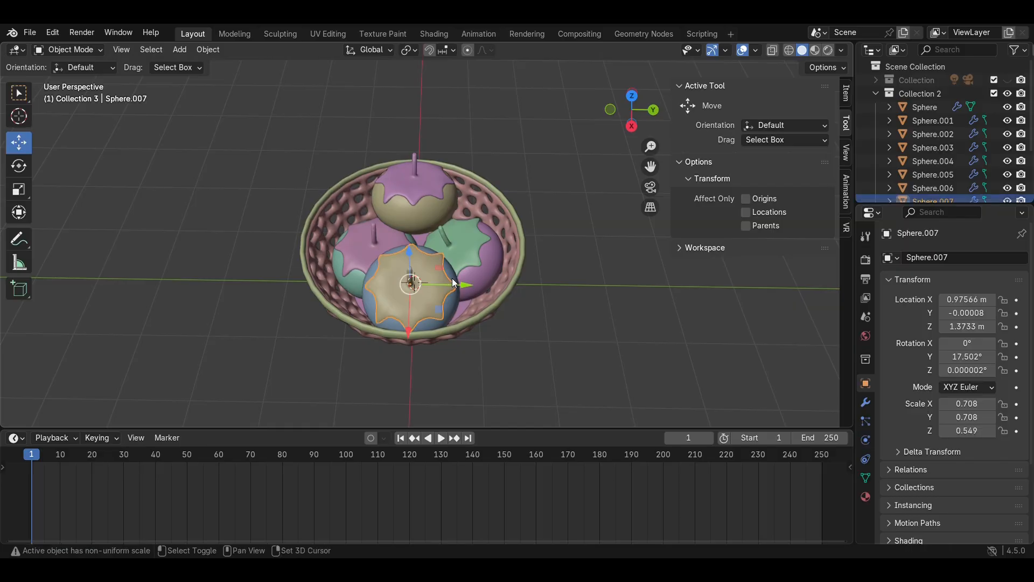
{"action": "left_click", "coordinate": [452, 278]}
{"action": "left_click", "coordinate": [612, 110]}
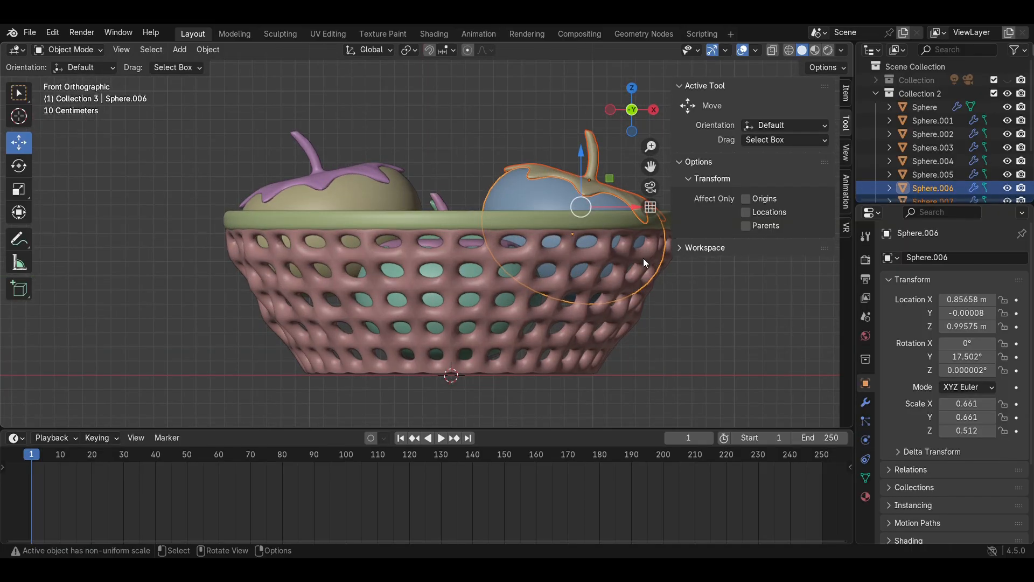
{"action": "key", "text": "alt+d"}
{"action": "left_click", "coordinate": [558, 227]}
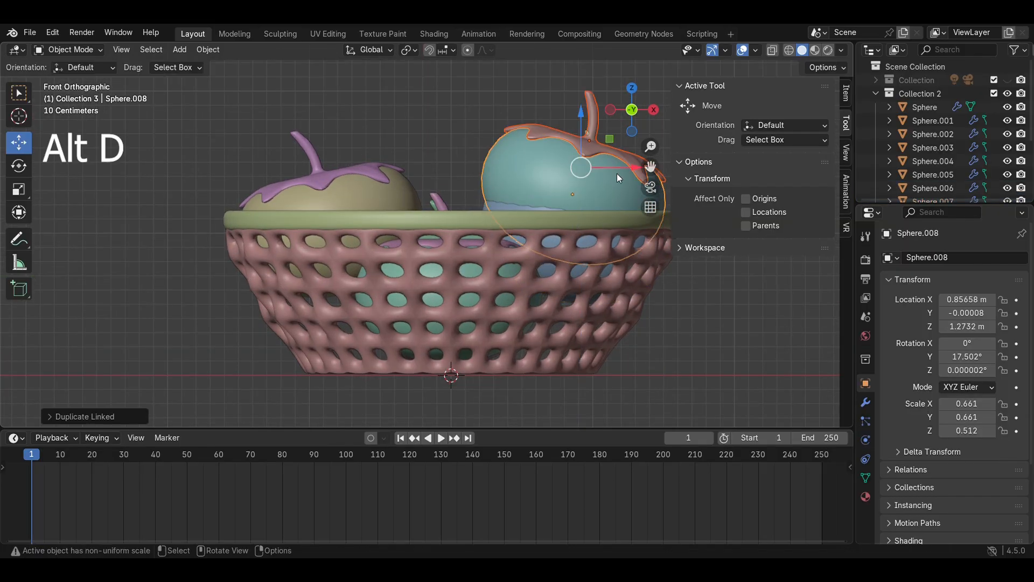
Step: Move the new tomato along X to the middle of the basket and rotate it nearly upright
{"action": "left_click_drag", "start_coordinate": [616, 174], "coordinate": [504, 174]}
{"action": "key", "text": "r"}
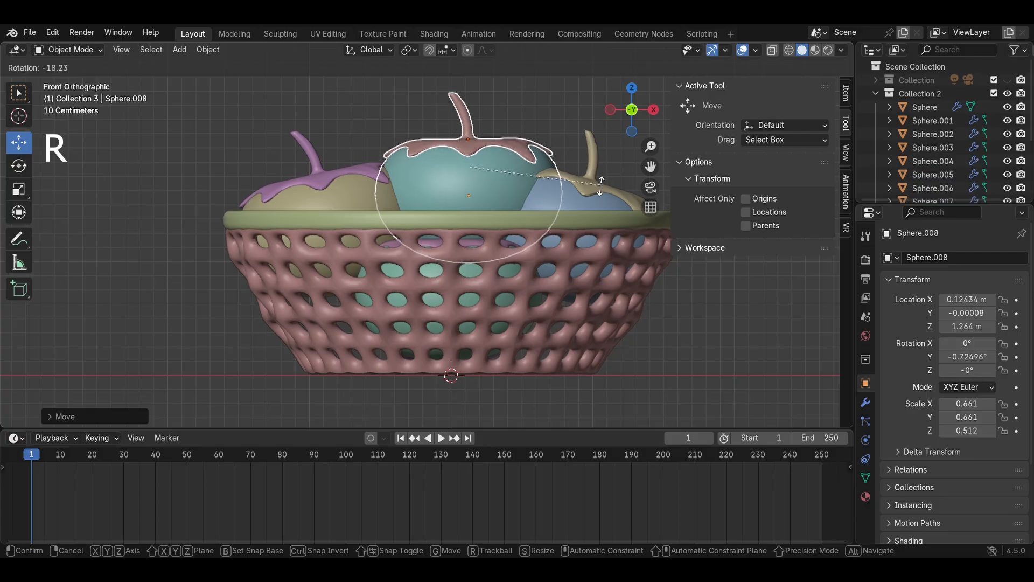
{"action": "left_click", "coordinate": [597, 189]}
Step: Shift the new tomato along Y towards the basket's rear edge and fine-tune its position
{"action": "left_click", "coordinate": [636, 89]}
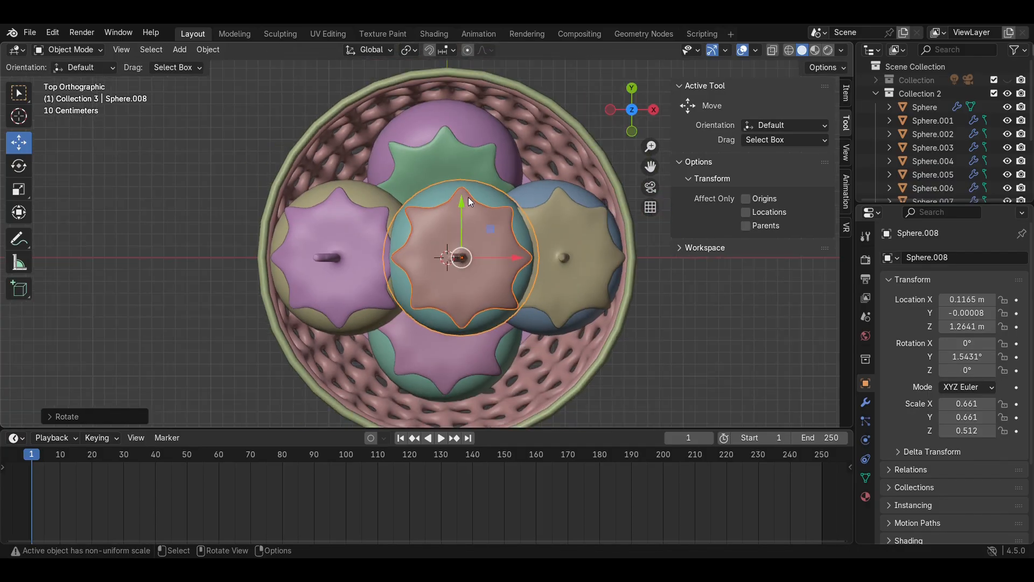
{"action": "left_click_drag", "start_coordinate": [467, 197], "coordinate": [469, 93]}
{"action": "middle_click_drag", "start_coordinate": [490, 127], "coordinate": [525, 199]}
{"action": "left_click_drag", "start_coordinate": [558, 188], "coordinate": [572, 186]}
{"action": "middle_click_drag", "start_coordinate": [572, 186], "coordinate": [693, 335]}
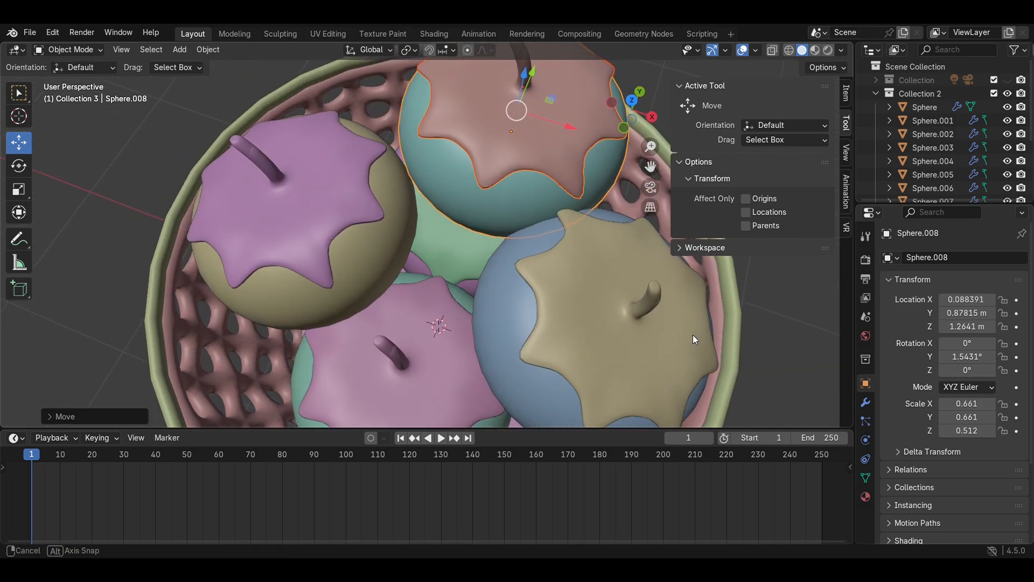
Step: Shift the rear tomato slightly along X to about 0.035 m in top view
{"action": "key", "text": "KP_7"}
{"action": "left_click_drag", "start_coordinate": [531, 121], "coordinate": [503, 123]}
{"action": "scroll", "coordinate": [683, 364], "scroll_direction": "down", "scroll_amount": 5}
Step: Look through the camera, select the whole basket arrangement, and split the 3D viewport into two side-by-side views
{"action": "key", "text": "KP_0"}
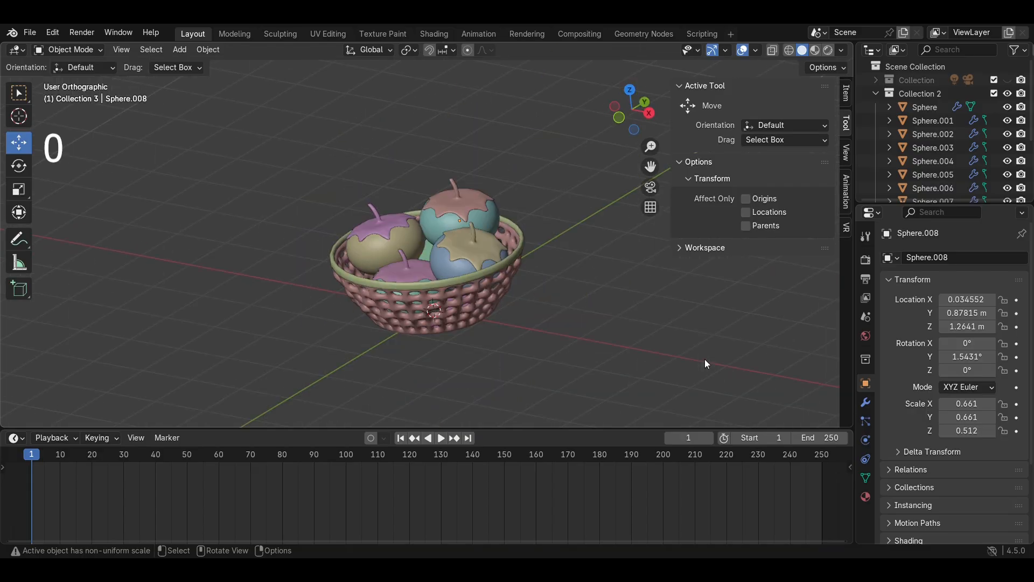
{"action": "left_click_drag", "start_coordinate": [584, 298], "coordinate": [250, 164]}
{"action": "left_click_drag", "start_coordinate": [4, 45], "coordinate": [387, 49]}
Step: Rotate the basket with all its tomatoes about 51° around Z in the second viewport's top view
{"action": "key", "text": "KP_7"}
{"action": "key", "text": "r"}
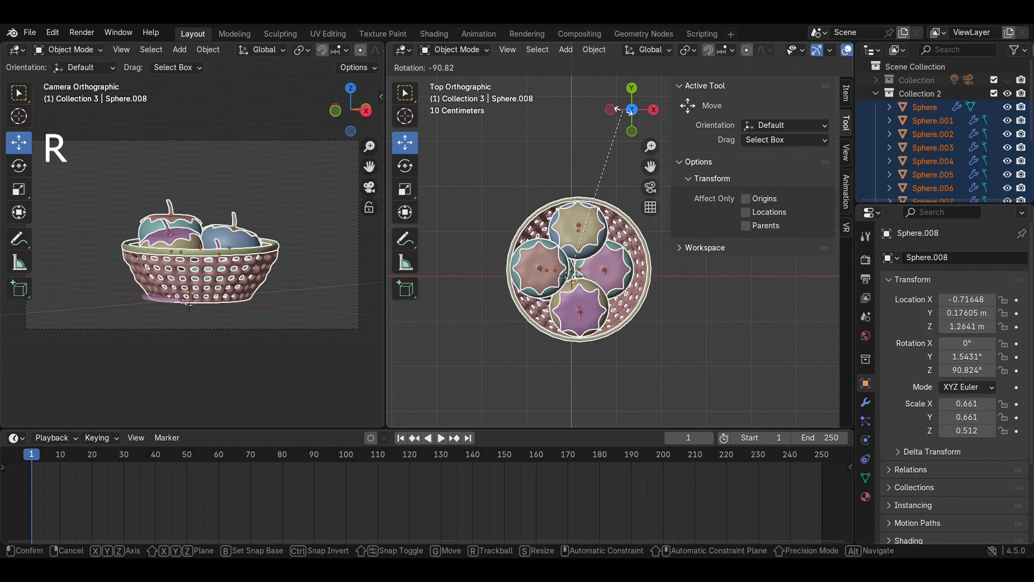
{"action": "left_click", "coordinate": [719, 185]}
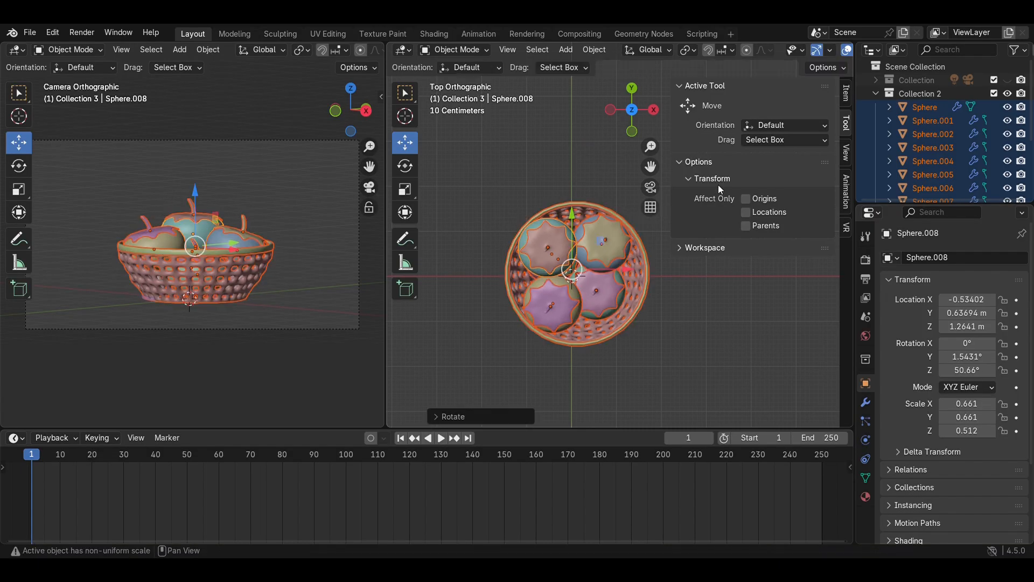
{"action": "left_click", "coordinate": [696, 323]}
{"action": "scroll", "coordinate": [188, 257], "scroll_direction": "up", "scroll_amount": 3}
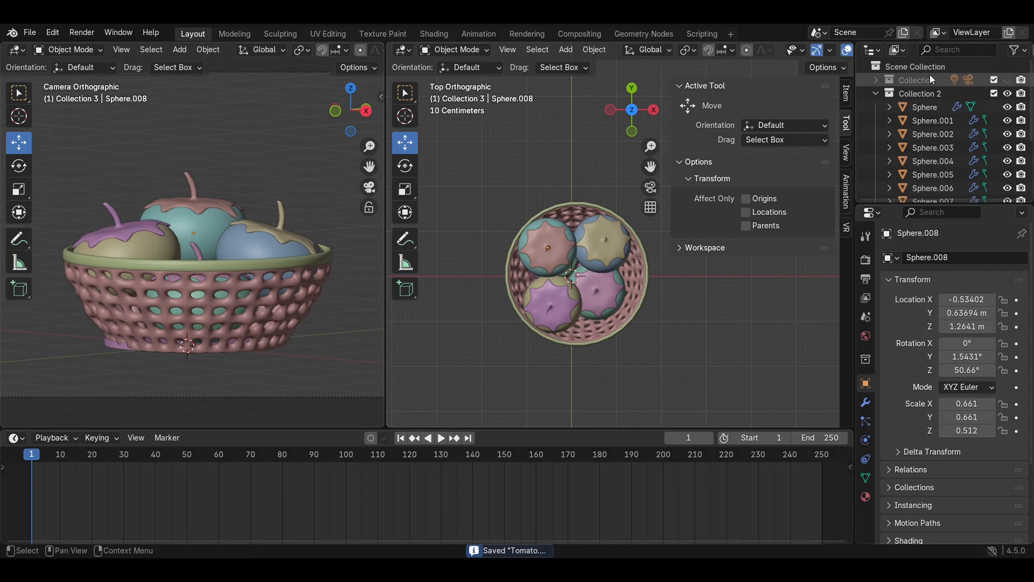
Step: Add a plane to the first collection and scale it up into a large ground surface beneath the basket
{"action": "left_click", "coordinate": [896, 79]}
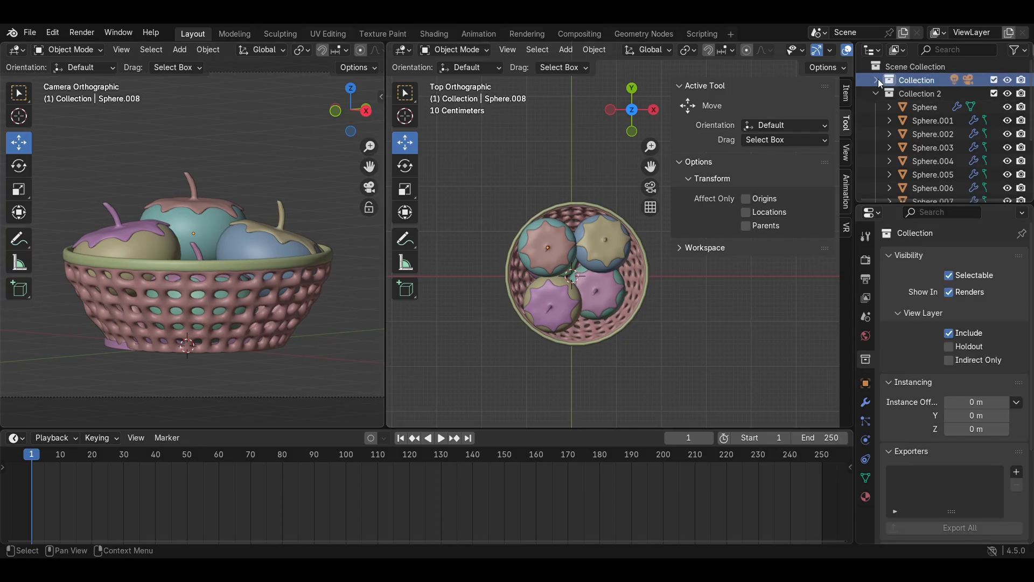
{"action": "left_click", "coordinate": [877, 79]}
{"action": "scroll", "coordinate": [630, 243], "scroll_direction": "down", "scroll_amount": 2}
{"action": "key", "text": "shift+a"}
{"action": "mouse_move", "coordinate": [551, 284]}
{"action": "left_click", "coordinate": [604, 284]}
{"action": "key", "text": "s"}
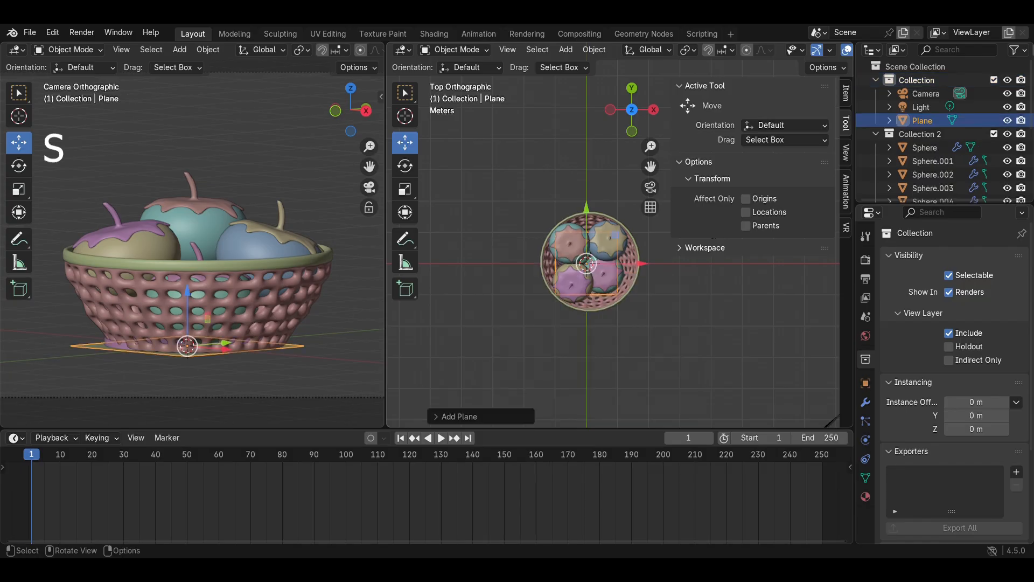
{"action": "left_click", "coordinate": [476, 328]}
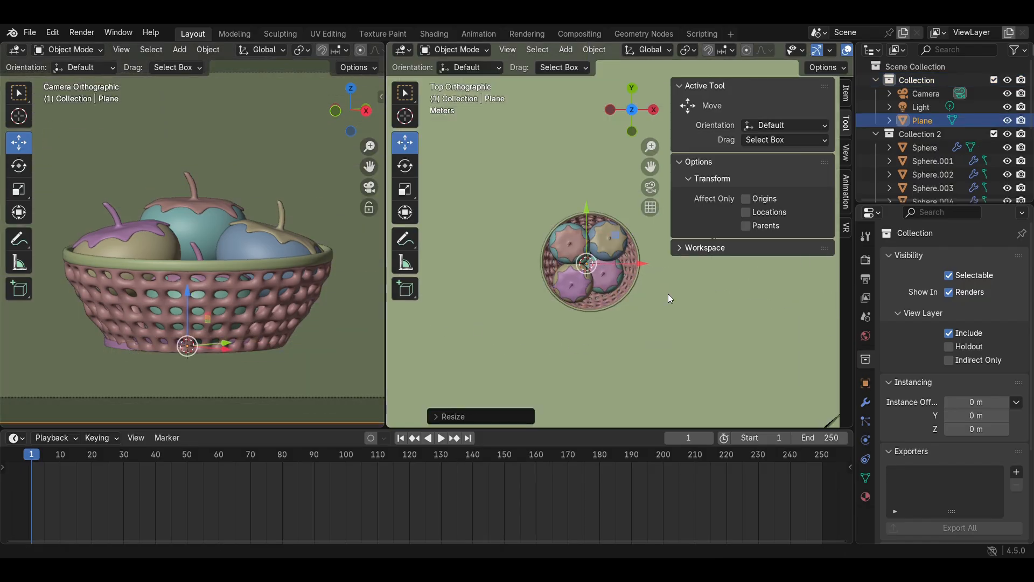
Step: Add a Solidify modifier to the ground plane
{"action": "left_click", "coordinate": [866, 403]}
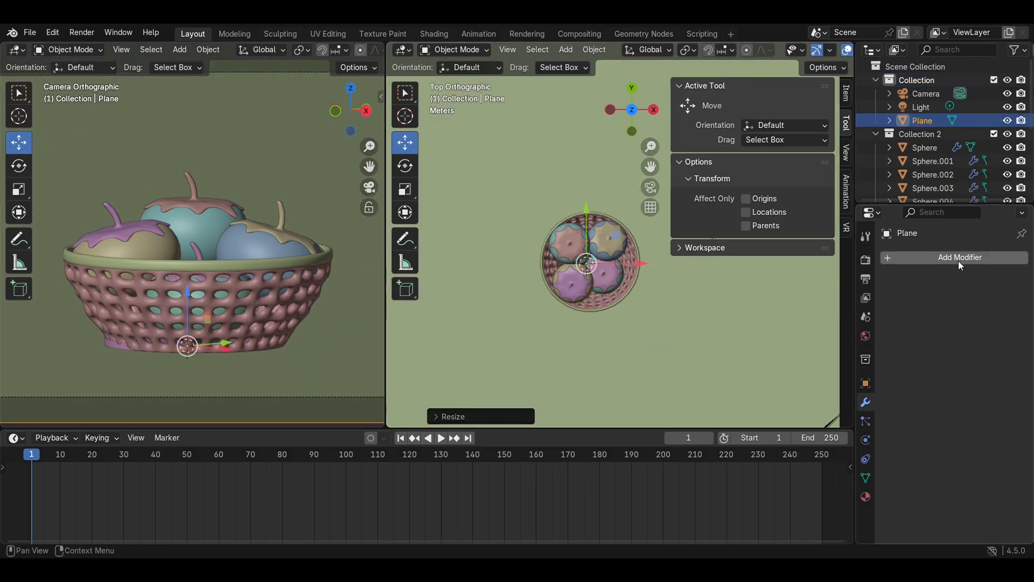
{"action": "left_click", "coordinate": [956, 259]}
{"action": "mouse_move", "coordinate": [955, 259]}
{"action": "left_click", "coordinate": [770, 420]}
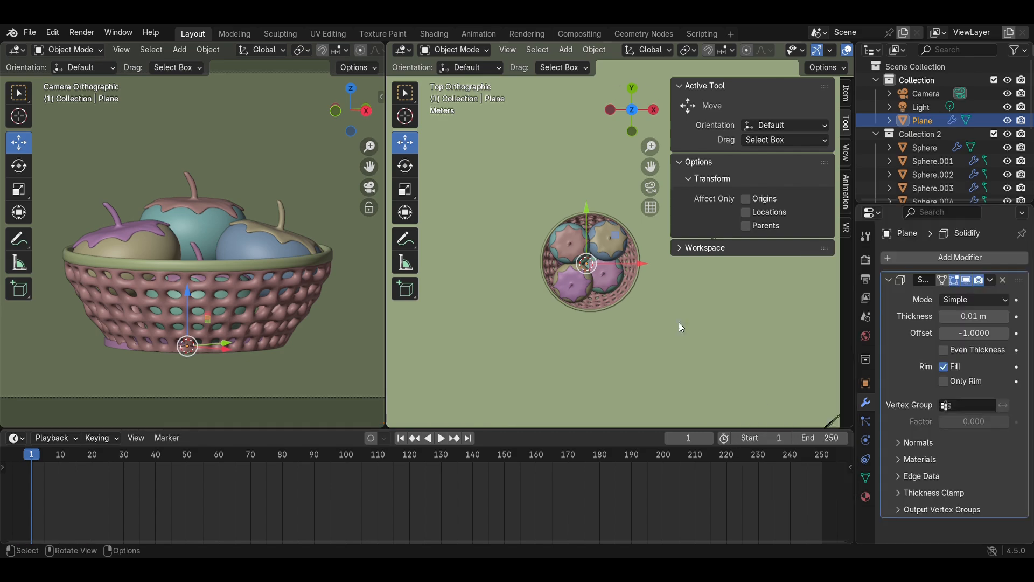
Step: Move the ground plane along Z in right view so its top surface touches the basket's base
{"action": "left_click", "coordinate": [655, 110]}
{"action": "scroll", "coordinate": [556, 282], "scroll_direction": "up", "scroll_amount": 4}
{"action": "key", "text": "g"}
{"action": "key", "text": "z"}
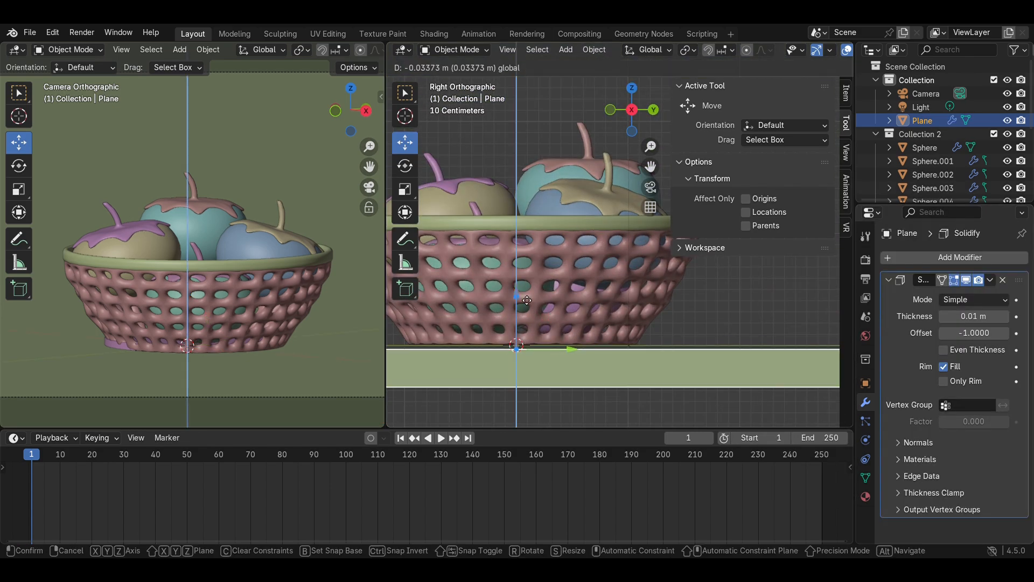
{"action": "left_click", "coordinate": [713, 346]}
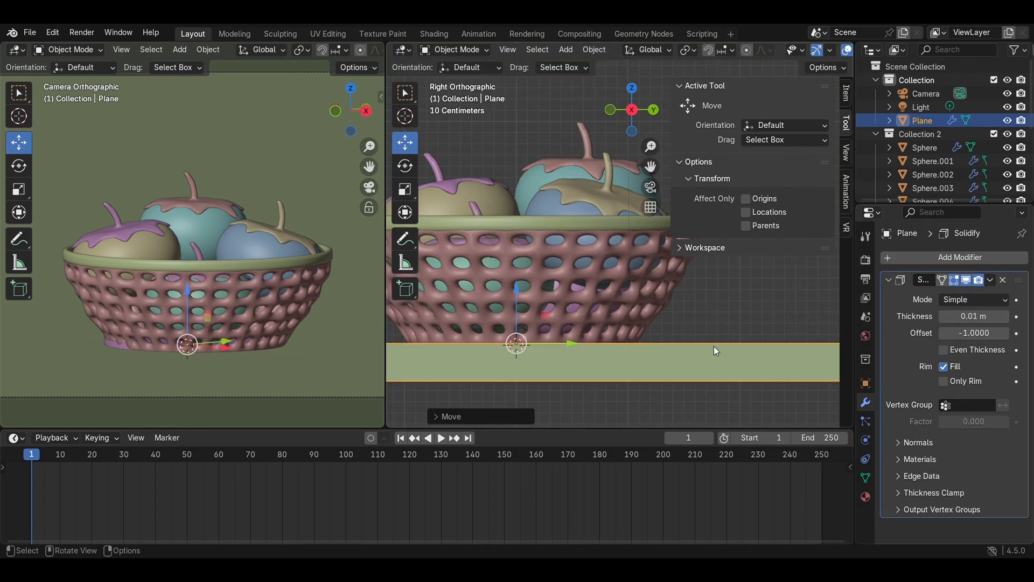
Step: Select the basket's base disc, turn on X-ray, and shift the disc along X towards the basket's centre in top view
{"action": "left_click", "coordinate": [114, 344]}
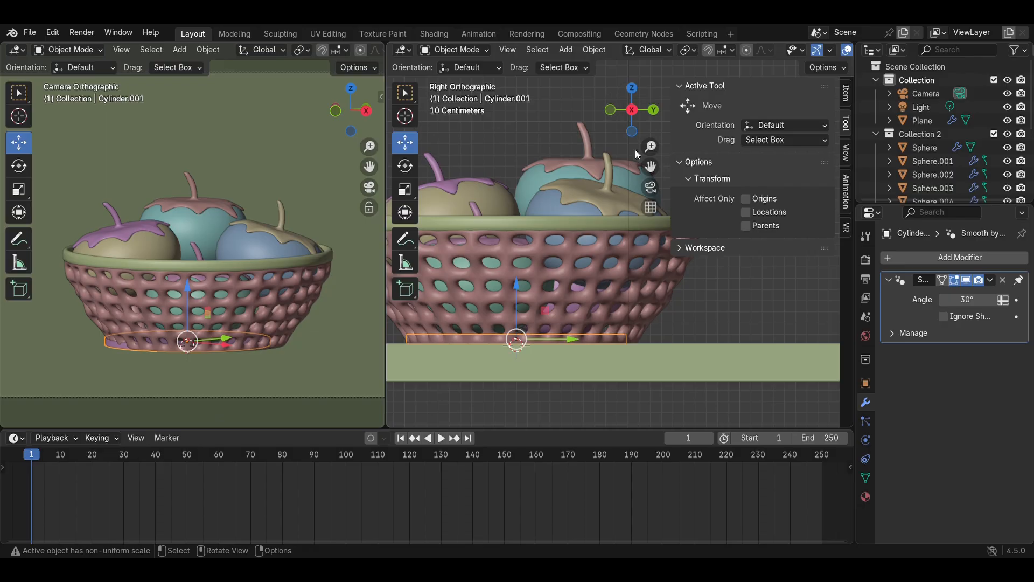
{"action": "key", "text": "alt+z"}
{"action": "scroll", "coordinate": [660, 292], "scroll_direction": "up", "scroll_amount": 1}
{"action": "middle_click_drag", "start_coordinate": [641, 347], "coordinate": [726, 327], "text": "shift"}
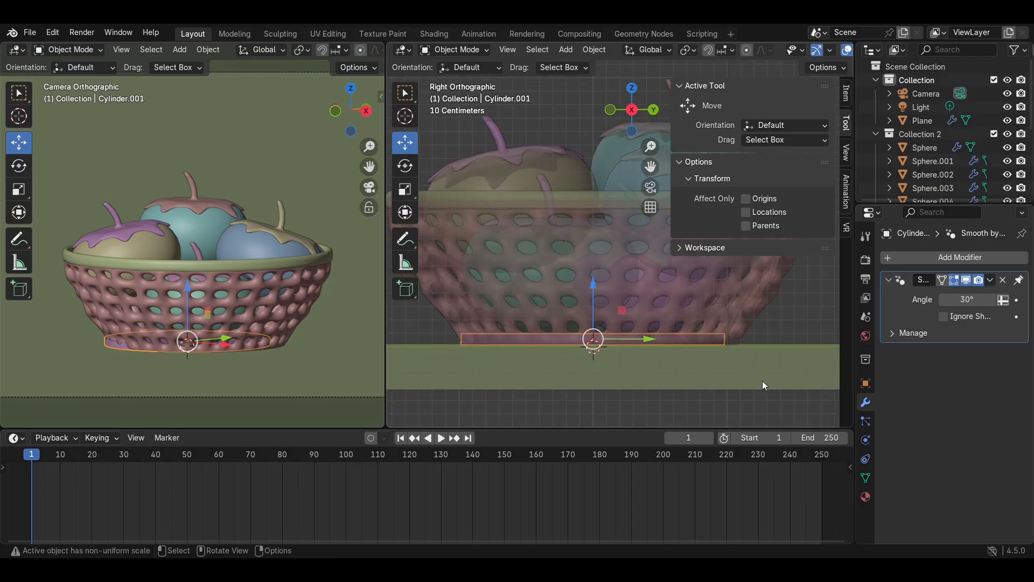
{"action": "left_click", "coordinate": [632, 87]}
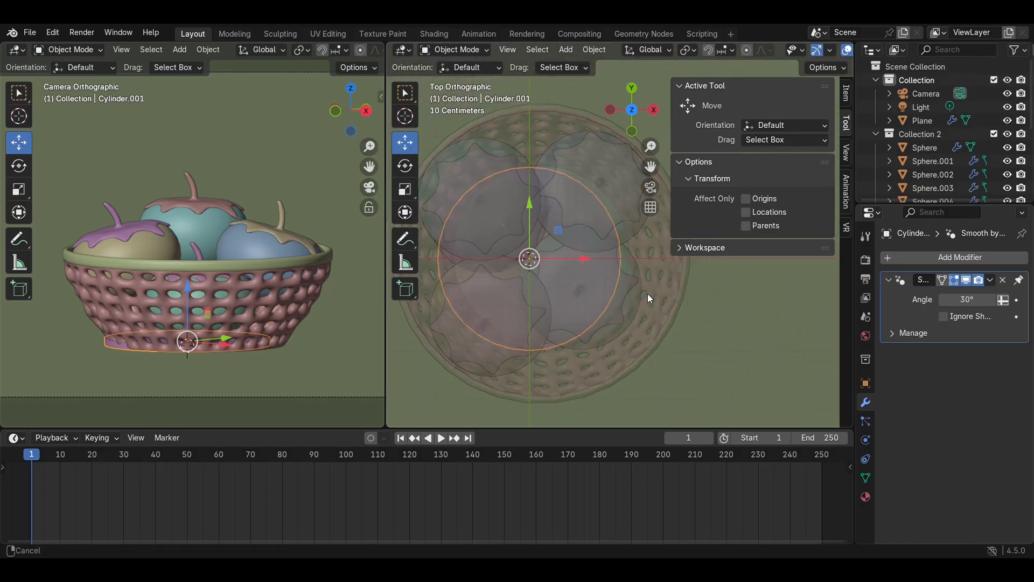
{"action": "scroll", "coordinate": [648, 293], "scroll_direction": "up", "scroll_amount": 1}
{"action": "middle_click_drag", "start_coordinate": [647, 293], "coordinate": [663, 313], "text": "shift"}
{"action": "left_click_drag", "start_coordinate": [611, 297], "coordinate": [606, 293]}
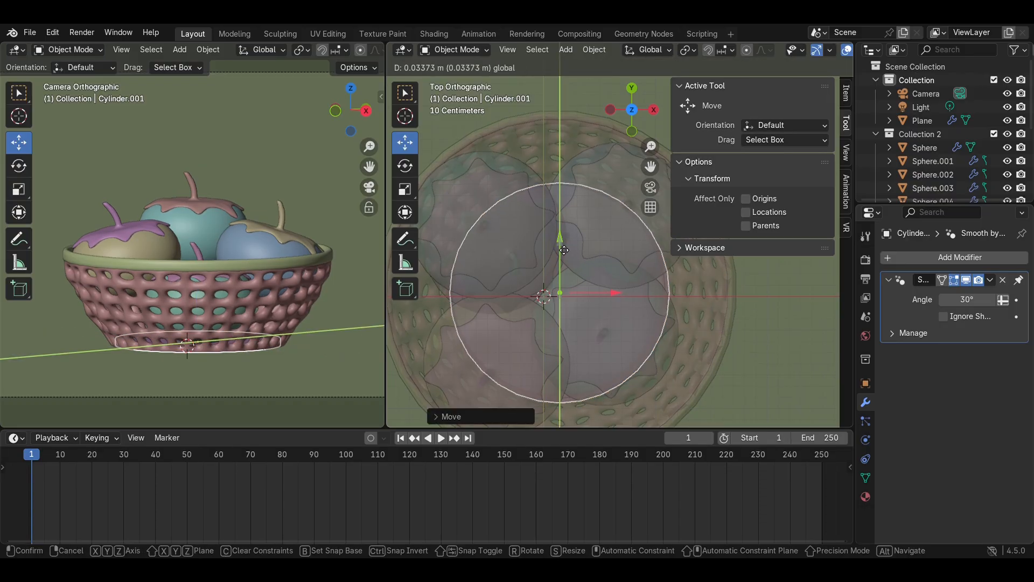
Step: Fine-tune the base disc's Y and X position under the basket, turn X-ray off, and save the file
{"action": "left_click_drag", "start_coordinate": [564, 250], "coordinate": [564, 249]}
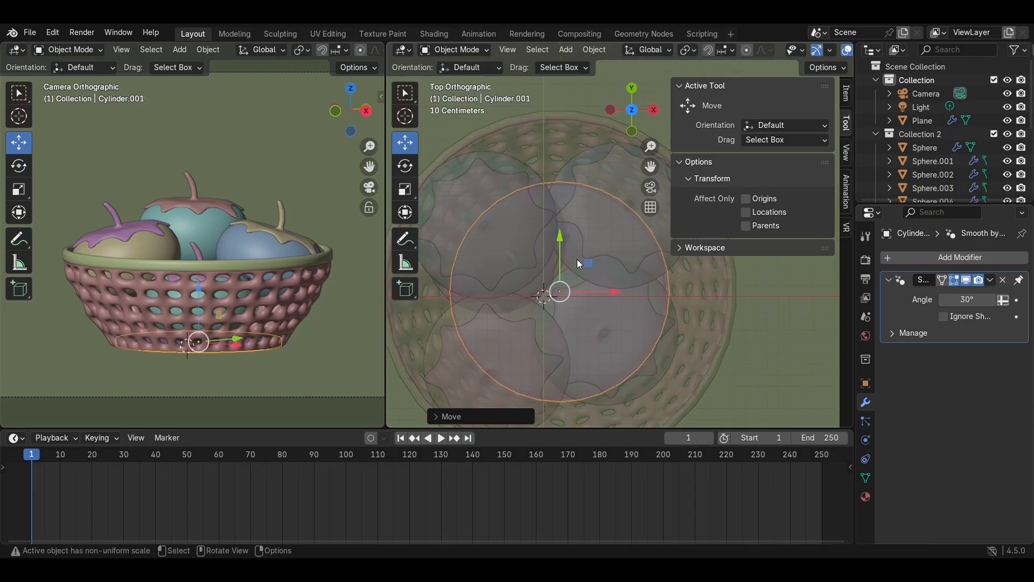
{"action": "left_click_drag", "start_coordinate": [597, 296], "coordinate": [593, 295]}
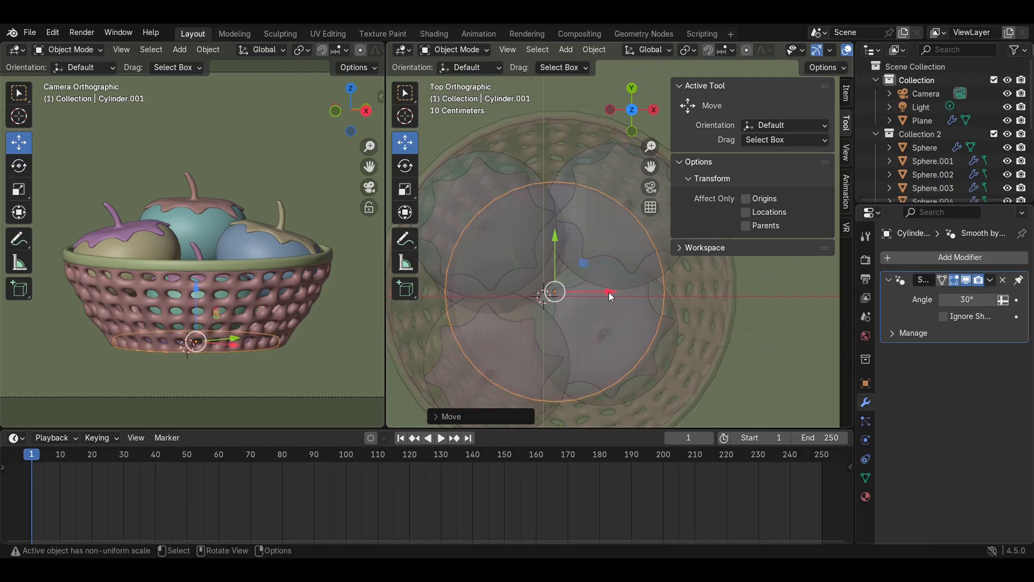
{"action": "left_click", "coordinate": [758, 319]}
{"action": "scroll", "coordinate": [698, 331], "scroll_direction": "down", "scroll_amount": 3}
{"action": "key", "text": "alt+z"}
{"action": "scroll", "coordinate": [241, 251], "scroll_direction": "down", "scroll_amount": 3}
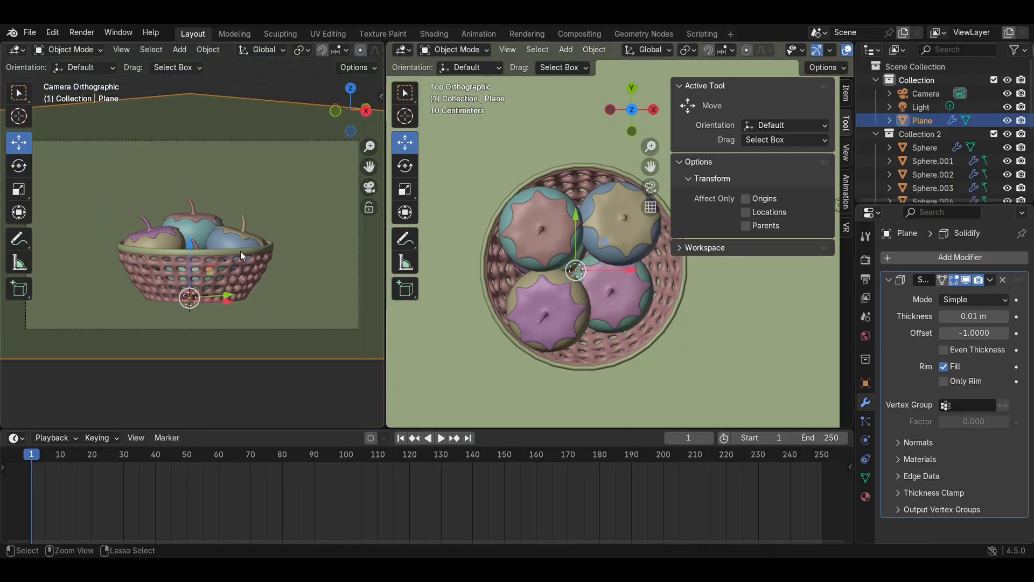
{"action": "key", "text": "ctrl+s"}
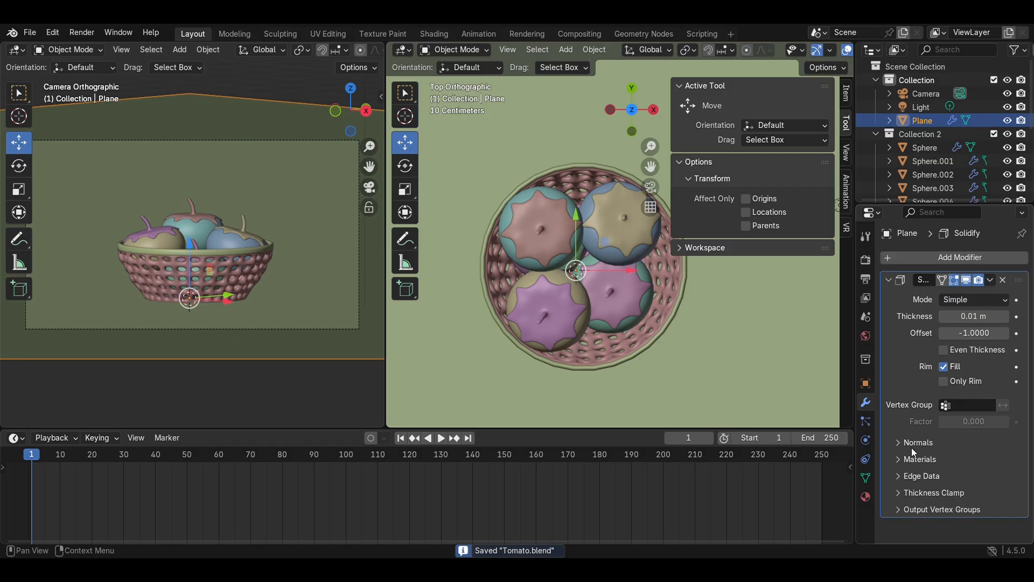
Step: Make a linked duplicate of the rear tomato with its cap, lowered to the ground and moved along Y outside the basket
{"action": "key", "text": "alt+d"}
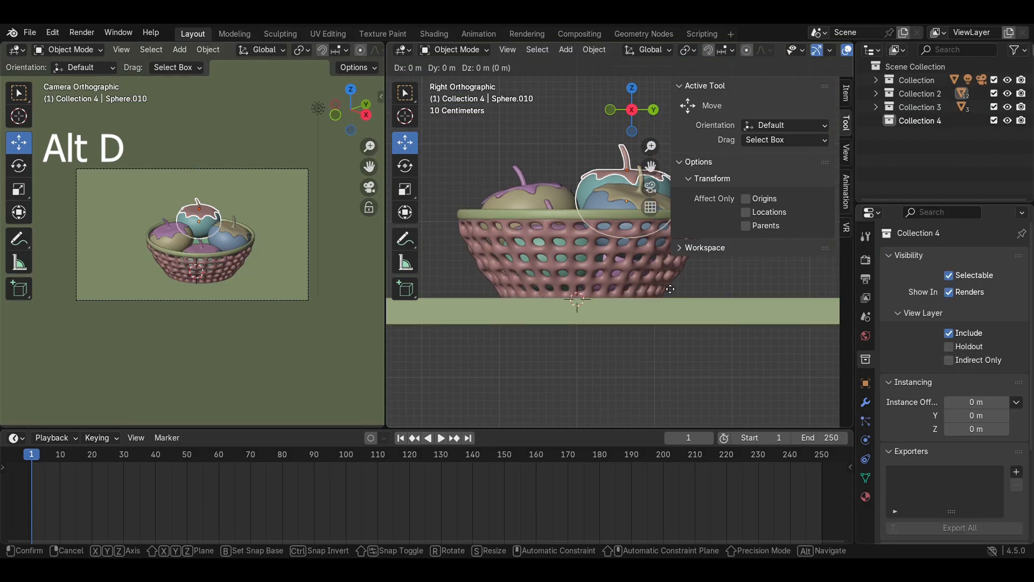
{"action": "key", "text": "z"}
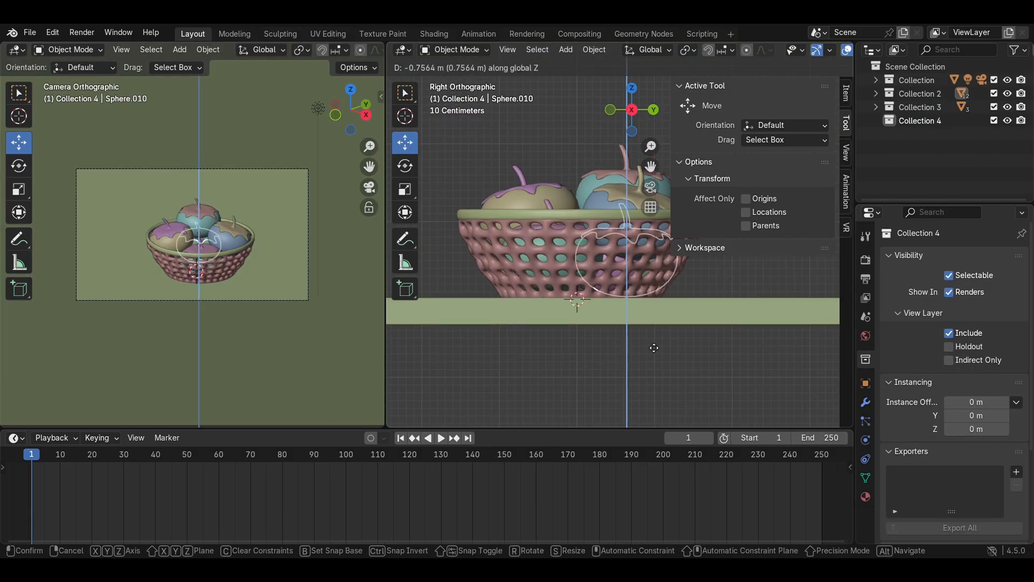
{"action": "key", "text": "y"}
{"action": "left_click", "coordinate": [470, 284]}
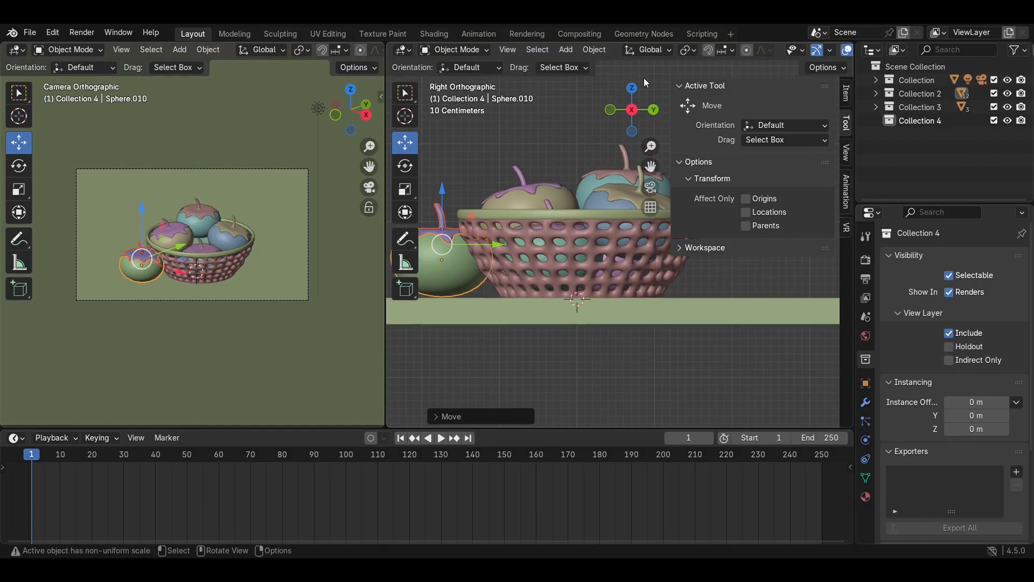
Step: Move the duplicated tomato along X and Y in top view to a spot clear of the basket
{"action": "left_click", "coordinate": [632, 88]}
{"action": "middle_click_drag", "start_coordinate": [578, 298], "coordinate": [554, 188], "text": "shift"}
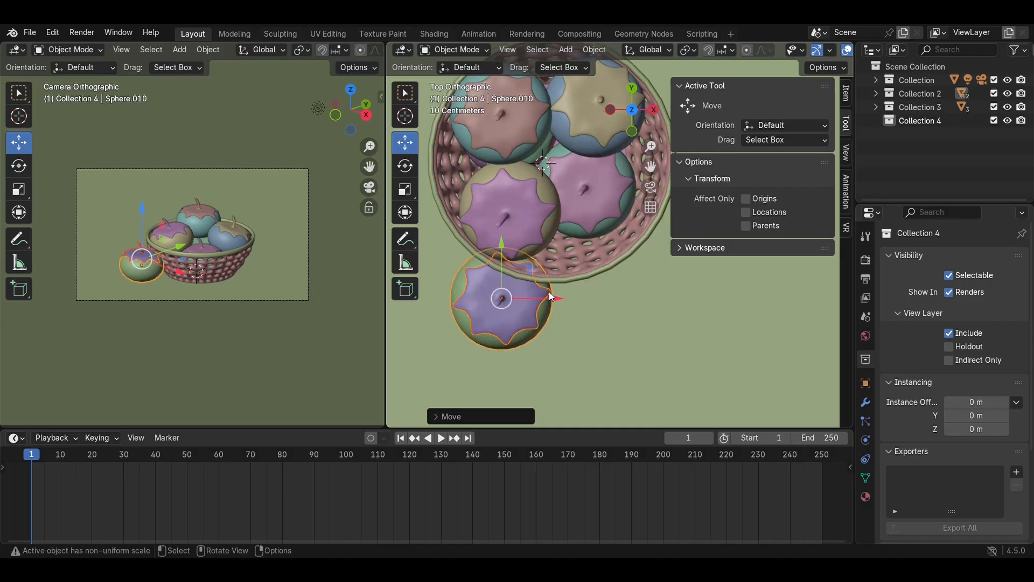
{"action": "left_click_drag", "start_coordinate": [552, 296], "coordinate": [674, 298]}
{"action": "left_click_drag", "start_coordinate": [618, 257], "coordinate": [619, 289]}
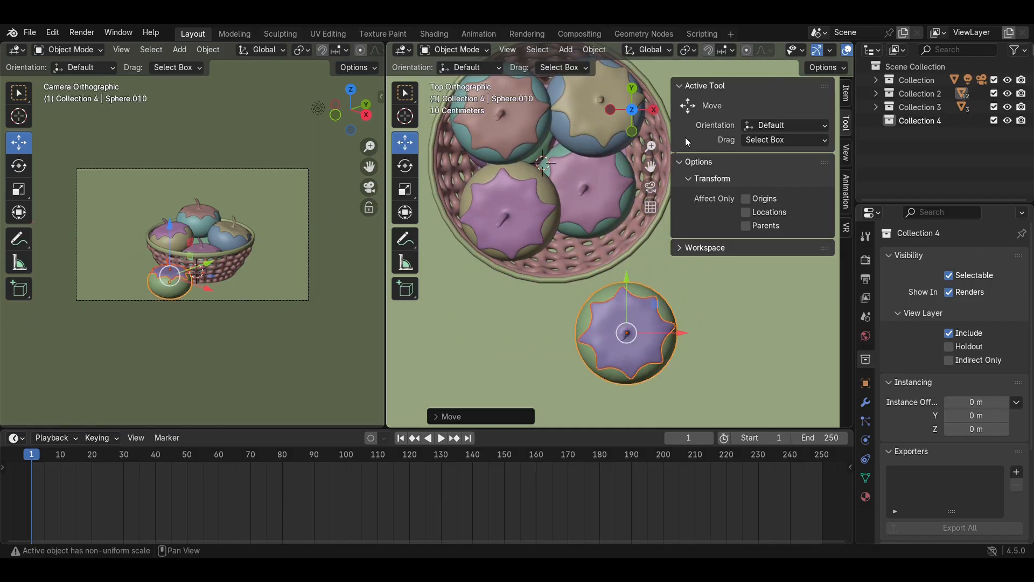
Step: Tilt the loose tomato away from the basket in right view and reposition it to rest on the ground plane
{"action": "left_click", "coordinate": [654, 109]}
{"action": "key", "text": "r"}
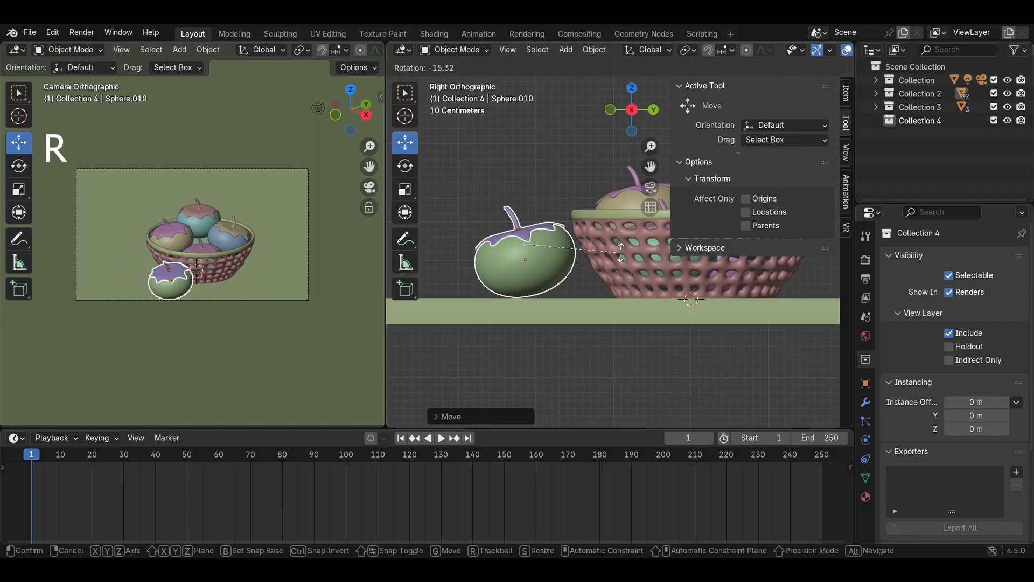
{"action": "key", "text": "g"}
{"action": "key", "text": "r"}
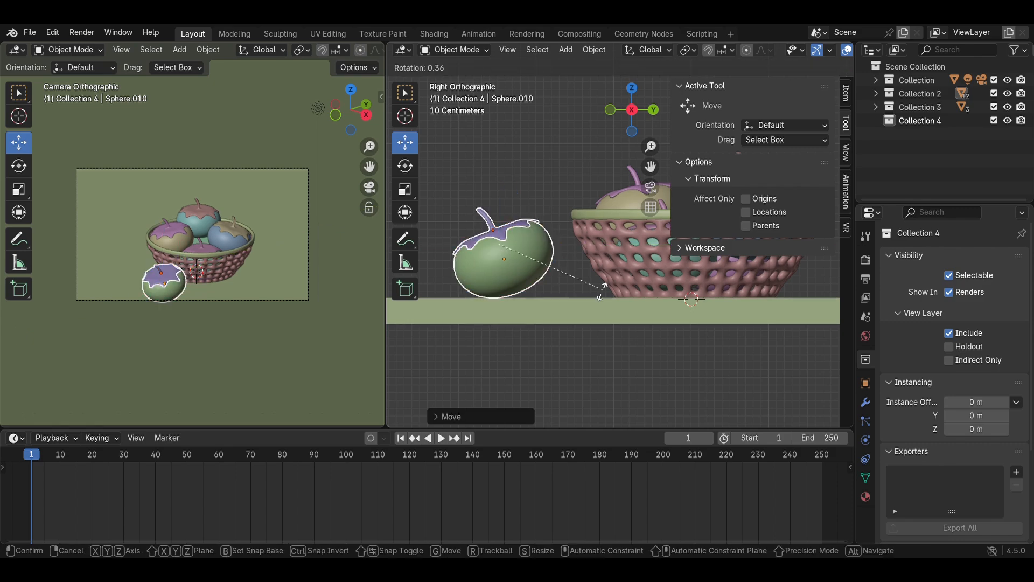
{"action": "left_click", "coordinate": [599, 296]}
{"action": "key", "text": "g"}
{"action": "left_click", "coordinate": [510, 212]}
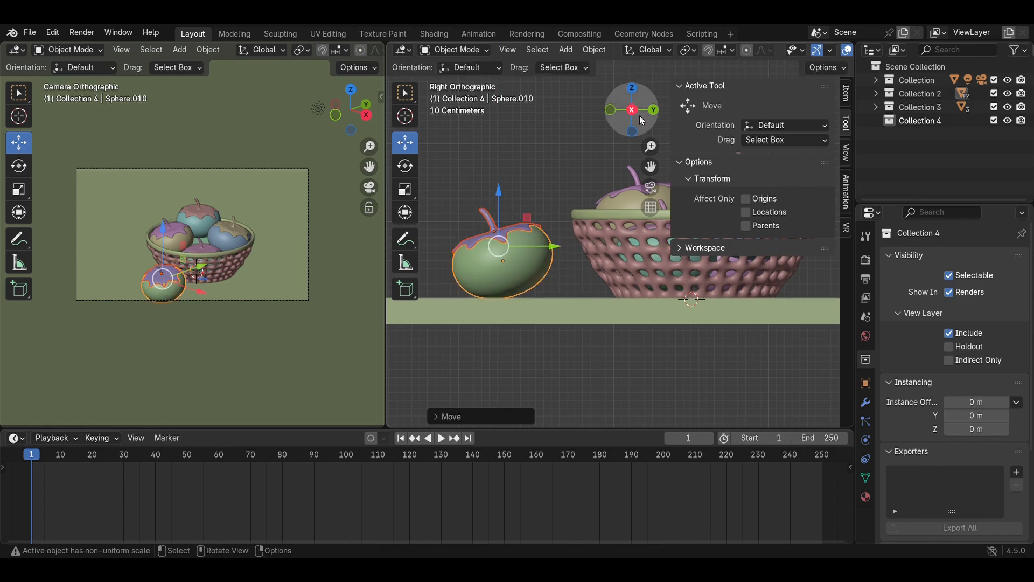
Step: Move the tilted tomato about 1.73 m along negative X in top view, so it sits beside the basket
{"action": "left_click", "coordinate": [632, 89]}
{"action": "key", "text": "g"}
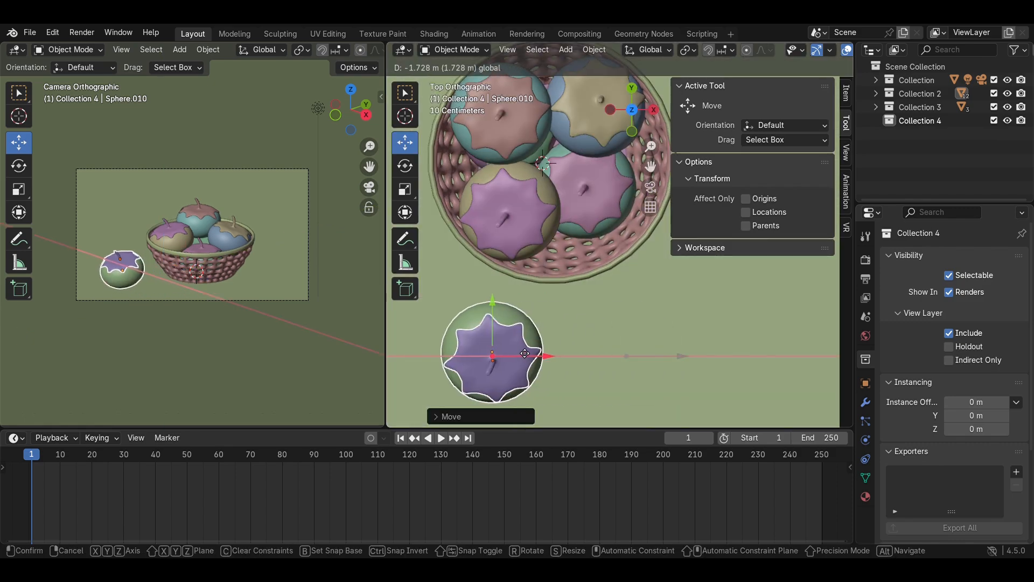
{"action": "left_click", "coordinate": [538, 341]}
Step: Make a linked duplicate of the tilted tomato beside it along X and rotate the copy about -140° in top view
{"action": "key", "text": "alt+d"}
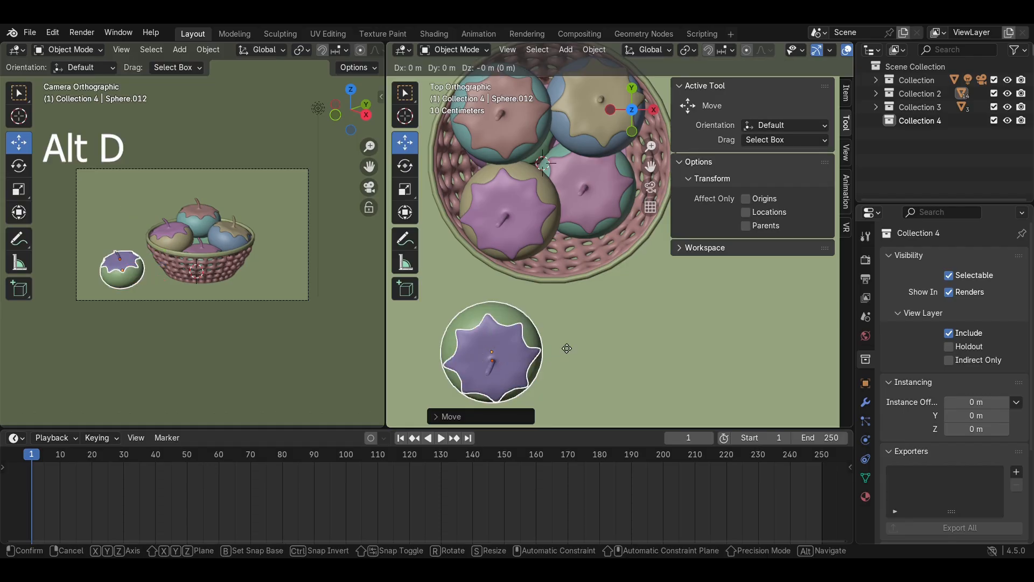
{"action": "left_click", "coordinate": [647, 360]}
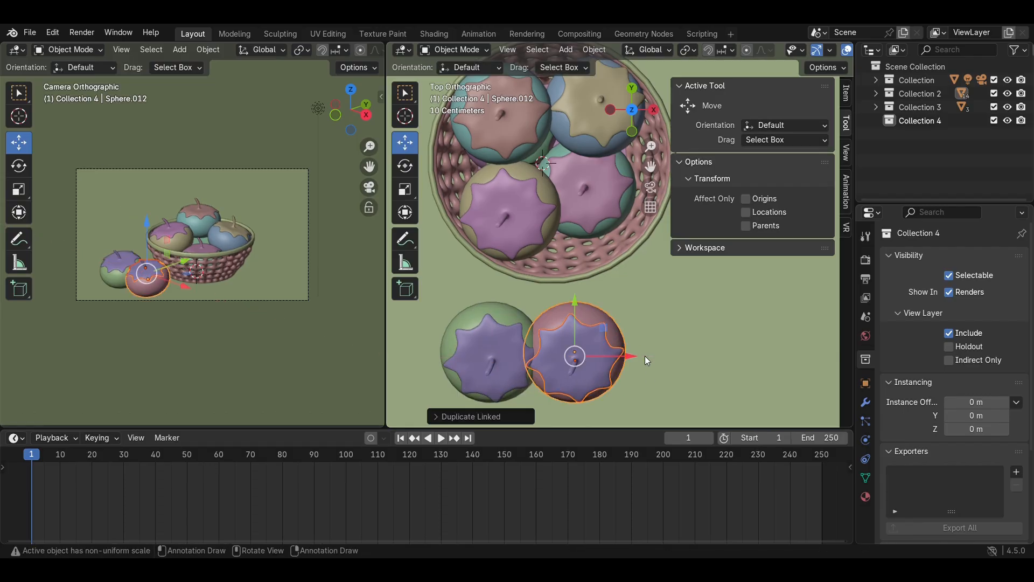
{"action": "key", "text": "r"}
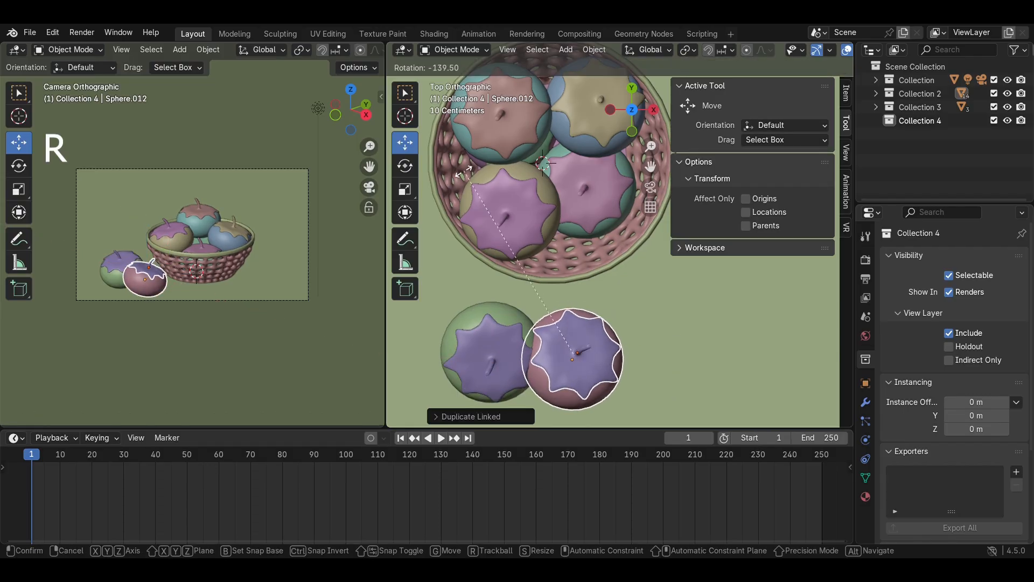
{"action": "left_click", "coordinate": [456, 177]}
Step: Shift the second loose tomato along X and Y so it clears its neighbour near the basket, and save the file
{"action": "mouse_move", "coordinate": [622, 367]}
{"action": "left_mouse_down"}
{"action": "mouse_move", "coordinate": [635, 390]}
{"action": "mouse_move", "coordinate": [640, 370]}
{"action": "left_mouse_up"}
{"action": "left_click_drag", "start_coordinate": [601, 300], "coordinate": [596, 271]}
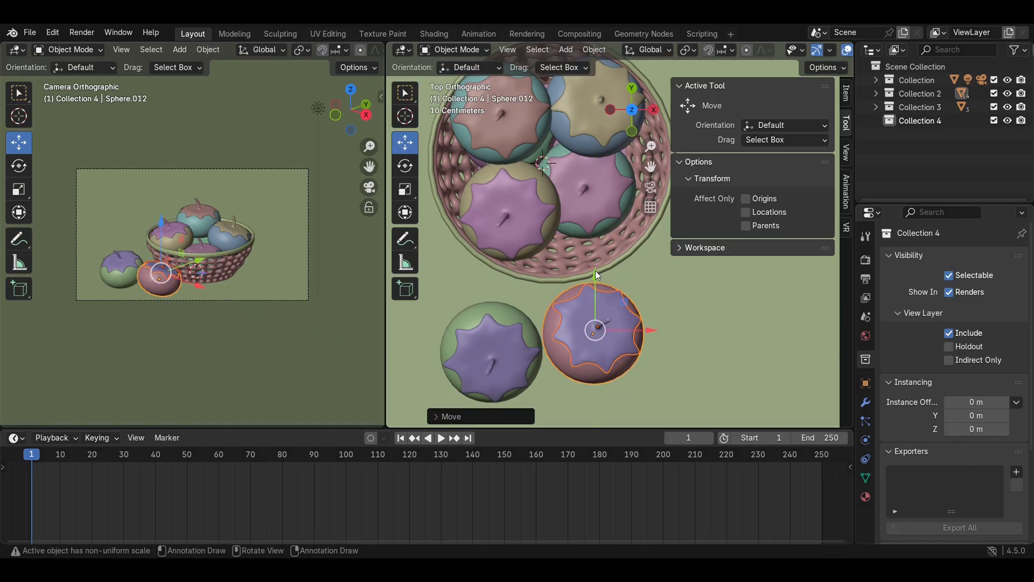
{"action": "left_click", "coordinate": [197, 307]}
{"action": "key", "text": "ctrl+s"}
{"action": "scroll", "coordinate": [286, 309], "scroll_direction": "up", "scroll_amount": 1}
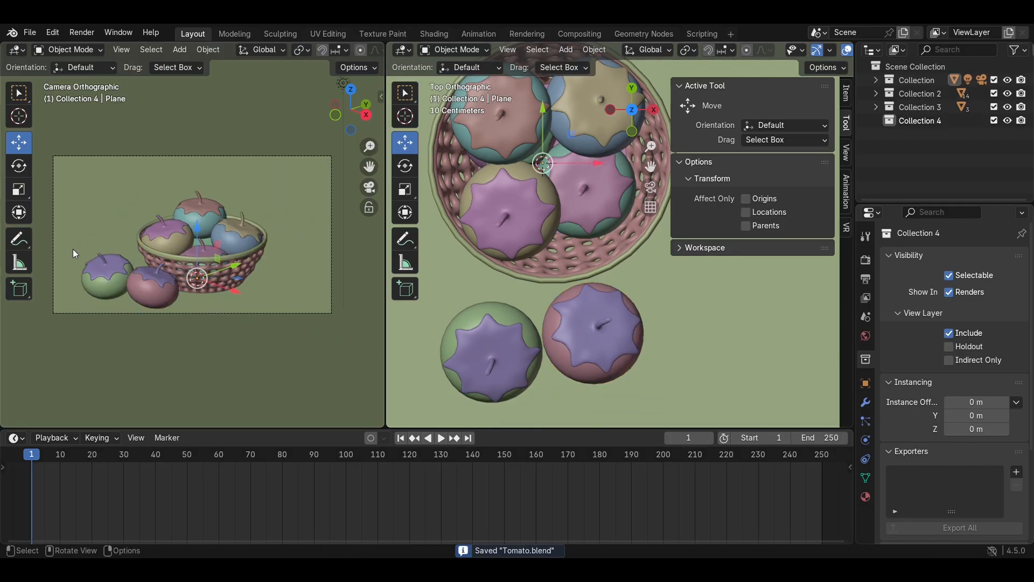
Step: Switch the camera viewport to rendered shading and expand the first collection's contents
{"action": "key", "text": "z"}
{"action": "left_click", "coordinate": [158, 349]}
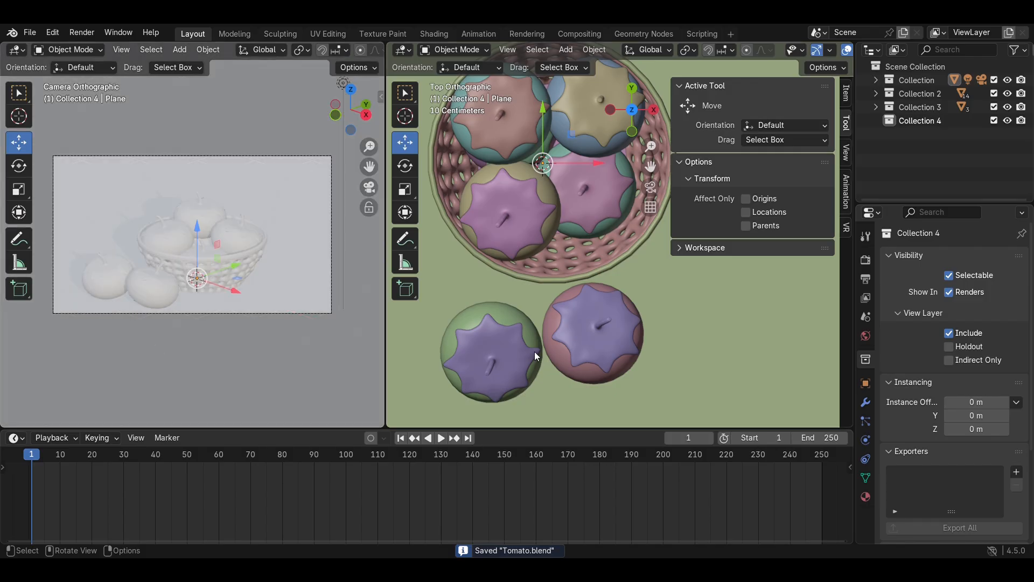
{"action": "left_click", "coordinate": [875, 80]}
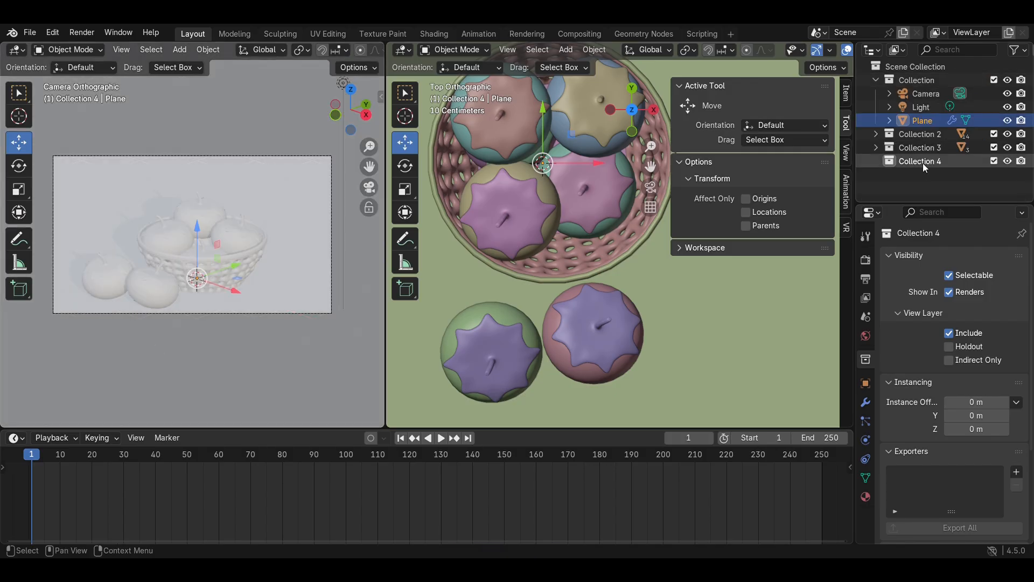
Step: Move the camera along Y to about -8.29 m to shift the basket and tomatoes within the camera frame
{"action": "left_click", "coordinate": [960, 94]}
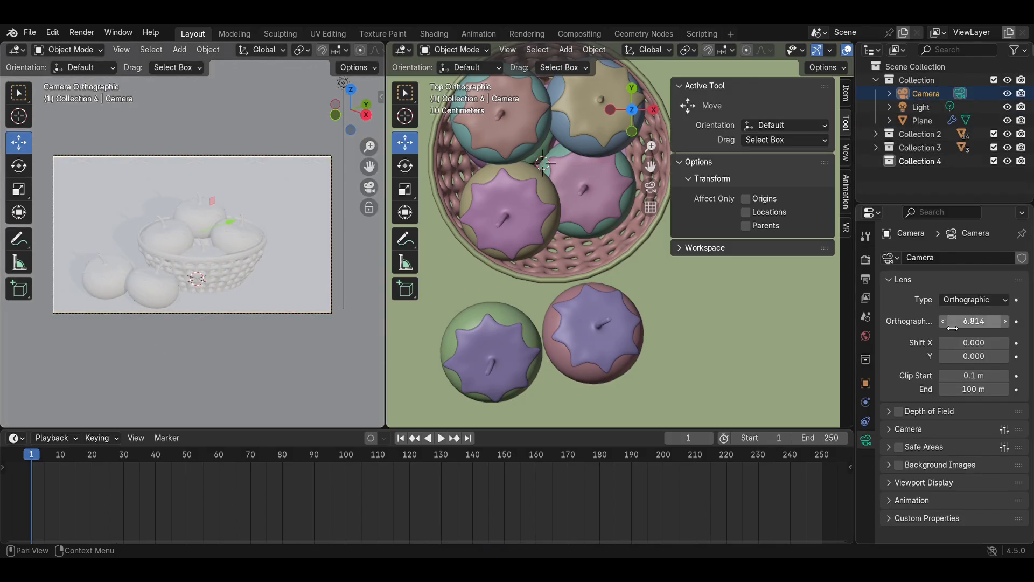
{"action": "left_click", "coordinate": [866, 384]}
{"action": "mouse_move", "coordinate": [967, 313]}
{"action": "left_mouse_down"}
{"action": "mouse_move", "coordinate": [989, 313]}
{"action": "mouse_move", "coordinate": [956, 326]}
{"action": "mouse_move", "coordinate": [983, 313]}
{"action": "left_mouse_up"}
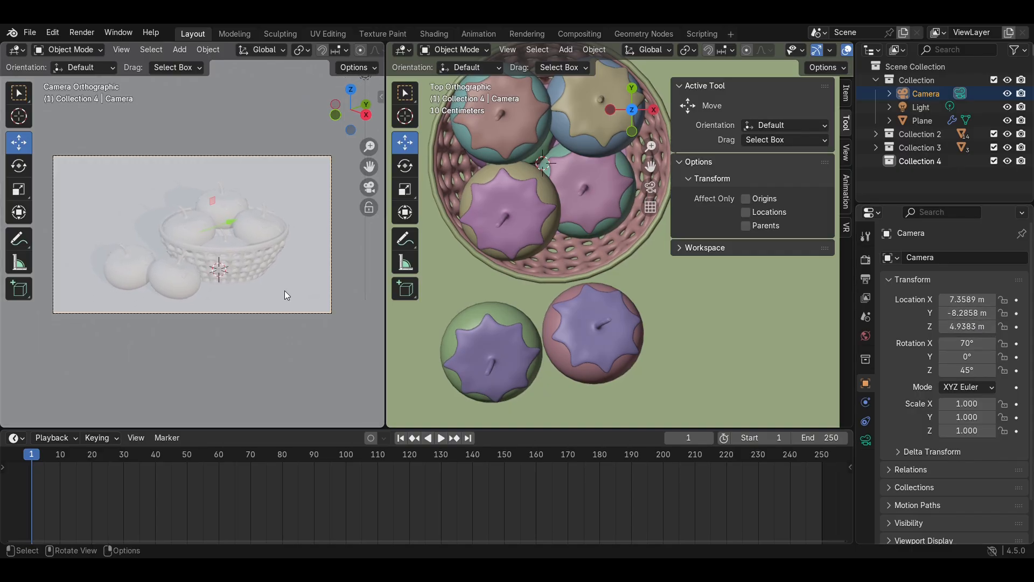
Step: Switch the camera viewport's shading to Material Preview and save the file
{"action": "key", "text": "z"}
{"action": "key", "text": "z"}
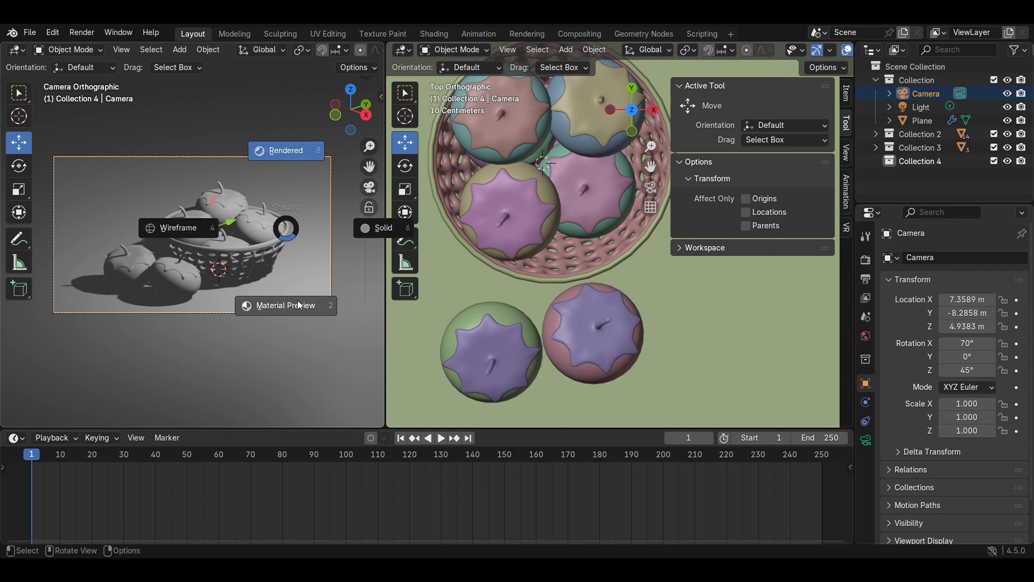
{"action": "left_click", "coordinate": [299, 305]}
{"action": "key", "text": "ctrl+s"}
Step: Turn the top-view viewport into a Shader Editor and hide Collection 3, which holds the basket
{"action": "left_click", "coordinate": [409, 49]}
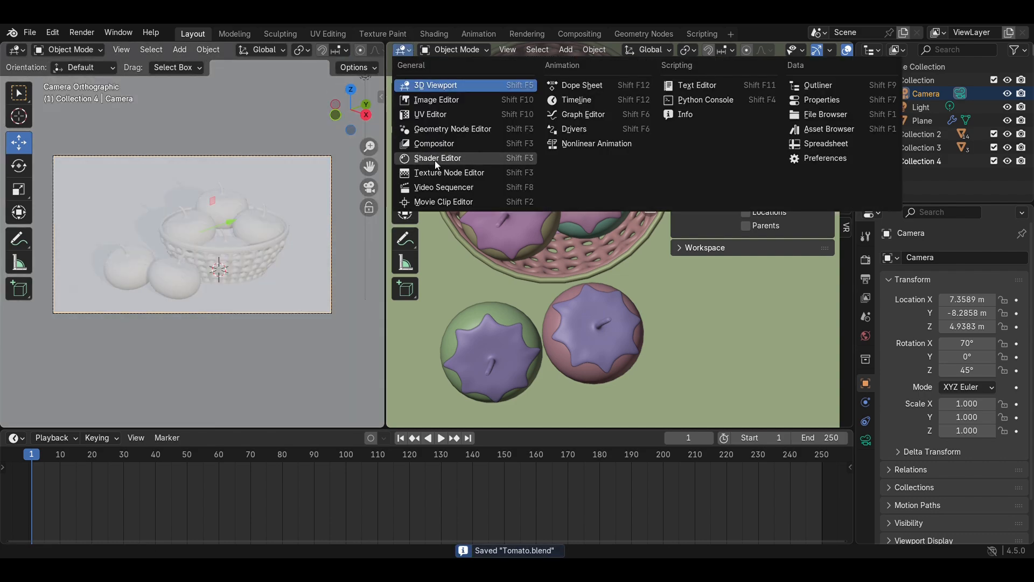
{"action": "left_click", "coordinate": [434, 160]}
{"action": "scroll", "coordinate": [298, 292], "scroll_direction": "up", "scroll_amount": 1}
{"action": "scroll", "coordinate": [297, 293], "scroll_direction": "up", "scroll_amount": 2}
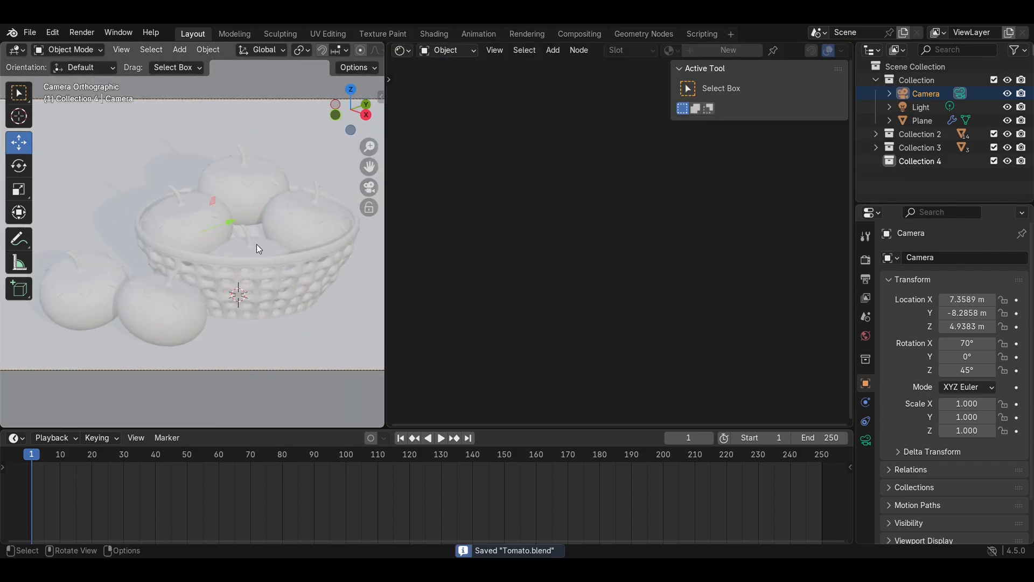
{"action": "left_click", "coordinate": [290, 253]}
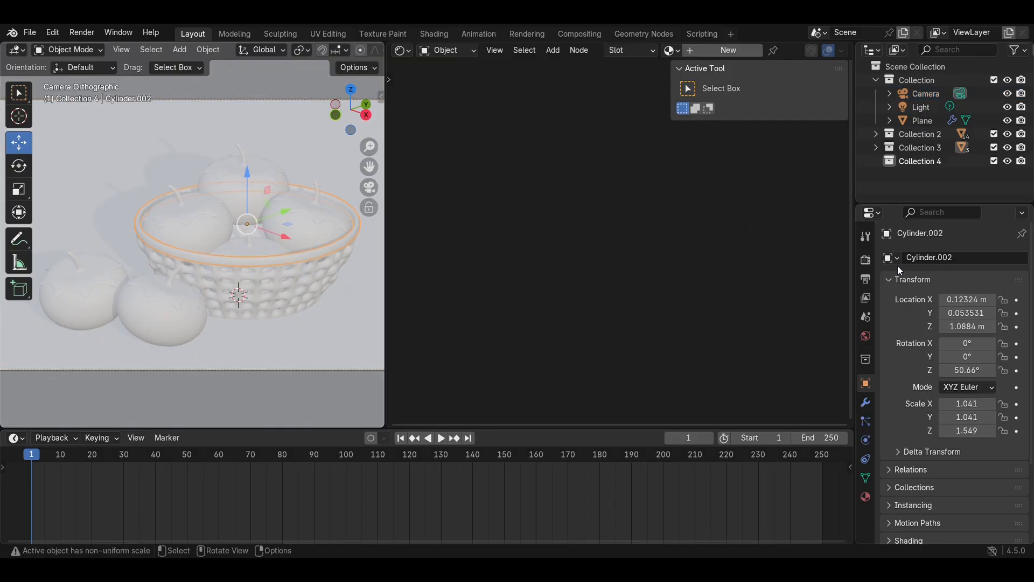
{"action": "left_click", "coordinate": [1008, 134]}
{"action": "left_click", "coordinate": [1008, 134]}
{"action": "left_click", "coordinate": [1009, 147]}
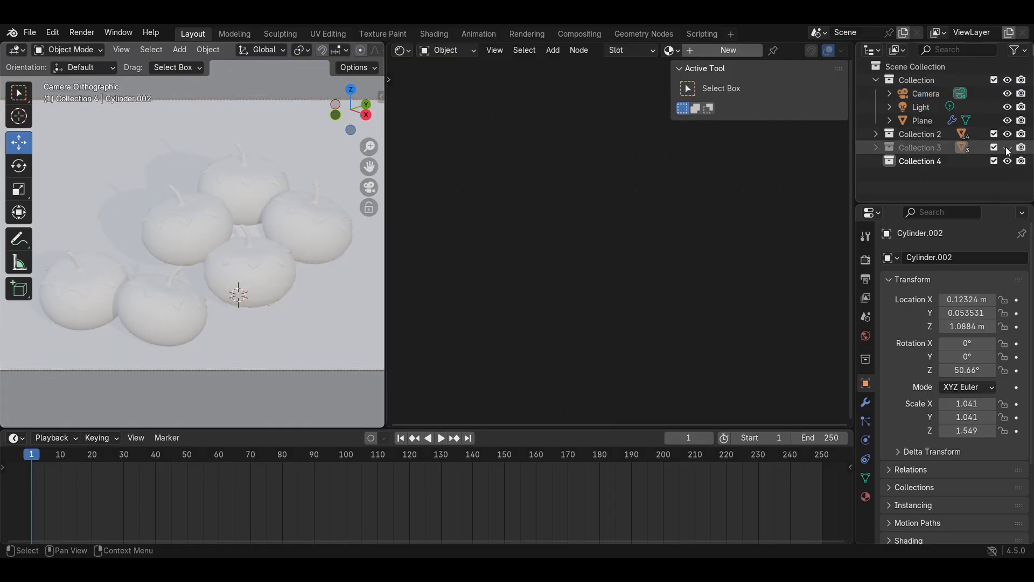
Step: Select the front tomato's body, save the file and create a new material for it
{"action": "left_click", "coordinate": [274, 279]}
{"action": "key", "text": "ctrl+s"}
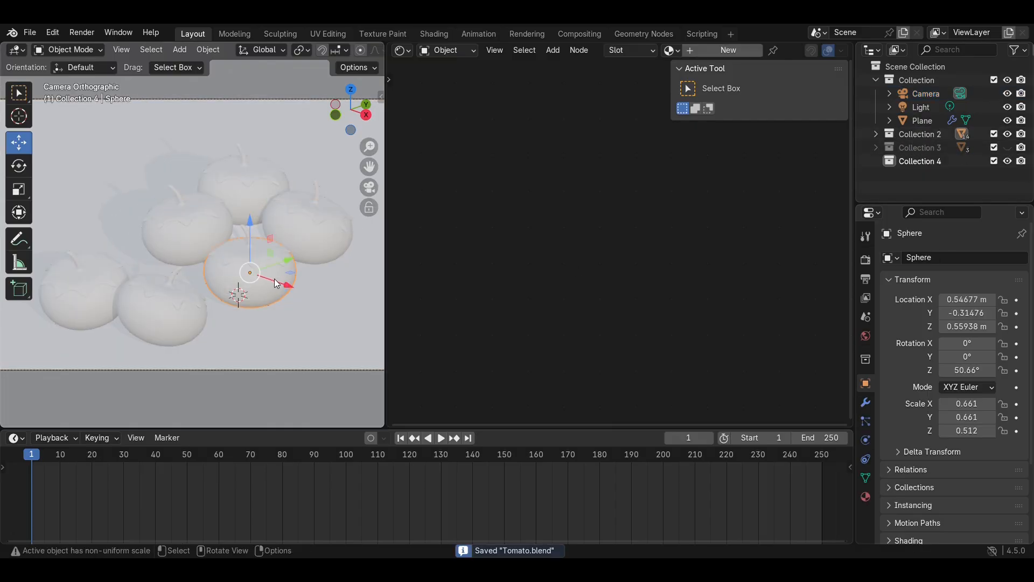
{"action": "left_click", "coordinate": [733, 51]}
Step: Feed a Color Ramp node into the Principled BSDF's Base Color and attach an Image Texture with Mapping and Texture Coordinate nodes to it
{"action": "key", "text": "shift+a"}
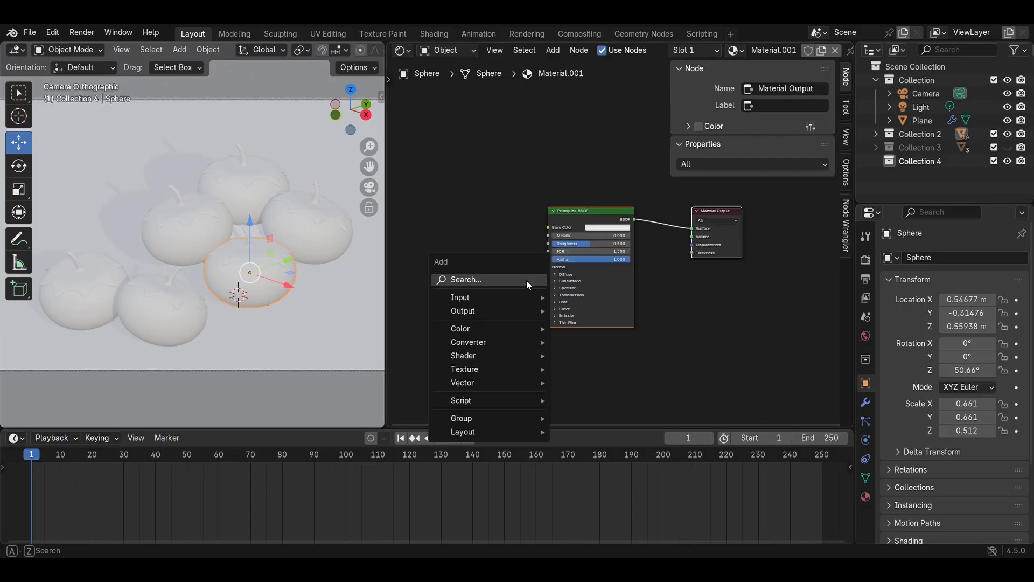
{"action": "type", "text": "_Color"}
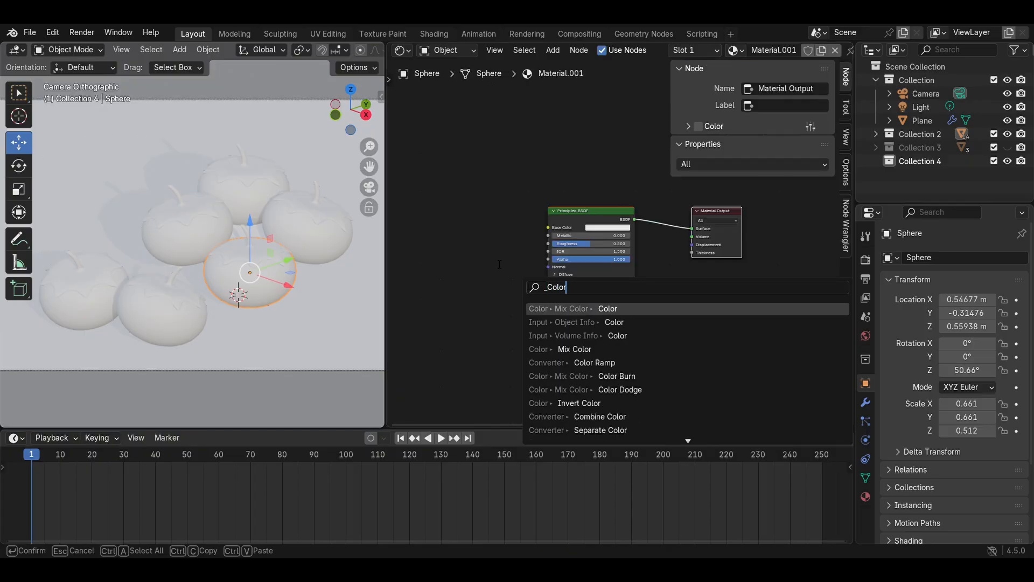
{"action": "left_click", "coordinate": [593, 362]}
{"action": "left_click", "coordinate": [453, 208]}
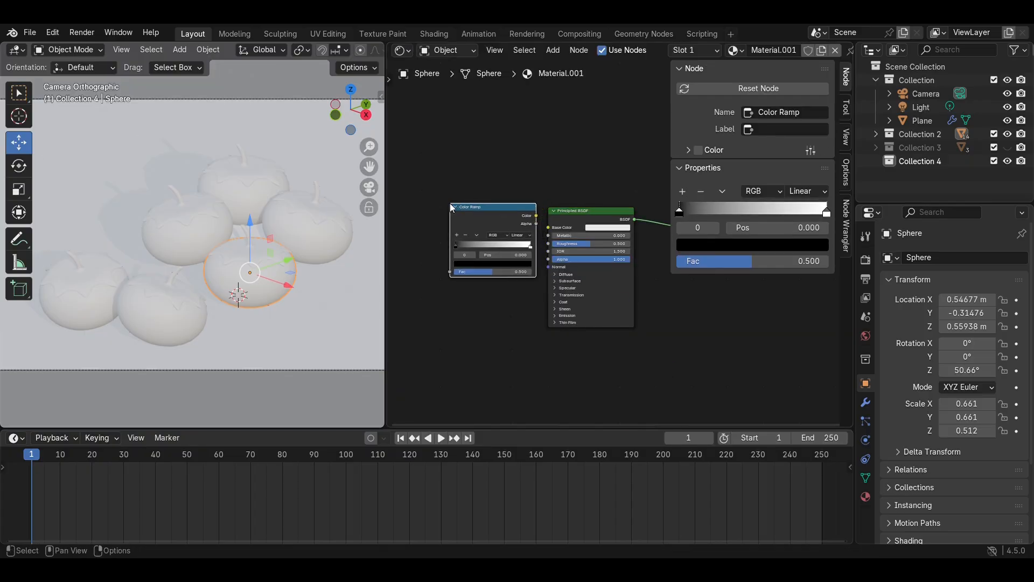
{"action": "scroll", "coordinate": [453, 208], "scroll_direction": "up", "scroll_amount": 2}
{"action": "left_click_drag", "start_coordinate": [496, 210], "coordinate": [522, 223]}
{"action": "key", "text": "g"}
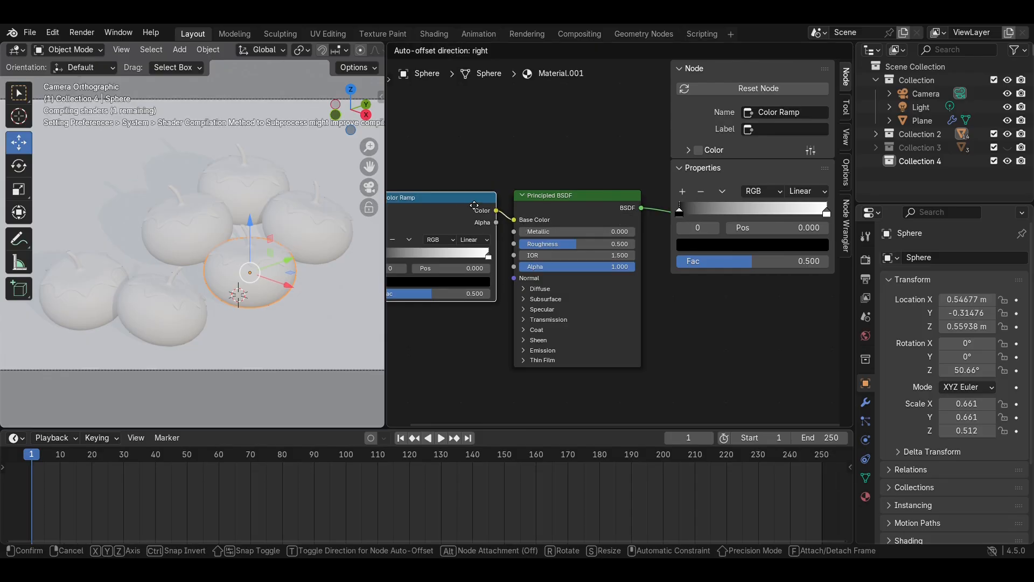
{"action": "left_click", "coordinate": [583, 179]}
{"action": "key", "text": "ctrl+t"}
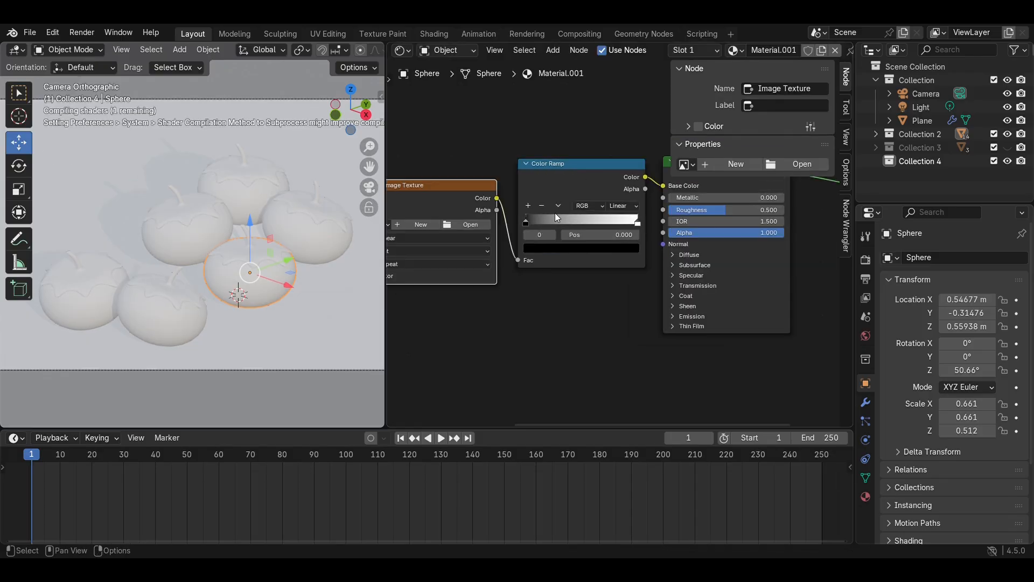
{"action": "key", "text": "KP_Decimal"}
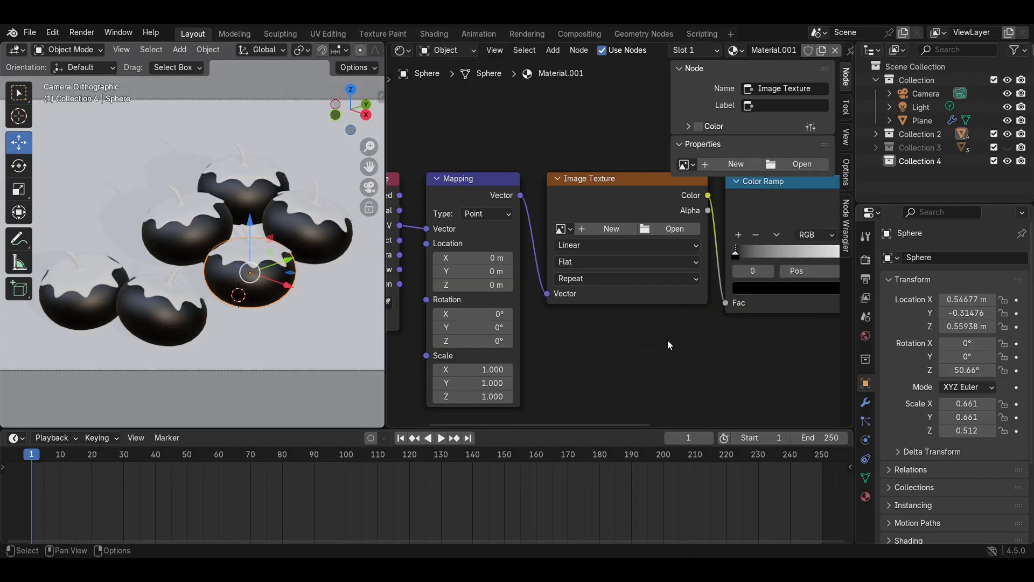
Step: Set the Color Ramp's first stop to a bright orange-red with hue 0.008 and saturation 1.000
{"action": "middle_click_drag", "start_coordinate": [668, 341], "coordinate": [557, 357]}
{"action": "scroll", "coordinate": [555, 329], "scroll_direction": "up", "scroll_amount": 2}
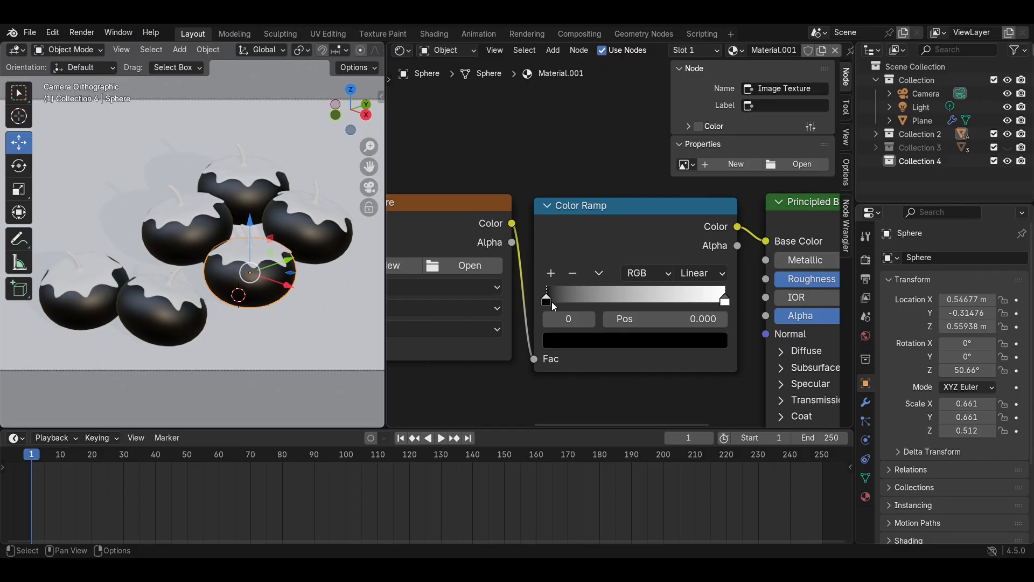
{"action": "left_click", "coordinate": [573, 342]}
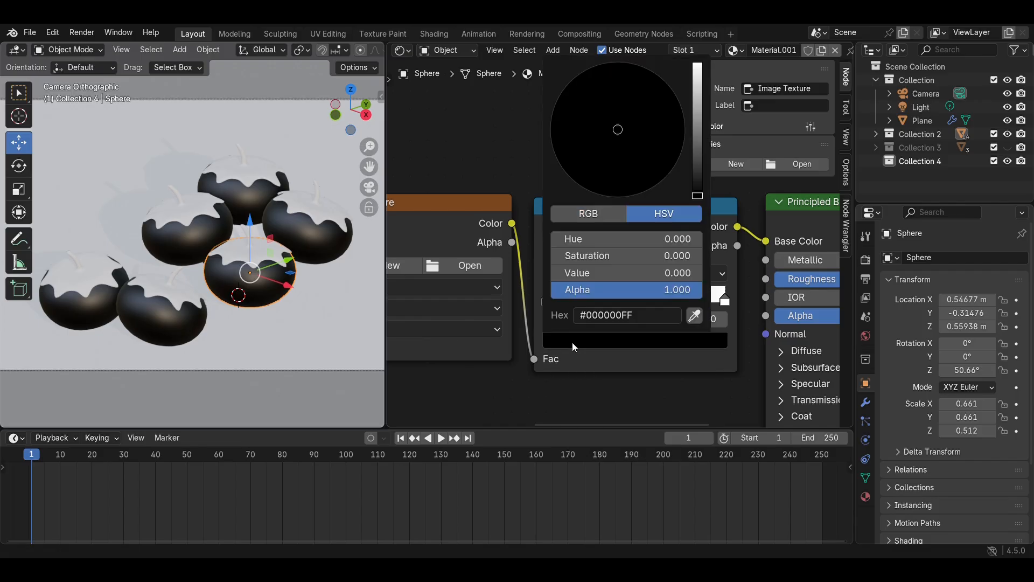
{"action": "left_click", "coordinate": [697, 107]}
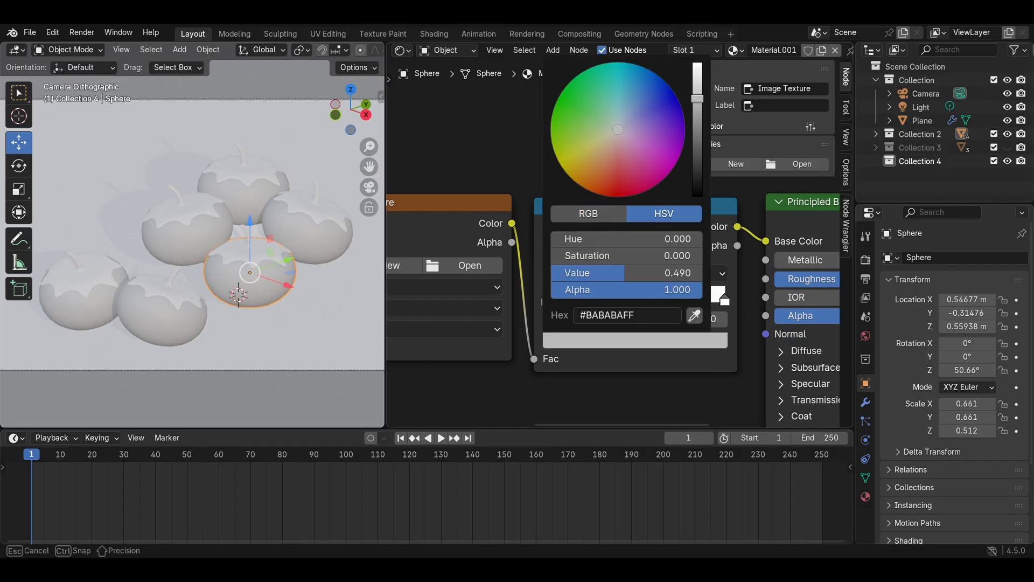
{"action": "left_click_drag", "start_coordinate": [609, 135], "coordinate": [602, 195]}
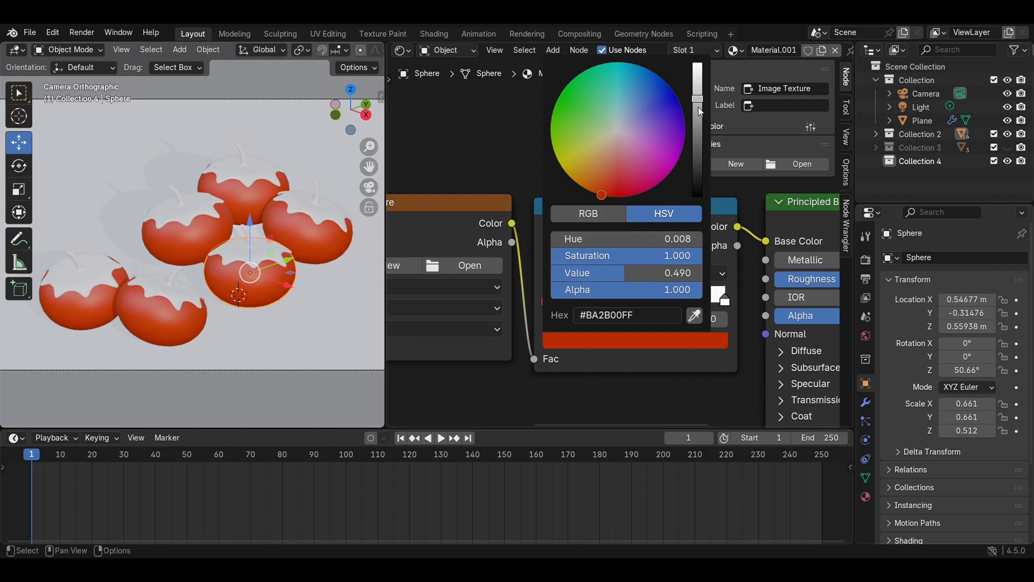
{"action": "left_click_drag", "start_coordinate": [698, 99], "coordinate": [697, 69]}
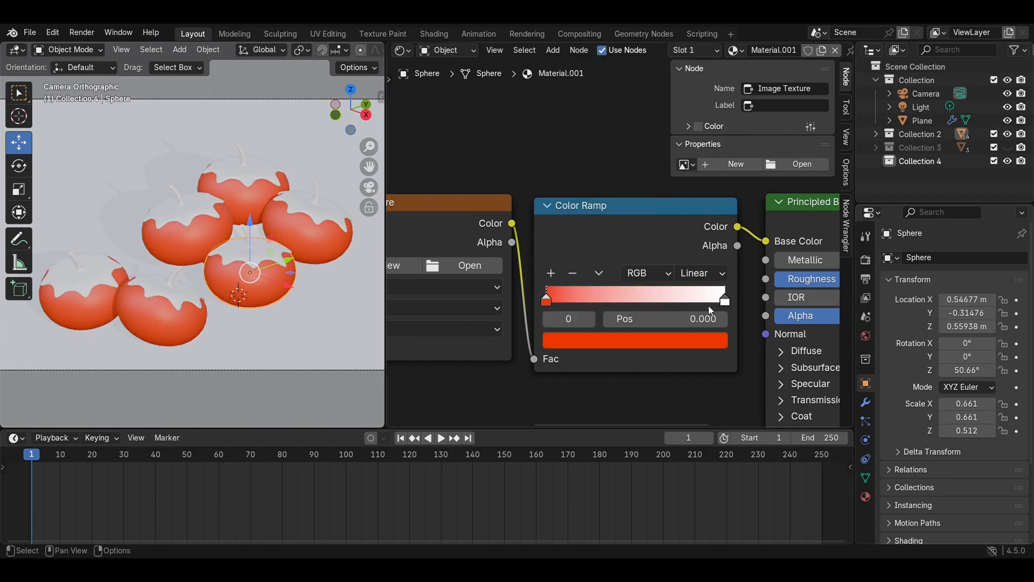
Step: Change the Color Ramp's last stop at position 1.000 to a dark red
{"action": "left_click", "coordinate": [728, 302]}
{"action": "left_click", "coordinate": [640, 341]}
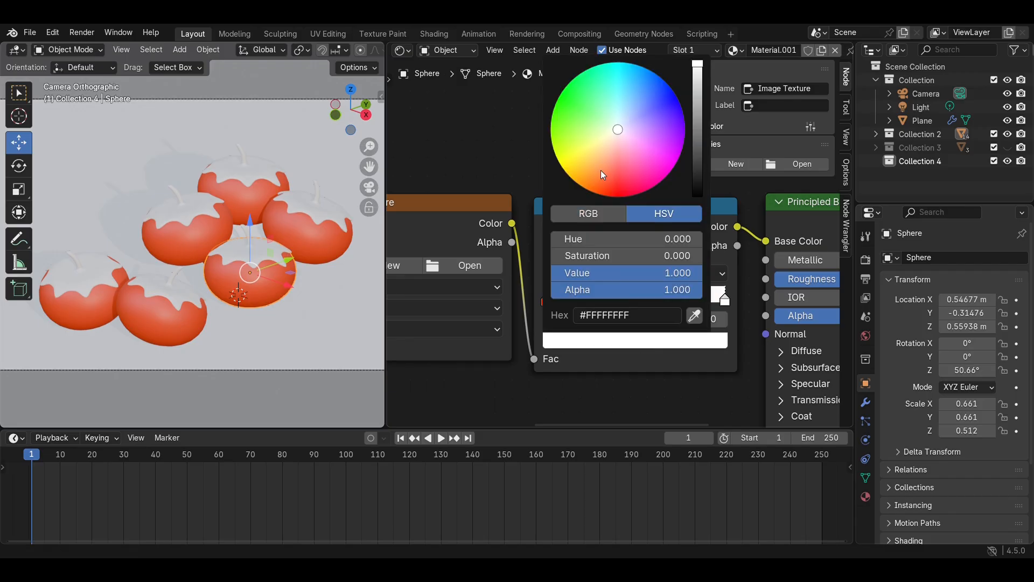
{"action": "left_click_drag", "start_coordinate": [602, 173], "coordinate": [617, 197]}
{"action": "left_click_drag", "start_coordinate": [698, 65], "coordinate": [697, 133]}
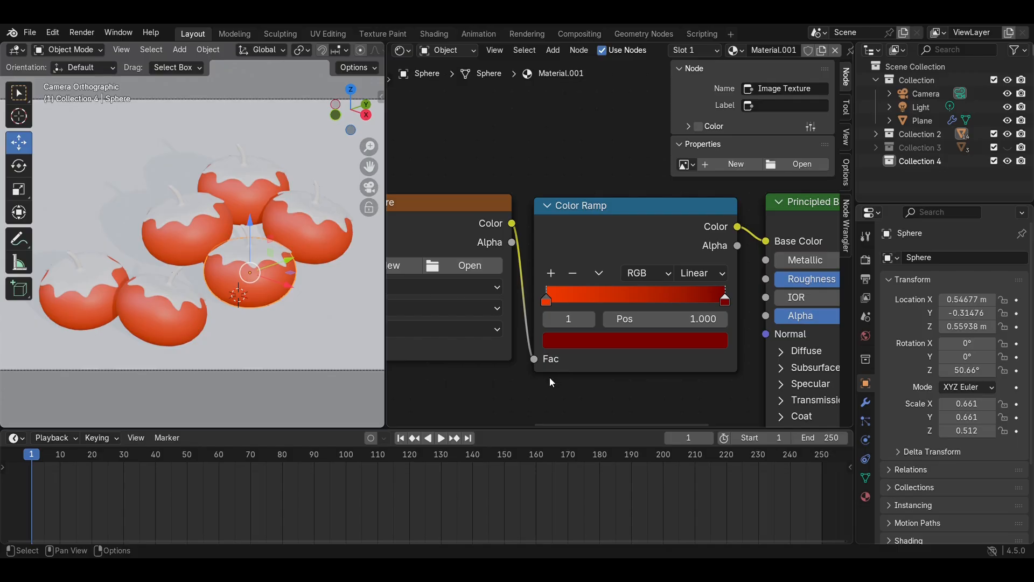
Step: Delete the Image Texture node and place a Noise Texture node between the Mapping and Color Ramp nodes
{"action": "key", "text": "KP_Decimal"}
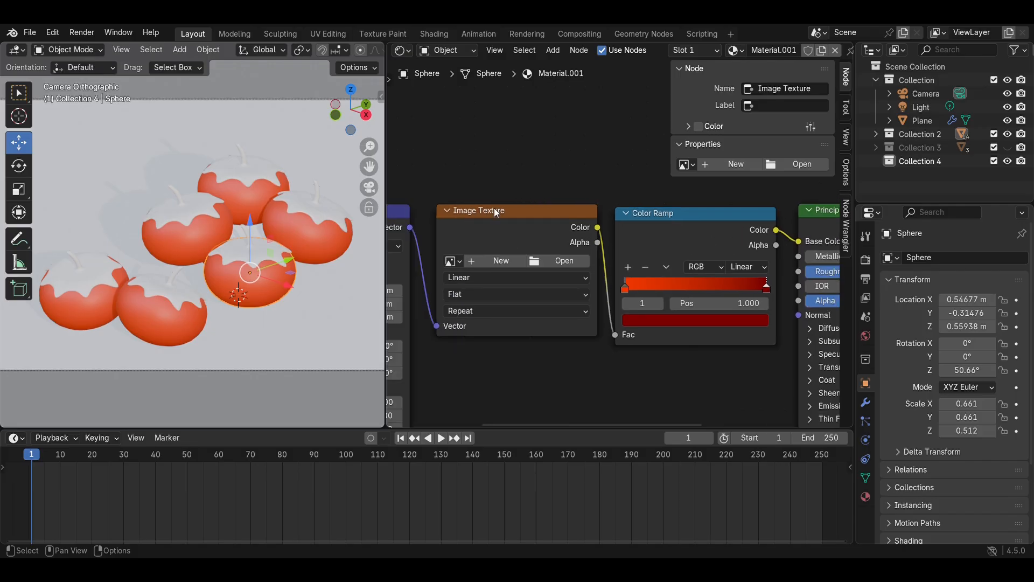
{"action": "left_click", "coordinate": [481, 241]}
{"action": "key", "text": "Delete"}
{"action": "key", "text": "shift+a"}
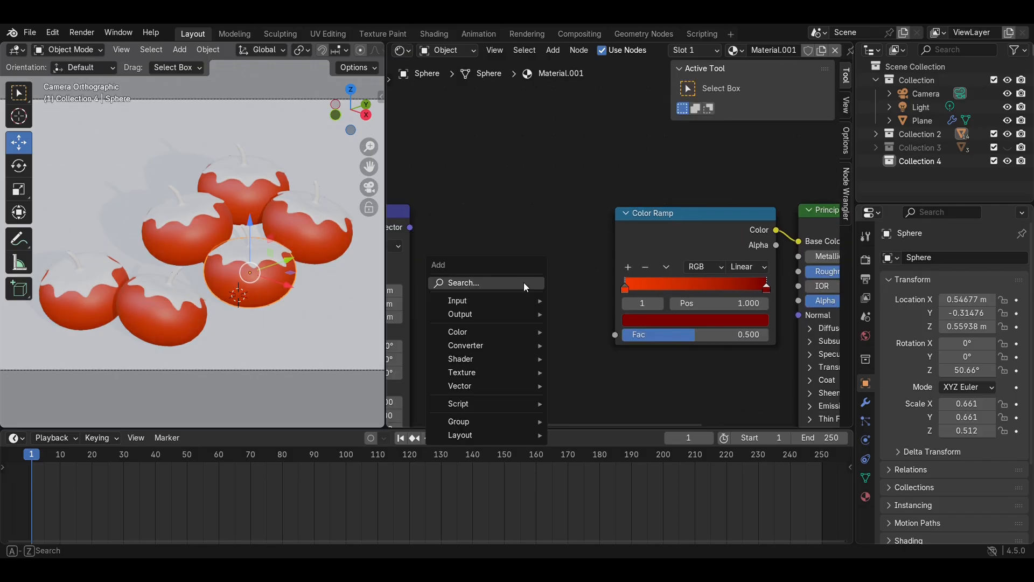
{"action": "left_click", "coordinate": [524, 282]}
{"action": "type", "text": "noise"}
{"action": "key", "text": "Return"}
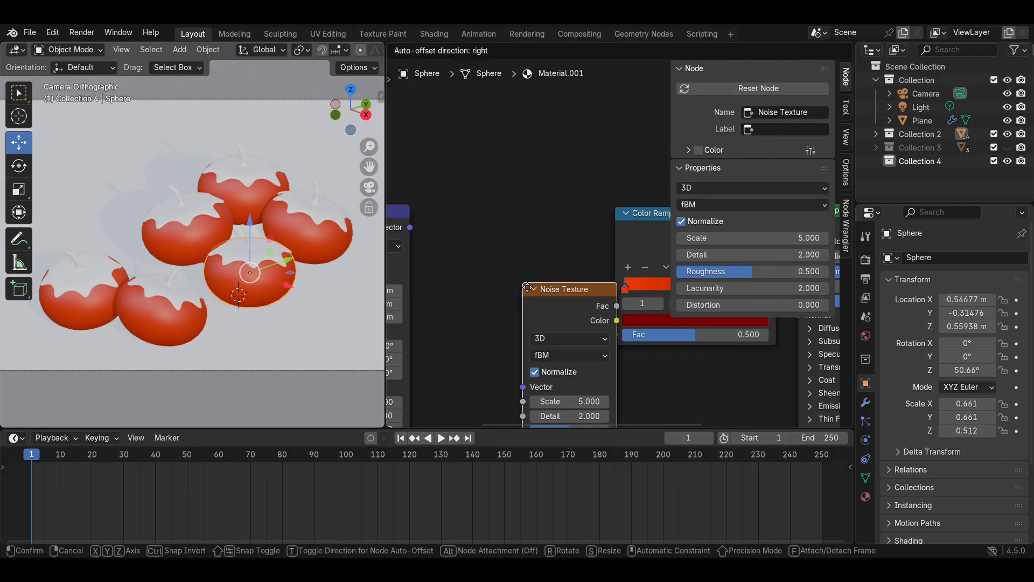
{"action": "left_click", "coordinate": [506, 211]}
Step: Connect the Noise Texture's Fac output to the Color Ramp's Fac and the Mapping vector to the noise's Vector input
{"action": "left_click_drag", "start_coordinate": [594, 228], "coordinate": [601, 249]}
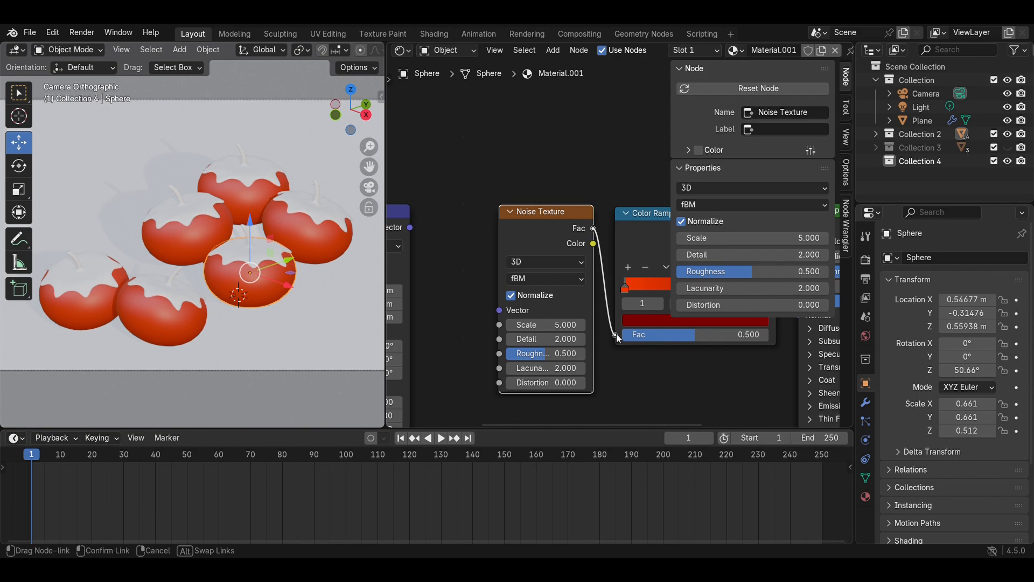
{"action": "left_click_drag", "start_coordinate": [618, 338], "coordinate": [619, 338]}
{"action": "left_click_drag", "start_coordinate": [410, 228], "coordinate": [500, 310]}
{"action": "scroll", "coordinate": [466, 215], "scroll_direction": "down", "scroll_amount": 1}
{"action": "middle_click_drag", "start_coordinate": [466, 215], "coordinate": [591, 219]}
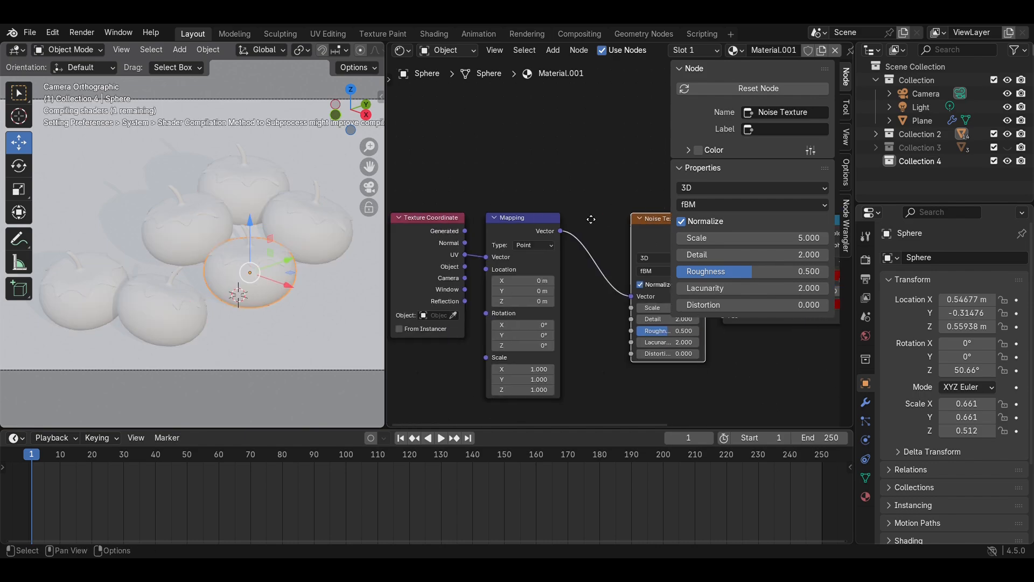
{"action": "left_click_drag", "start_coordinate": [429, 218], "coordinate": [482, 217]}
Step: Set the Principled BSDF's subsurface weight to 0.2 for the tomato material
{"action": "scroll", "coordinate": [540, 194], "scroll_direction": "right", "scroll_amount": 5, "text": "ctrl"}
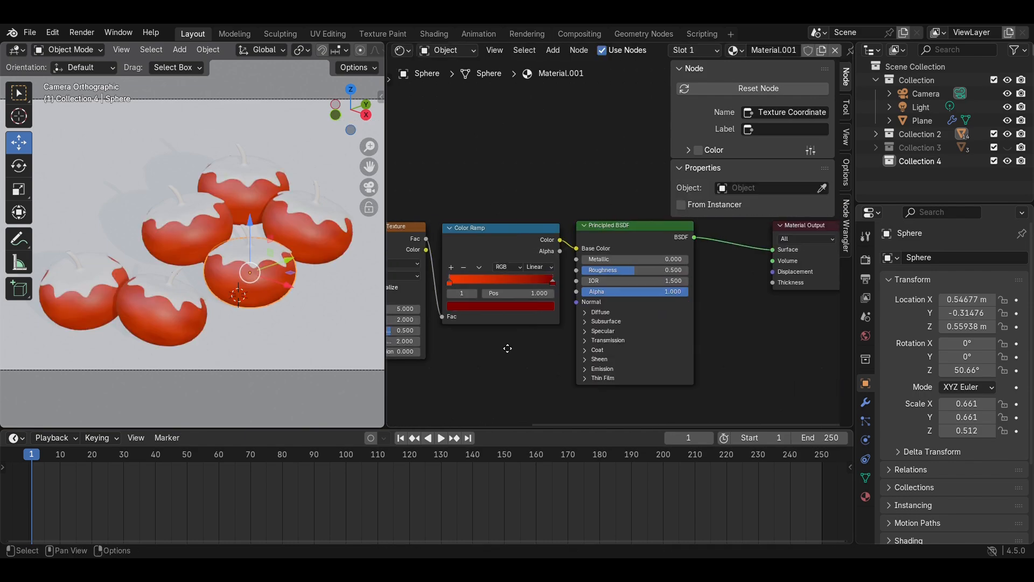
{"action": "middle_click_drag", "start_coordinate": [539, 324], "coordinate": [600, 300], "text": "ctrl"}
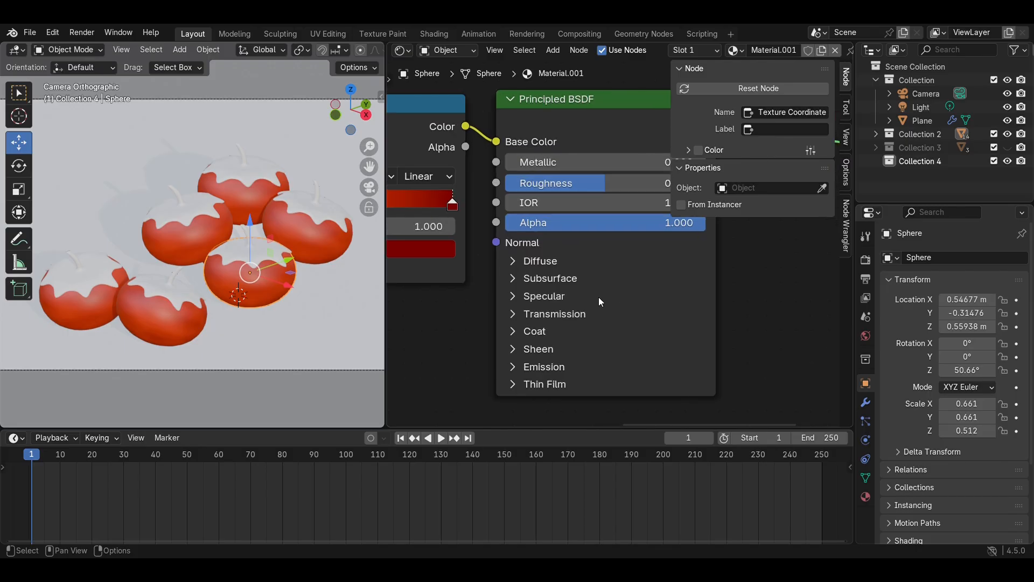
{"action": "left_click", "coordinate": [558, 280]}
{"action": "left_click", "coordinate": [616, 324]}
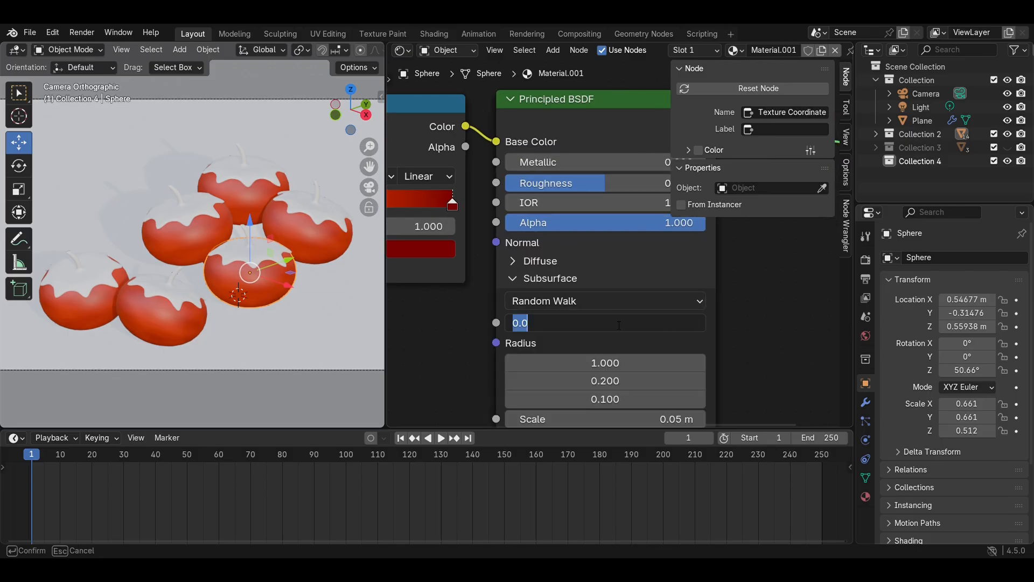
{"action": "key", "text": "Return"}
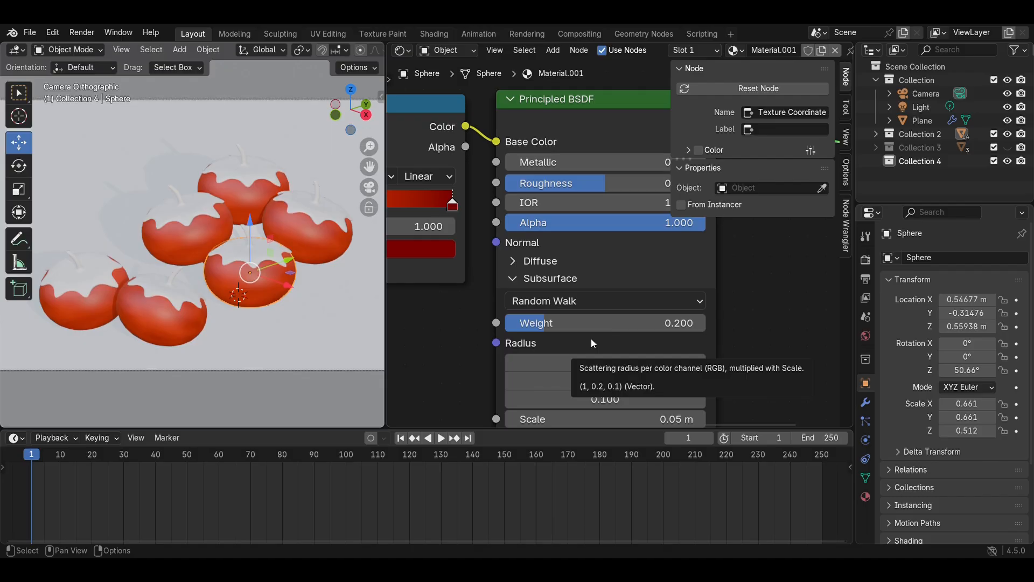
{"action": "middle_click_drag", "start_coordinate": [713, 363], "coordinate": [739, 292]}
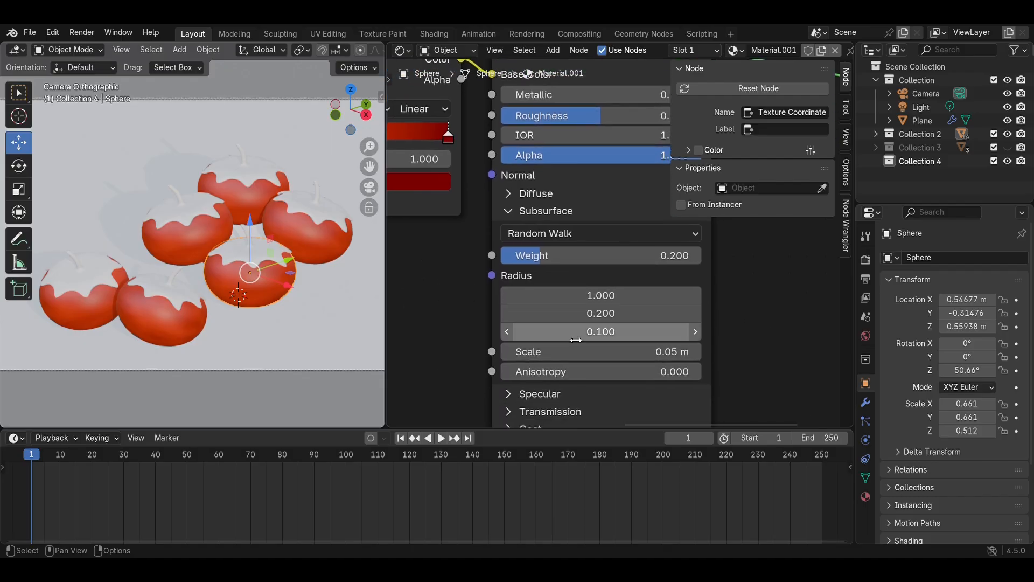
Step: Lower the tomato material's roughness to 0.4 and save the file with the front tomato's leafy cap selected
{"action": "middle_click_drag", "start_coordinate": [605, 116], "coordinate": [602, 197]}
{"action": "left_click", "coordinate": [601, 197]}
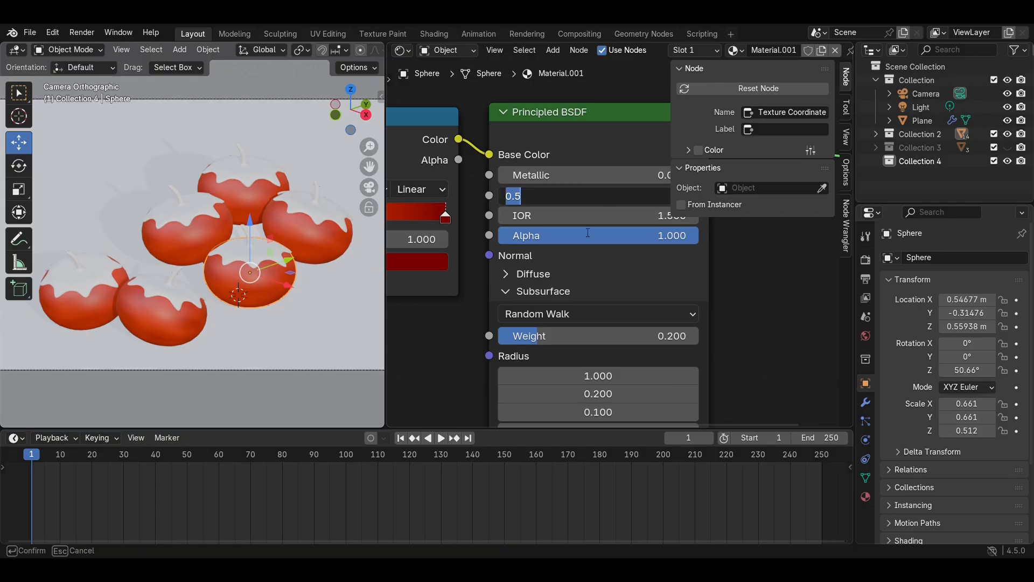
{"action": "type", "text": ".3"}
{"action": "key", "text": "Return"}
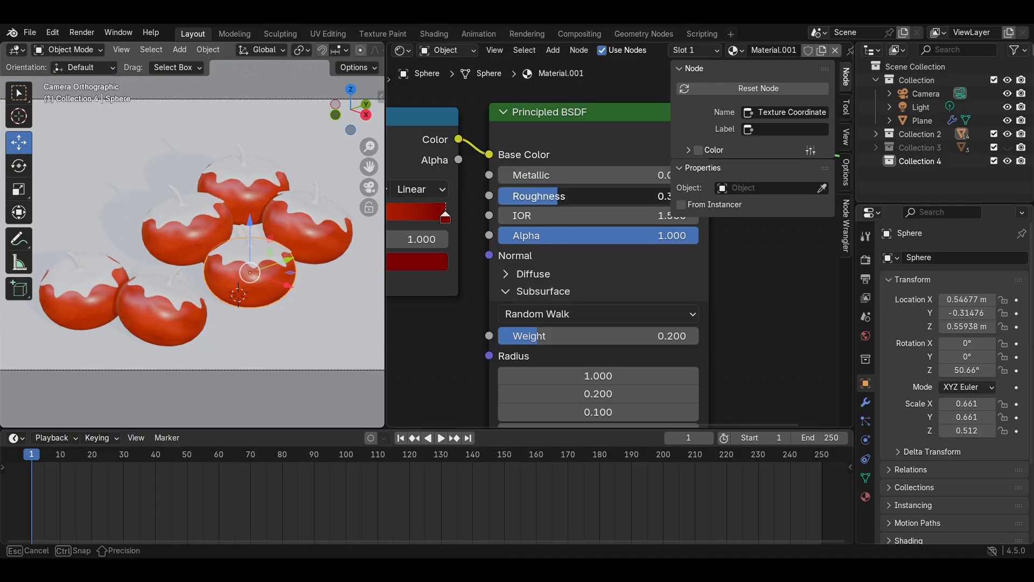
{"action": "left_click", "coordinate": [560, 203]}
{"action": "type", "text": ".4"}
{"action": "key", "text": "Return"}
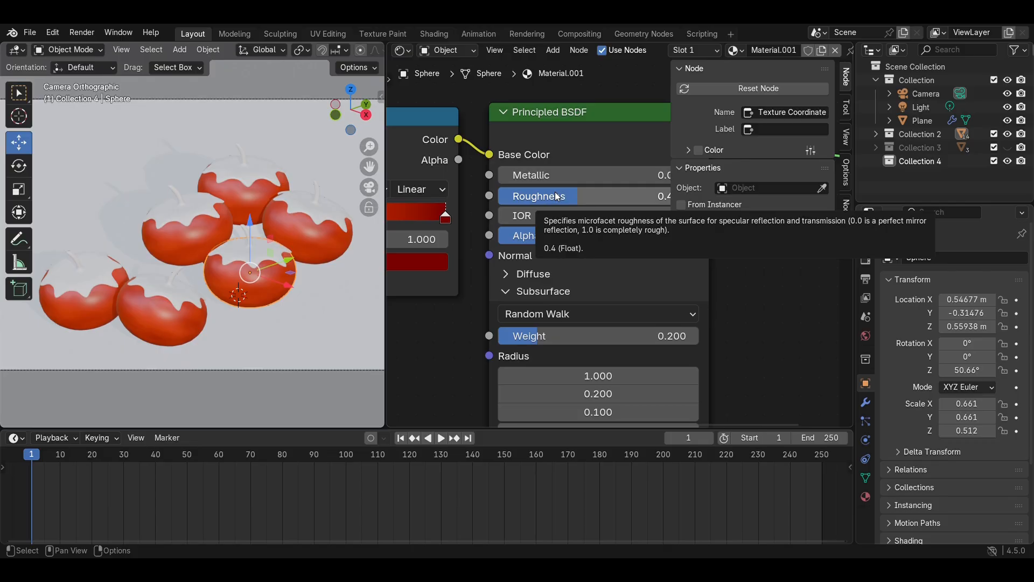
{"action": "left_click", "coordinate": [260, 254]}
{"action": "key", "text": "ctrl+s"}
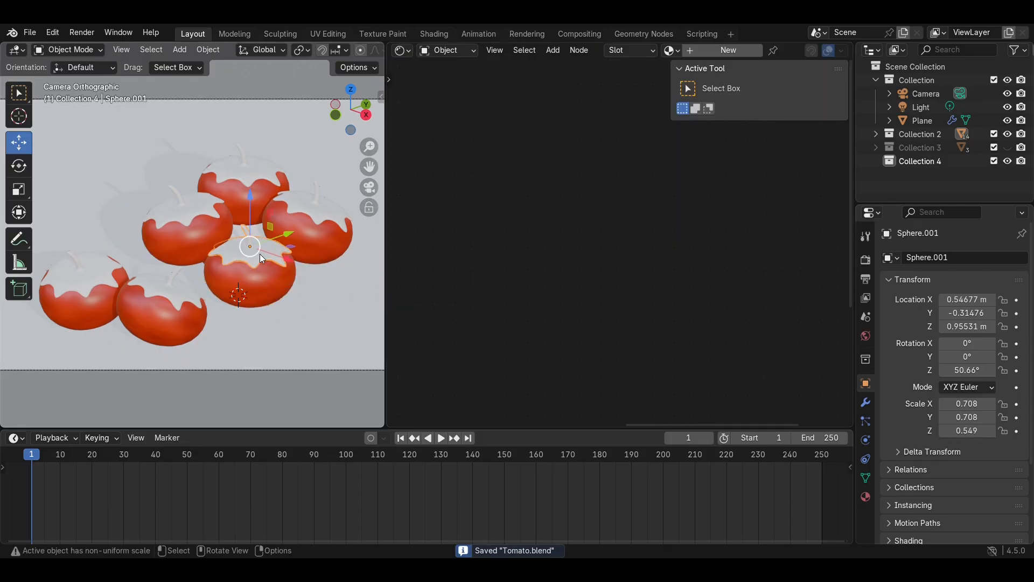
Step: Create a new material for the leafy cap with a Noise Texture driving the base color, plus Texture Coordinate and Mapping nodes
{"action": "left_click", "coordinate": [701, 51]}
{"action": "key", "text": "shift+a"}
{"action": "left_click", "coordinate": [506, 325]}
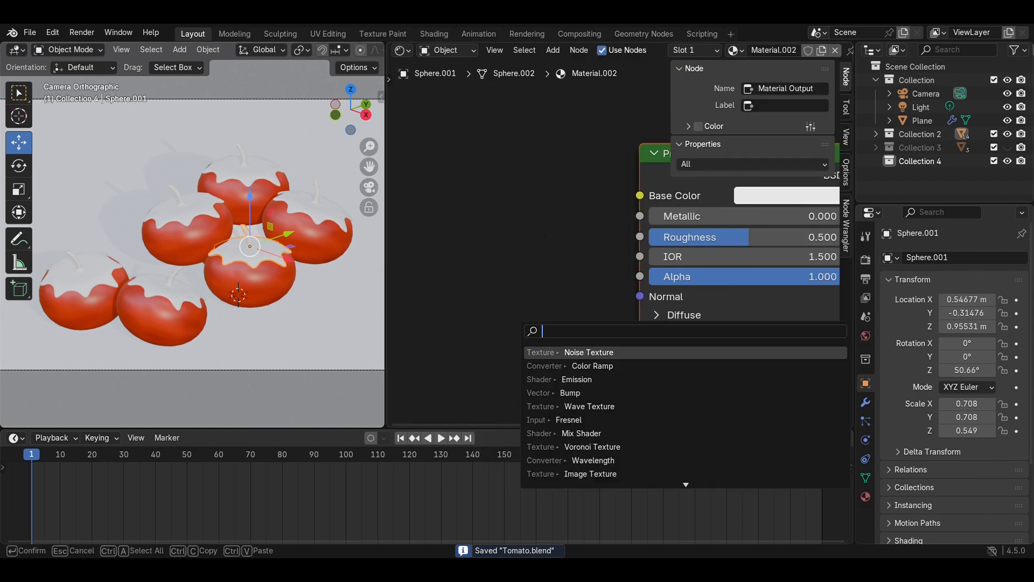
{"action": "type", "text": "noise"}
{"action": "key", "text": "Return"}
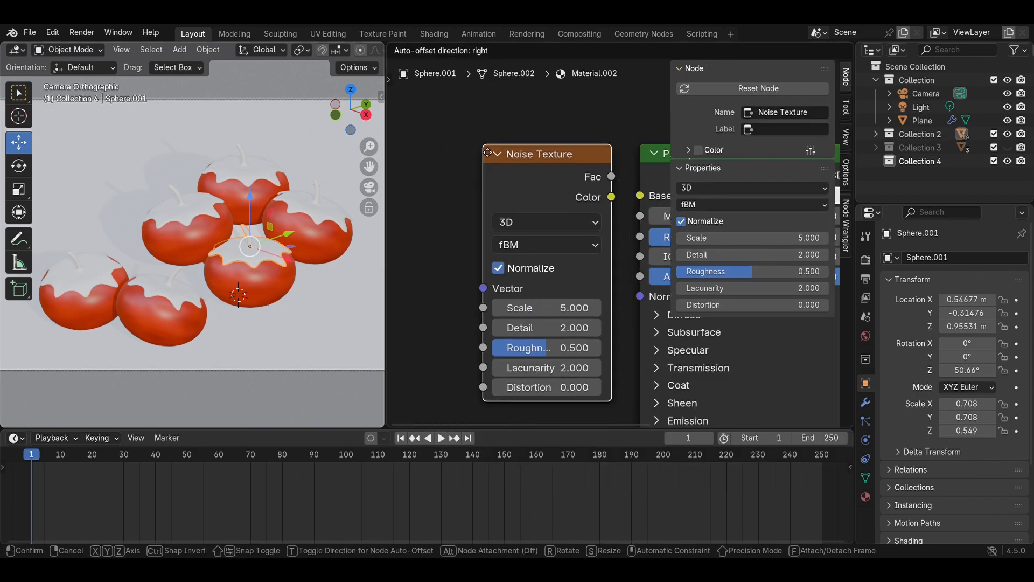
{"action": "left_click", "coordinate": [626, 179]}
{"action": "key", "text": "ctrl+t"}
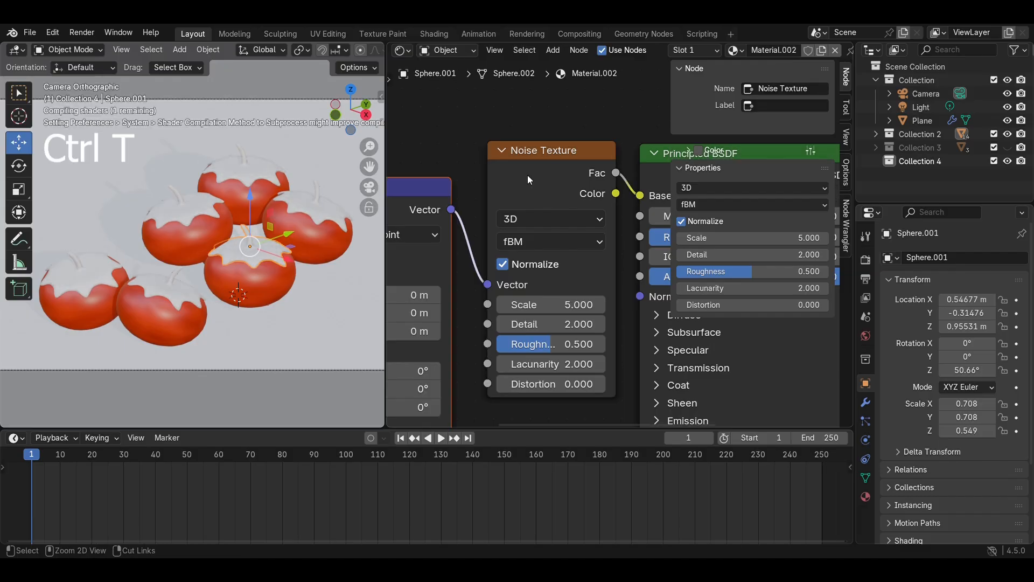
Step: Insert a Color Ramp node between the Noise Texture and the Principled BSDF's base color
{"action": "left_click", "coordinate": [424, 142]}
{"action": "left_click_drag", "start_coordinate": [619, 167], "coordinate": [606, 185]}
{"action": "key", "text": "shift+a"}
{"action": "type", "text": "col"}
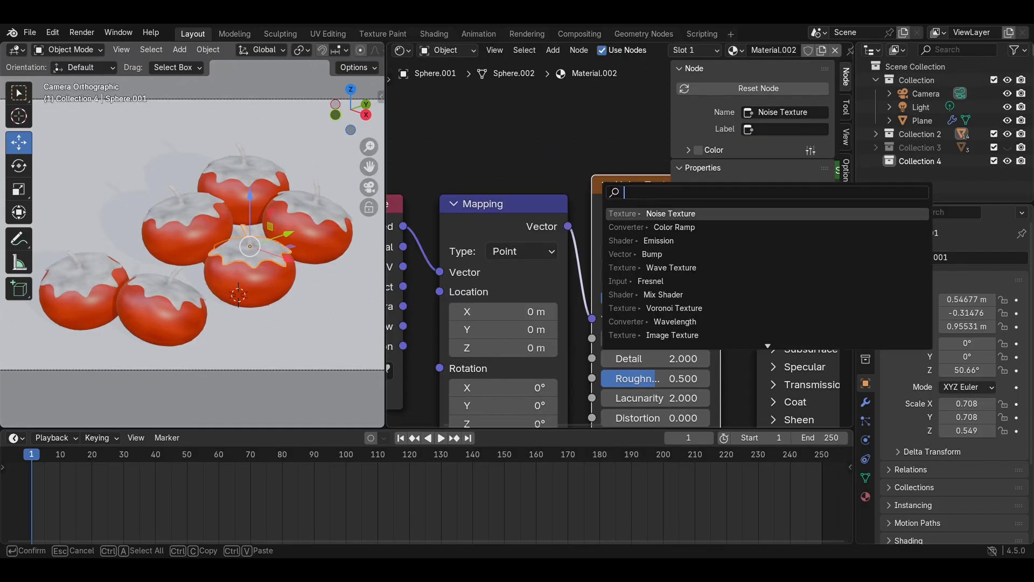
{"action": "left_click", "coordinate": [702, 267]}
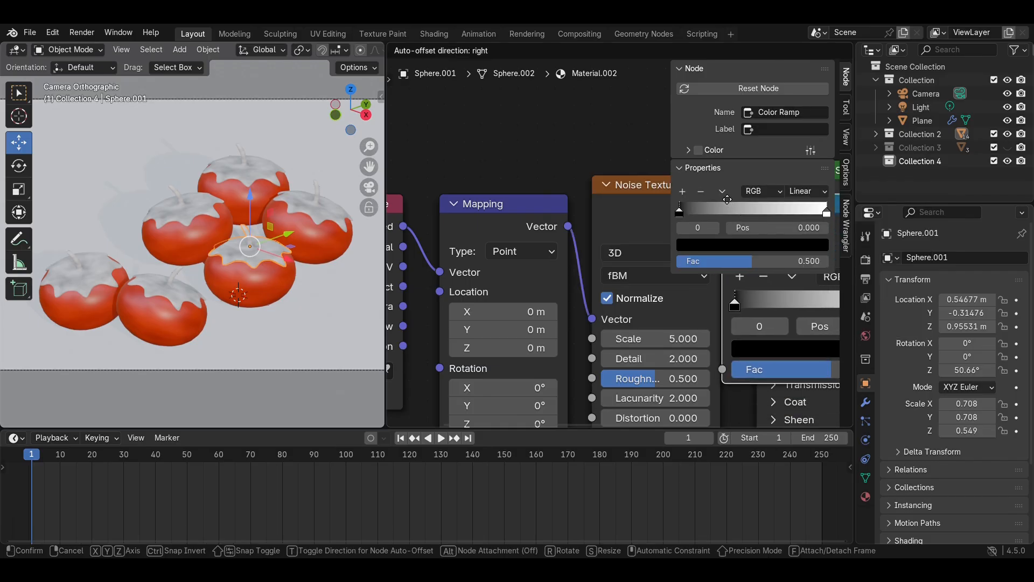
{"action": "left_click", "coordinate": [765, 280]}
{"action": "middle_click_drag", "start_coordinate": [599, 169], "coordinate": [583, 170]}
{"action": "scroll", "coordinate": [583, 170], "scroll_direction": "down", "scroll_amount": 4}
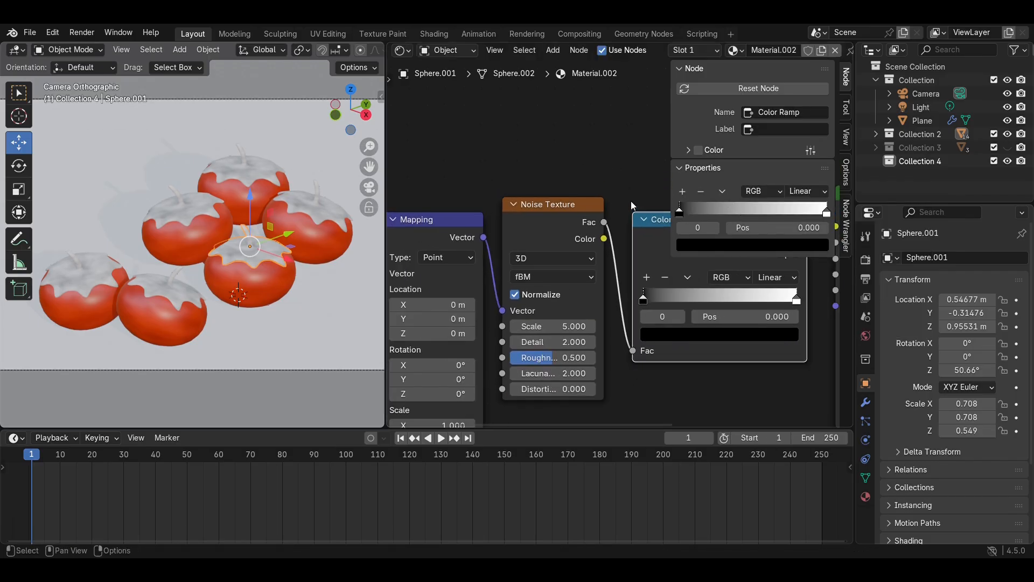
{"action": "left_click", "coordinate": [685, 68]}
{"action": "scroll", "coordinate": [600, 226], "scroll_direction": "up", "scroll_amount": 2}
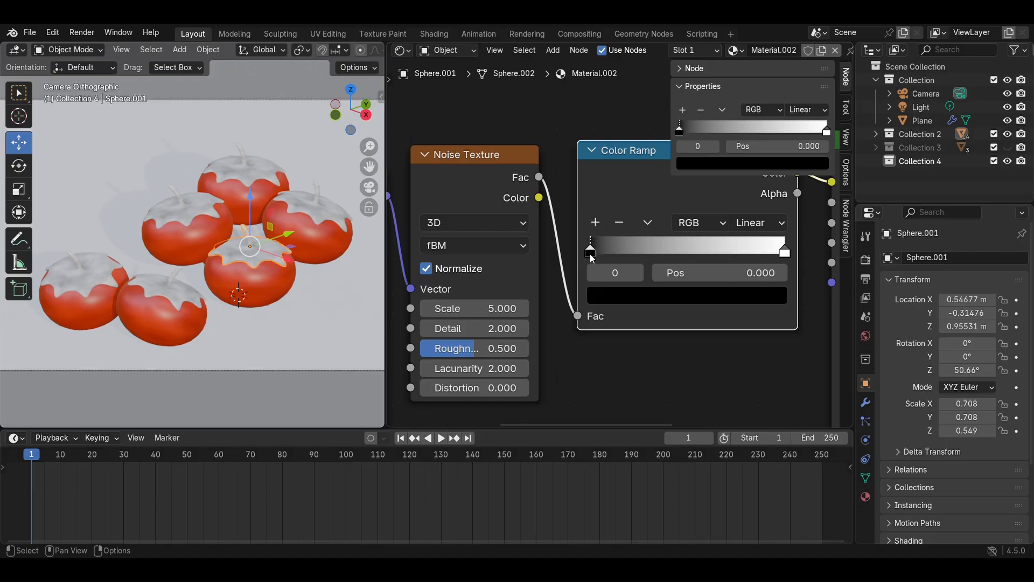
Step: Change the Color Ramp's black stop to a dark green, about #00771B
{"action": "left_click", "coordinate": [619, 292]}
{"action": "mouse_move", "coordinate": [757, 142]}
{"action": "left_mouse_down"}
{"action": "mouse_move", "coordinate": [754, 132]}
{"action": "mouse_move", "coordinate": [754, 143]}
{"action": "left_mouse_up"}
{"action": "left_click_drag", "start_coordinate": [636, 97], "coordinate": [601, 84]}
{"action": "left_click_drag", "start_coordinate": [754, 143], "coordinate": [754, 89]}
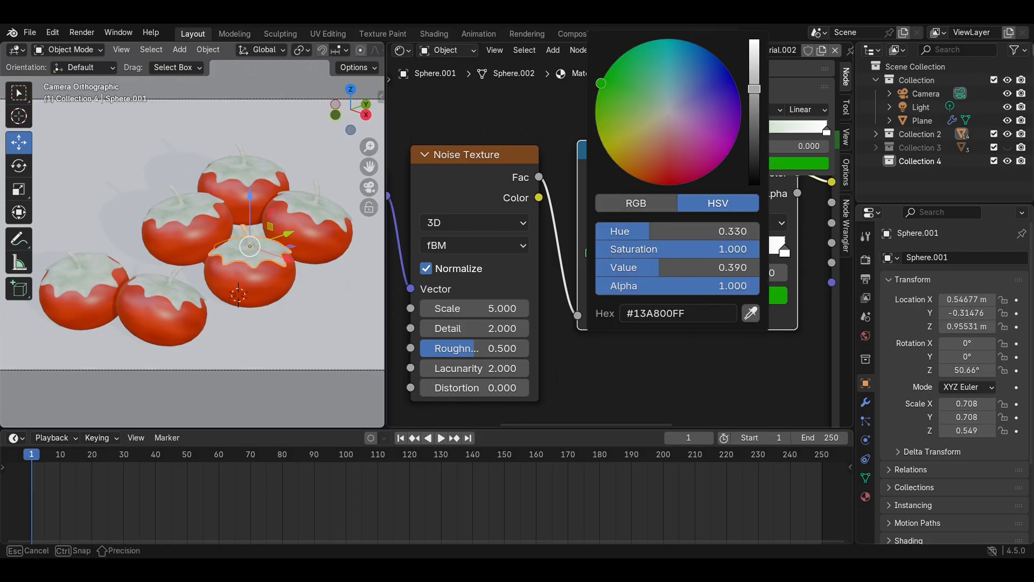
{"action": "left_click_drag", "start_coordinate": [612, 92], "coordinate": [620, 56]}
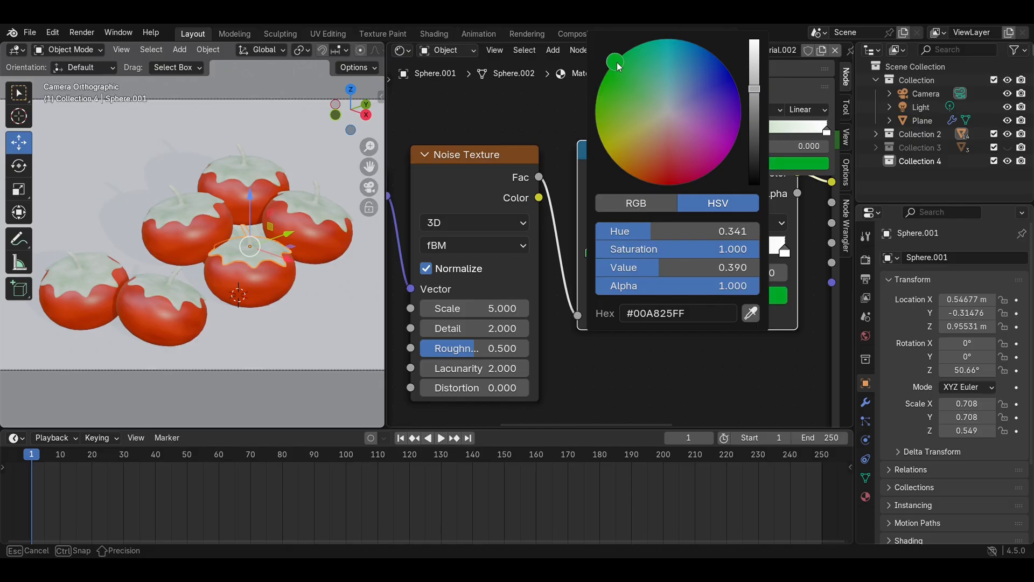
{"action": "left_click_drag", "start_coordinate": [755, 89], "coordinate": [754, 112]}
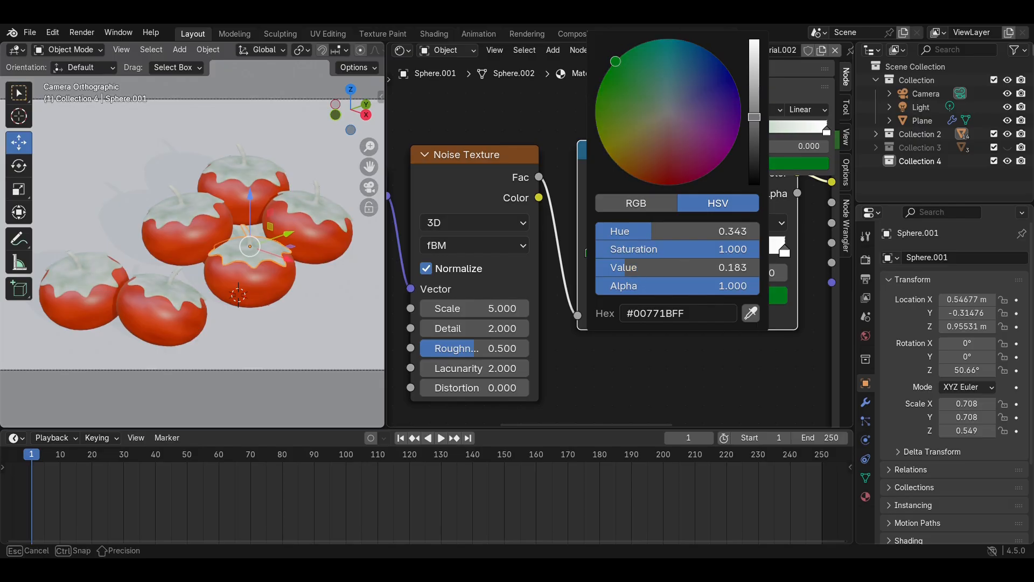
Step: Change the Color Ramp's white end stop to a darker, slightly yellowish green
{"action": "left_click", "coordinate": [786, 253]}
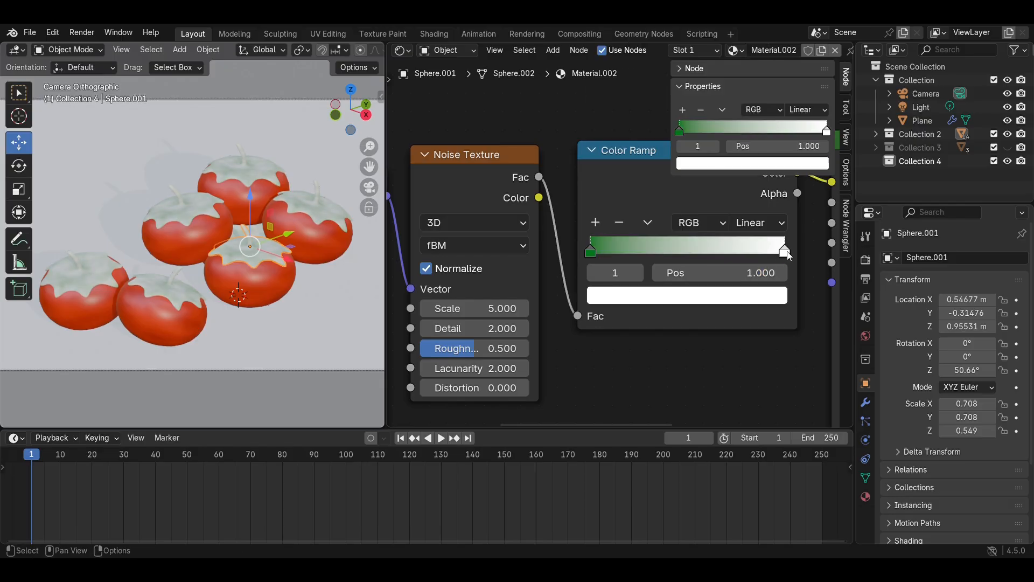
{"action": "left_click", "coordinate": [674, 305]}
{"action": "left_click", "coordinate": [598, 90]}
{"action": "left_click_drag", "start_coordinate": [758, 81], "coordinate": [754, 131]}
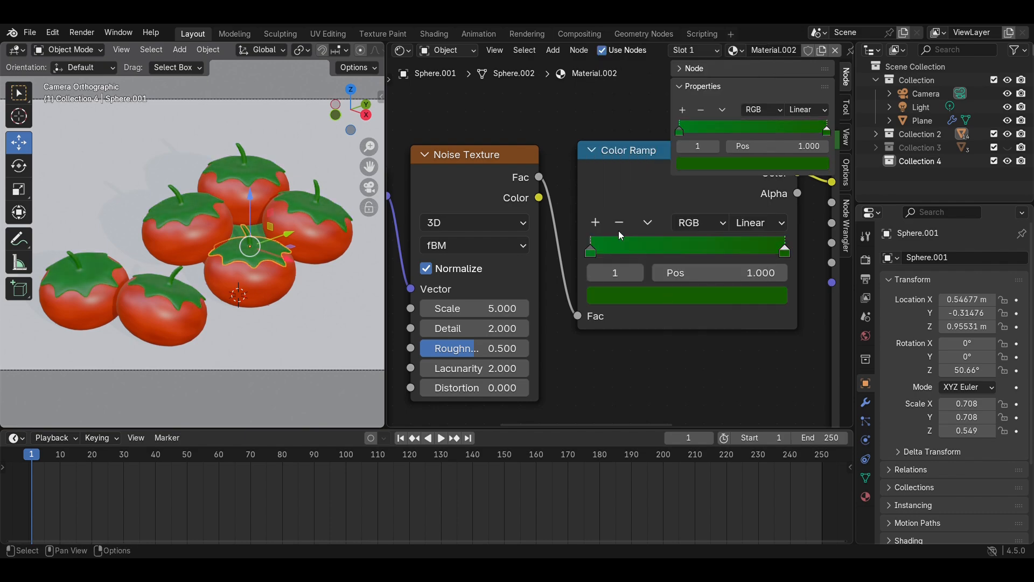
Step: Add a third Color Ramp stop and color the stop at position 0 yellow-green (#B1C541), with a green stop close behind it
{"action": "left_click", "coordinate": [596, 223]}
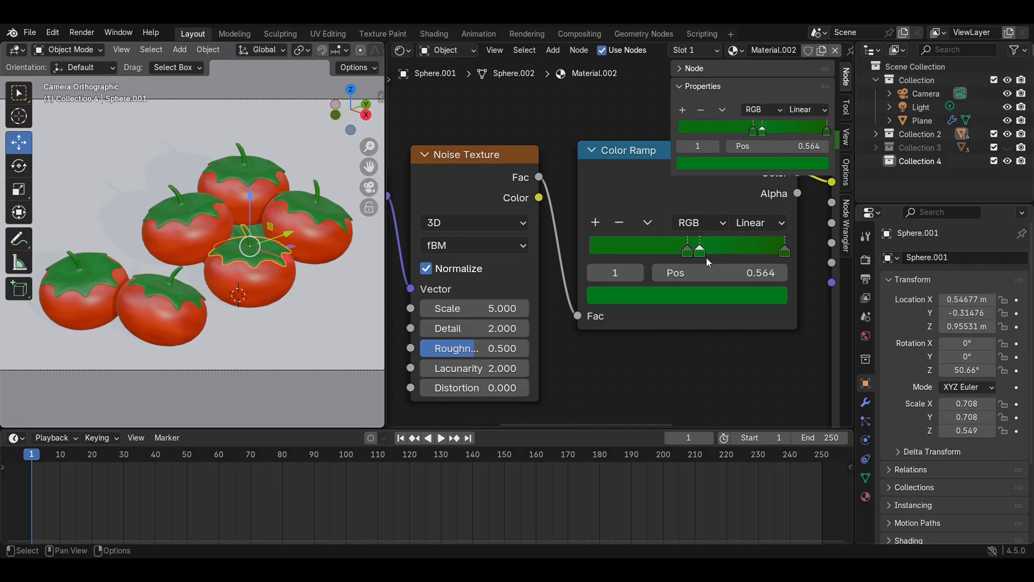
{"action": "left_click_drag", "start_coordinate": [659, 257], "coordinate": [607, 248]}
{"action": "left_click", "coordinate": [593, 251]}
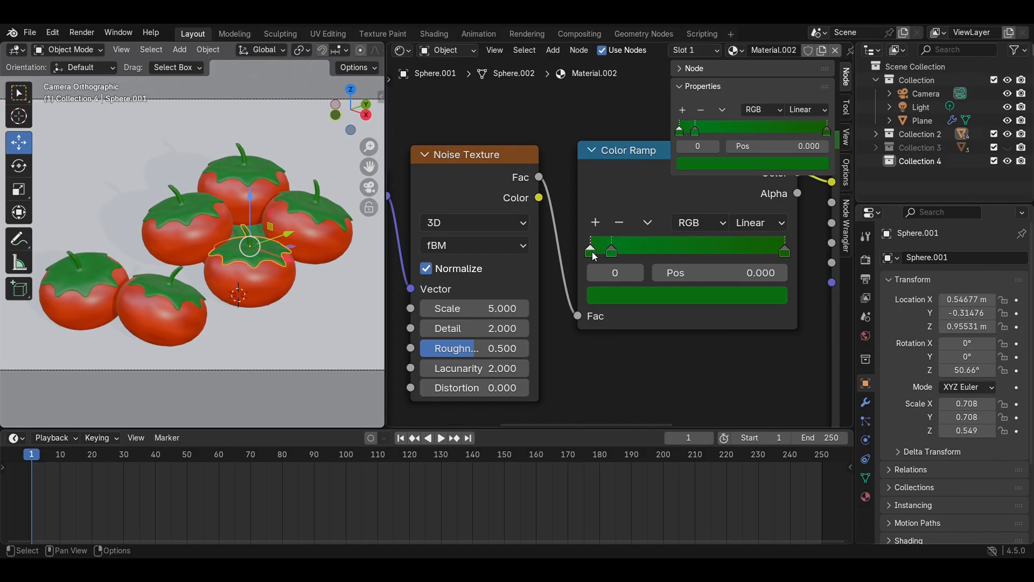
{"action": "left_click", "coordinate": [639, 300]}
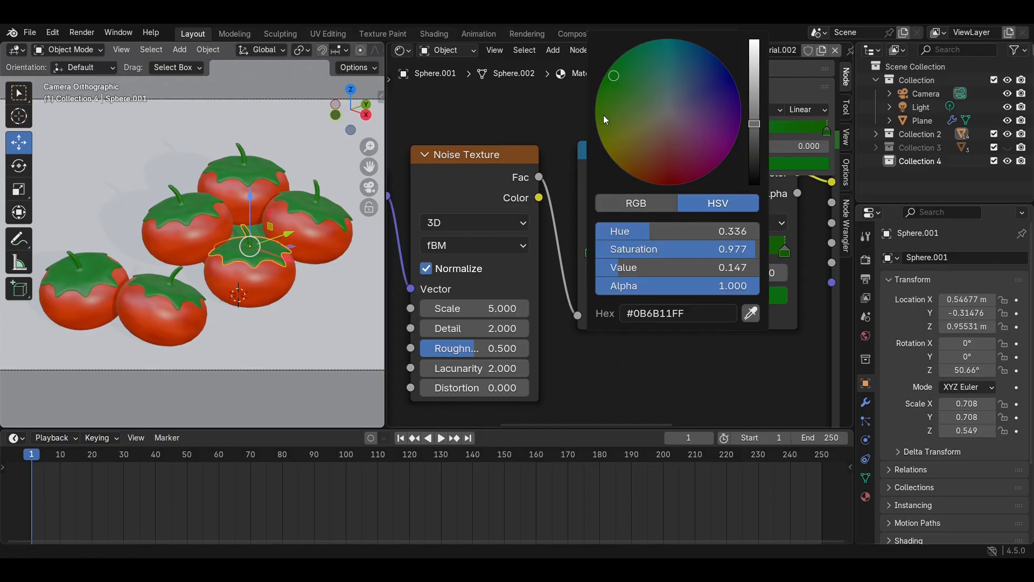
{"action": "left_click_drag", "start_coordinate": [604, 115], "coordinate": [632, 113]}
{"action": "left_click_drag", "start_coordinate": [663, 267], "coordinate": [730, 287]}
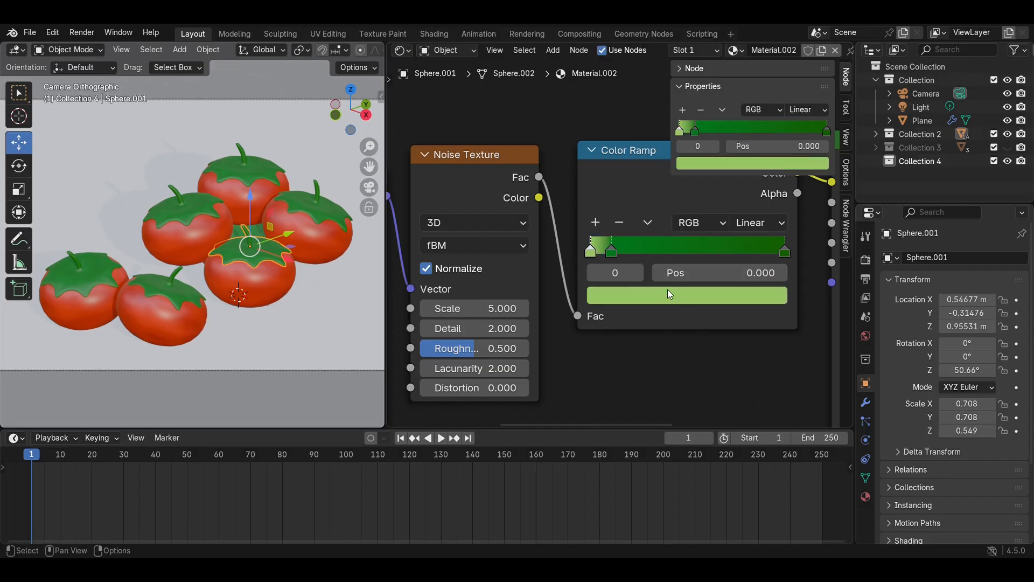
{"action": "left_click", "coordinate": [667, 294]}
{"action": "left_click_drag", "start_coordinate": [650, 158], "coordinate": [624, 129]}
Step: Reposition the Color Ramp stops, with the yellow-green one at 0.247 and the middle green one shortly after it
{"action": "scroll", "coordinate": [173, 297], "scroll_direction": "up", "scroll_amount": 2}
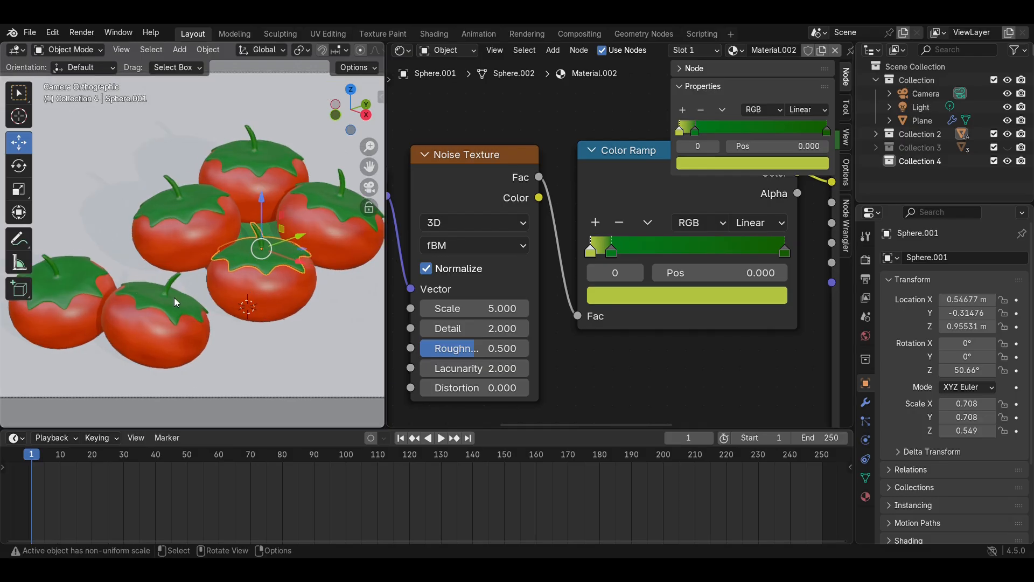
{"action": "scroll", "coordinate": [173, 297], "scroll_direction": "up", "scroll_amount": 2}
{"action": "left_click_drag", "start_coordinate": [626, 242], "coordinate": [678, 255]}
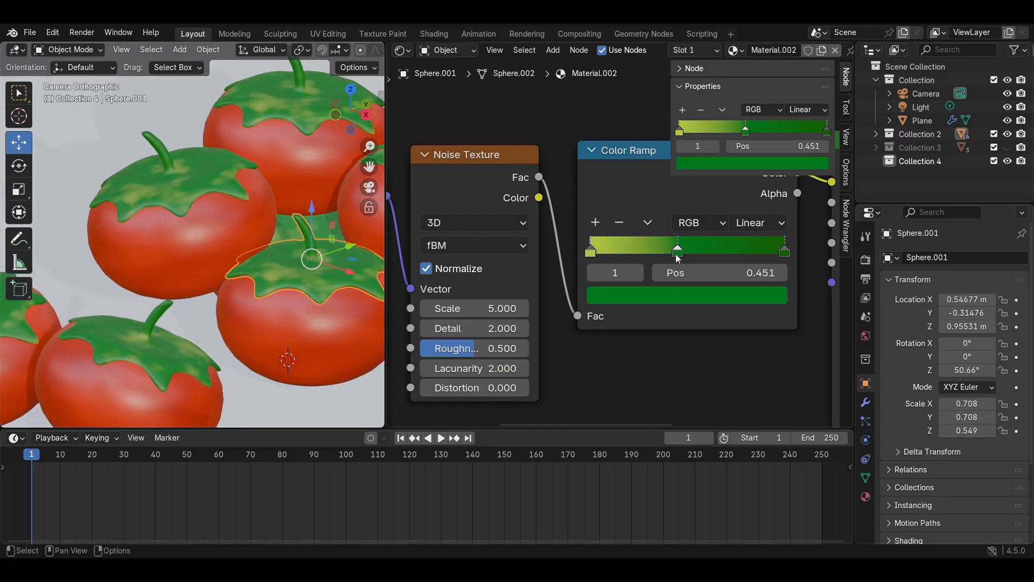
{"action": "left_click_drag", "start_coordinate": [610, 255], "coordinate": [659, 252]}
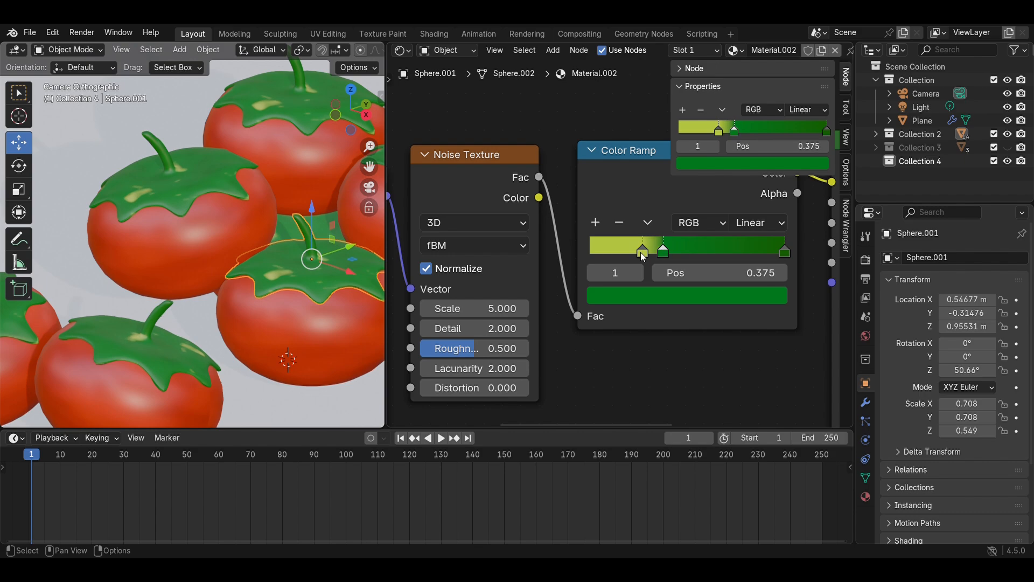
{"action": "mouse_move", "coordinate": [641, 252]}
{"action": "left_mouse_down"}
{"action": "mouse_move", "coordinate": [614, 252]}
{"action": "mouse_move", "coordinate": [669, 251]}
{"action": "mouse_move", "coordinate": [624, 251]}
{"action": "mouse_move", "coordinate": [640, 252]}
{"action": "left_mouse_up"}
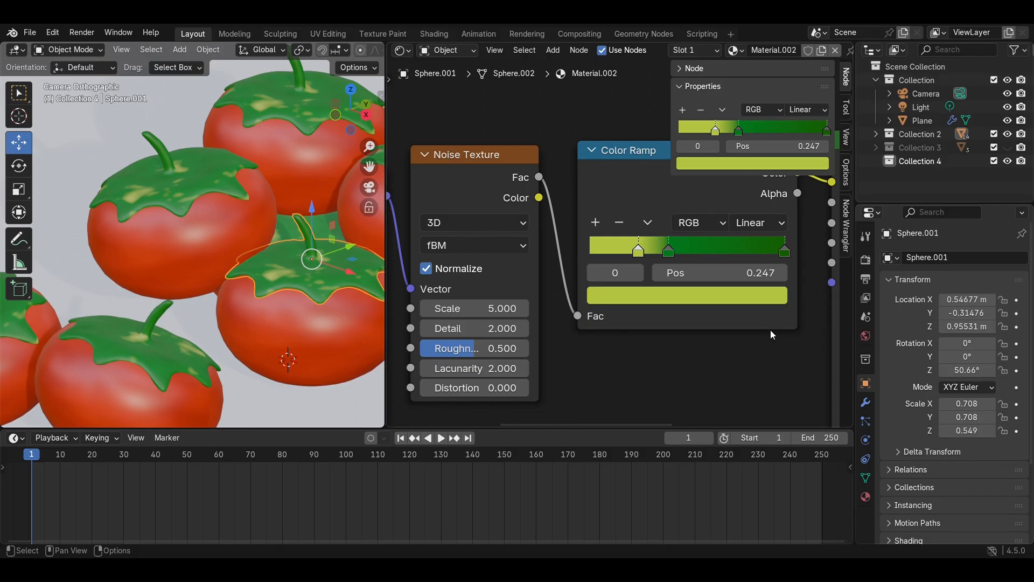
Step: Set the cap material's Principled BSDF roughness to 0.6
{"action": "scroll", "coordinate": [766, 335], "scroll_direction": "down", "scroll_amount": 1}
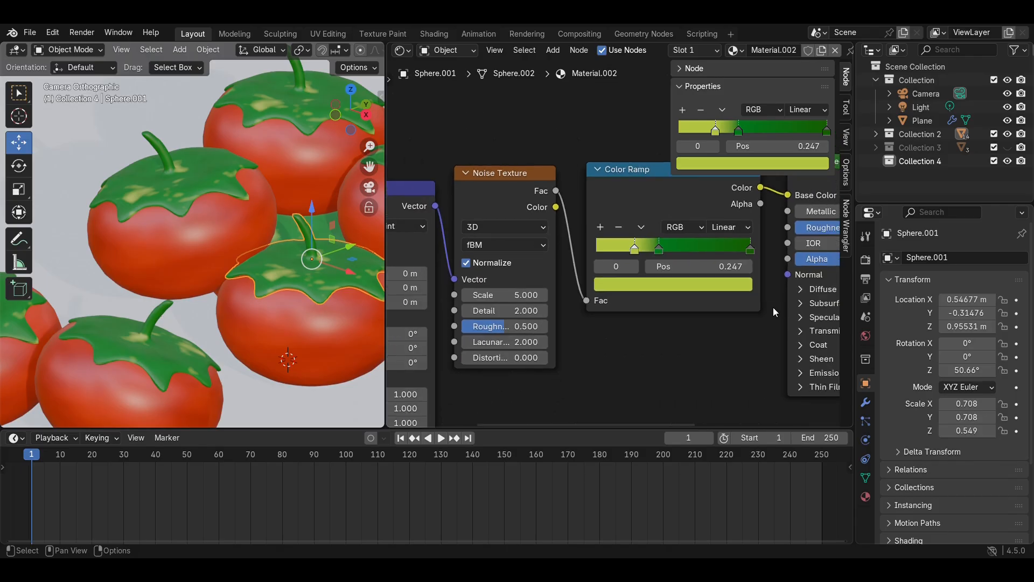
{"action": "scroll", "coordinate": [773, 307], "scroll_direction": "right", "scroll_amount": 5, "text": "ctrl"}
{"action": "double_click", "coordinate": [771, 253]}
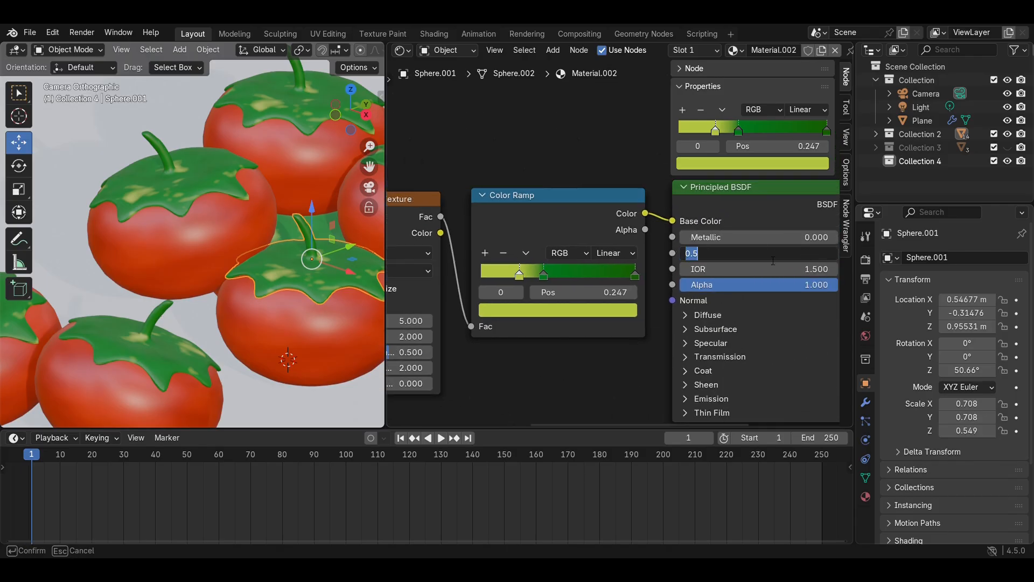
{"action": "type", "text": "0.6"}
{"action": "key", "text": "Return"}
Step: Add a Bump node and place it below the Color Ramp node
{"action": "scroll", "coordinate": [622, 387], "scroll_direction": "down", "scroll_amount": 1}
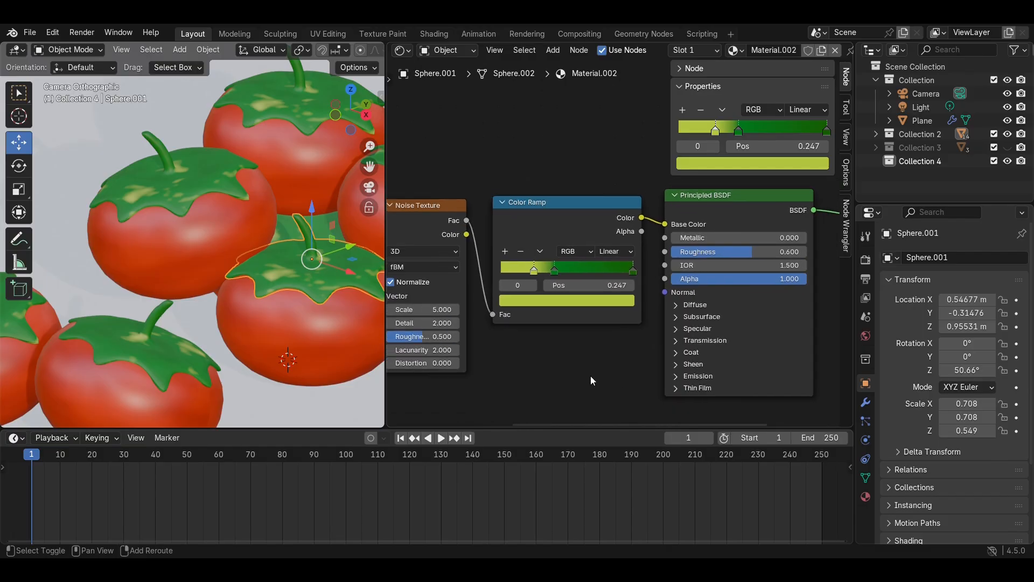
{"action": "key", "text": "shift+a"}
{"action": "type", "text": "bump"}
{"action": "key", "text": "Return"}
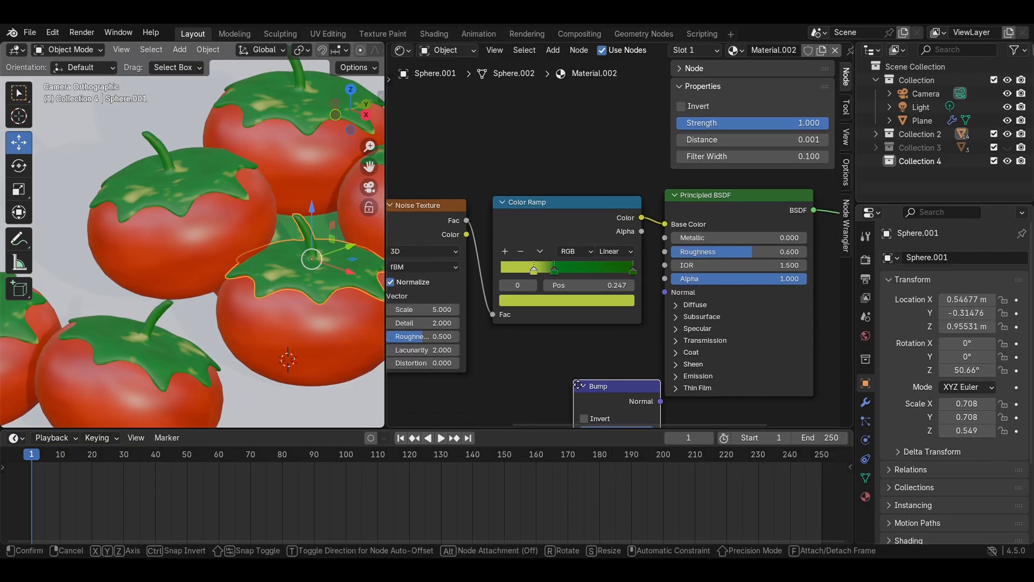
{"action": "left_click", "coordinate": [537, 356]}
Step: Darken the Color Ramp's yellow-green stop to an olive green
{"action": "left_click", "coordinate": [546, 299]}
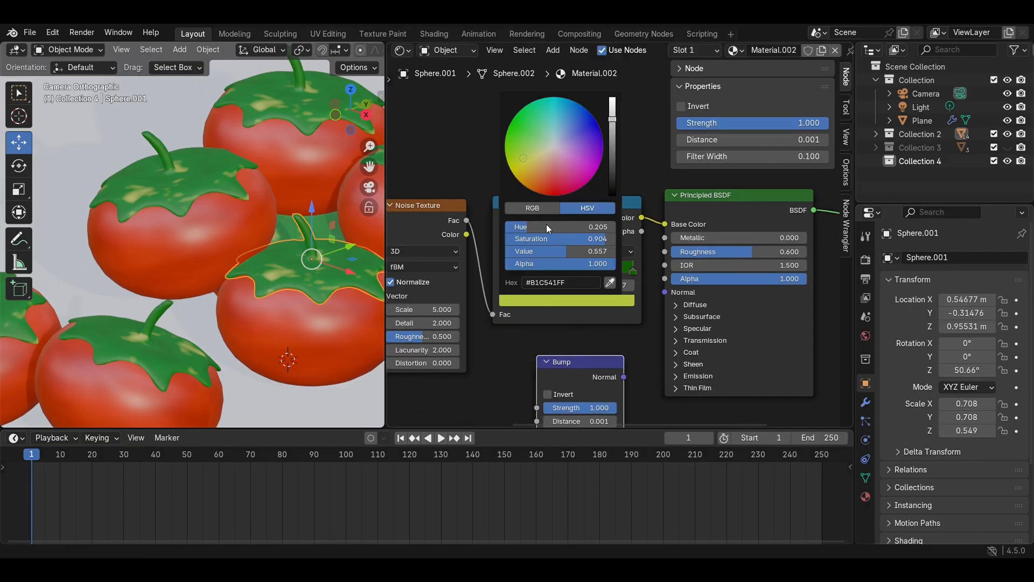
{"action": "left_click_drag", "start_coordinate": [612, 119], "coordinate": [613, 144]}
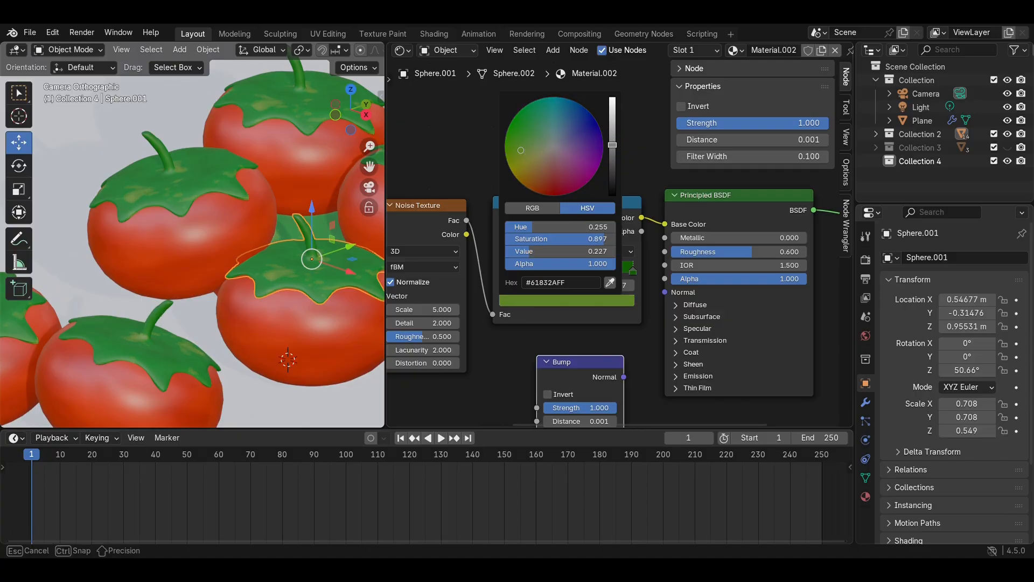
{"action": "mouse_move", "coordinate": [521, 151]}
{"action": "left_mouse_down"}
{"action": "mouse_move", "coordinate": [506, 163]}
{"action": "mouse_move", "coordinate": [520, 159]}
{"action": "left_mouse_up"}
Step: Connect the Bump's Normal output to the Principled BSDF's Normal input and the noise's Fac output to the Bump's Filter Width
{"action": "middle_click_drag", "start_coordinate": [503, 321], "coordinate": [513, 213]}
{"action": "left_click_drag", "start_coordinate": [635, 270], "coordinate": [673, 185]}
{"action": "left_click_drag", "start_coordinate": [476, 113], "coordinate": [547, 327]}
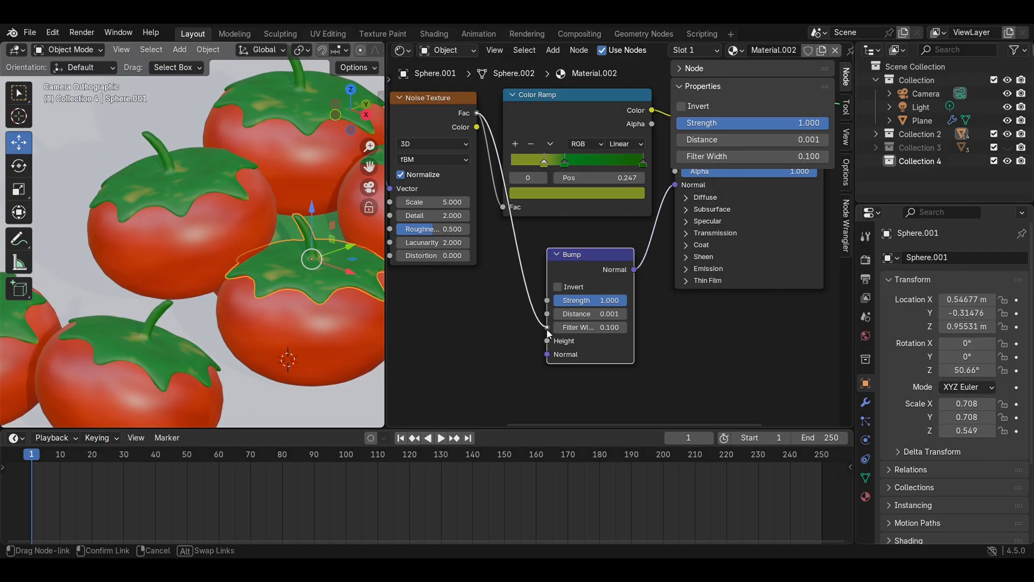
{"action": "left_click_drag", "start_coordinate": [567, 266], "coordinate": [543, 269]}
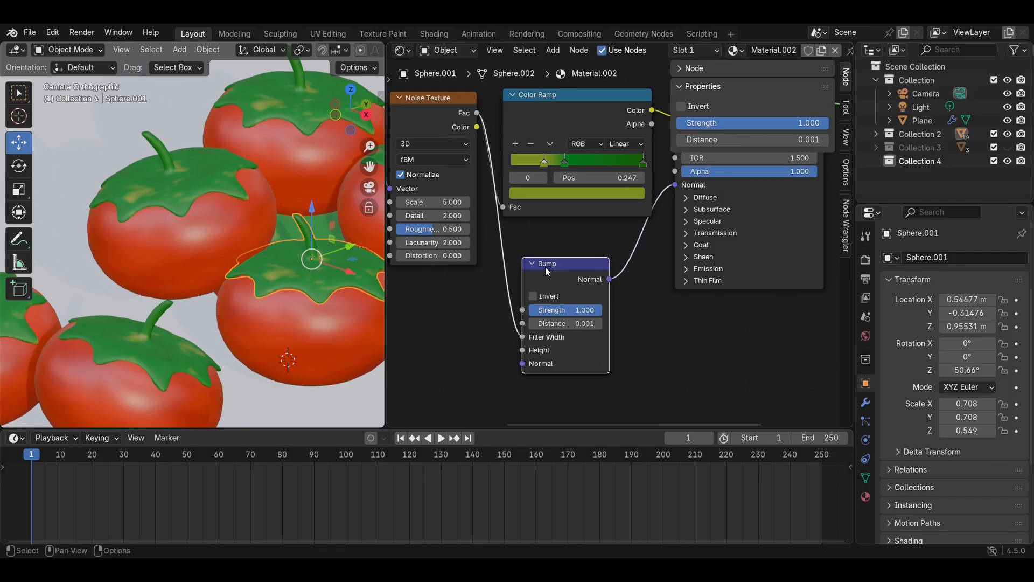
Step: Set the Bump node's distance to 0.1
{"action": "left_click", "coordinate": [583, 324]}
{"action": "key", "text": "BackSpace"}
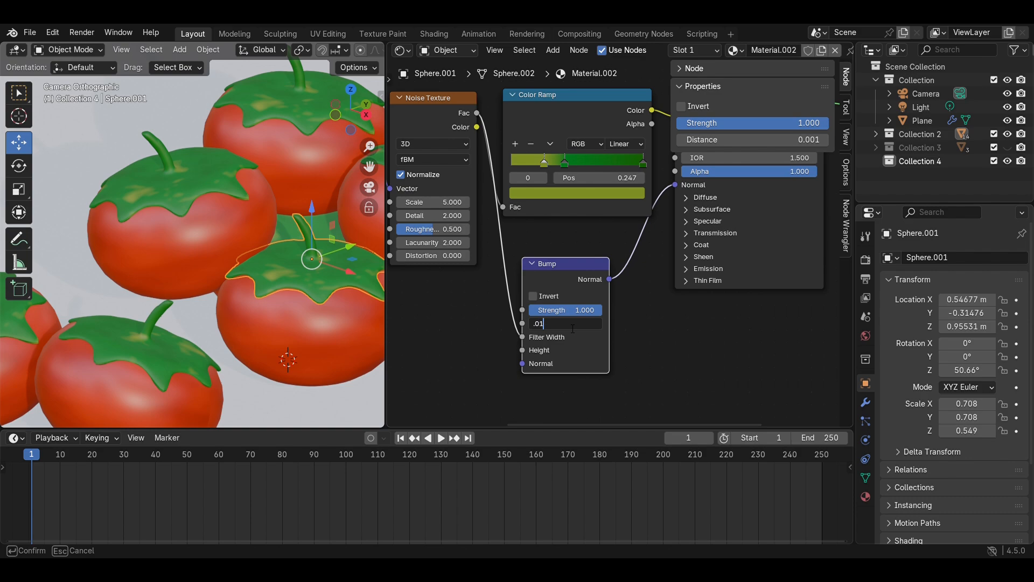
{"action": "type", "text": ".05"}
{"action": "key", "text": "Return"}
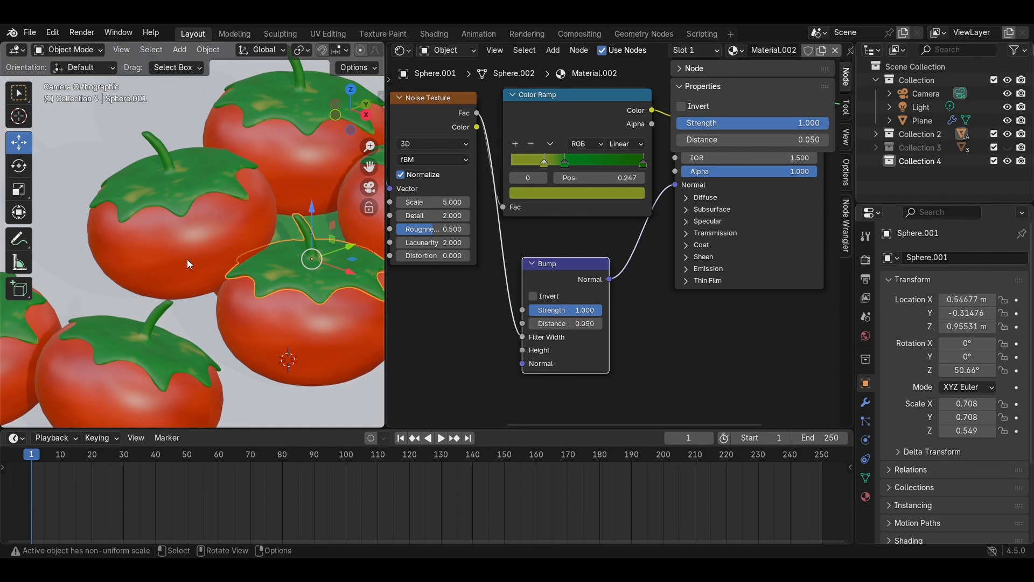
{"action": "scroll", "coordinate": [189, 253], "scroll_direction": "up", "scroll_amount": 2}
{"action": "left_click_drag", "start_coordinate": [565, 324], "coordinate": [593, 323]}
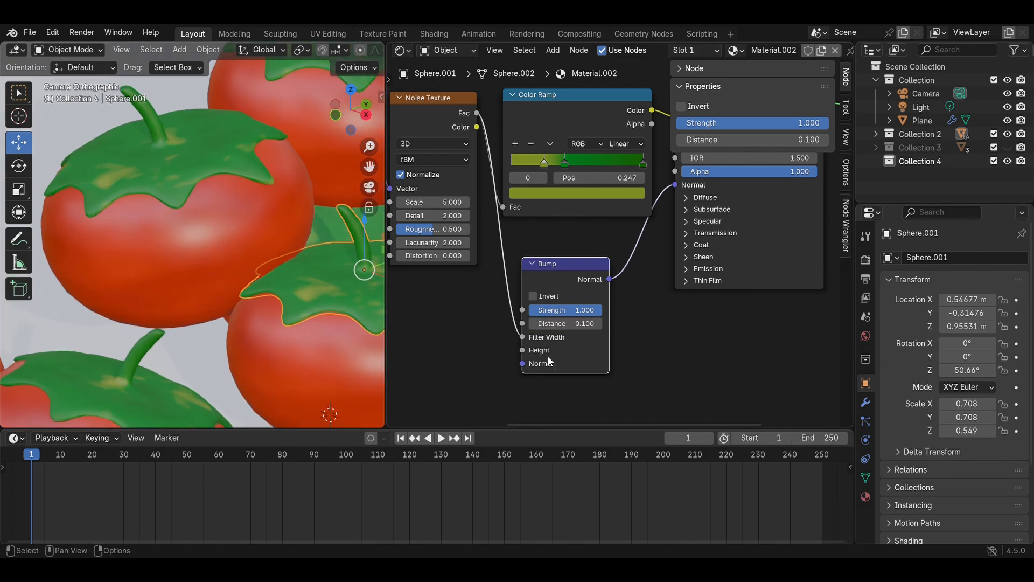
Step: Set the cap material's Noise Texture scale to 3
{"action": "middle_click_drag", "start_coordinate": [506, 252], "coordinate": [581, 264]}
{"action": "scroll", "coordinate": [235, 251], "scroll_direction": "up", "scroll_amount": 2}
{"action": "scroll", "coordinate": [235, 251], "scroll_direction": "down", "scroll_amount": 2}
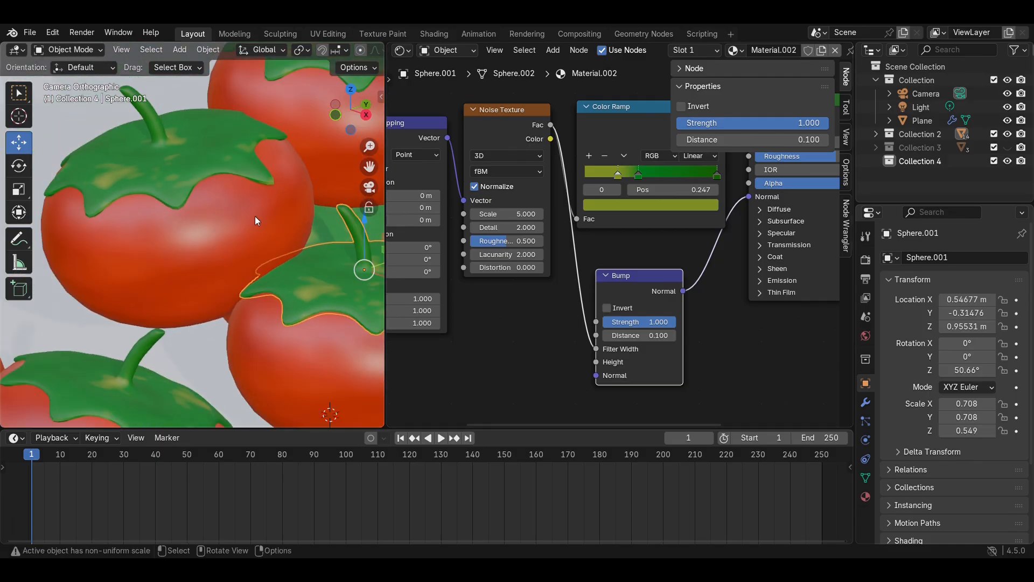
{"action": "left_click_drag", "start_coordinate": [508, 214], "coordinate": [539, 213]}
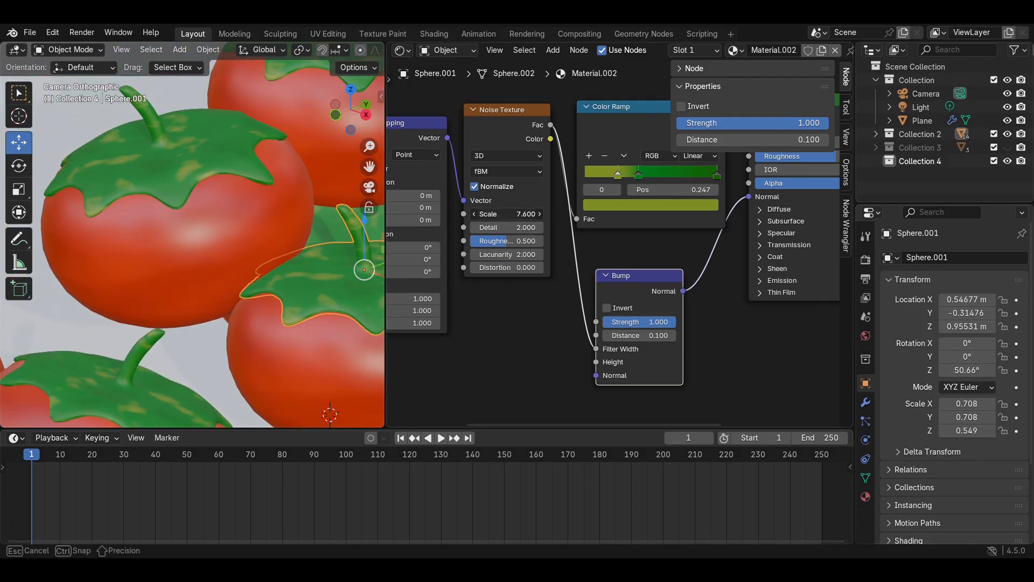
{"action": "left_click", "coordinate": [522, 216]}
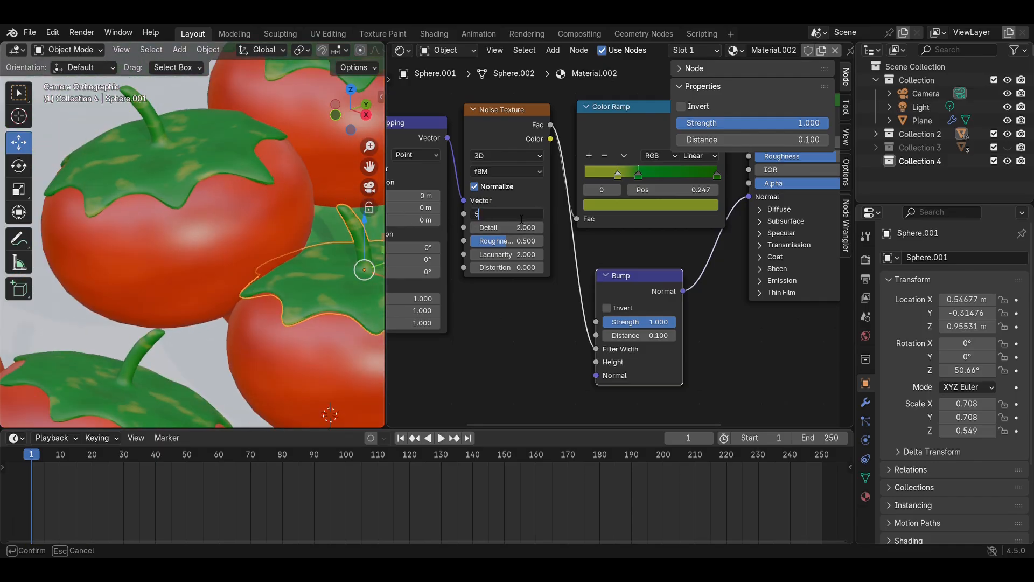
{"action": "type", "text": "3"}
{"action": "key", "text": "Return"}
{"action": "scroll", "coordinate": [305, 217], "scroll_direction": "down", "scroll_amount": 3}
{"action": "scroll", "coordinate": [302, 222], "scroll_direction": "up", "scroll_amount": 5}
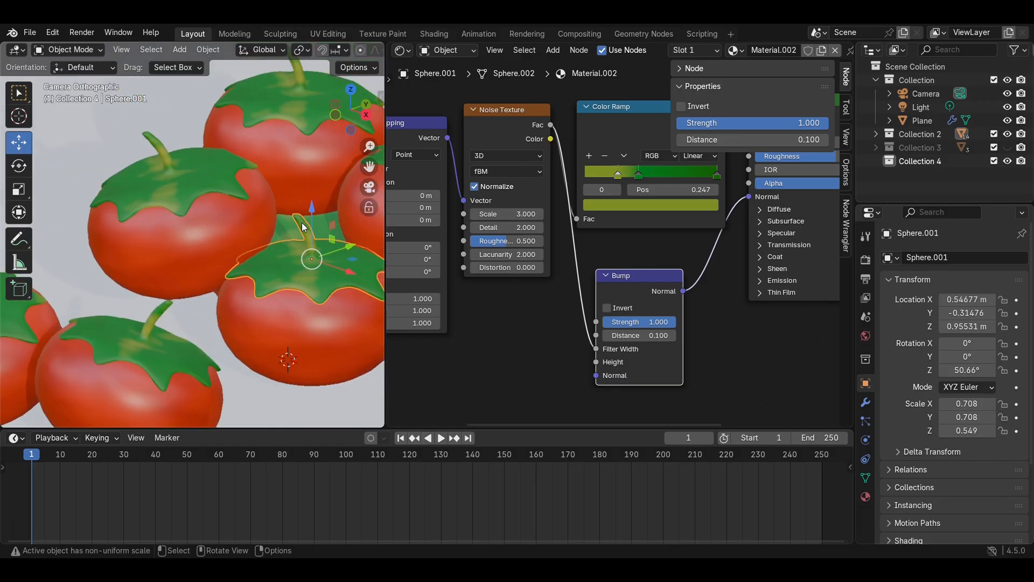
Step: Try a scale of 10 on the cap material's Noise Texture
{"action": "left_click", "coordinate": [512, 214]}
{"action": "type", "text": "10"}
{"action": "key", "text": "Return"}
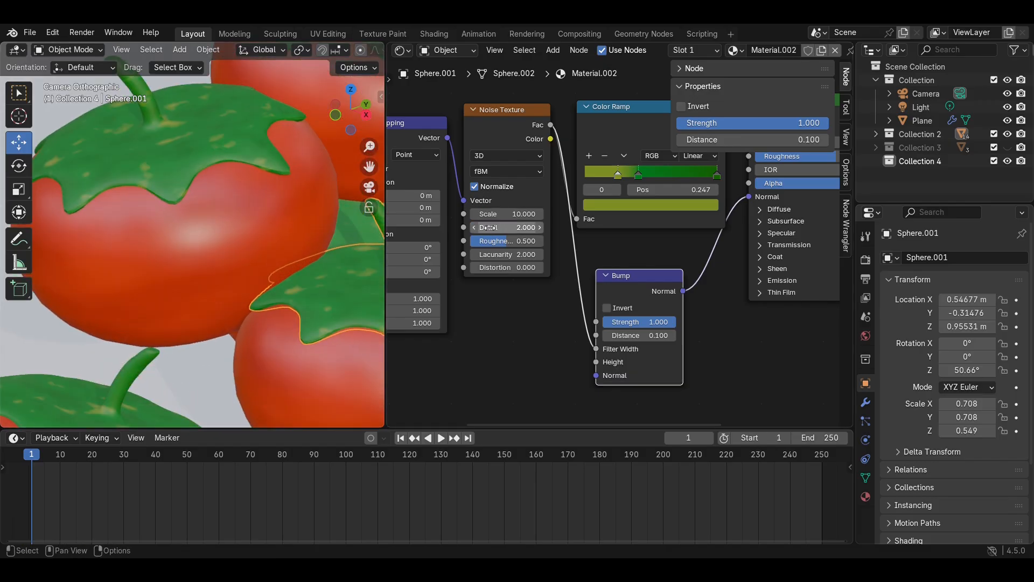
{"action": "scroll", "coordinate": [356, 263], "scroll_direction": "up", "scroll_amount": 3}
{"action": "scroll", "coordinate": [345, 253], "scroll_direction": "down", "scroll_amount": 5}
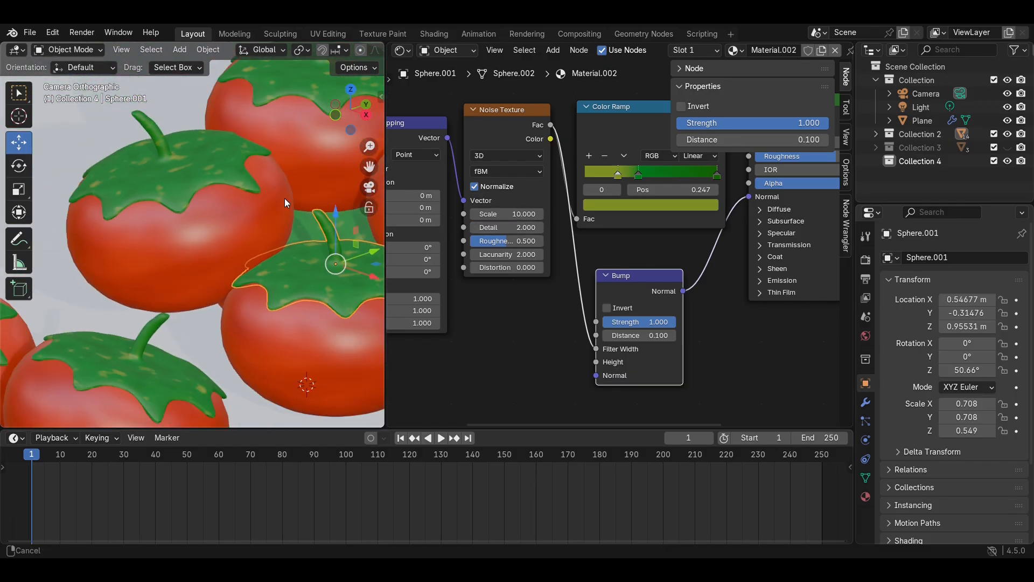
Step: Set the cap material's Noise Texture scale to 7
{"action": "left_click", "coordinate": [514, 219]}
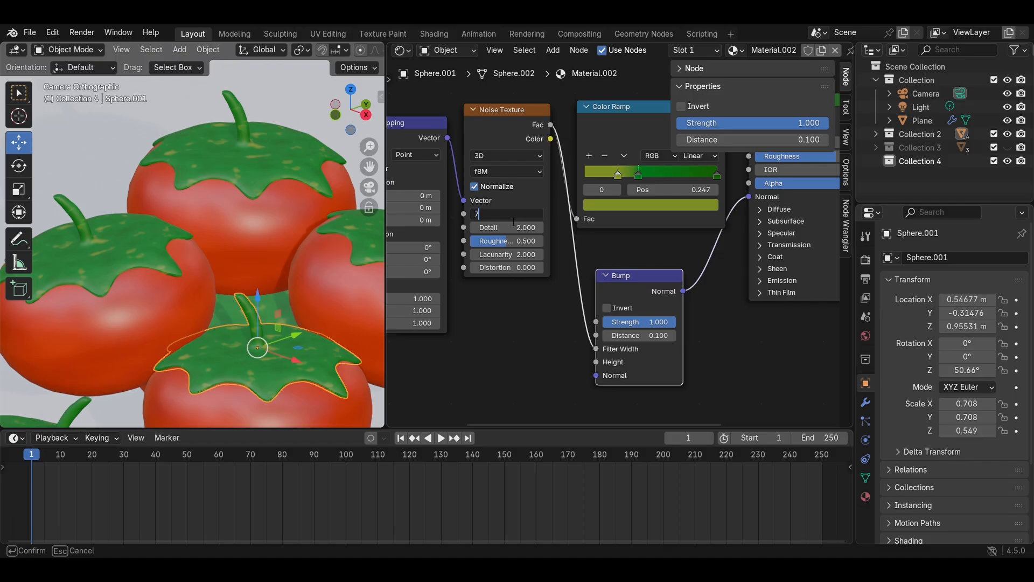
{"action": "type", "text": "7"}
{"action": "key", "text": "Return"}
Step: Try higher detail on the cap's Noise Texture, first 12 and finally 10
{"action": "scroll", "coordinate": [513, 251], "scroll_direction": "up", "scroll_amount": 3}
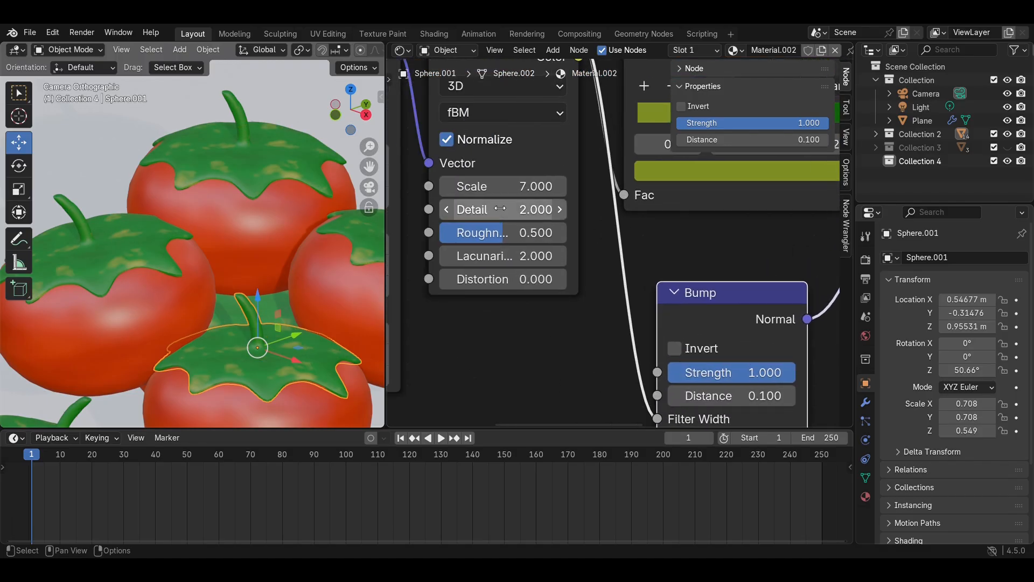
{"action": "left_click_drag", "start_coordinate": [500, 209], "coordinate": [531, 209]}
{"action": "scroll", "coordinate": [284, 315], "scroll_direction": "up", "scroll_amount": 2}
{"action": "middle_click_drag", "start_coordinate": [283, 314], "coordinate": [177, 67], "text": "shift"}
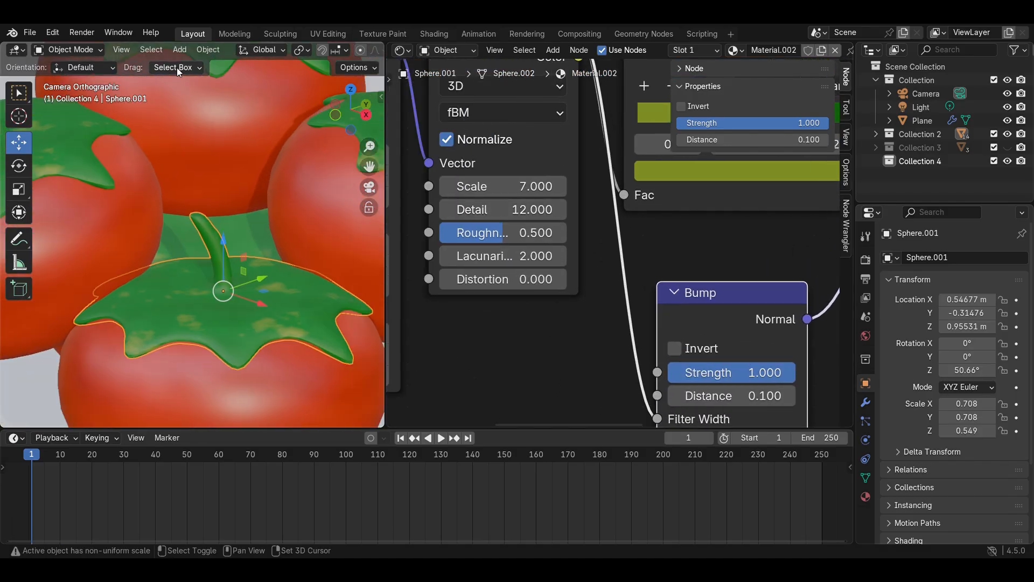
{"action": "scroll", "coordinate": [302, 312], "scroll_direction": "up", "scroll_amount": 4}
{"action": "middle_click_drag", "start_coordinate": [302, 312], "coordinate": [256, 154], "text": "shift"}
{"action": "left_click_drag", "start_coordinate": [512, 212], "coordinate": [512, 211]}
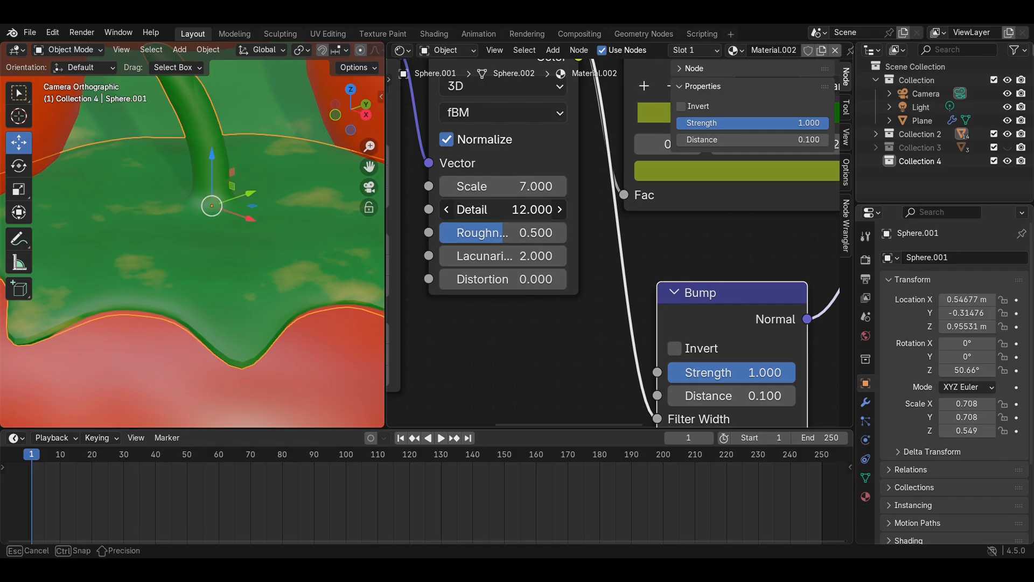
{"action": "type", "text": "10"}
{"action": "key", "text": "Return"}
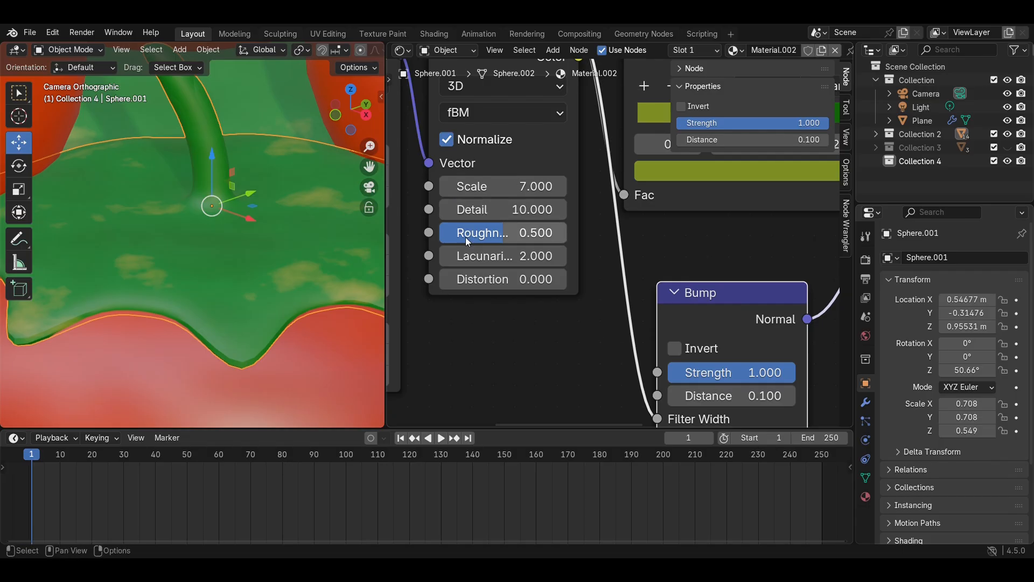
Step: Set the cap's Noise Texture roughness to 0.6
{"action": "mouse_move", "coordinate": [496, 234]}
{"action": "left_mouse_down"}
{"action": "mouse_move", "coordinate": [517, 234]}
{"action": "mouse_move", "coordinate": [502, 234]}
{"action": "left_mouse_up"}
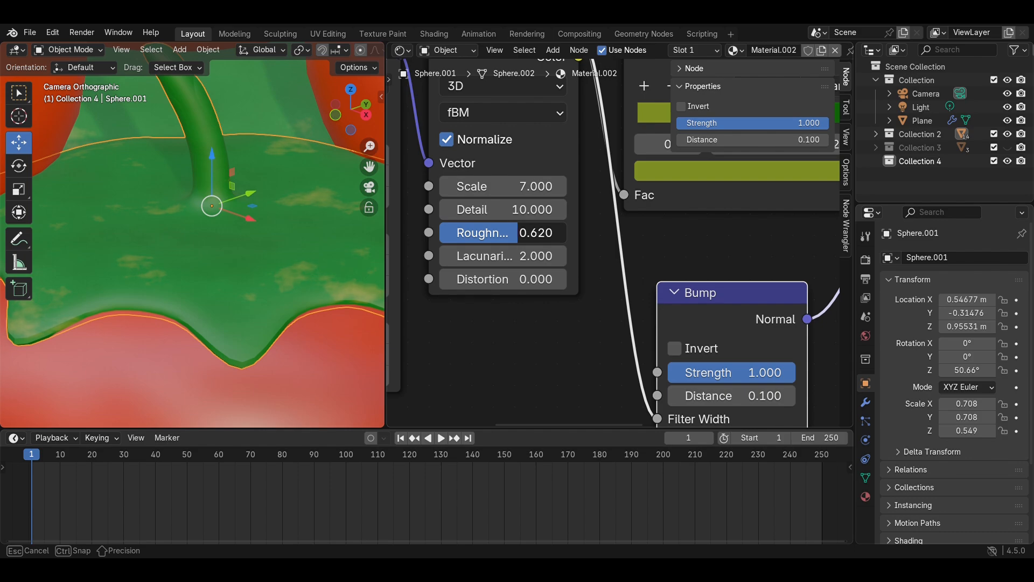
{"action": "left_click", "coordinate": [531, 234]}
{"action": "type", "text": ".6"}
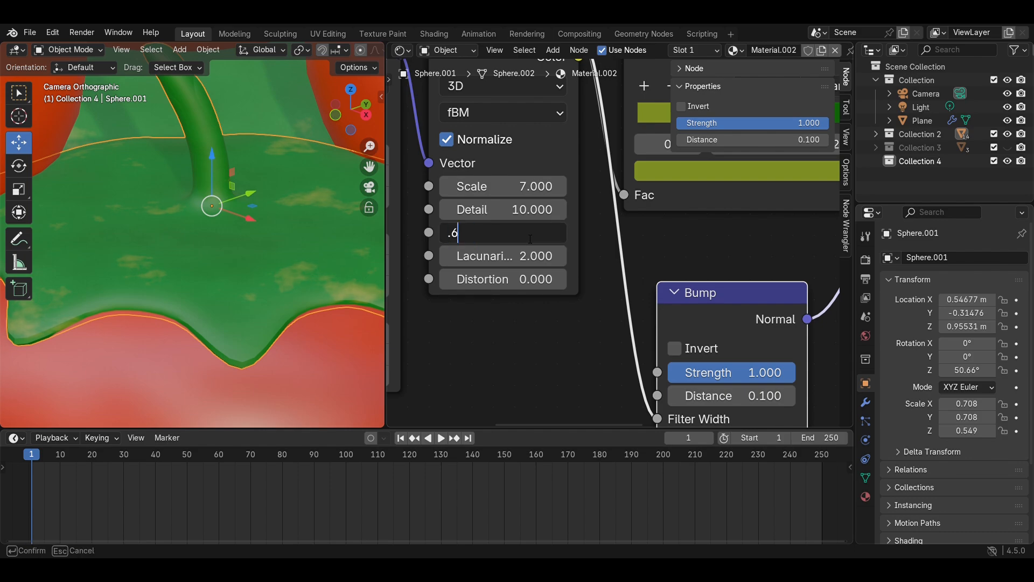
{"action": "key", "text": "Return"}
Step: Set the cap's Noise Texture detail to 5 and save the file
{"action": "left_click_drag", "start_coordinate": [531, 209], "coordinate": [485, 209]}
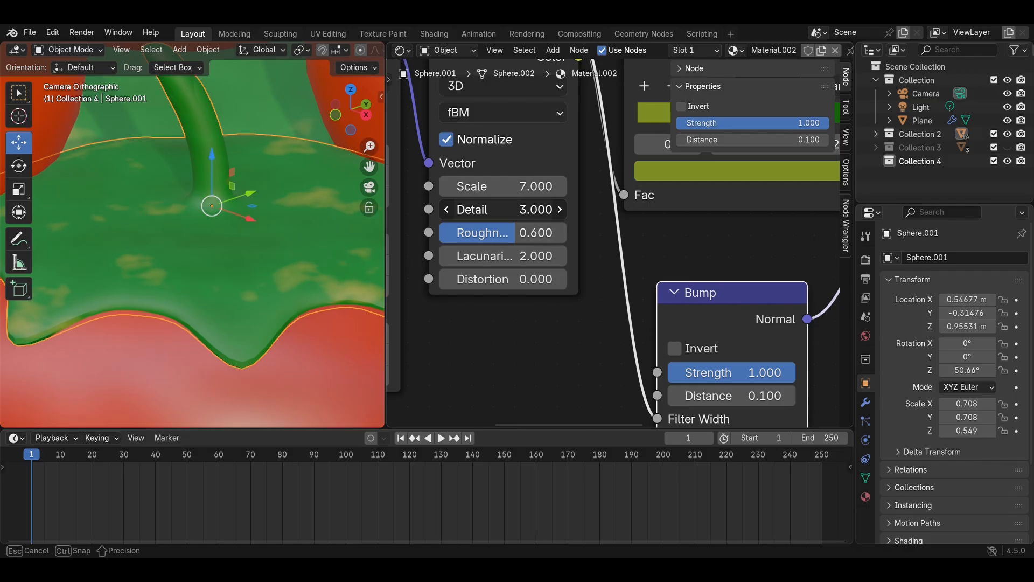
{"action": "left_click", "coordinate": [533, 209]}
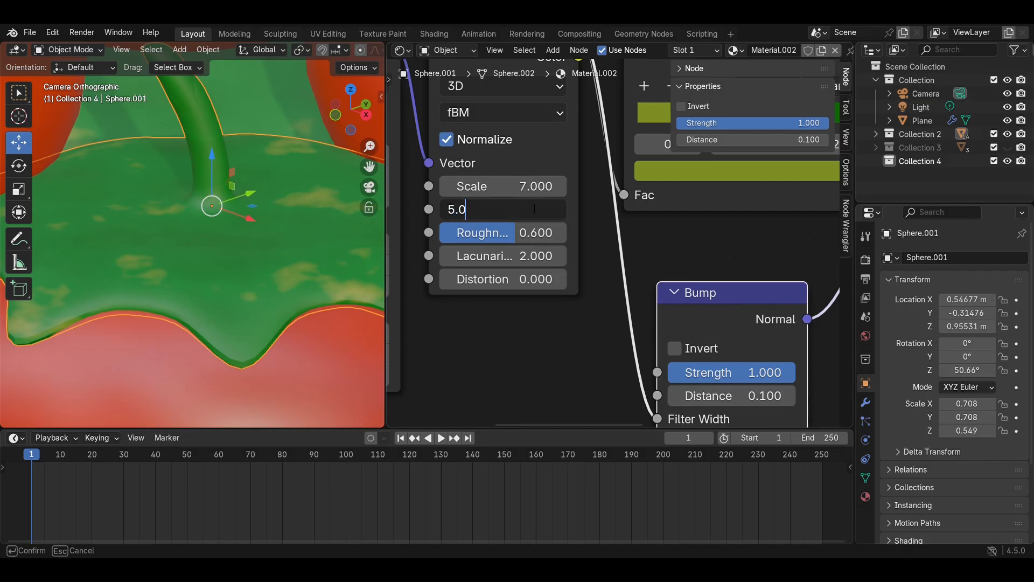
{"action": "type", "text": "5.0"}
{"action": "key", "text": "Return"}
{"action": "key", "text": "ctrl+s"}
Step: Unhide the woven basket and create a new material for its body
{"action": "scroll", "coordinate": [136, 244], "scroll_direction": "down", "scroll_amount": 6}
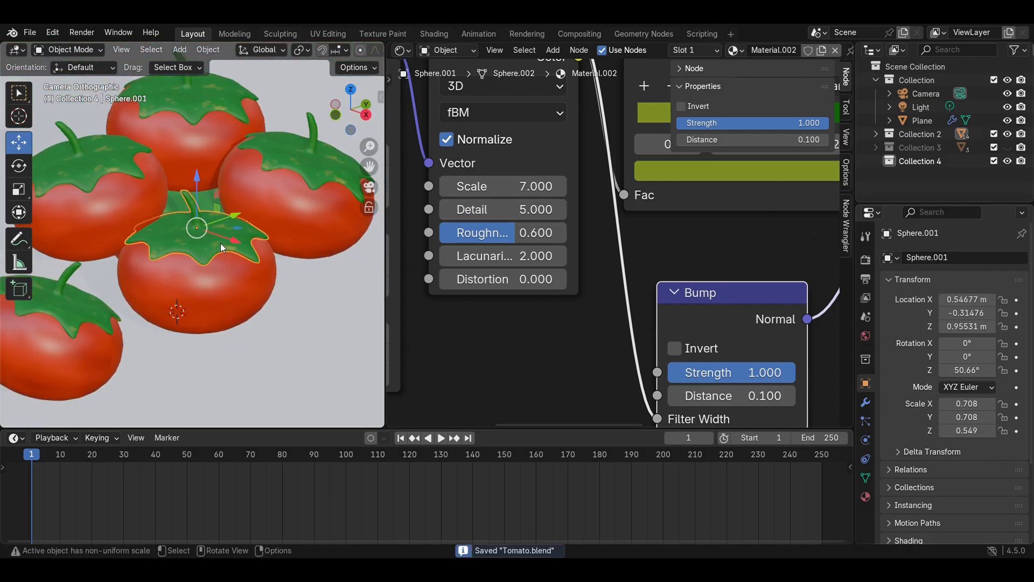
{"action": "scroll", "coordinate": [223, 240], "scroll_direction": "down", "scroll_amount": 2}
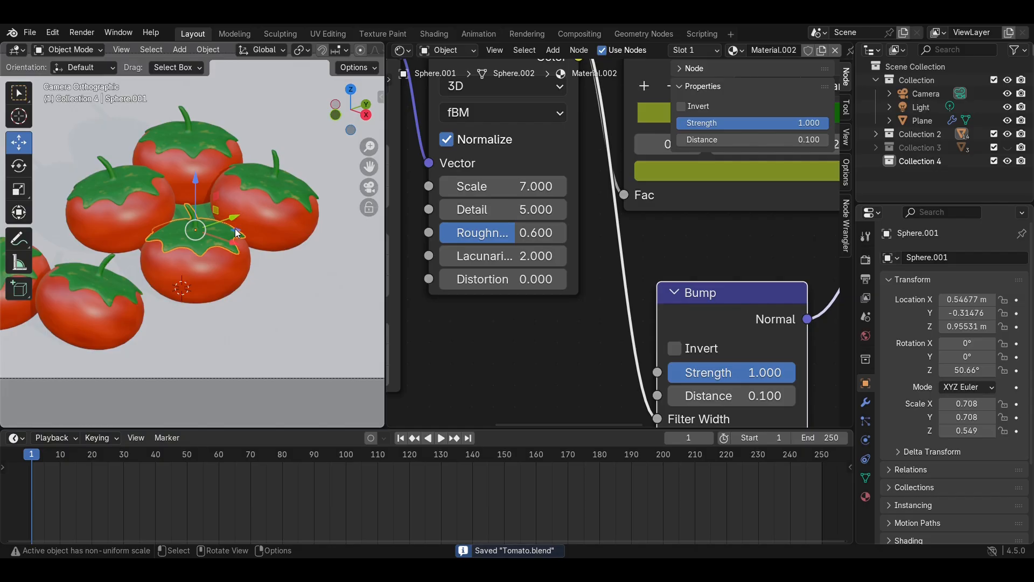
{"action": "key", "text": "alt+h"}
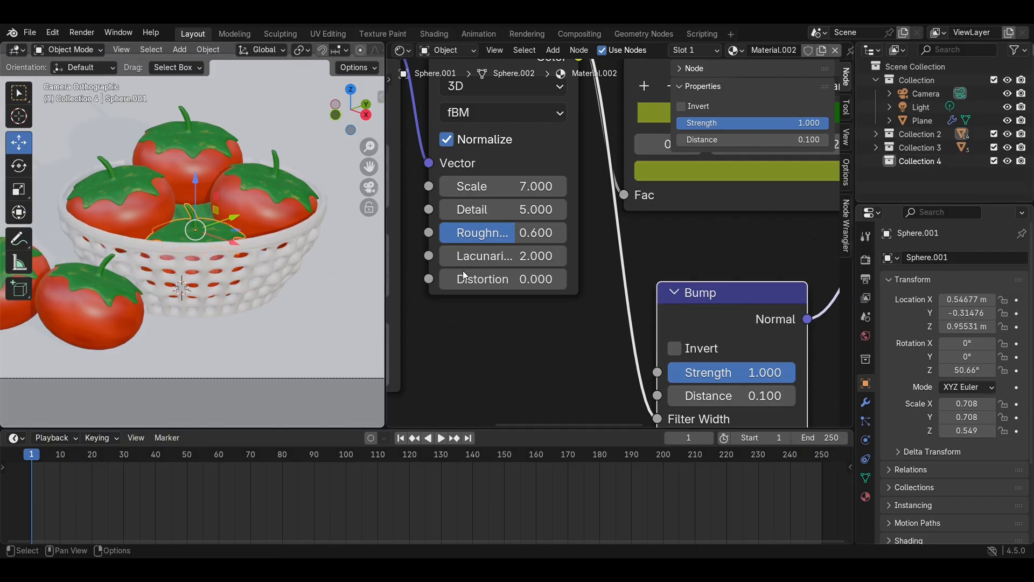
{"action": "left_click", "coordinate": [226, 259]}
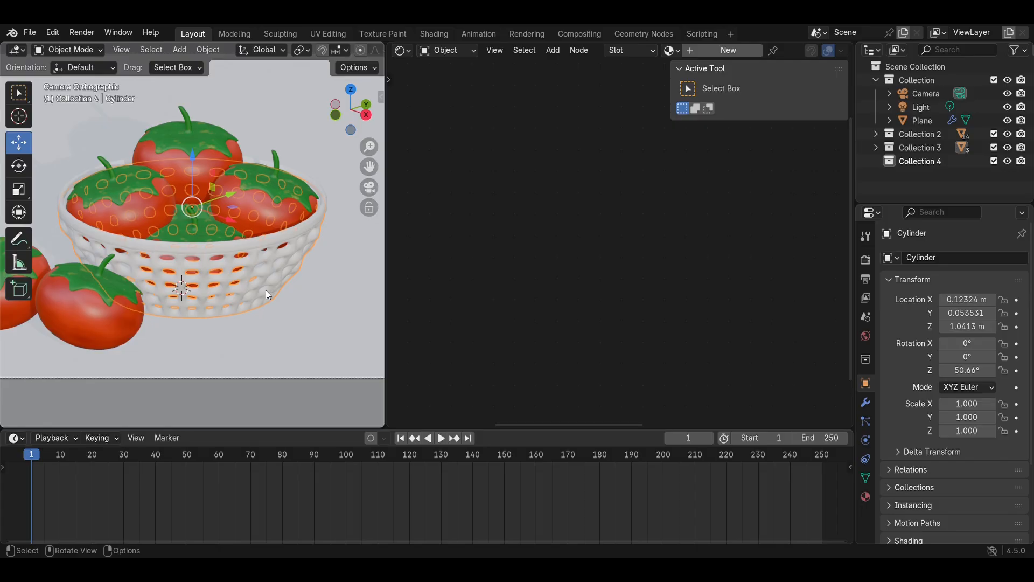
{"action": "left_click", "coordinate": [727, 50]}
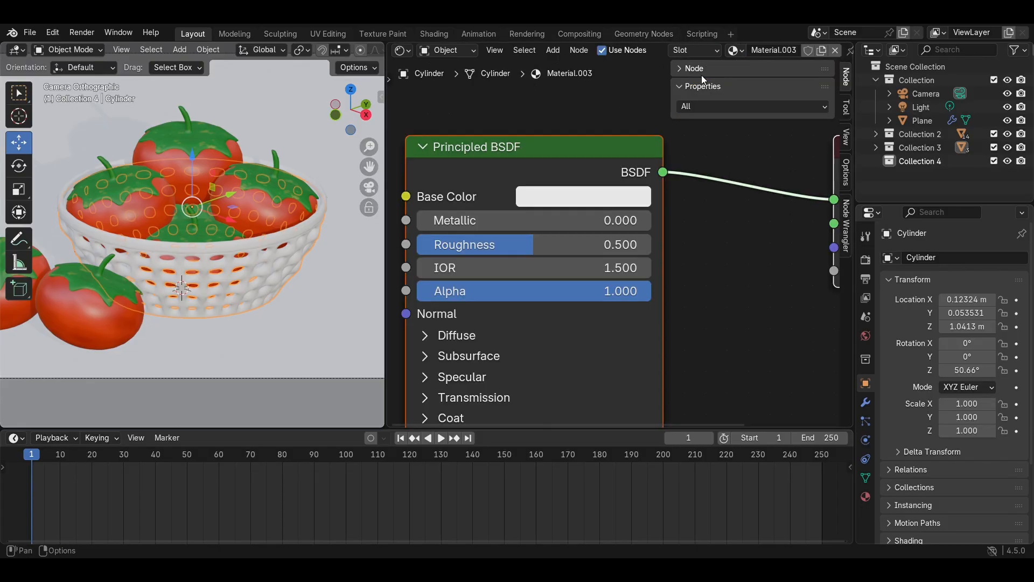
Step: Add a Noise Texture driving the basket's Base Color, together with Mapping and Texture Coordinate nodes
{"action": "scroll", "coordinate": [560, 299], "scroll_direction": "down", "scroll_amount": 4}
{"action": "key", "text": "shift+a"}
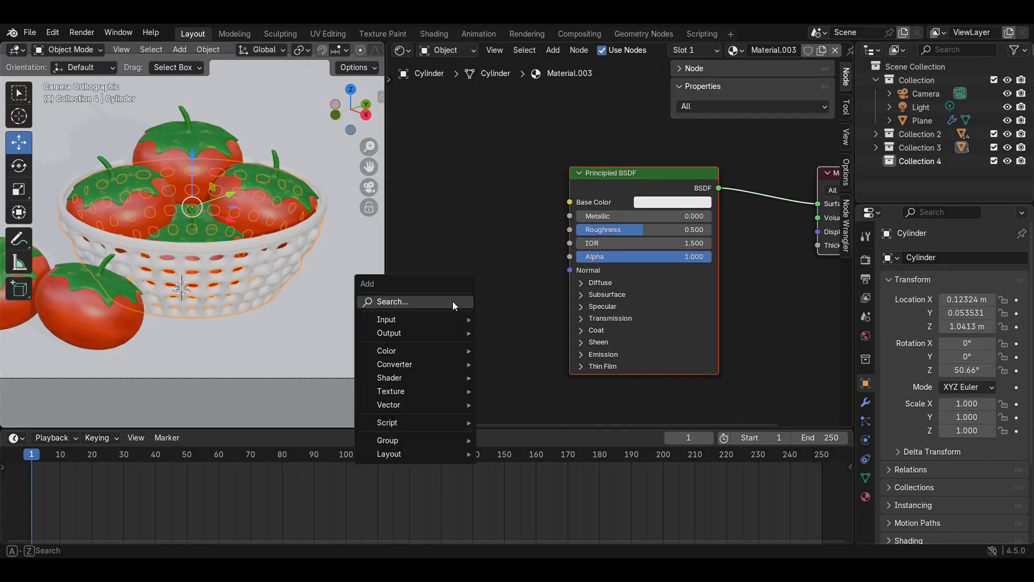
{"action": "left_click", "coordinate": [454, 301]}
{"action": "type", "text": "nois"}
{"action": "key", "text": "Return"}
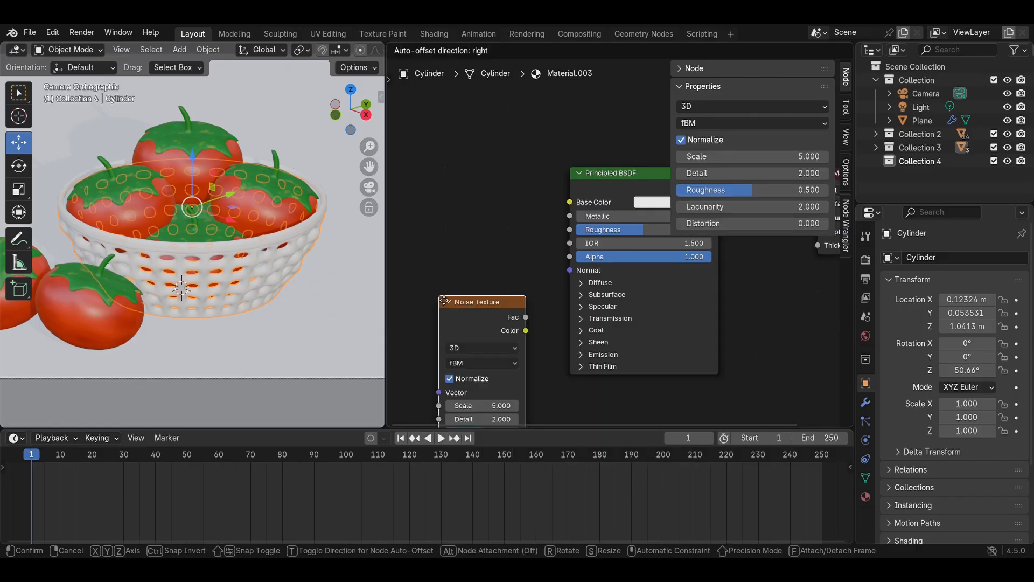
{"action": "left_click", "coordinate": [462, 167]}
{"action": "left_click_drag", "start_coordinate": [547, 197], "coordinate": [569, 202]}
{"action": "key", "text": "ctrl+t"}
Step: Insert a Color Ramp between the basket's Noise Texture and the Principled BSDF's Base Color
{"action": "scroll", "coordinate": [492, 197], "scroll_direction": "down", "scroll_amount": 2}
{"action": "middle_click_drag", "start_coordinate": [492, 197], "coordinate": [624, 211]}
{"action": "key", "text": "shift+a"}
{"action": "type", "text": "col"}
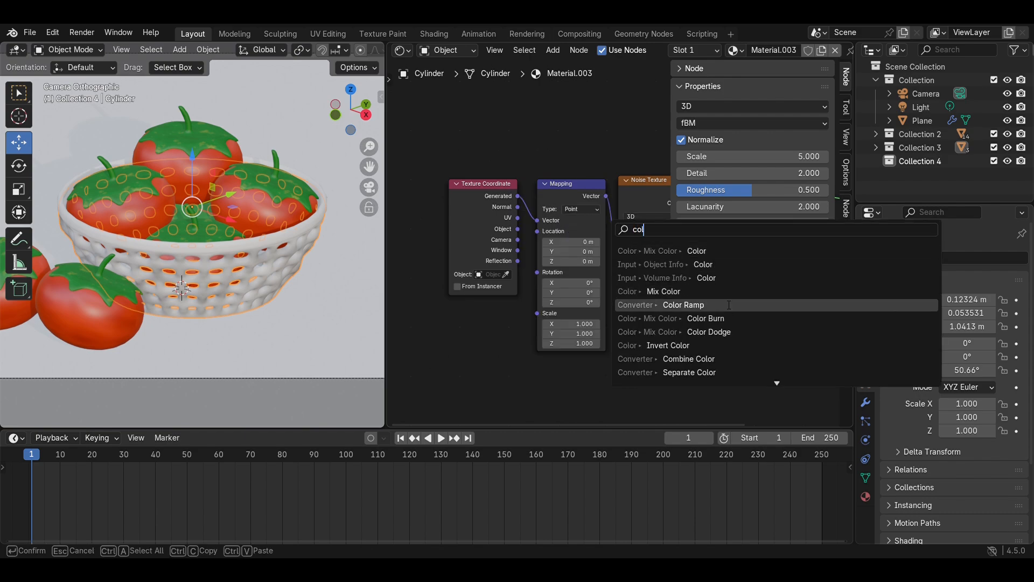
{"action": "left_click", "coordinate": [729, 305]}
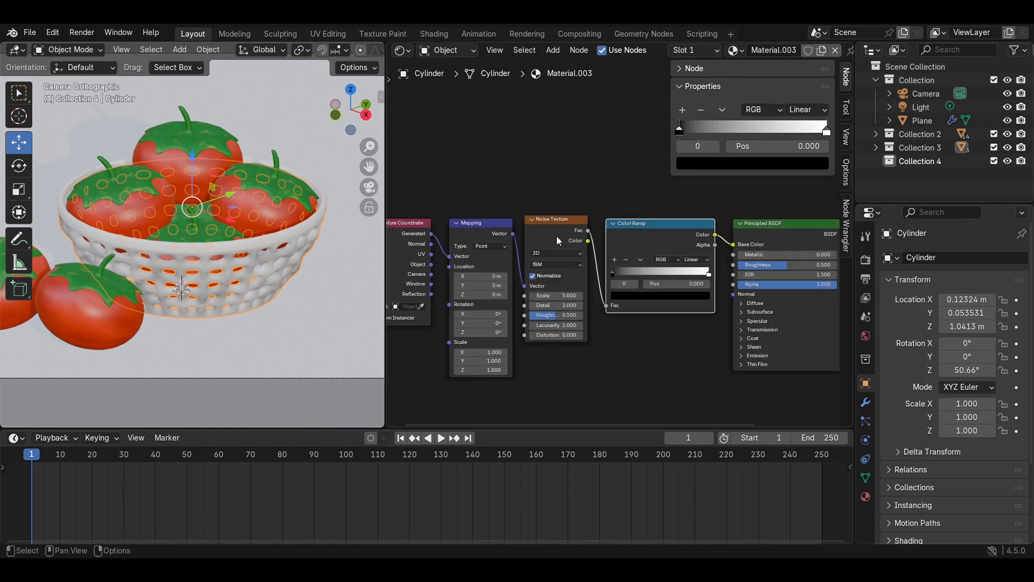
Step: Duplicate the Noise Texture below the original and connect the Mapping's Vector output to the copy's Vector input
{"action": "key", "text": "shift+d"}
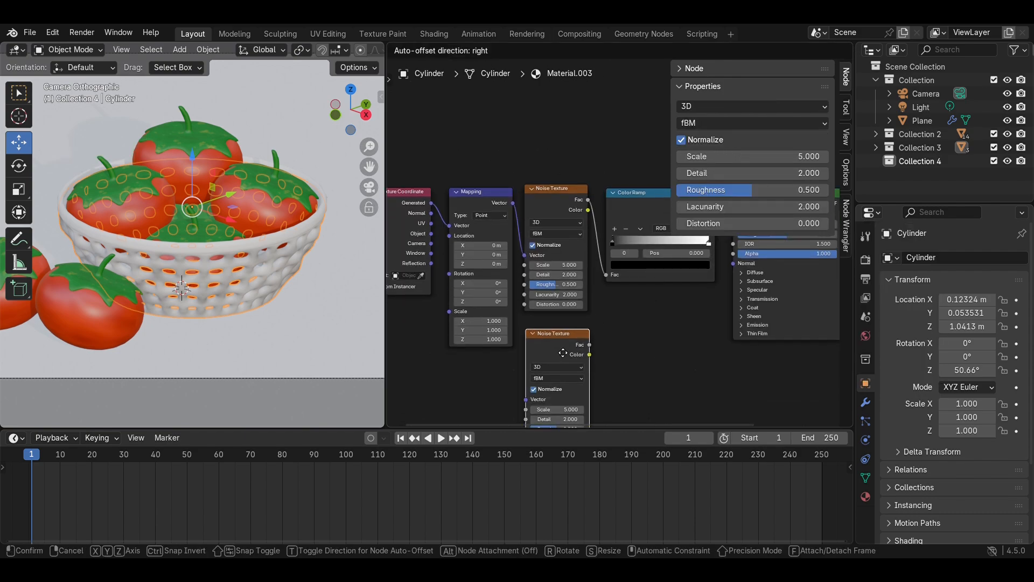
{"action": "left_click", "coordinate": [562, 353]}
{"action": "left_click_drag", "start_coordinate": [513, 203], "coordinate": [526, 399]}
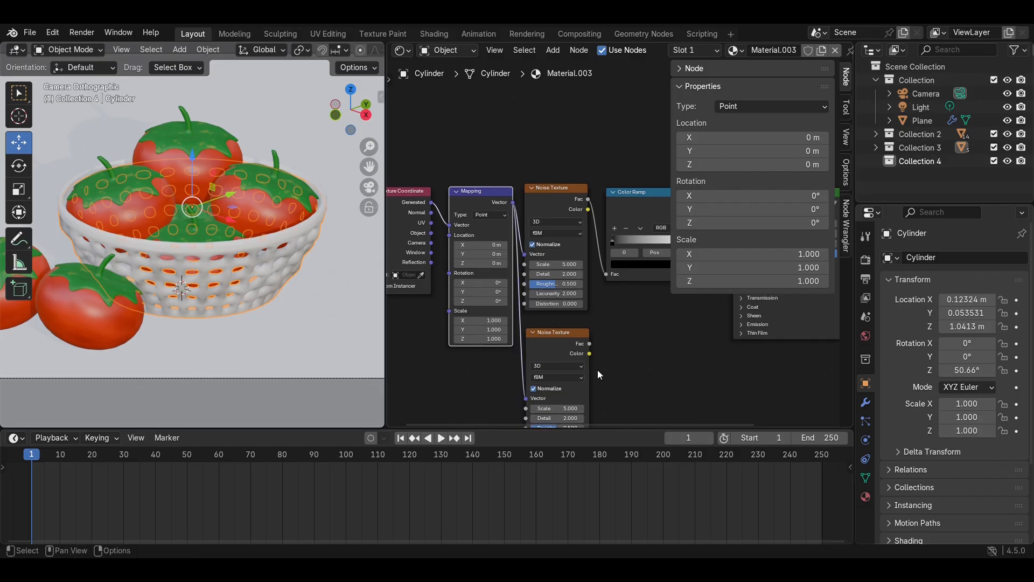
Step: Change the Color Ramp's black stop to a dark brown
{"action": "scroll", "coordinate": [632, 359], "scroll_direction": "up", "scroll_amount": 3}
{"action": "scroll", "coordinate": [633, 359], "scroll_direction": "up", "scroll_amount": 2}
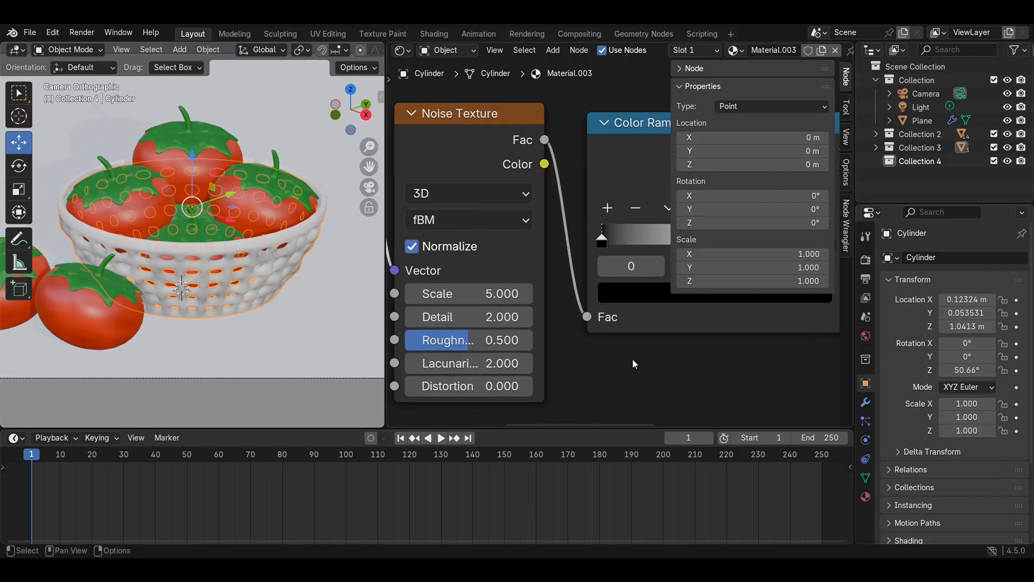
{"action": "middle_click_drag", "start_coordinate": [635, 364], "coordinate": [593, 402]}
{"action": "scroll", "coordinate": [619, 386], "scroll_direction": "down", "scroll_amount": 1}
{"action": "scroll", "coordinate": [546, 328], "scroll_direction": "down", "scroll_amount": 1}
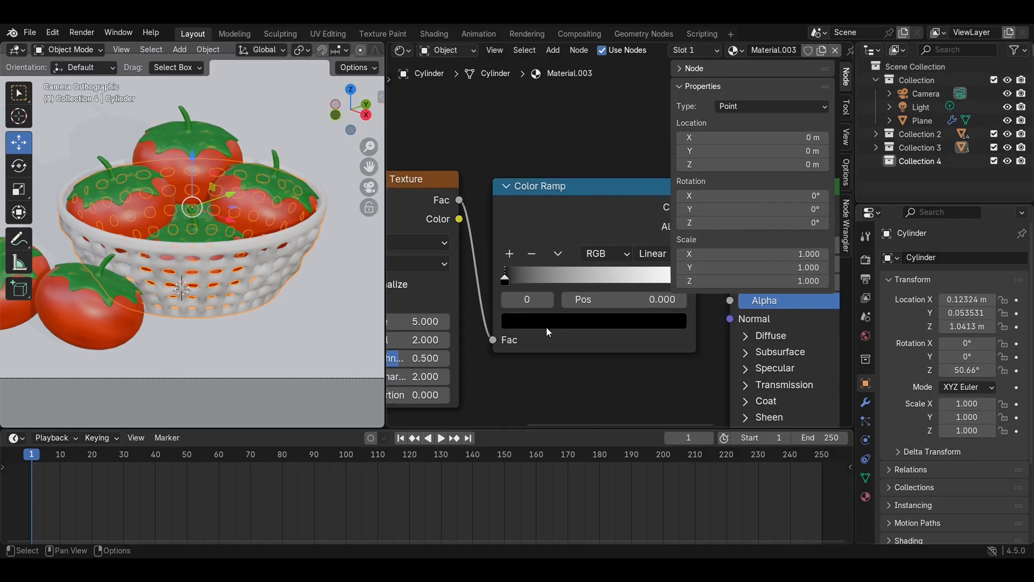
{"action": "left_click", "coordinate": [555, 321]}
{"action": "left_click_drag", "start_coordinate": [657, 89], "coordinate": [656, 100]}
{"action": "left_click_drag", "start_coordinate": [587, 132], "coordinate": [542, 167]}
{"action": "left_click_drag", "start_coordinate": [657, 100], "coordinate": [656, 128]}
Step: Change the Color Ramp's white stop to a slightly darkened golden orange
{"action": "middle_click_drag", "start_coordinate": [514, 287], "coordinate": [457, 292]}
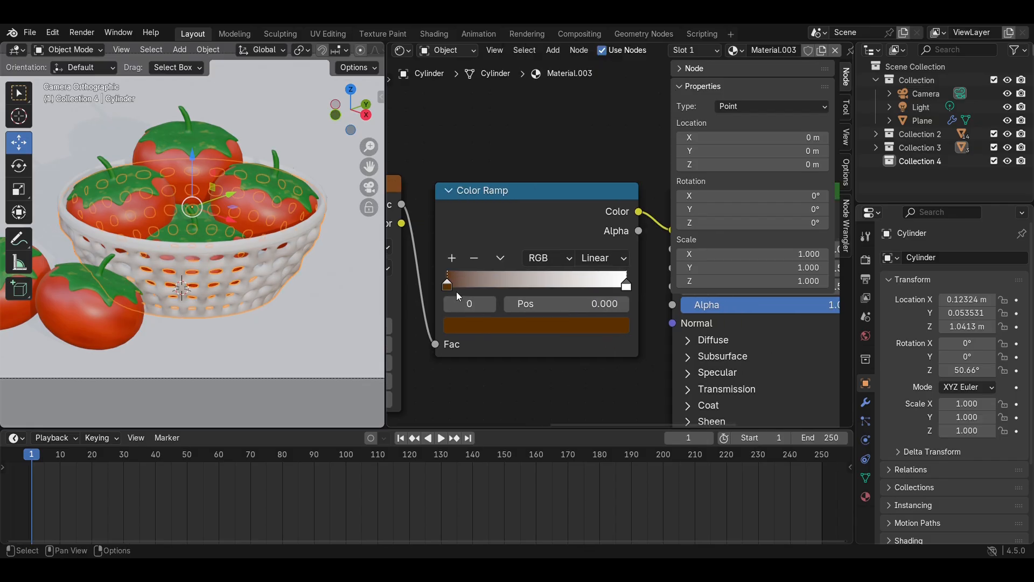
{"action": "left_click", "coordinate": [626, 284]}
{"action": "left_click", "coordinate": [536, 325]}
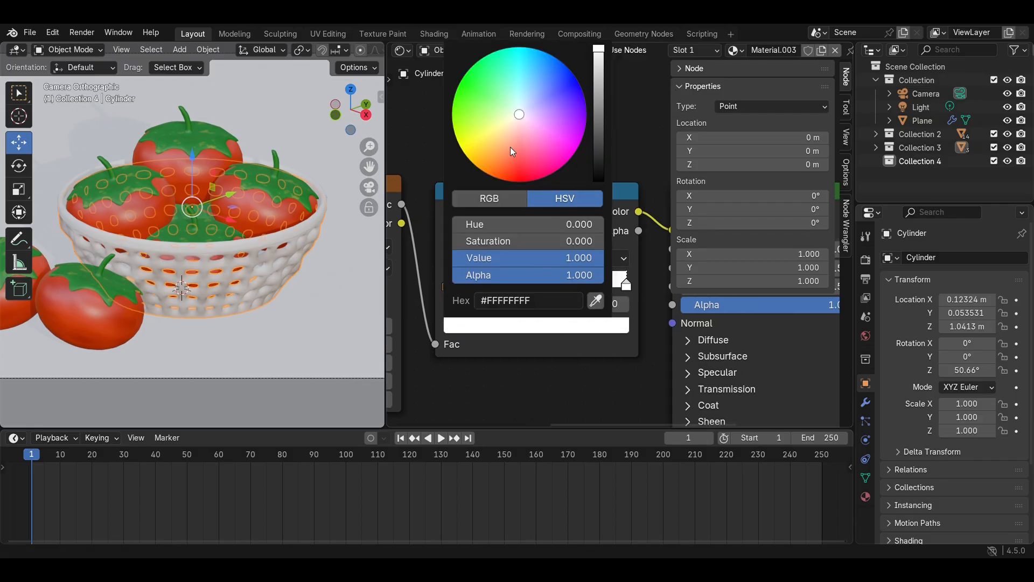
{"action": "left_click_drag", "start_coordinate": [509, 146], "coordinate": [479, 166]}
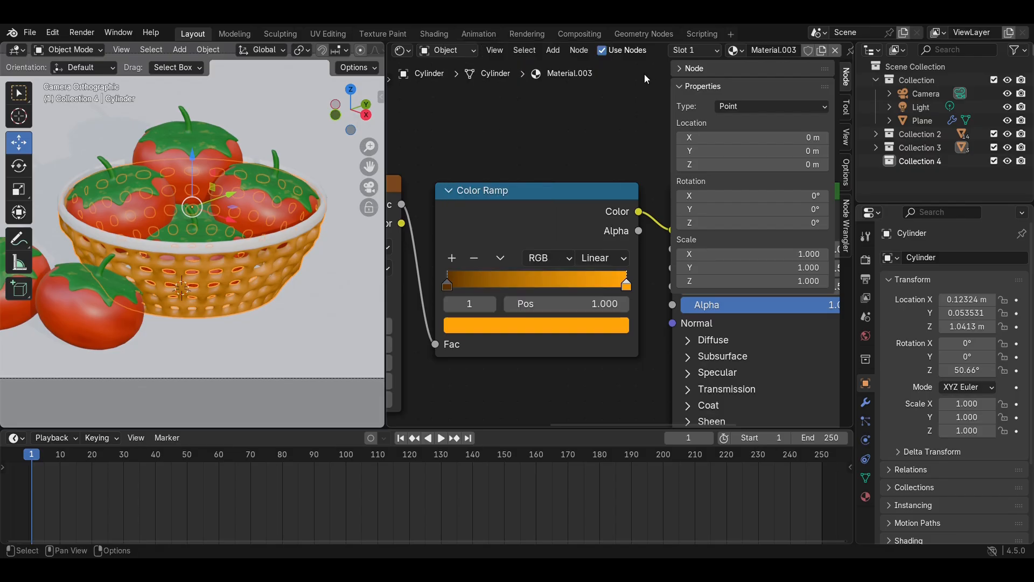
{"action": "left_click", "coordinate": [581, 325]}
{"action": "mouse_move", "coordinate": [576, 257]}
{"action": "left_mouse_down"}
{"action": "mouse_move", "coordinate": [538, 258]}
{"action": "mouse_move", "coordinate": [572, 258]}
{"action": "left_mouse_up"}
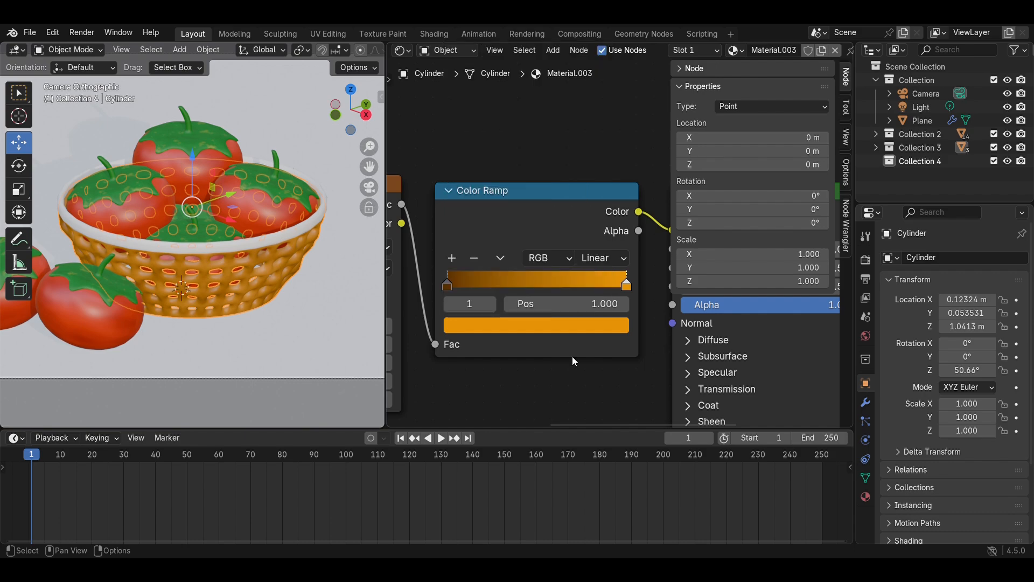
Step: Add a Bump node feeding the Principled BSDF's Normal and connect the second Noise Texture's Fac to its Height
{"action": "scroll", "coordinate": [474, 359], "scroll_direction": "down", "scroll_amount": 2}
{"action": "middle_click_drag", "start_coordinate": [533, 374], "coordinate": [572, 336]}
{"action": "key", "text": "shift+a"}
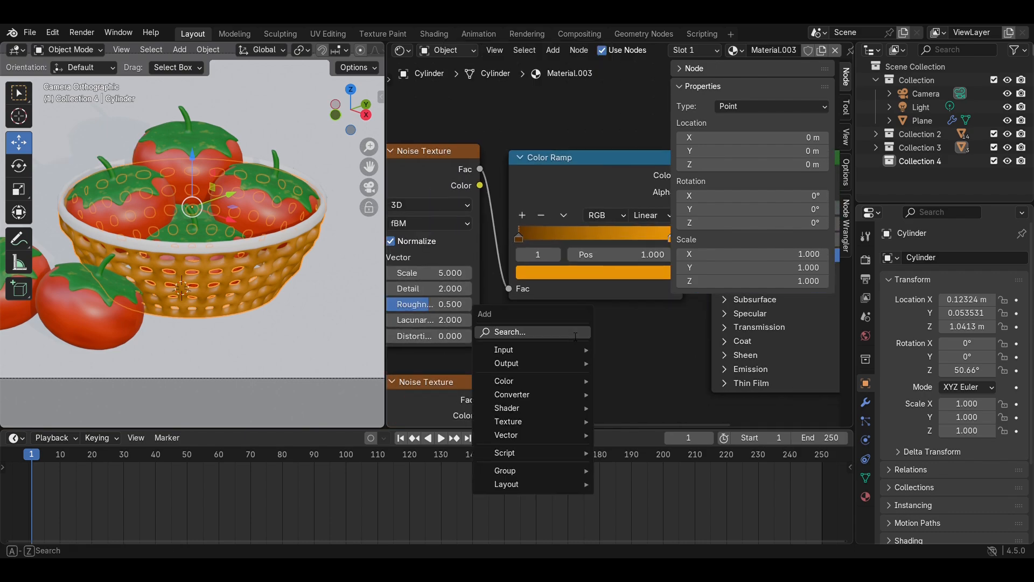
{"action": "type", "text": "bump"}
{"action": "key", "text": "Return"}
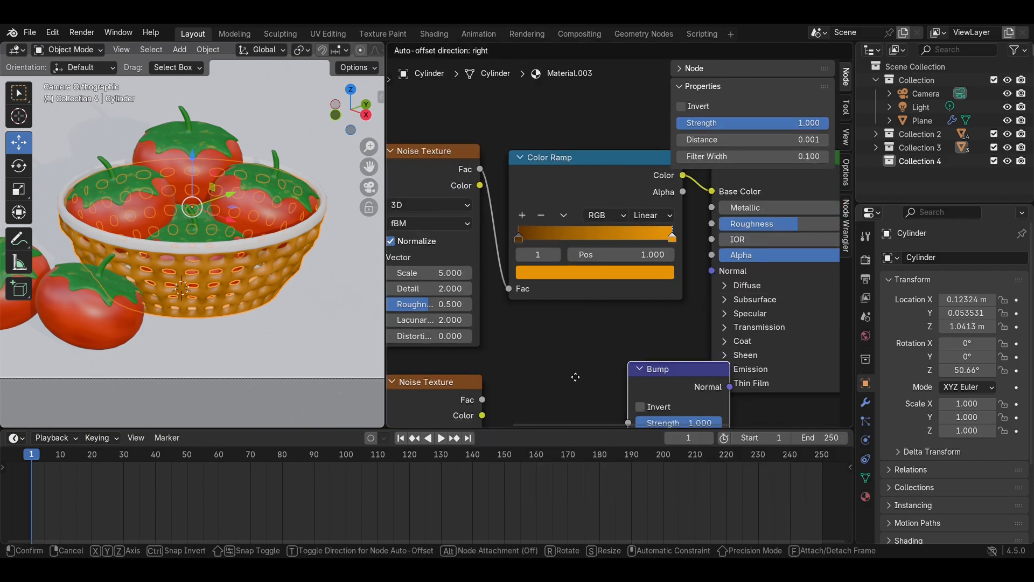
{"action": "left_click", "coordinate": [564, 364]}
{"action": "left_click_drag", "start_coordinate": [653, 383], "coordinate": [712, 270]}
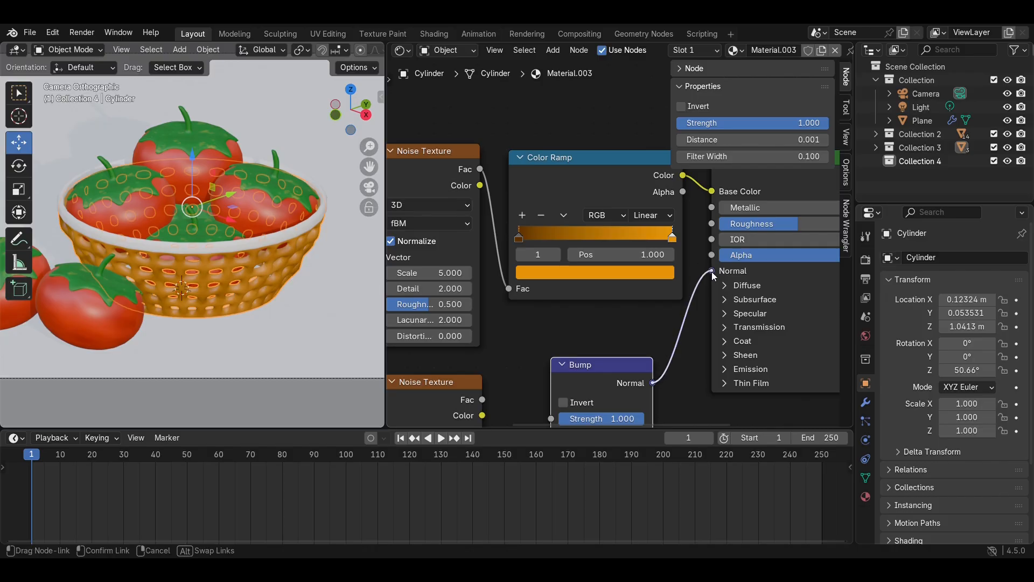
{"action": "middle_click_drag", "start_coordinate": [487, 400], "coordinate": [508, 300]}
{"action": "left_click_drag", "start_coordinate": [509, 299], "coordinate": [584, 364]}
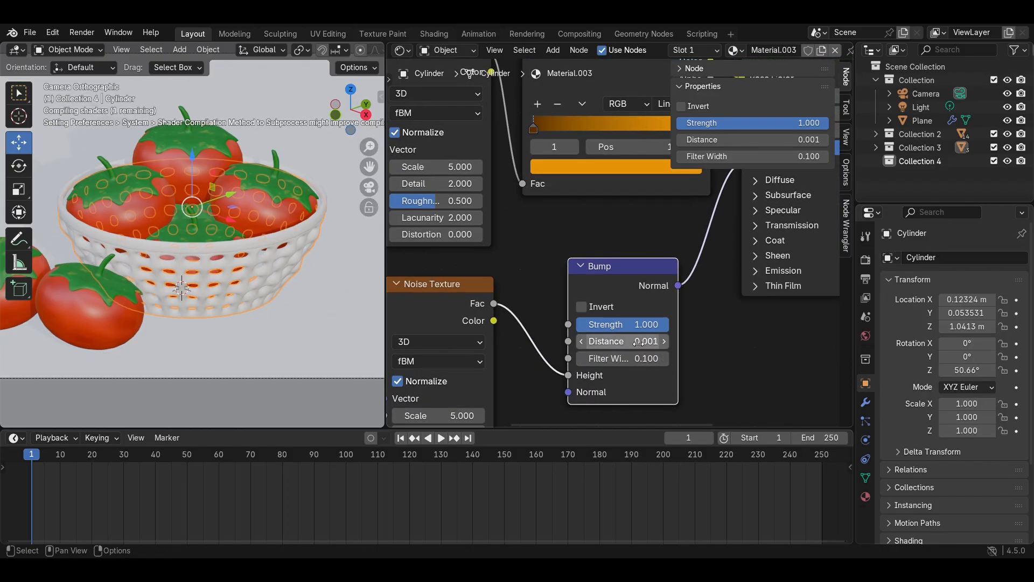
Step: Set the scale of the Noise Texture feeding the Bump node to 20
{"action": "scroll", "coordinate": [543, 357], "scroll_direction": "up", "scroll_amount": 2}
{"action": "left_click", "coordinate": [543, 357]}
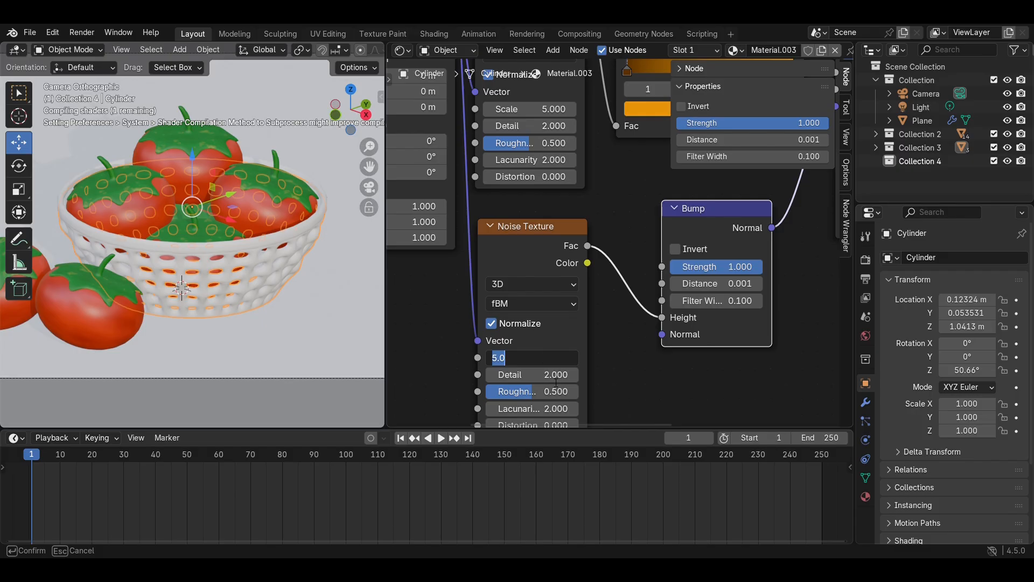
{"action": "type", "text": "20"}
{"action": "key", "text": "Return"}
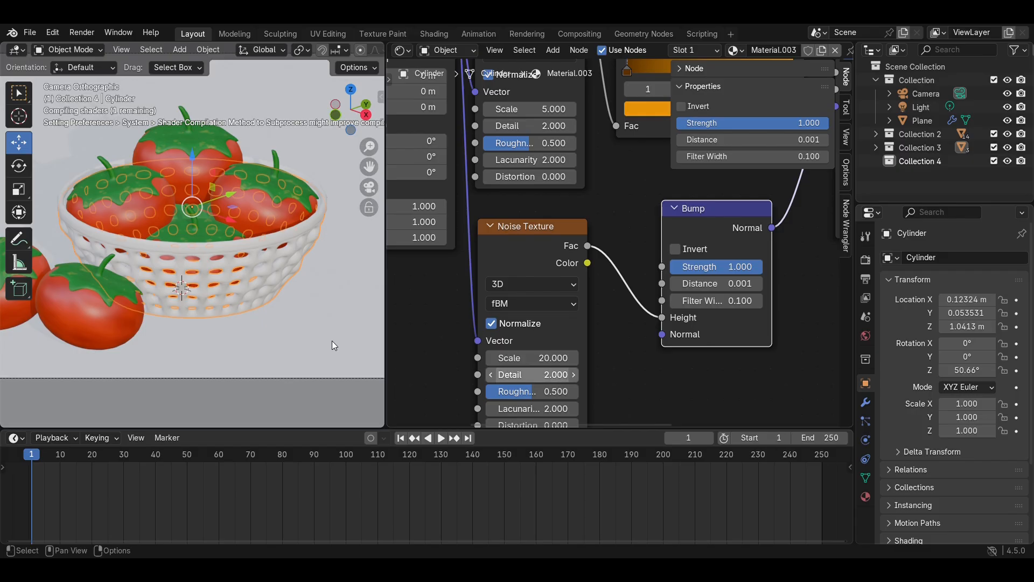
{"action": "scroll", "coordinate": [305, 332], "scroll_direction": "up", "scroll_amount": 5}
{"action": "scroll", "coordinate": [596, 331], "scroll_direction": "up", "scroll_amount": 1}
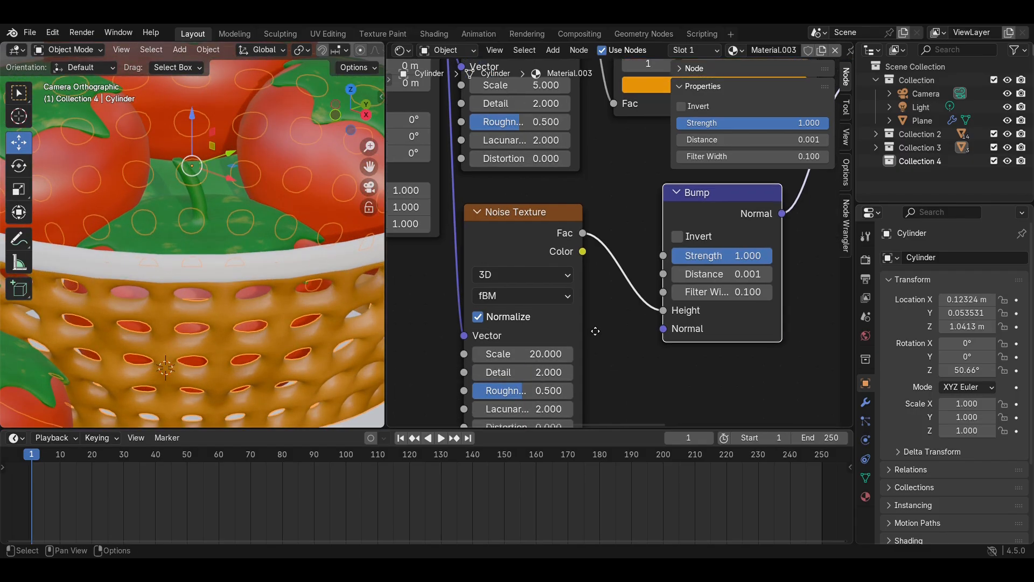
Step: Set the Bump node's distance to 0.1 in the basket material
{"action": "middle_click_drag", "start_coordinate": [596, 331], "coordinate": [522, 286]}
{"action": "left_click", "coordinate": [642, 233]}
{"action": "type", "text": "0.1"}
{"action": "key", "text": "Return"}
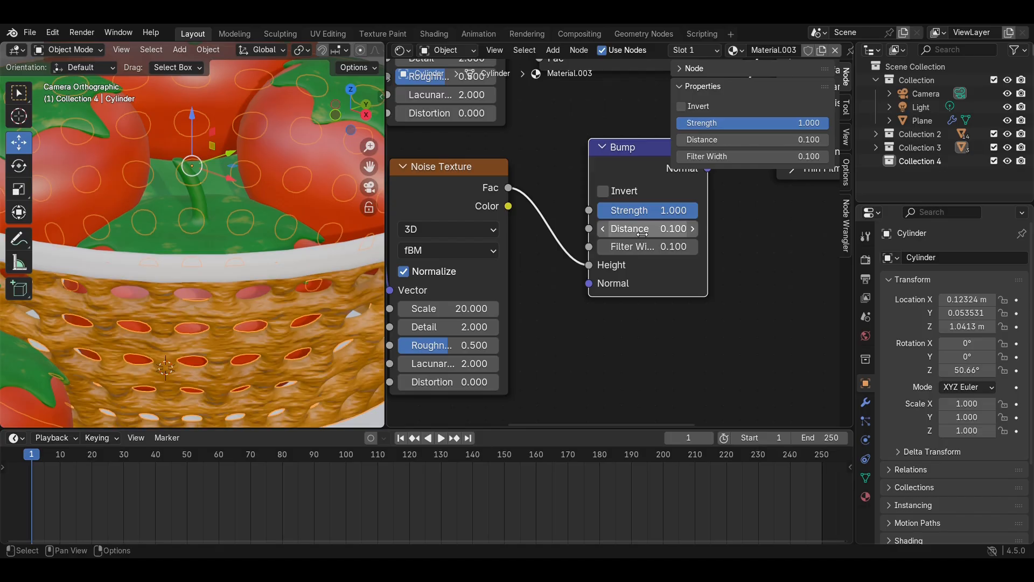
Step: Raise the scale of the Noise Texture feeding the Bump node to 30
{"action": "middle_click_drag", "start_coordinate": [460, 313], "coordinate": [536, 271]}
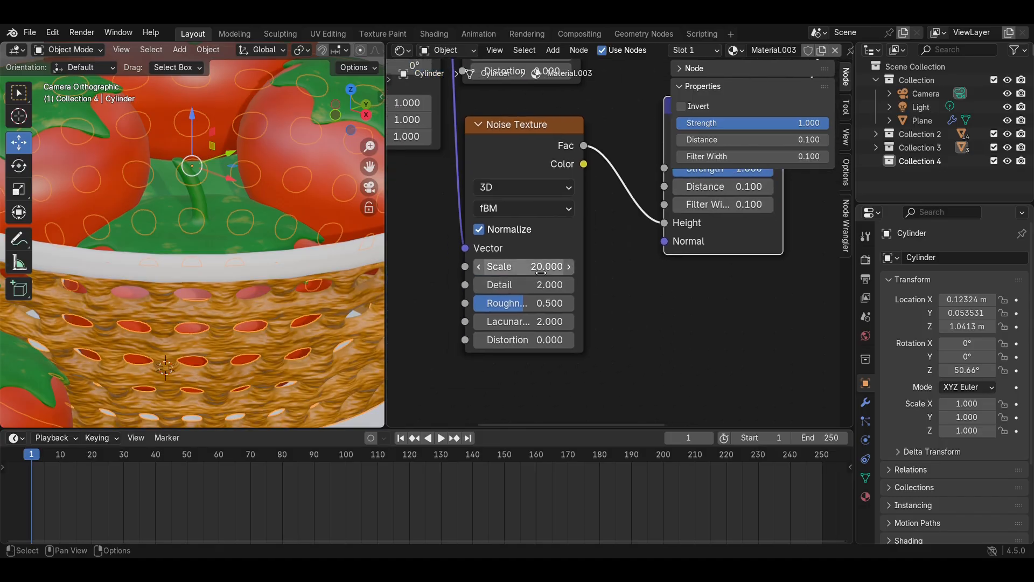
{"action": "left_click", "coordinate": [537, 268]}
{"action": "type", "text": "30"}
{"action": "key", "text": "Return"}
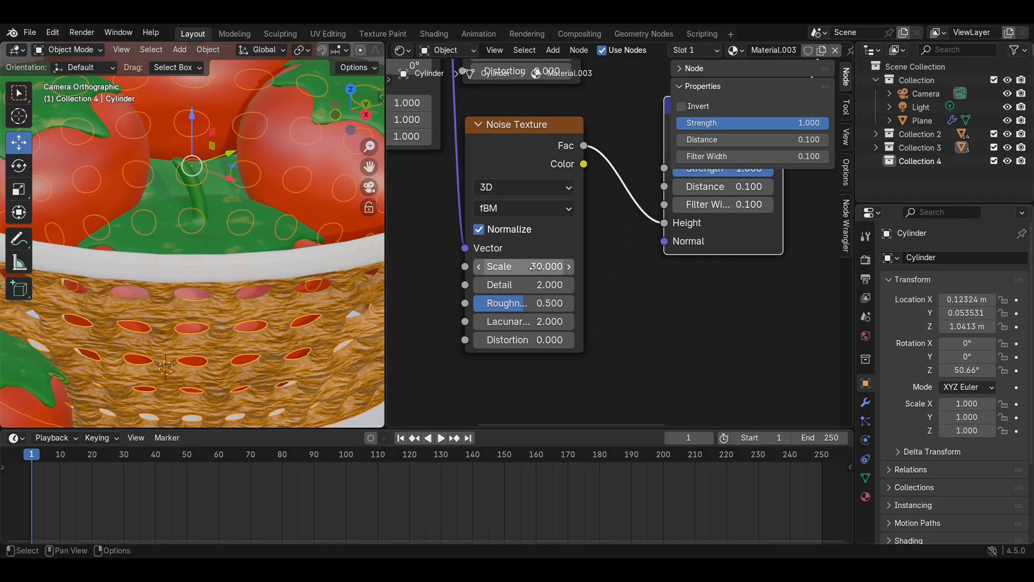
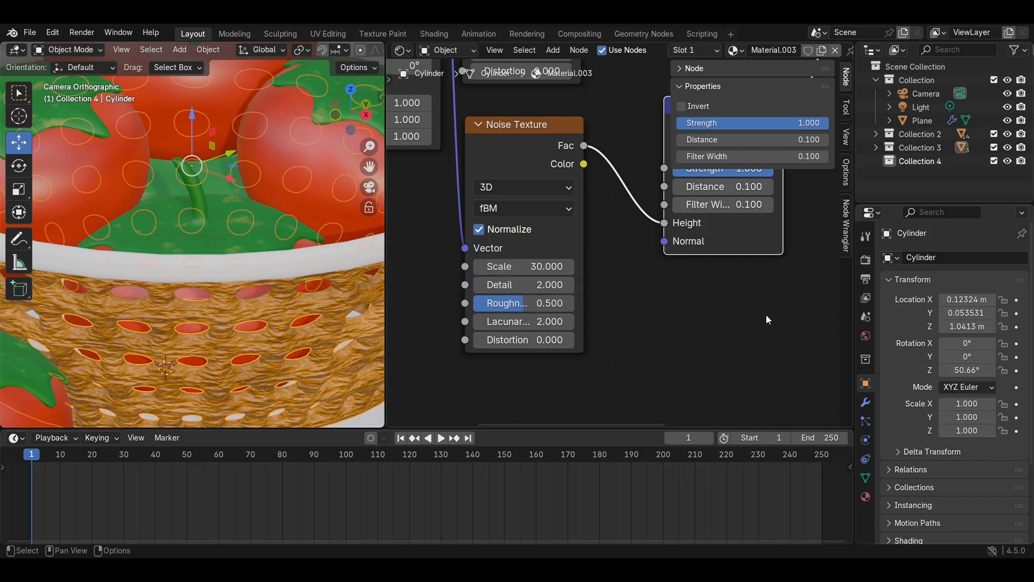
Step: Set the basket material's Principled BSDF roughness to 0.9, trying 0.7 first
{"action": "middle_click_drag", "start_coordinate": [767, 315], "coordinate": [707, 289]}
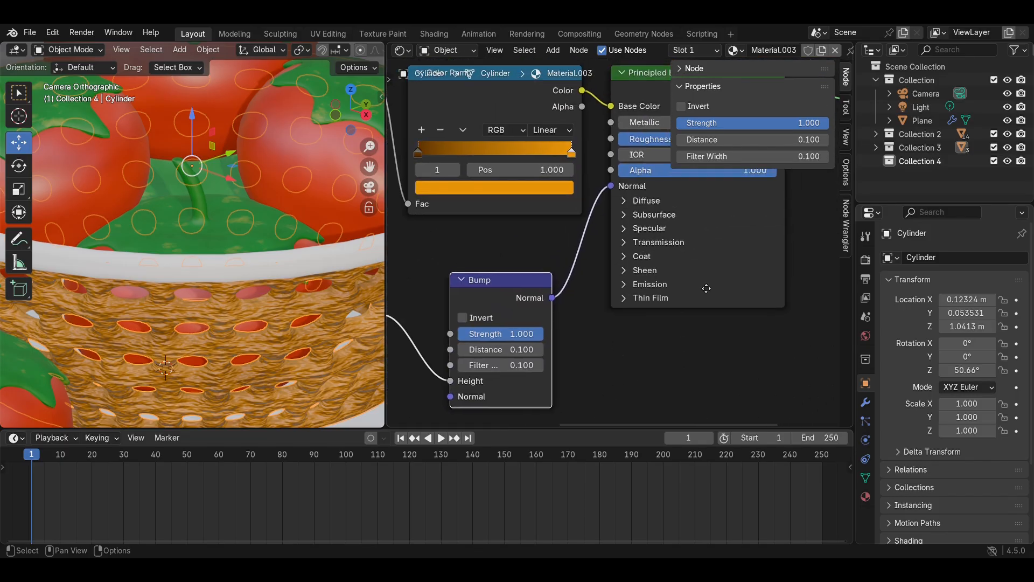
{"action": "scroll", "coordinate": [596, 274], "scroll_direction": "up", "scroll_amount": 3}
{"action": "left_click", "coordinate": [582, 264]}
{"action": "type", "text": ".7"}
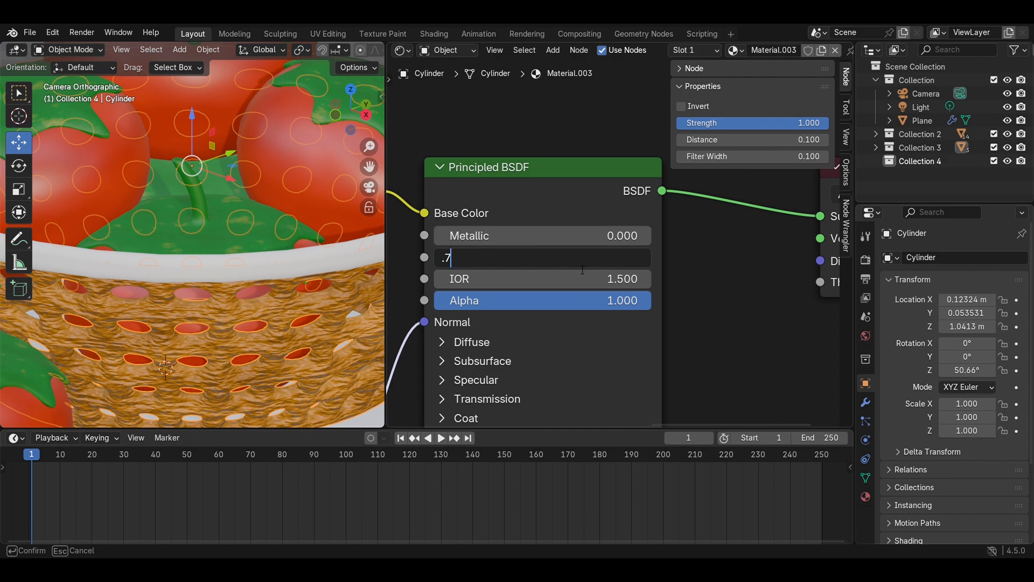
{"action": "key", "text": "Return"}
{"action": "left_click", "coordinate": [577, 264]}
{"action": "type", "text": ".9"}
{"action": "key", "text": "Return"}
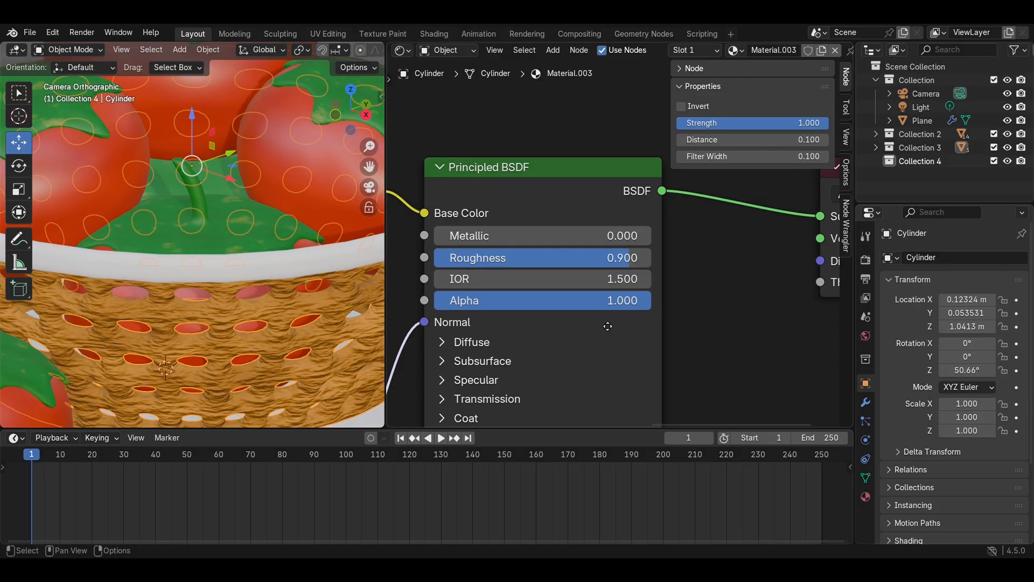
Step: Reduce the Bump node's strength, trying 0.2 and settling on 0.4
{"action": "middle_click_drag", "start_coordinate": [608, 326], "coordinate": [678, 310]}
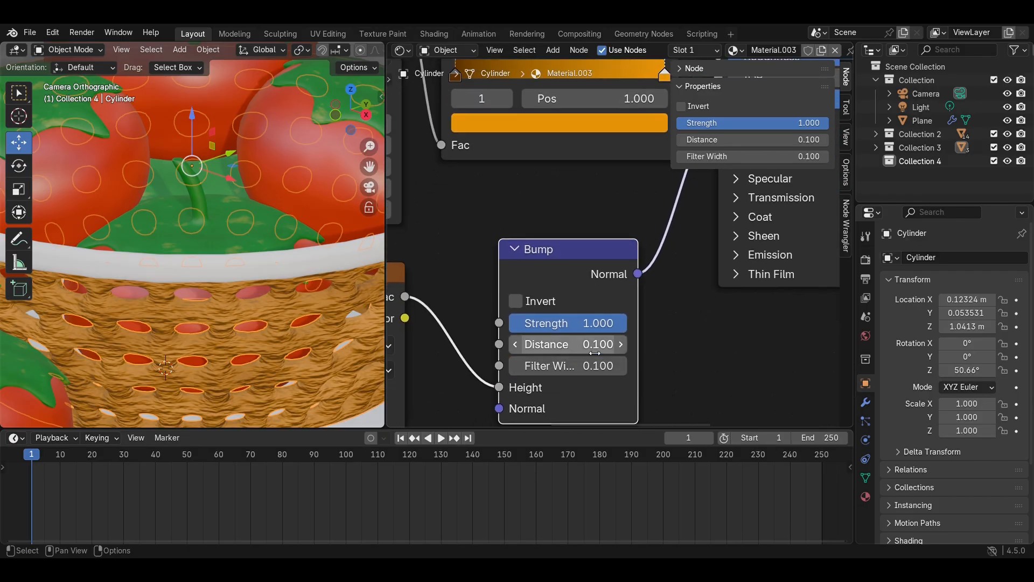
{"action": "left_click", "coordinate": [586, 324]}
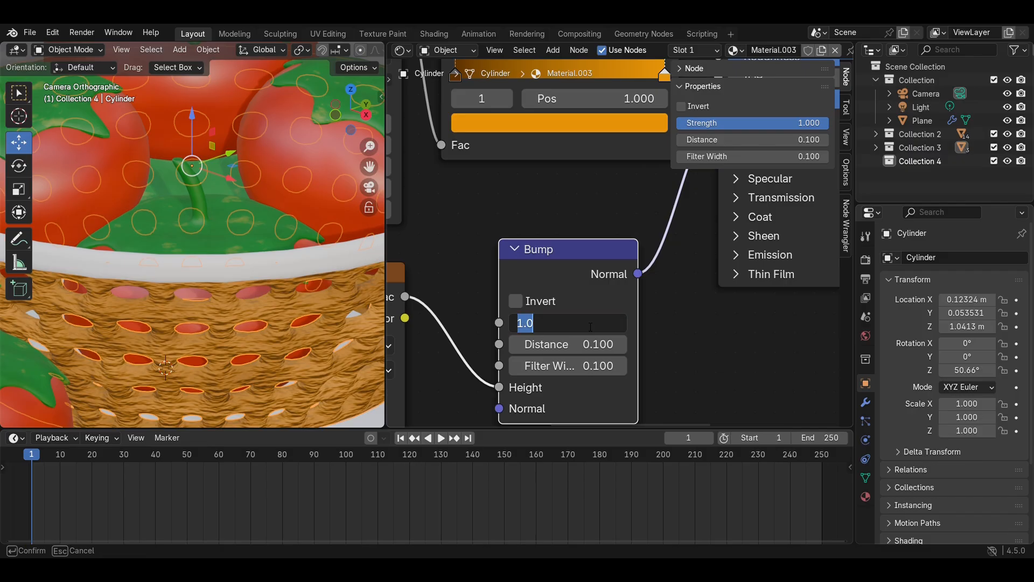
{"action": "key", "text": "Return"}
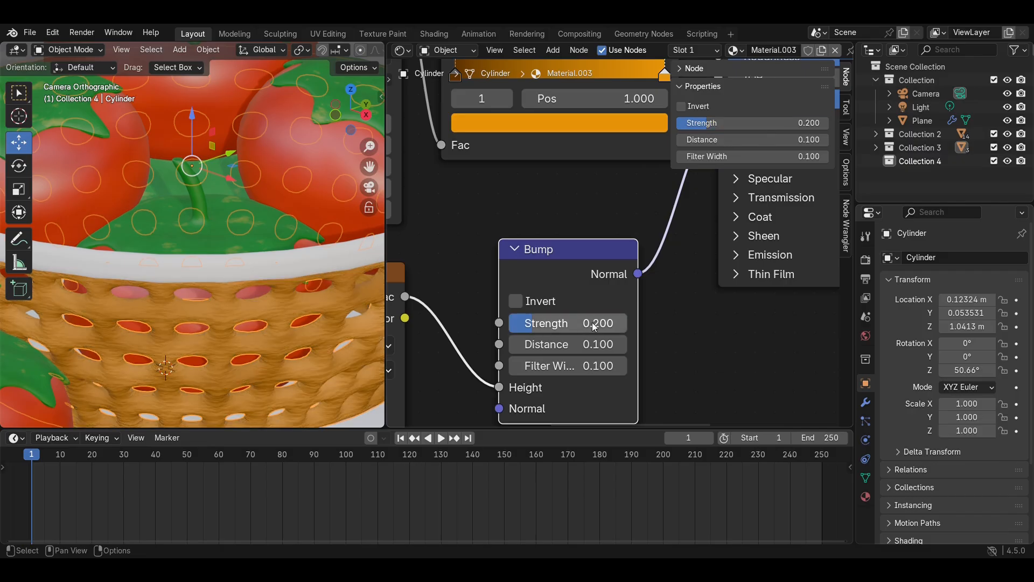
{"action": "left_click", "coordinate": [592, 323]}
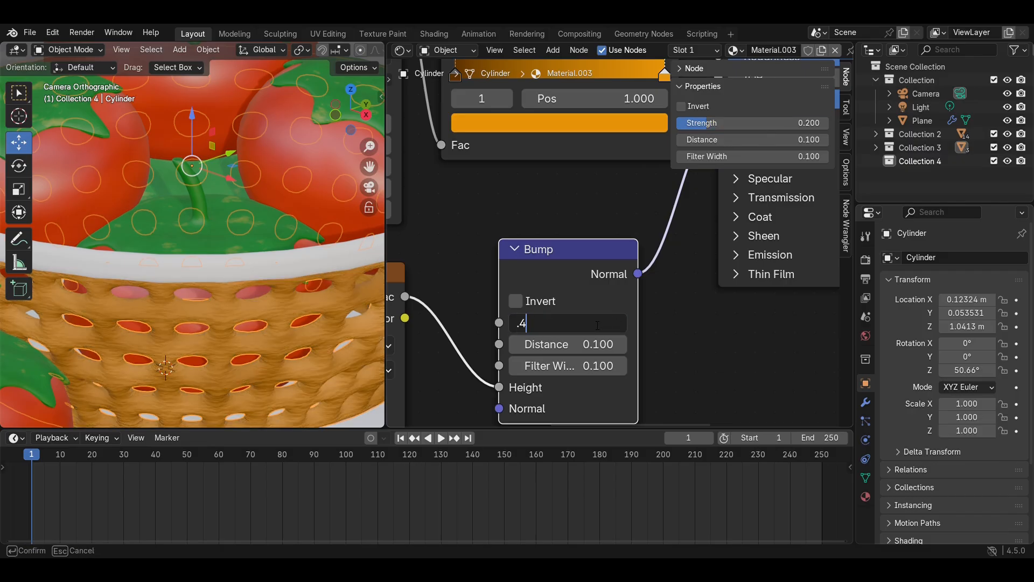
{"action": "type", "text": ".4"}
{"action": "key", "text": "Return"}
Step: Move the Color Ramp's dark brown stop to position 0.331
{"action": "scroll", "coordinate": [593, 320], "scroll_direction": "up", "scroll_amount": 5}
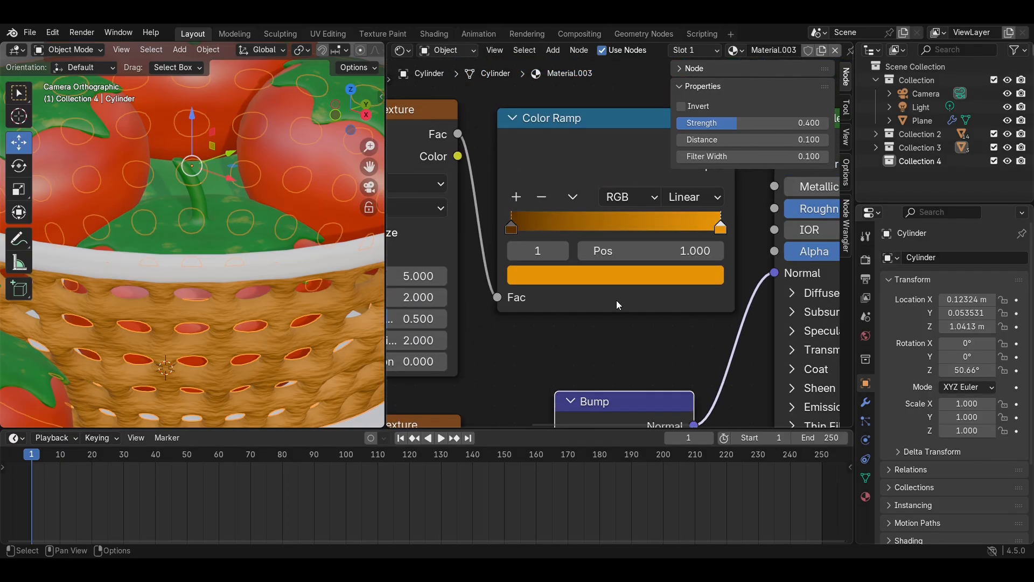
{"action": "left_click_drag", "start_coordinate": [515, 229], "coordinate": [587, 235]}
{"action": "scroll", "coordinate": [217, 338], "scroll_direction": "down", "scroll_amount": 5}
{"action": "scroll", "coordinate": [525, 358], "scroll_direction": "up", "scroll_amount": 1}
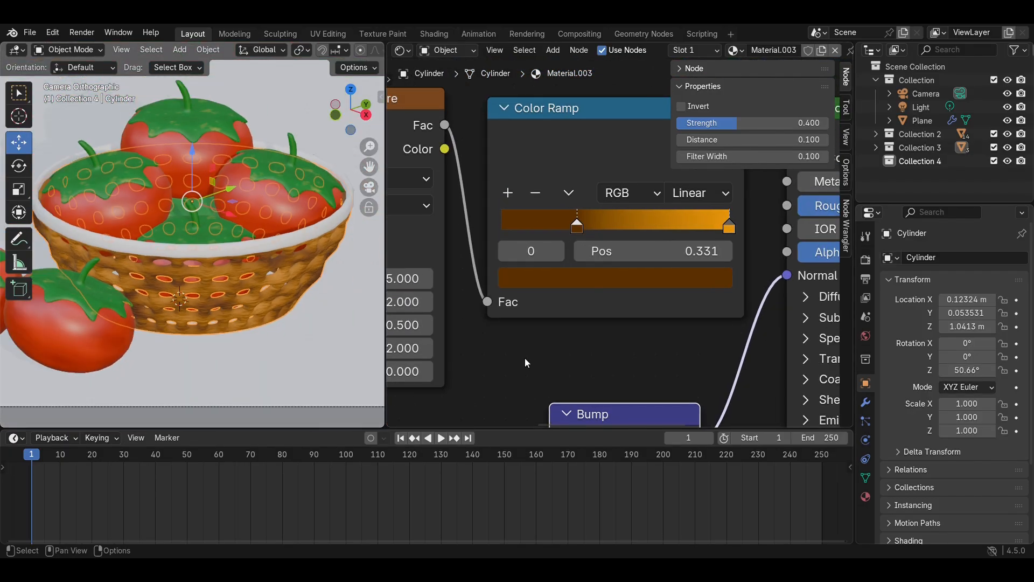
Step: Set the Noise Texture feeding the Color Ramp to detail 10 and roughness 0.75
{"action": "middle_click_drag", "start_coordinate": [525, 357], "coordinate": [599, 328]}
{"action": "scroll", "coordinate": [519, 323], "scroll_direction": "up", "scroll_amount": 2}
{"action": "scroll", "coordinate": [240, 312], "scroll_direction": "up", "scroll_amount": 4}
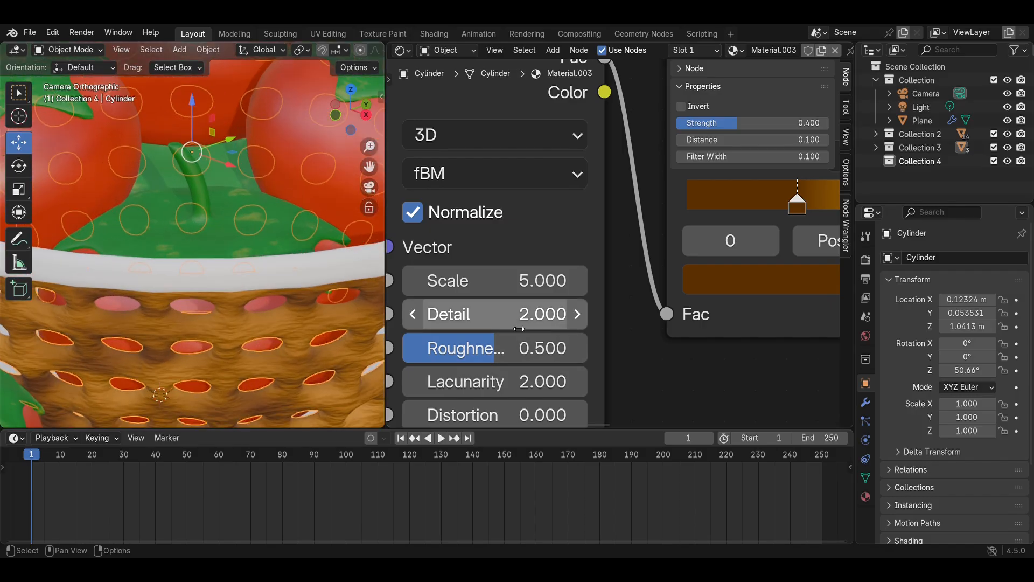
{"action": "left_click_drag", "start_coordinate": [519, 329], "coordinate": [582, 329]}
{"action": "left_click", "coordinate": [489, 314]}
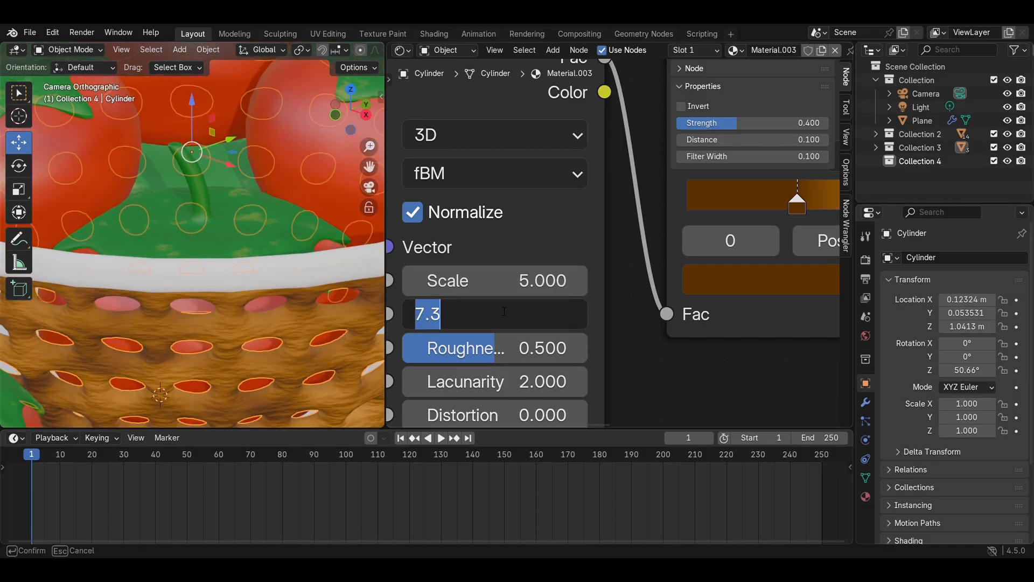
{"action": "type", "text": "10"}
{"action": "key", "text": "Return"}
{"action": "left_click_drag", "start_coordinate": [489, 341], "coordinate": [550, 353]}
{"action": "left_click", "coordinate": [551, 353]}
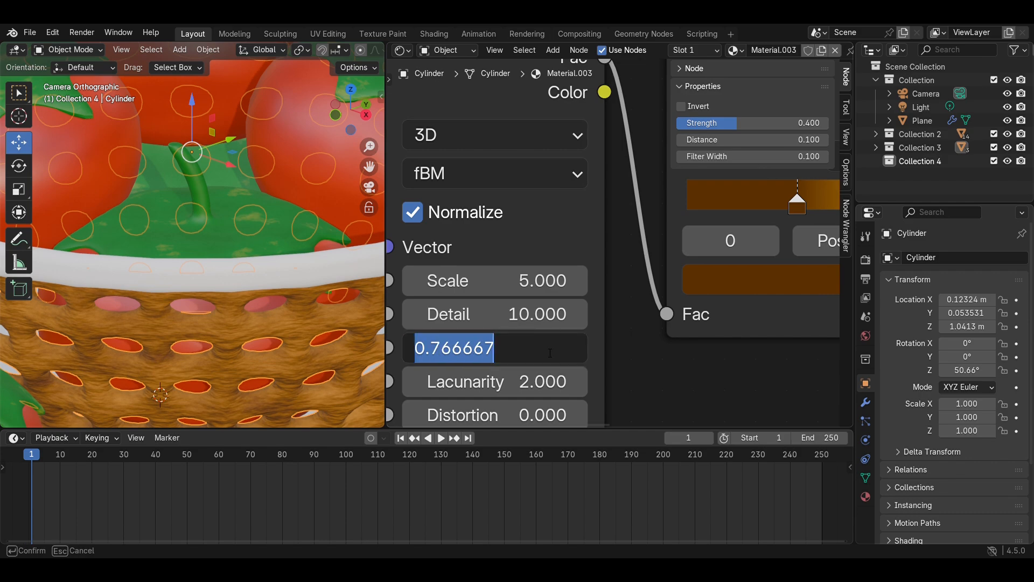
{"action": "type", "text": "0"}
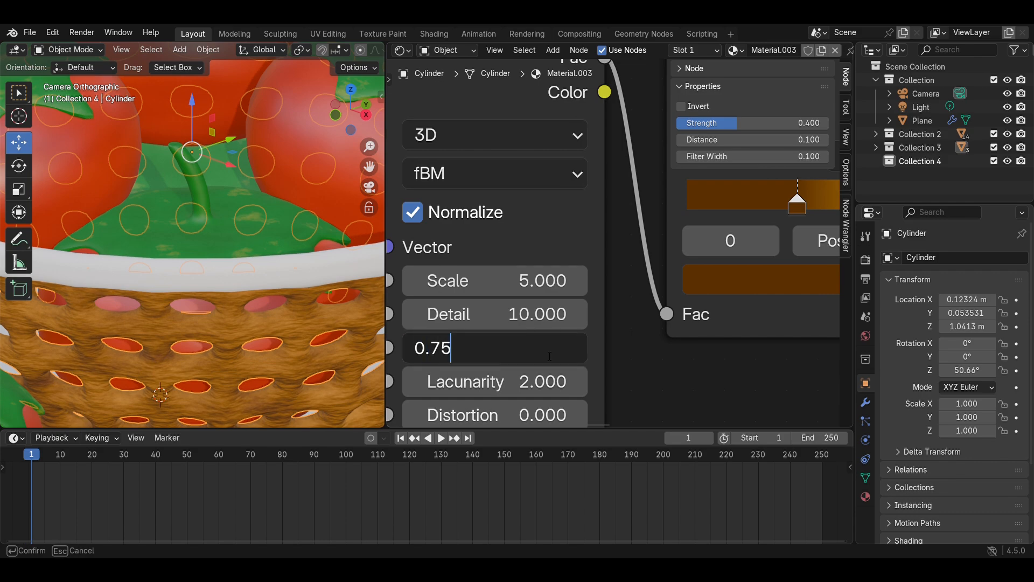
{"action": "type", "text": ".75"}
{"action": "key", "text": "Return"}
Step: Set the Noise Texture feeding the Bump node to detail 10 and roughness 0.5, trying higher values first
{"action": "scroll", "coordinate": [559, 346], "scroll_direction": "down", "scroll_amount": 2}
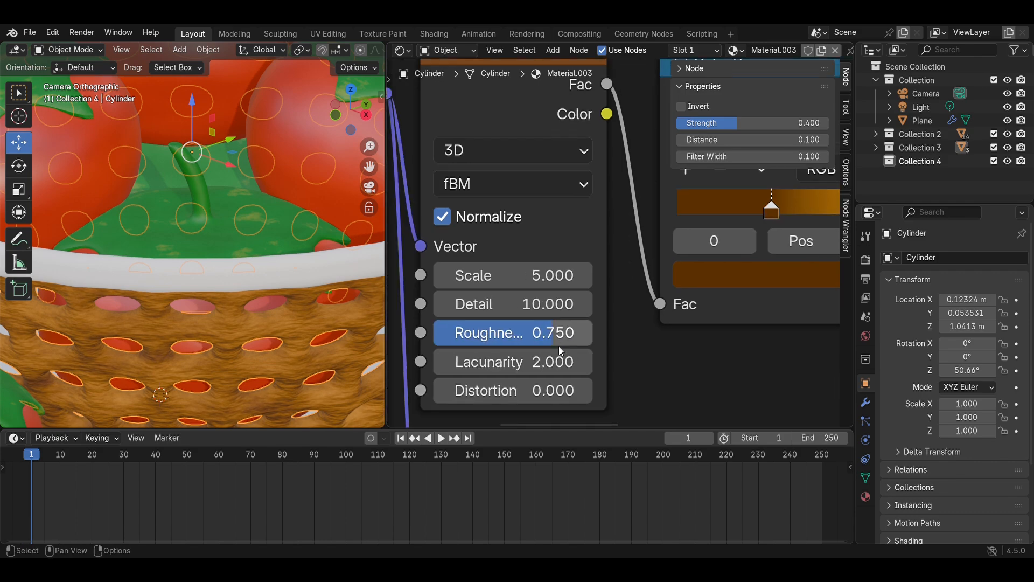
{"action": "scroll", "coordinate": [539, 378], "scroll_direction": "down", "scroll_amount": 5, "text": "shift"}
{"action": "scroll", "coordinate": [539, 323], "scroll_direction": "down", "scroll_amount": 6, "text": "shift"}
{"action": "scroll", "coordinate": [598, 296], "scroll_direction": "up", "scroll_amount": 1}
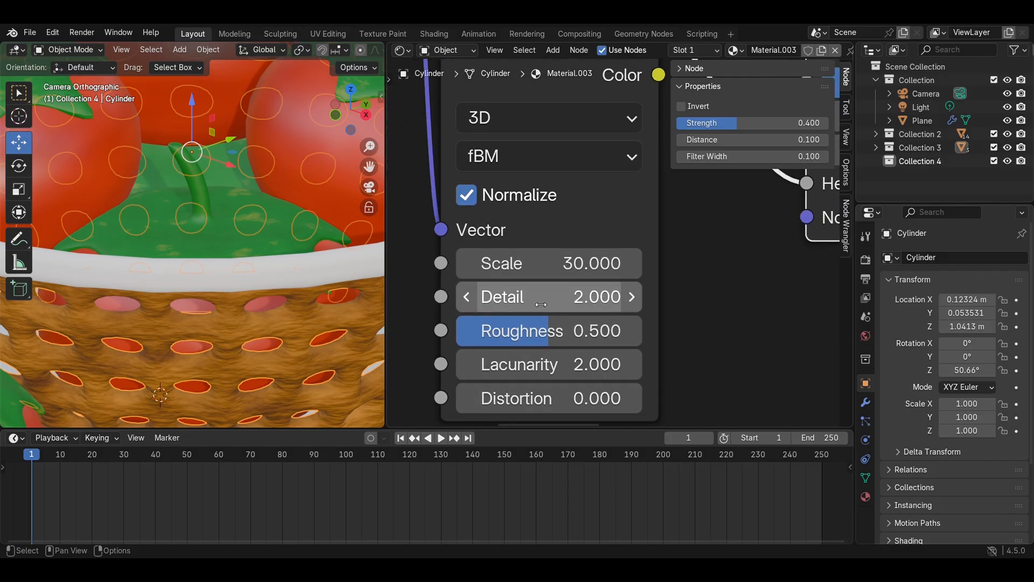
{"action": "left_click_drag", "start_coordinate": [598, 297], "coordinate": [641, 297]}
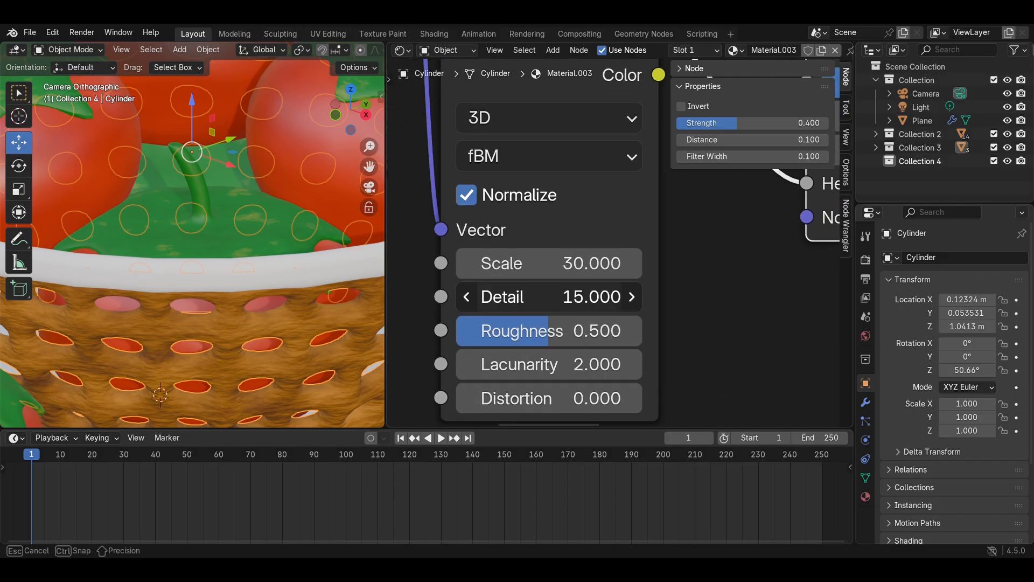
{"action": "mouse_move", "coordinate": [539, 331]}
{"action": "left_mouse_down"}
{"action": "mouse_move", "coordinate": [587, 331]}
{"action": "mouse_move", "coordinate": [557, 331]}
{"action": "left_mouse_up"}
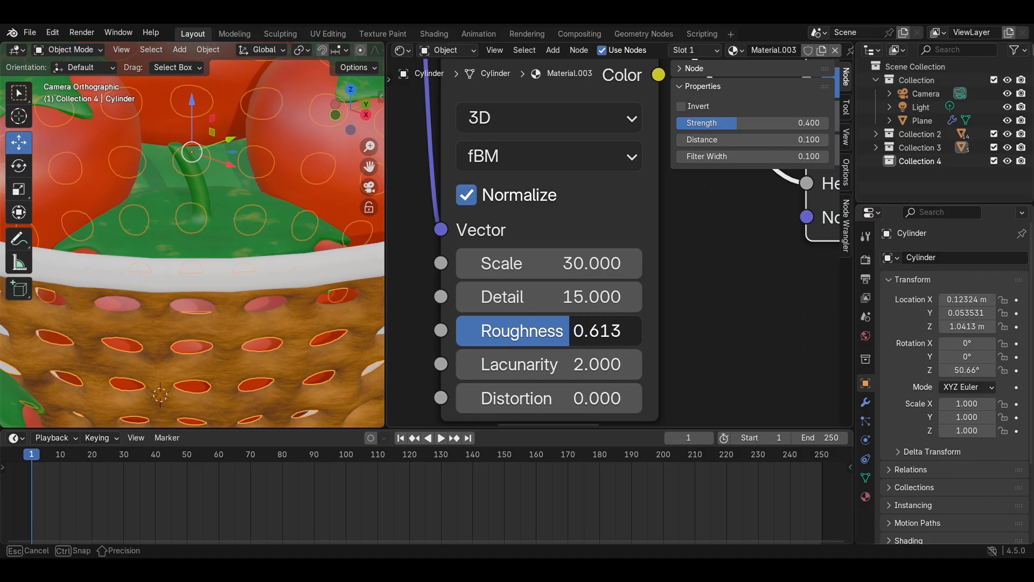
{"action": "left_click", "coordinate": [557, 338]}
{"action": "type", "text": "0.5"}
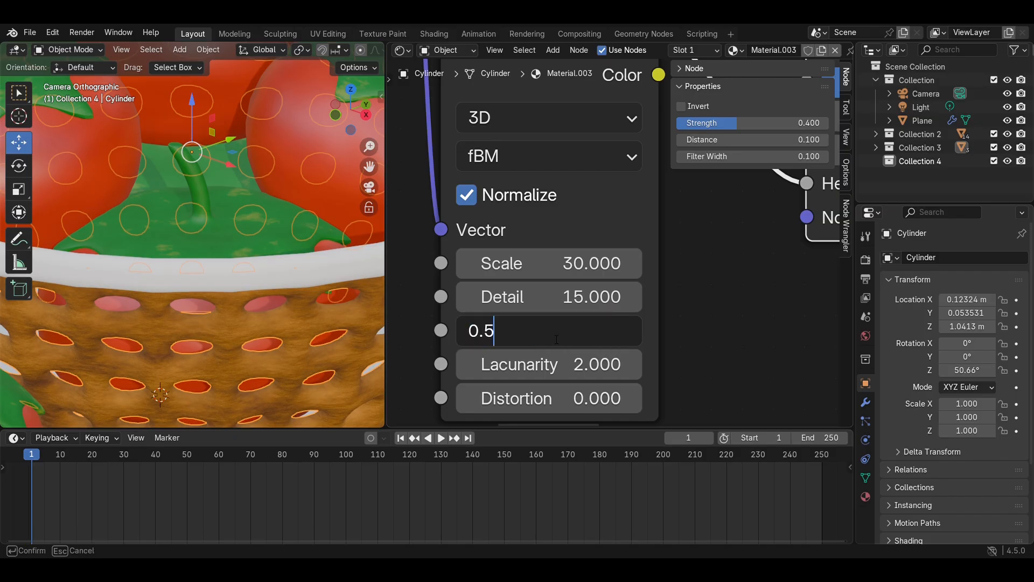
{"action": "key", "text": "Return"}
{"action": "left_click", "coordinate": [579, 297]}
{"action": "type", "text": "10"}
{"action": "key", "text": "Return"}
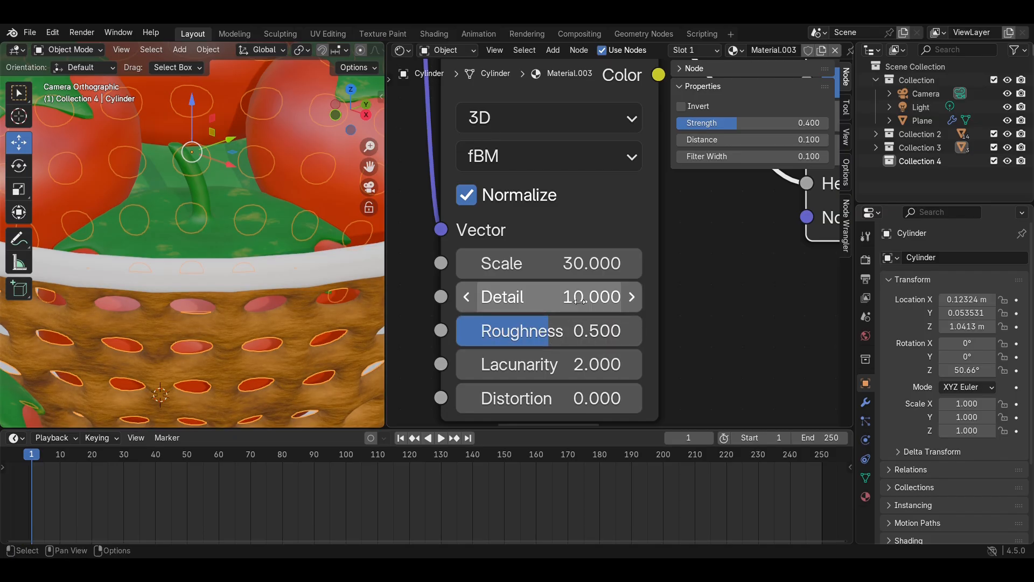
Step: Save the file and assign the existing Material.003 to the basket's rim
{"action": "scroll", "coordinate": [186, 216], "scroll_direction": "down", "scroll_amount": 4}
{"action": "key", "text": "ctrl+s"}
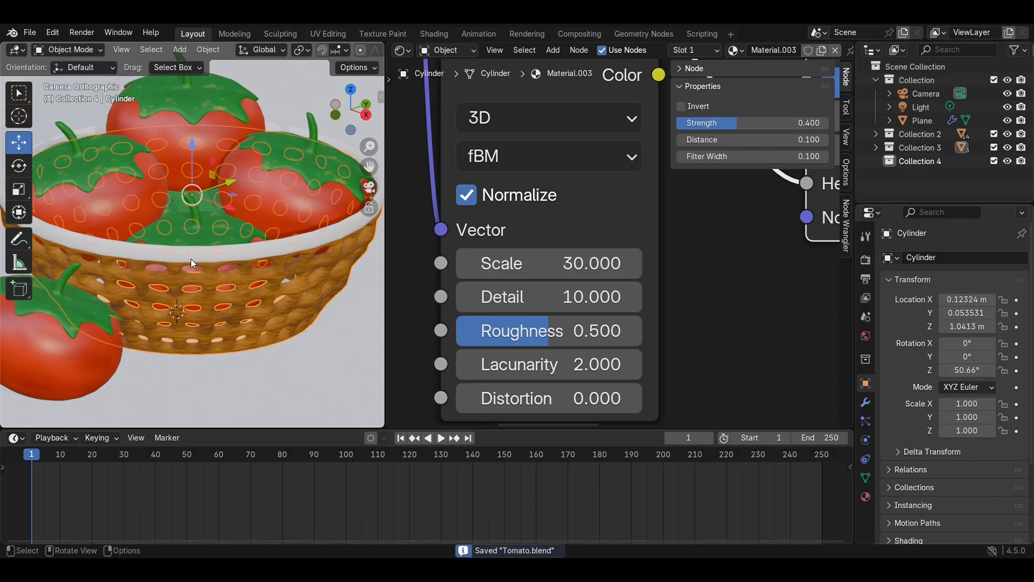
{"action": "left_click", "coordinate": [192, 263]}
{"action": "left_click", "coordinate": [710, 112]}
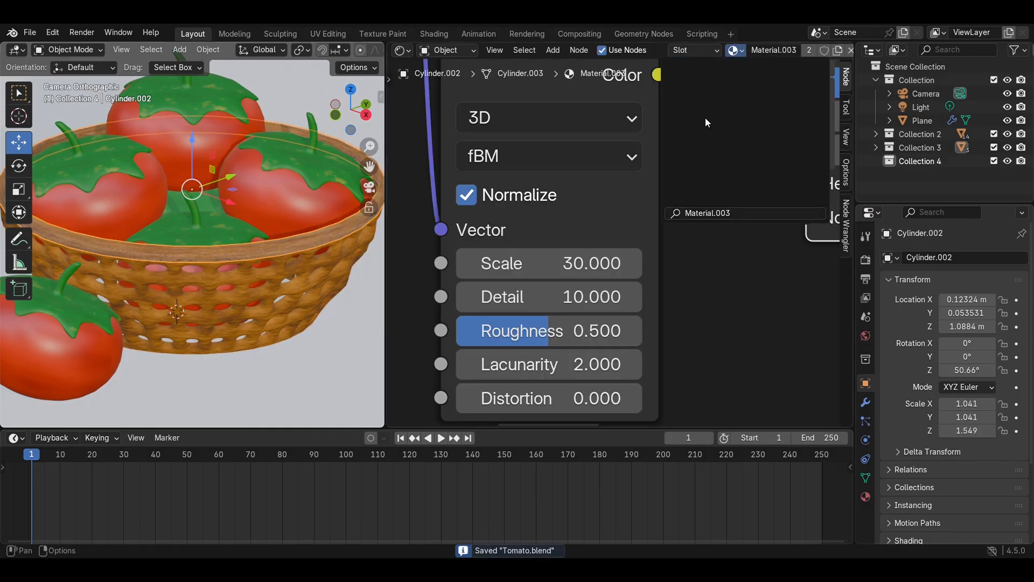
Step: Assign Material.003 to the basket's round base, return to the camera view and save the file
{"action": "middle_click_drag", "start_coordinate": [281, 323], "coordinate": [221, 260]}
{"action": "scroll", "coordinate": [252, 286], "scroll_direction": "up", "scroll_amount": 5}
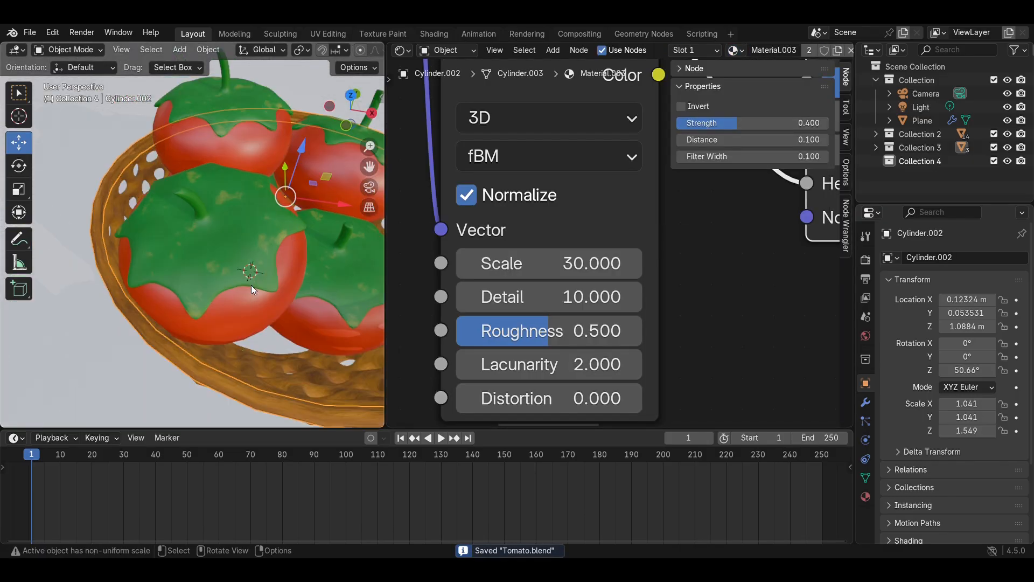
{"action": "left_click", "coordinate": [282, 354]}
{"action": "left_click", "coordinate": [670, 50]}
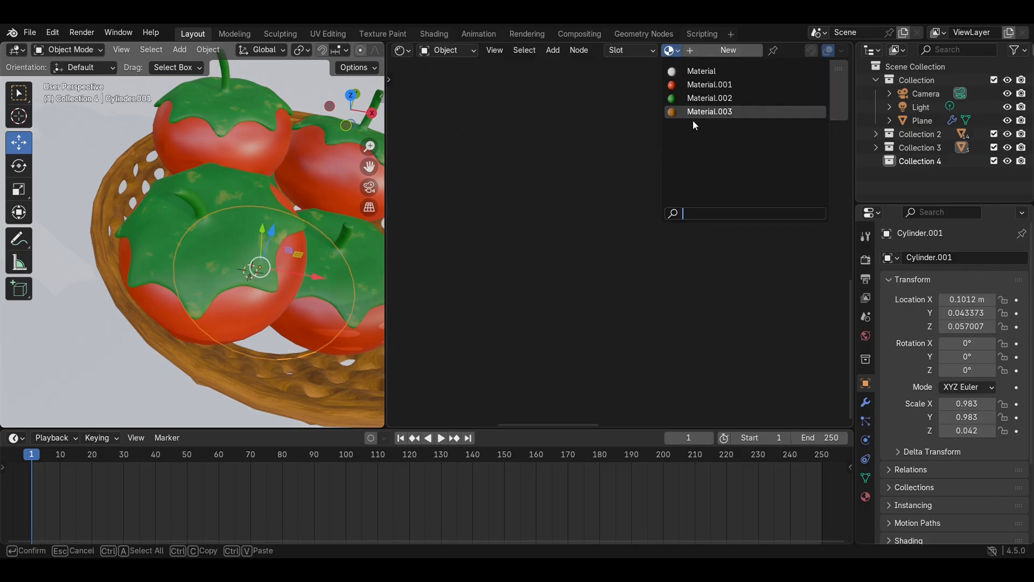
{"action": "left_click", "coordinate": [701, 111]}
{"action": "scroll", "coordinate": [121, 331], "scroll_direction": "down", "scroll_amount": 5}
{"action": "scroll", "coordinate": [255, 218], "scroll_direction": "up", "scroll_amount": 5}
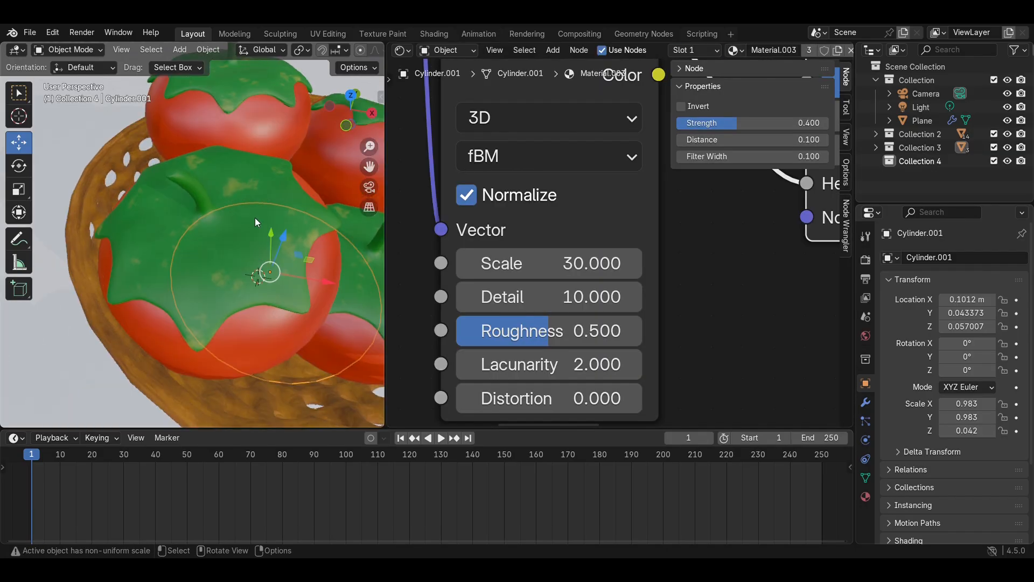
{"action": "scroll", "coordinate": [294, 243], "scroll_direction": "down", "scroll_amount": 5}
{"action": "key", "text": "KP_0"}
{"action": "key", "text": "ctrl+s"}
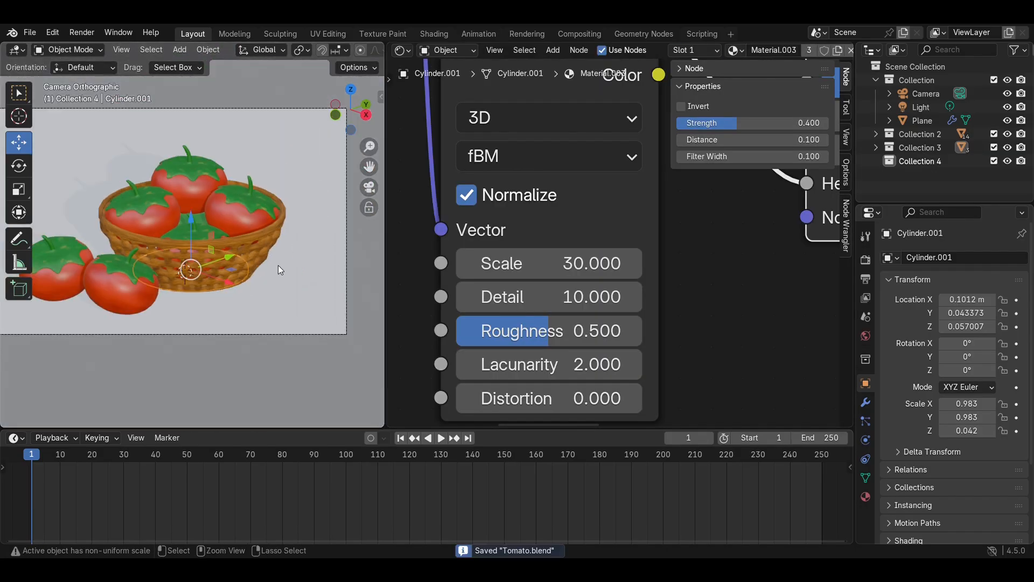
Step: Give the ground plane a new material with a light orange base color
{"action": "left_click", "coordinate": [284, 300]}
{"action": "left_click", "coordinate": [704, 56]}
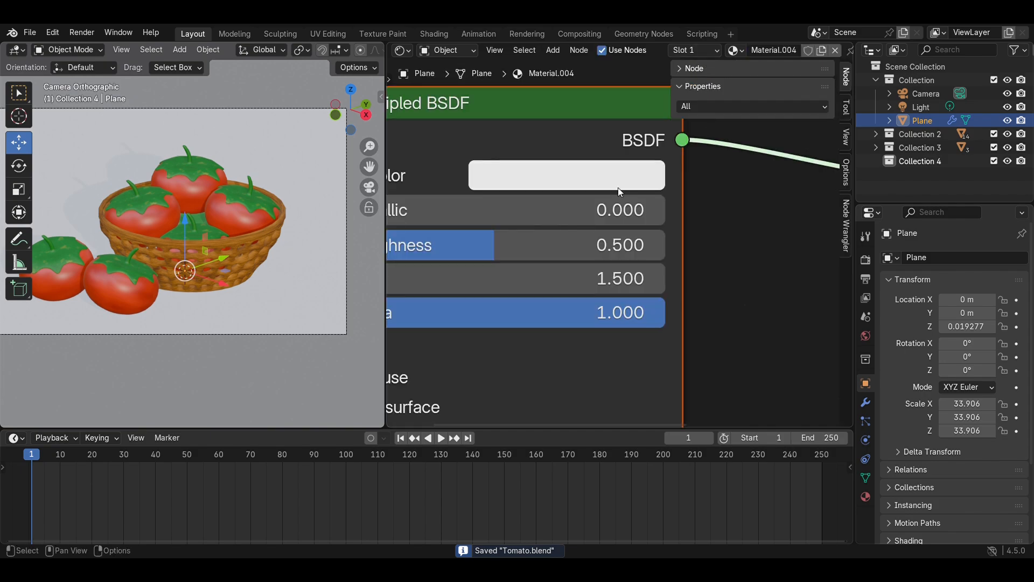
{"action": "left_click", "coordinate": [616, 184]}
{"action": "left_click_drag", "start_coordinate": [607, 180], "coordinate": [584, 250]}
{"action": "scroll", "coordinate": [214, 293], "scroll_direction": "down", "scroll_amount": 2}
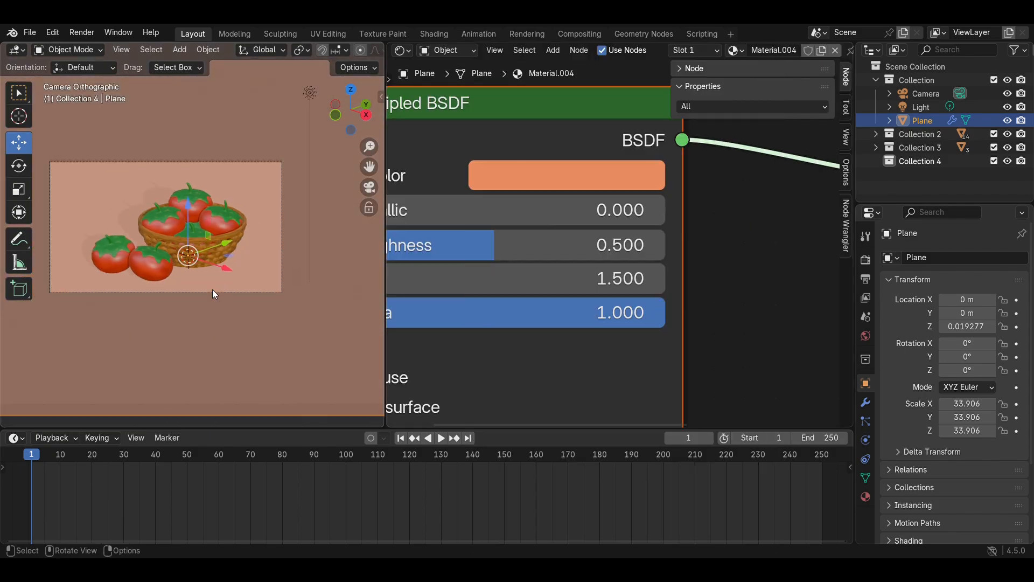
Step: Move the camera to Y -8.1458 m and switch the camera viewport to Rendered shading
{"action": "left_click", "coordinate": [940, 97]}
{"action": "left_click_drag", "start_coordinate": [970, 315], "coordinate": [981, 315]}
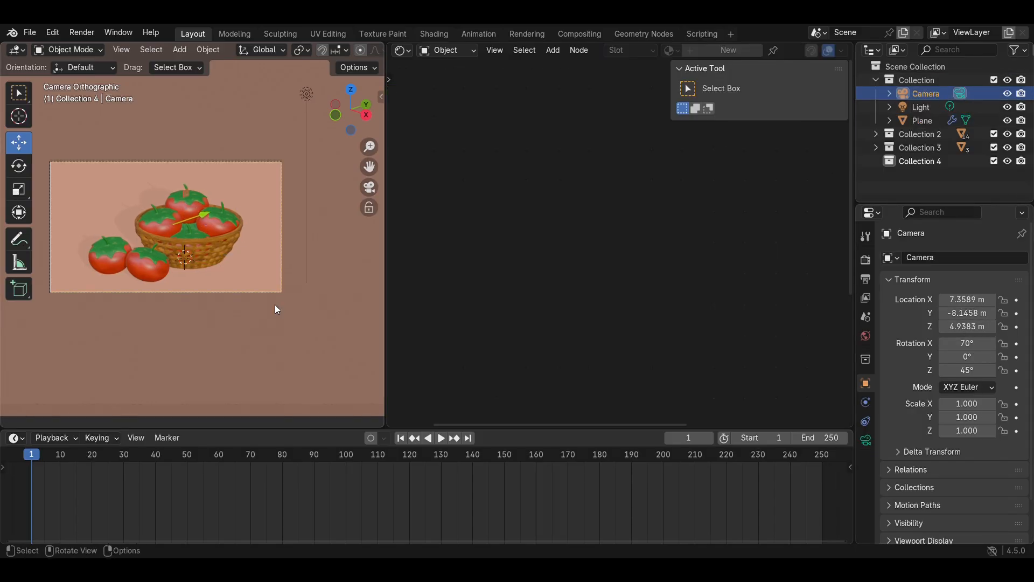
{"action": "key", "text": "z"}
{"action": "left_click", "coordinate": [229, 233]}
Step: Select the scene's point light and change the shader editor area to a 3D Viewport
{"action": "left_click", "coordinate": [307, 94]}
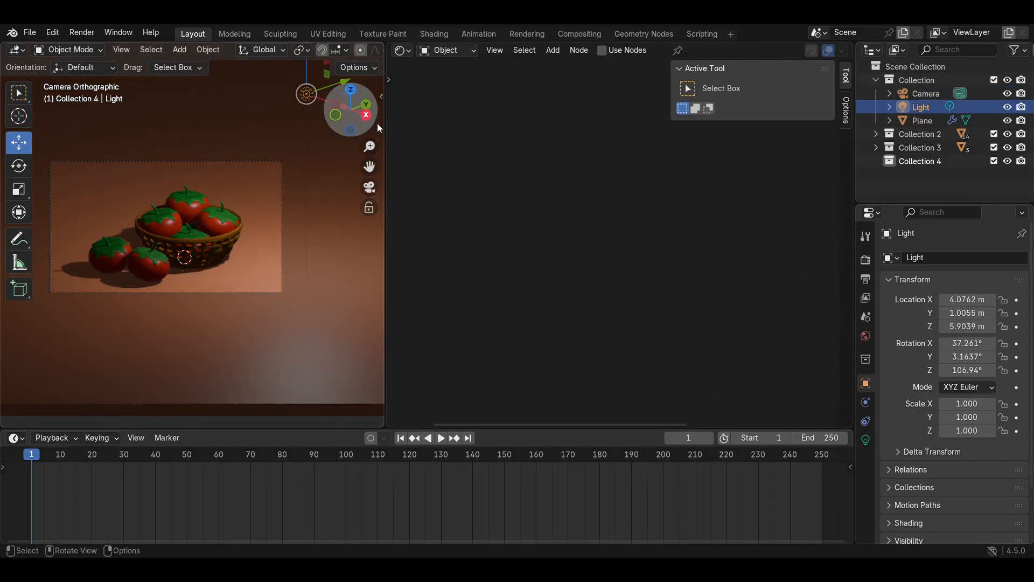
{"action": "left_click", "coordinate": [402, 50]}
{"action": "left_click", "coordinate": [538, 146]}
{"action": "scroll", "coordinate": [604, 145], "scroll_direction": "down", "scroll_amount": 3}
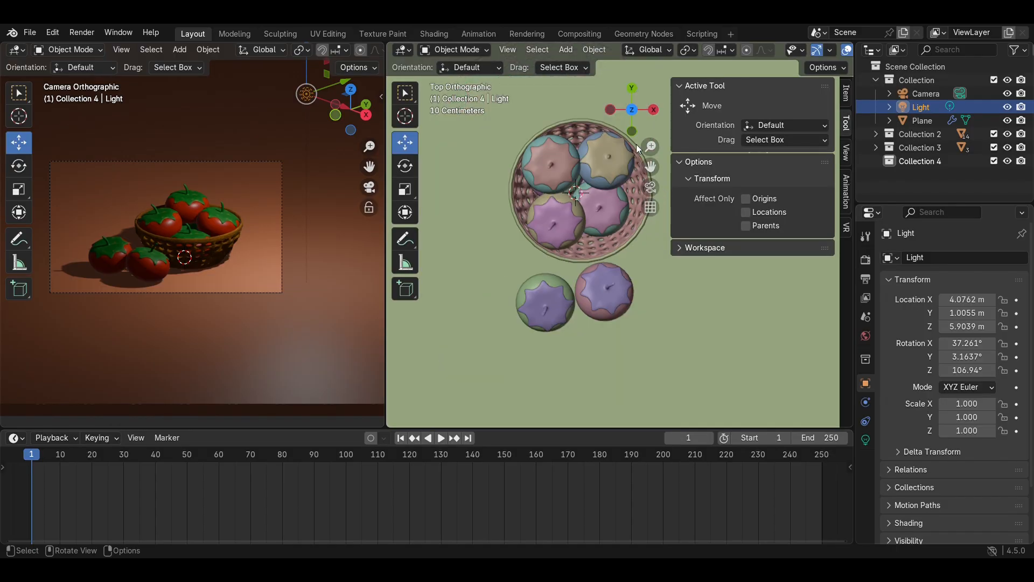
Step: Lower the point light to about Z 3.91 m and move it along Y to about 0.14 m
{"action": "left_click", "coordinate": [631, 132]}
{"action": "scroll", "coordinate": [599, 185], "scroll_direction": "down", "scroll_amount": 4}
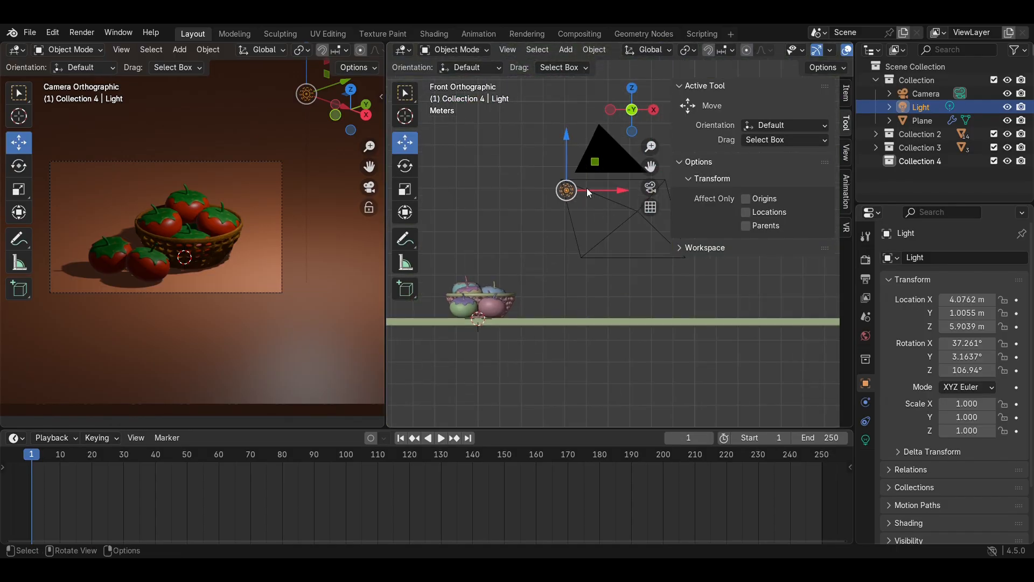
{"action": "key", "text": "g"}
{"action": "key", "text": "z"}
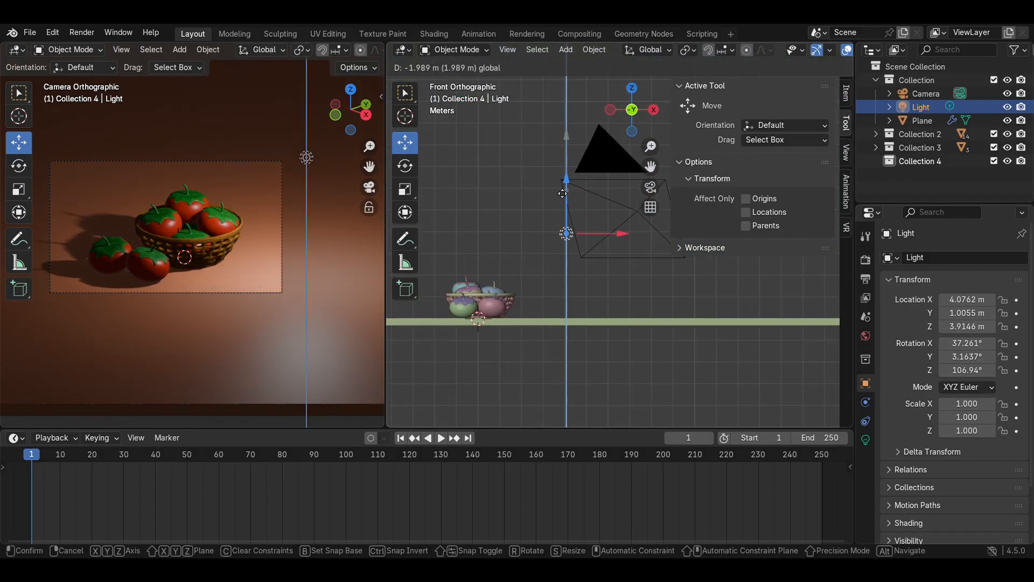
{"action": "left_click", "coordinate": [572, 200]}
{"action": "left_click", "coordinate": [631, 87]}
{"action": "key", "text": "g"}
{"action": "key", "text": "y"}
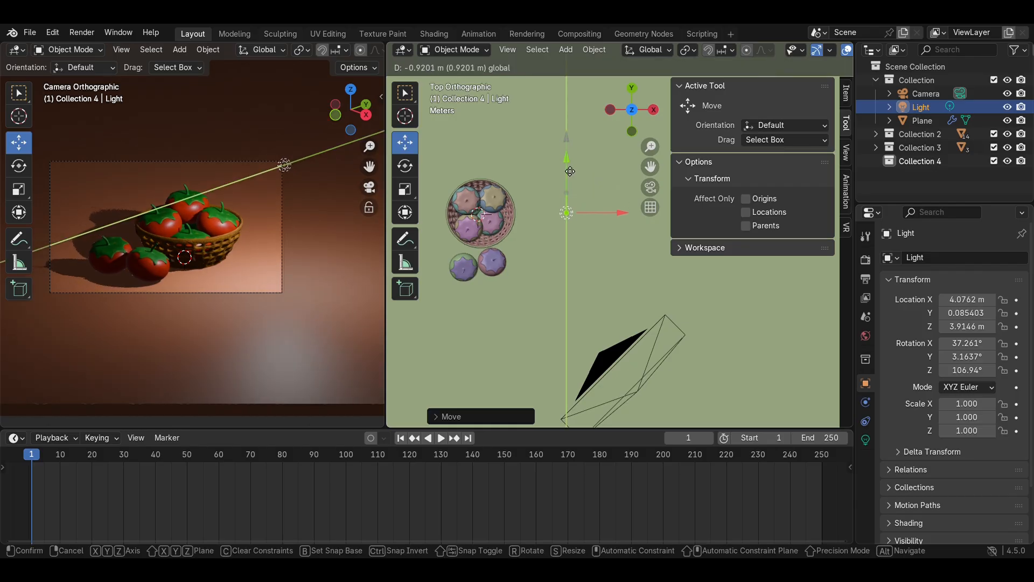
{"action": "left_click", "coordinate": [571, 168]}
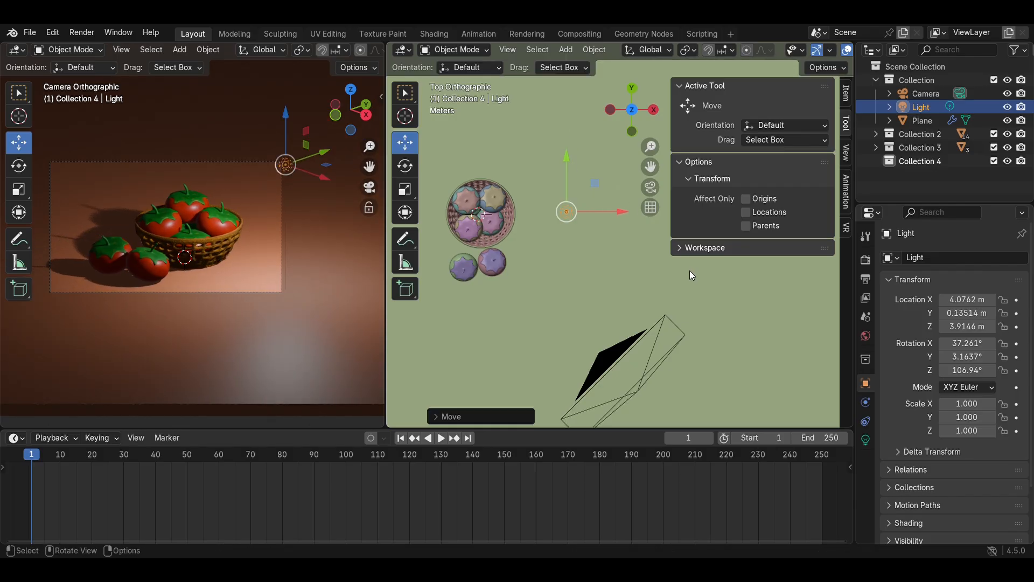
Step: Duplicate the point light along X to the other side of the basket, at about X -4.38 m
{"action": "key", "text": "shift+d"}
{"action": "key", "text": "x"}
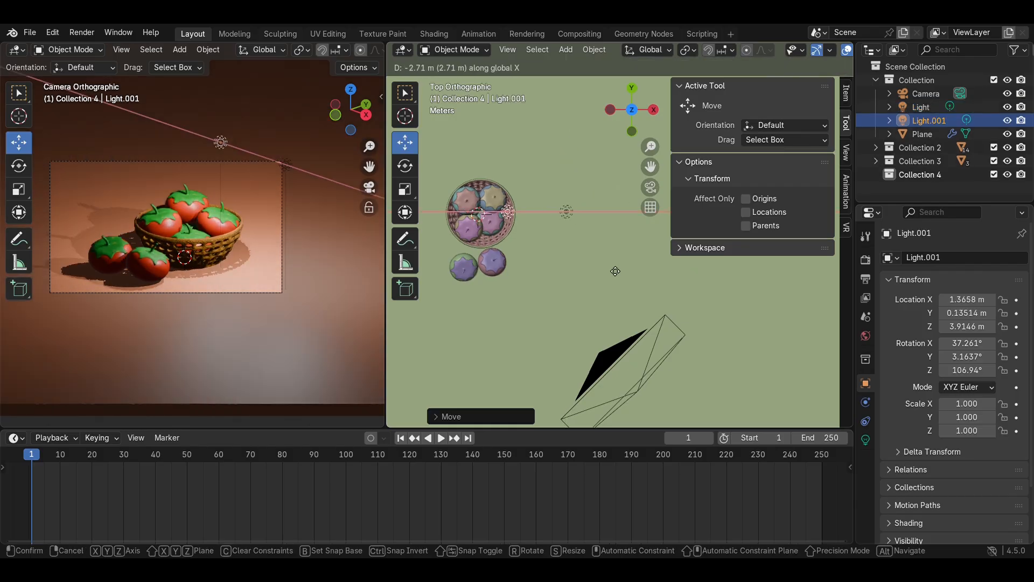
{"action": "left_click", "coordinate": [490, 271]}
{"action": "scroll", "coordinate": [553, 283], "scroll_direction": "left", "scroll_amount": 5}
{"action": "scroll", "coordinate": [553, 282], "scroll_direction": "up", "scroll_amount": 2}
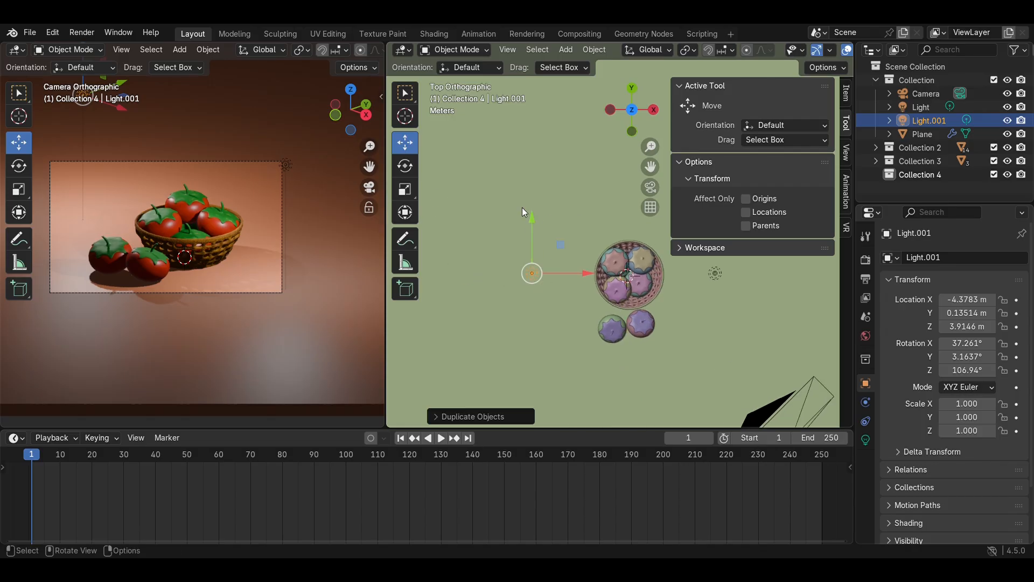
Step: Move the duplicated point light farther behind the basket, to about X -6.17 m and Y 6.60 m
{"action": "key", "text": "g"}
{"action": "key", "text": "y"}
{"action": "left_click", "coordinate": [560, 153]}
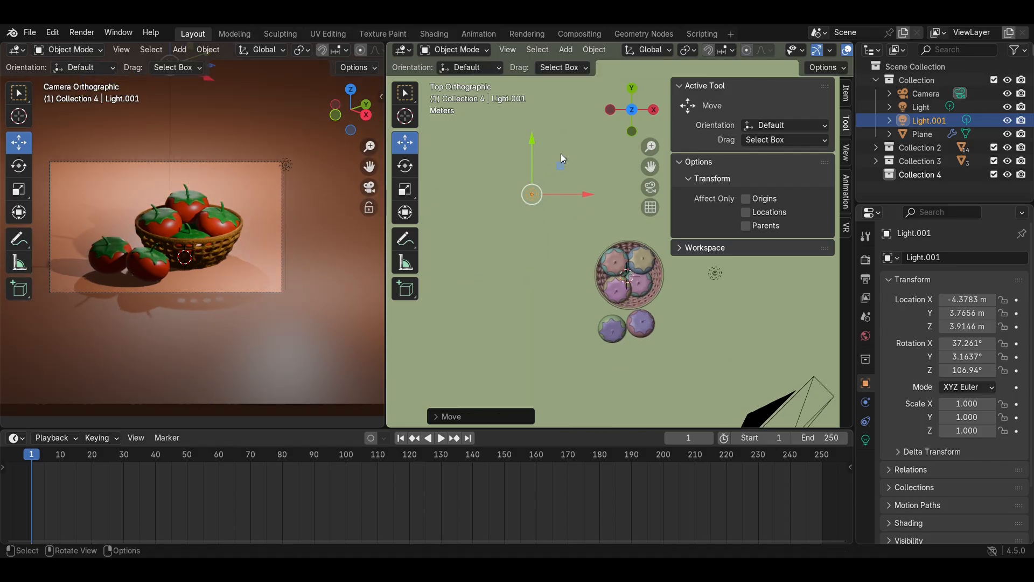
{"action": "key", "text": "g"}
{"action": "key", "text": "y"}
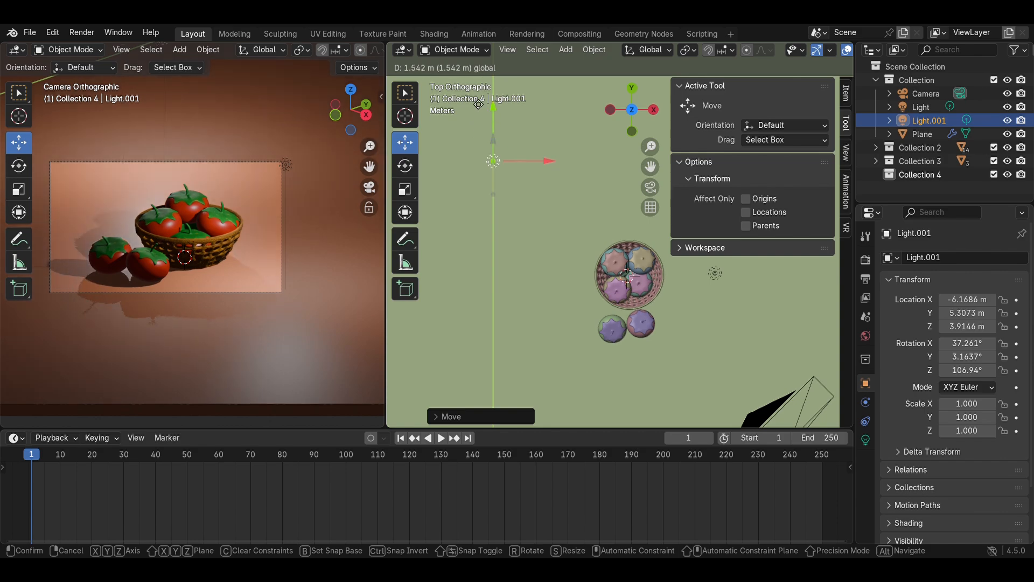
{"action": "left_click", "coordinate": [478, 88]}
{"action": "scroll", "coordinate": [595, 237], "scroll_direction": "down", "scroll_amount": 3}
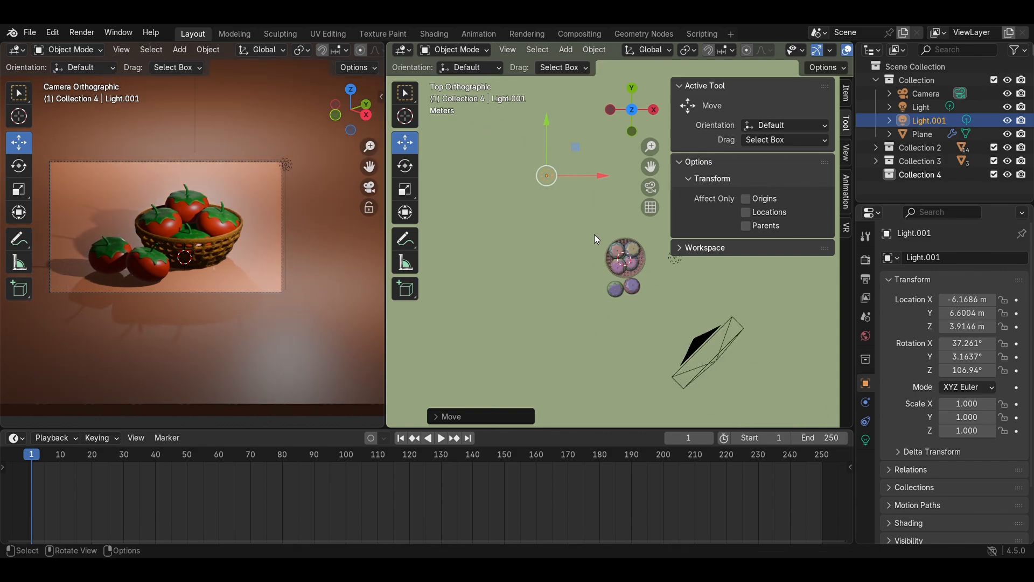
Step: Duplicate the rear point light and place the copy in front of the basket at about X -1.96 m, Y -5.30 m
{"action": "key", "text": "shift+d"}
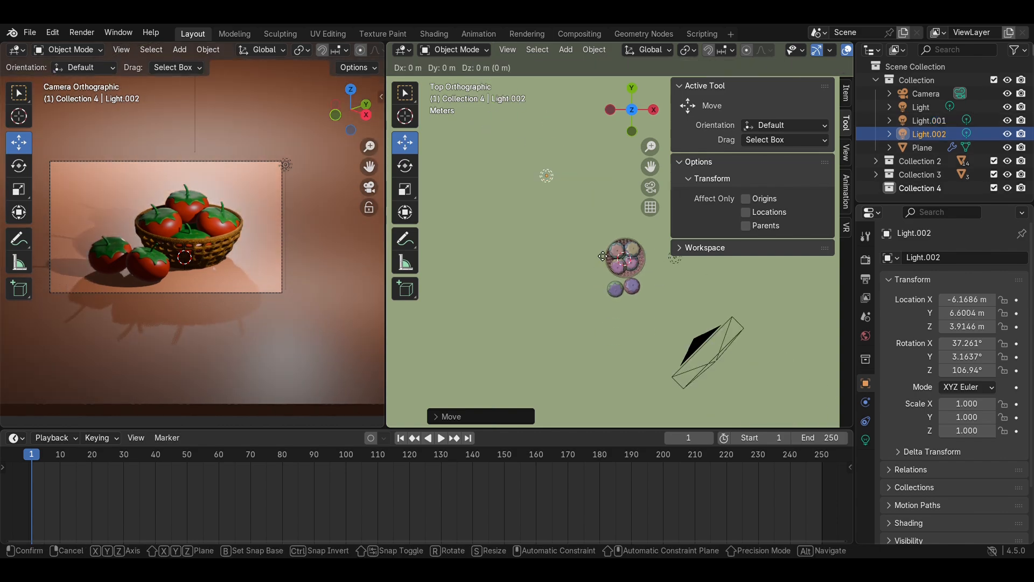
{"action": "key", "text": "y"}
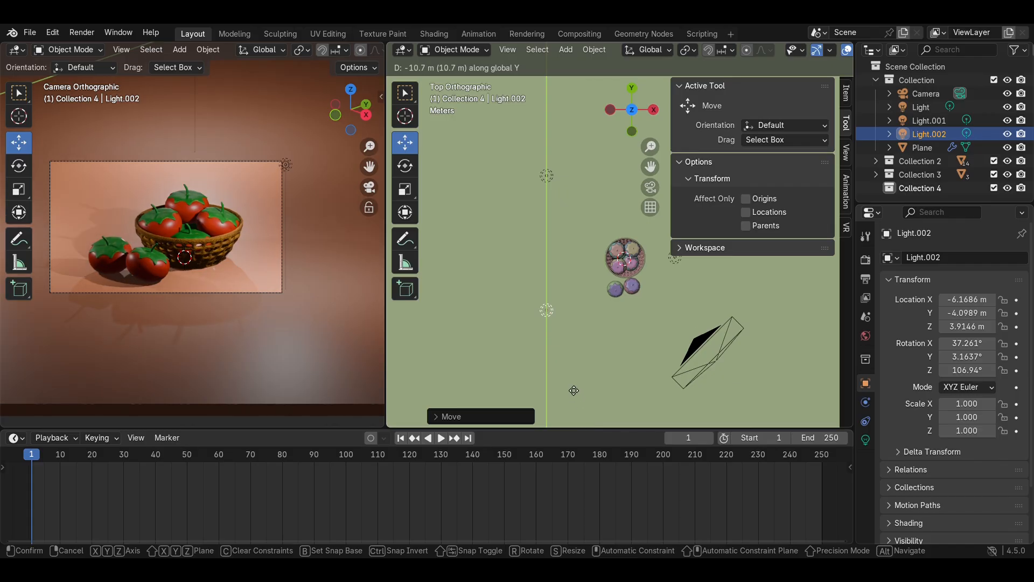
{"action": "left_click", "coordinate": [572, 387]}
{"action": "left_click_drag", "start_coordinate": [588, 312], "coordinate": [642, 309]}
{"action": "mouse_move", "coordinate": [602, 254]}
{"action": "left_mouse_down"}
{"action": "mouse_move", "coordinate": [601, 289]}
{"action": "mouse_move", "coordinate": [593, 271]}
{"action": "left_mouse_up"}
{"action": "scroll", "coordinate": [240, 293], "scroll_direction": "up", "scroll_amount": 3}
Step: Save the file and switch the render engine to Cycles with the camera viewport in Rendered shading
{"action": "key", "text": "ctrl+s"}
{"action": "key", "text": "z"}
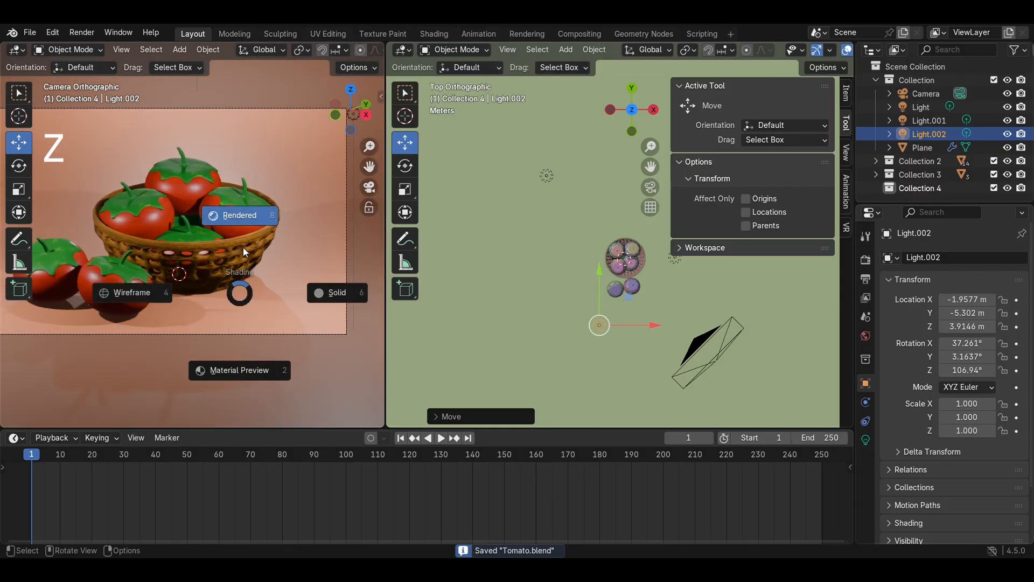
{"action": "left_click", "coordinate": [243, 248]}
{"action": "left_click_drag", "start_coordinate": [863, 262], "coordinate": [864, 261]}
{"action": "left_click", "coordinate": [867, 260]}
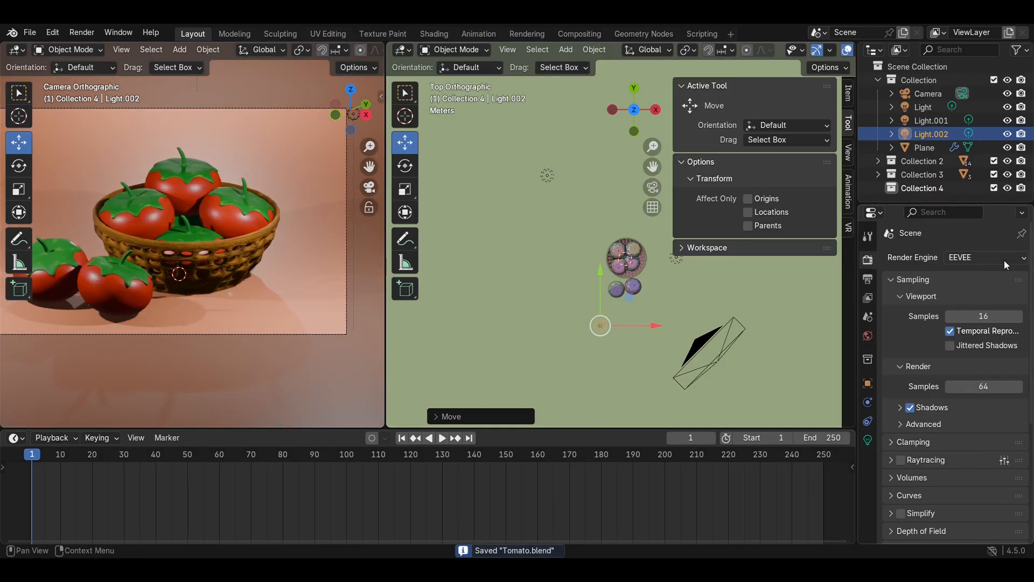
{"action": "left_click", "coordinate": [986, 258]}
{"action": "key", "text": "Return"}
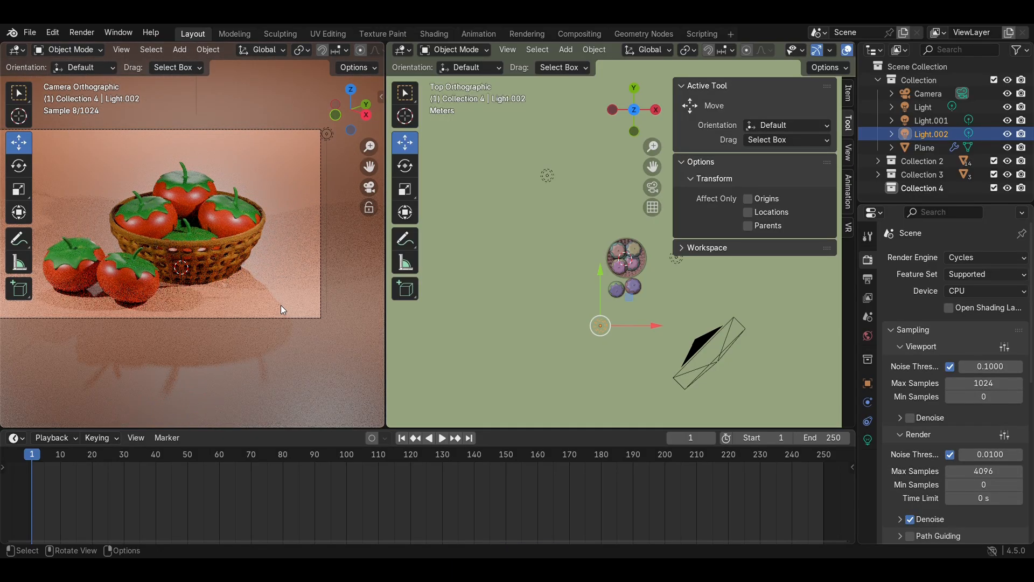
Step: Return the camera viewport to Material Preview and set the Cycles max samples to 24 for the viewport and 32 for renders
{"action": "key", "text": "z"}
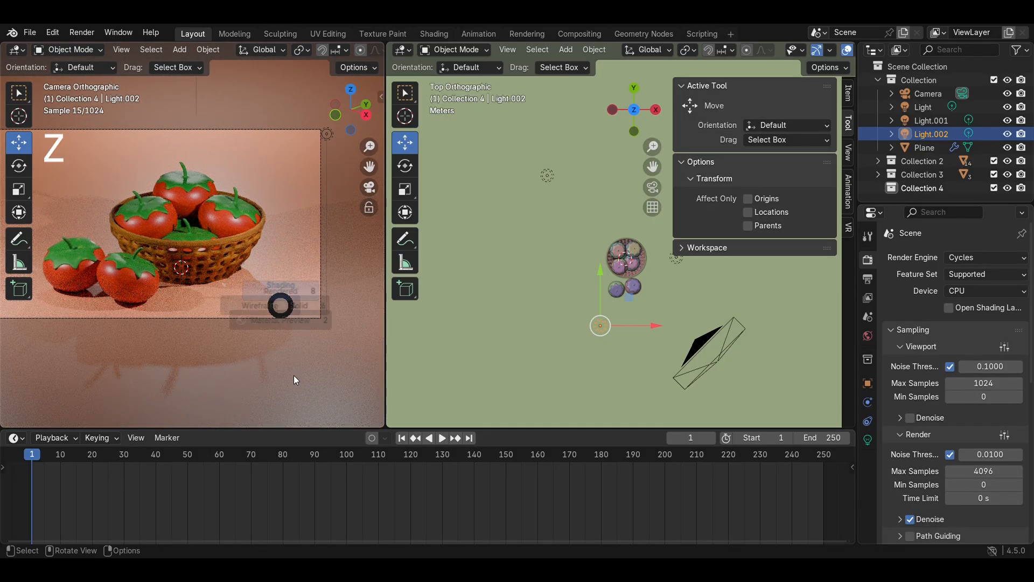
{"action": "left_click", "coordinate": [294, 379]}
{"action": "left_click", "coordinate": [1001, 386]}
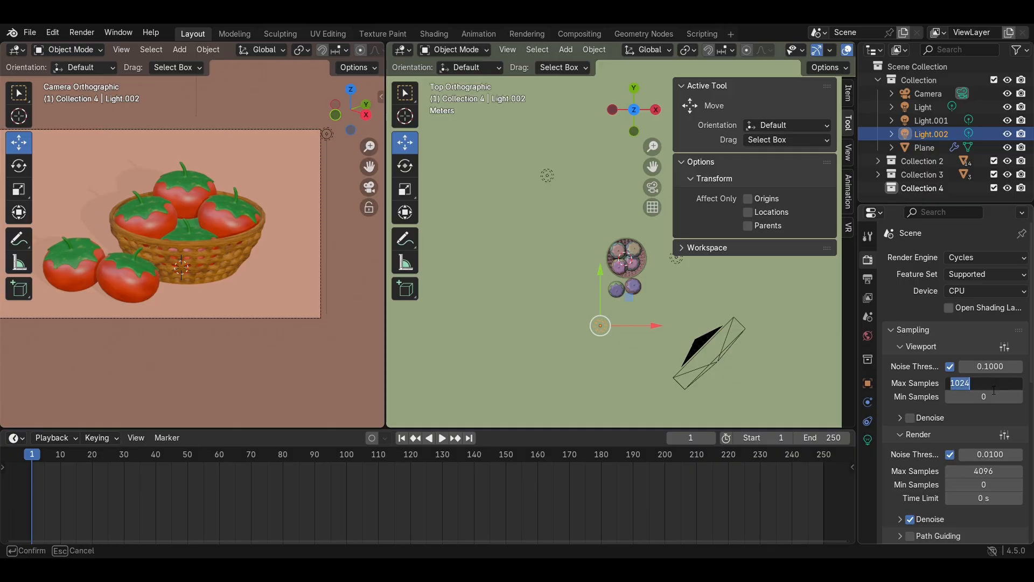
{"action": "type", "text": "24"}
{"action": "key", "text": "Return"}
{"action": "left_click", "coordinate": [997, 472]}
{"action": "type", "text": "32"}
{"action": "key", "text": "Return"}
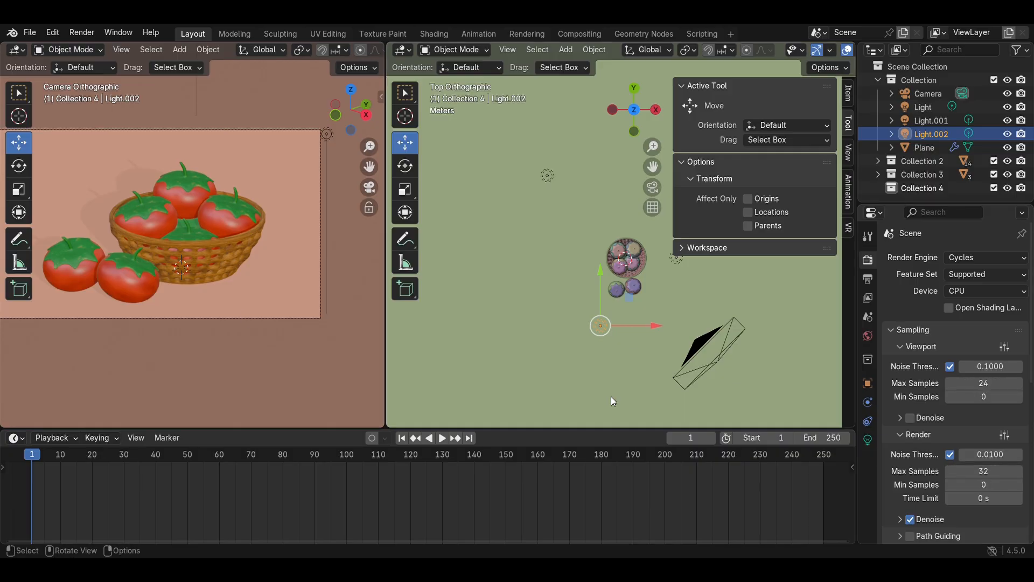
Step: Replace the third point light, in front of the basket, with an area light scaled up about 13.7 times
{"action": "key", "text": "Delete"}
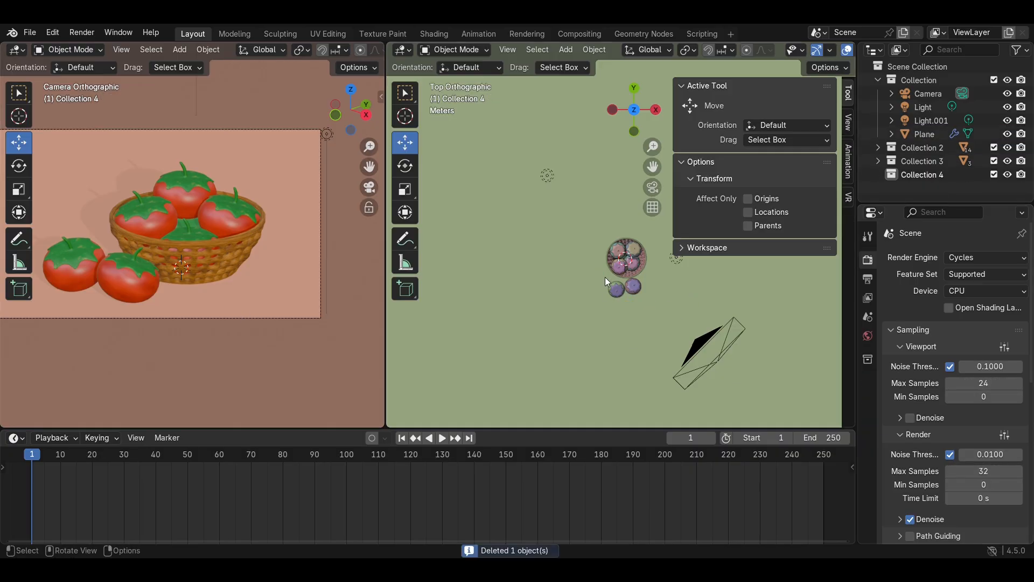
{"action": "key", "text": "shift+a"}
{"action": "mouse_move", "coordinate": [612, 460]}
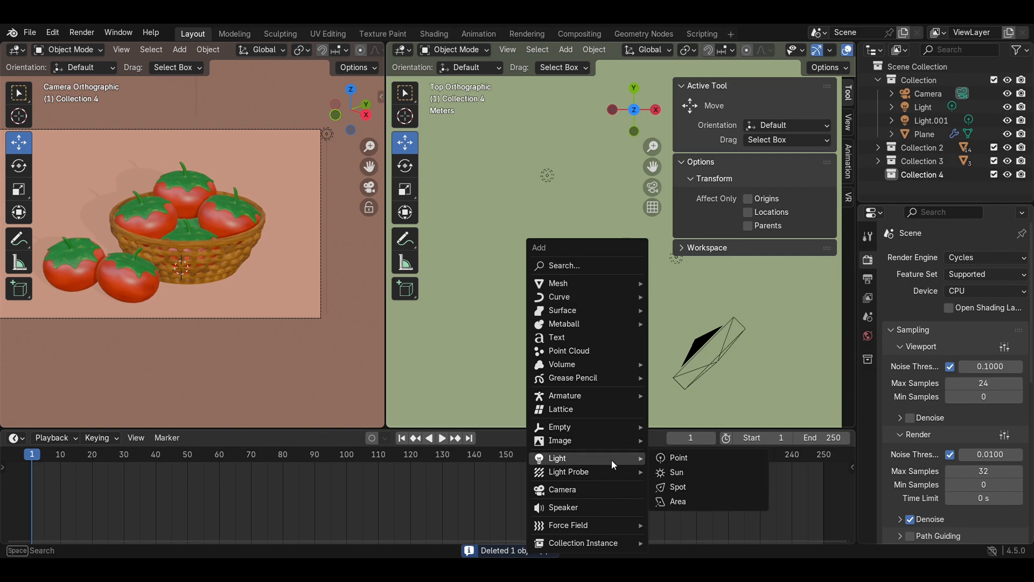
{"action": "left_click", "coordinate": [690, 502]}
{"action": "key", "text": "s"}
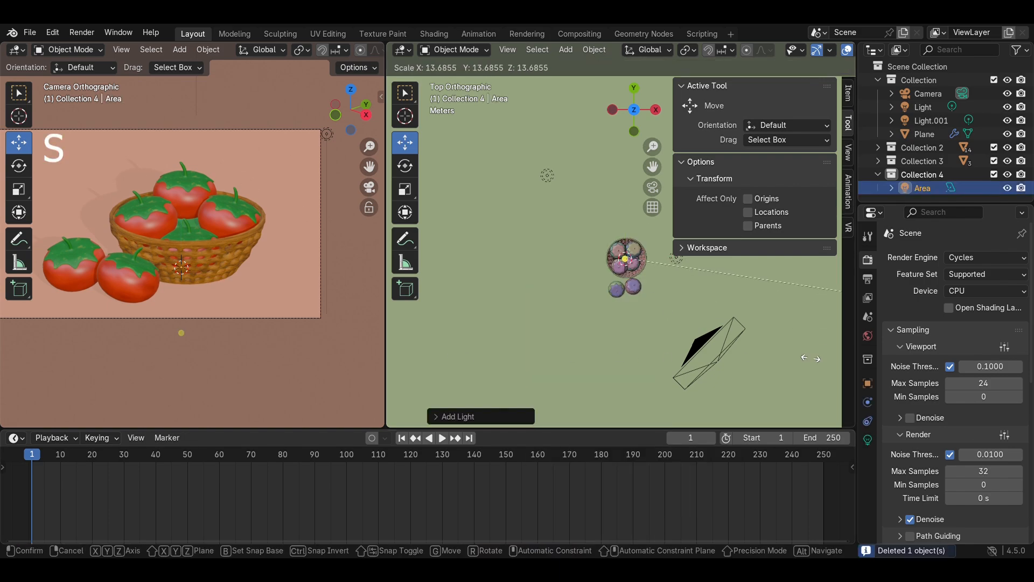
{"action": "left_click", "coordinate": [811, 358]}
Step: Raise the area light along Z high above the basket and scale it down to about half its size
{"action": "left_click", "coordinate": [634, 131]}
{"action": "key", "text": "g"}
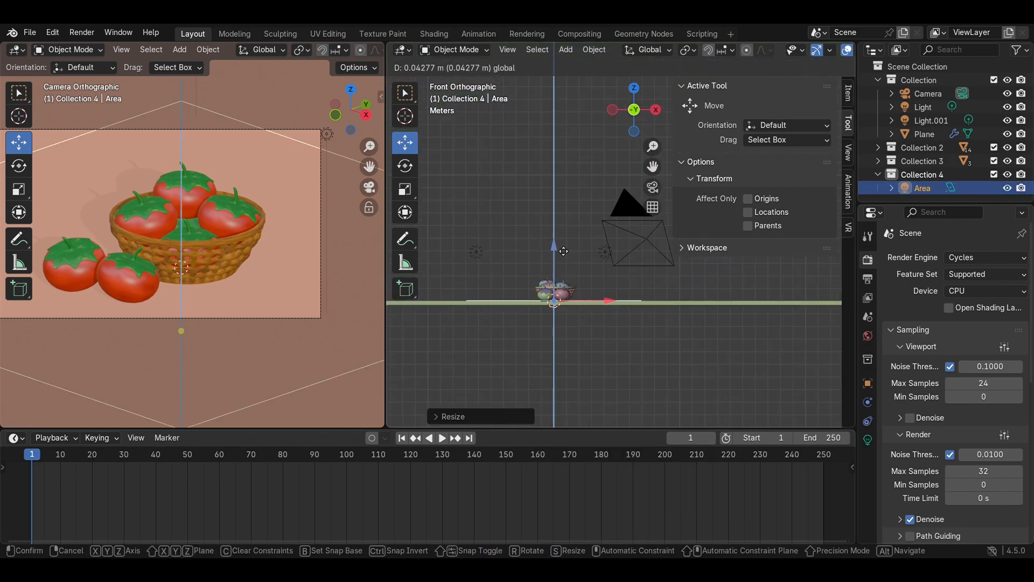
{"action": "left_click", "coordinate": [564, 159]}
{"action": "key", "text": "s"}
{"action": "left_click", "coordinate": [839, 394]}
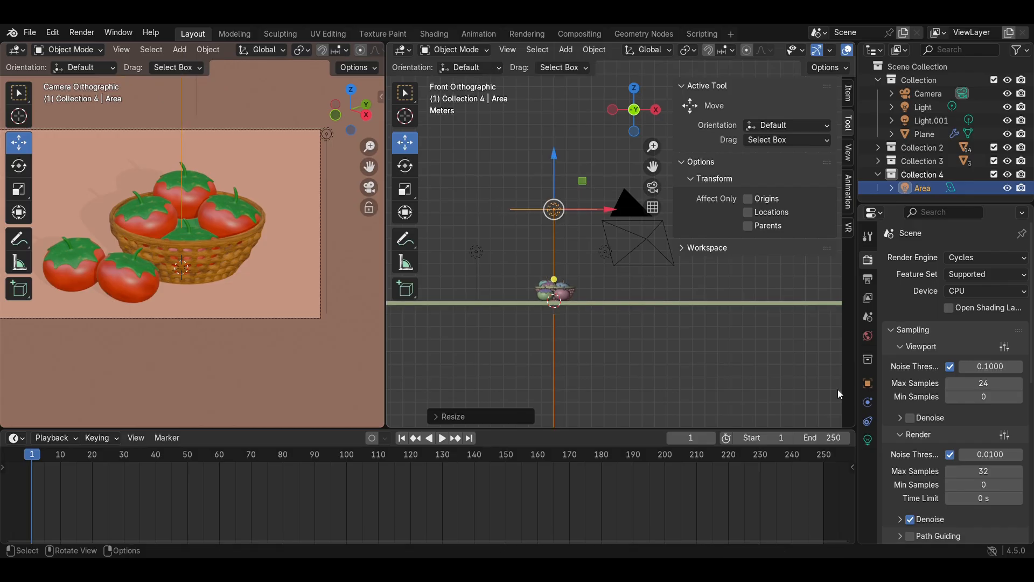
Step: Set the area light's power to 500
{"action": "left_click", "coordinate": [868, 440]}
{"action": "left_click", "coordinate": [973, 375]}
{"action": "type", "text": "50"}
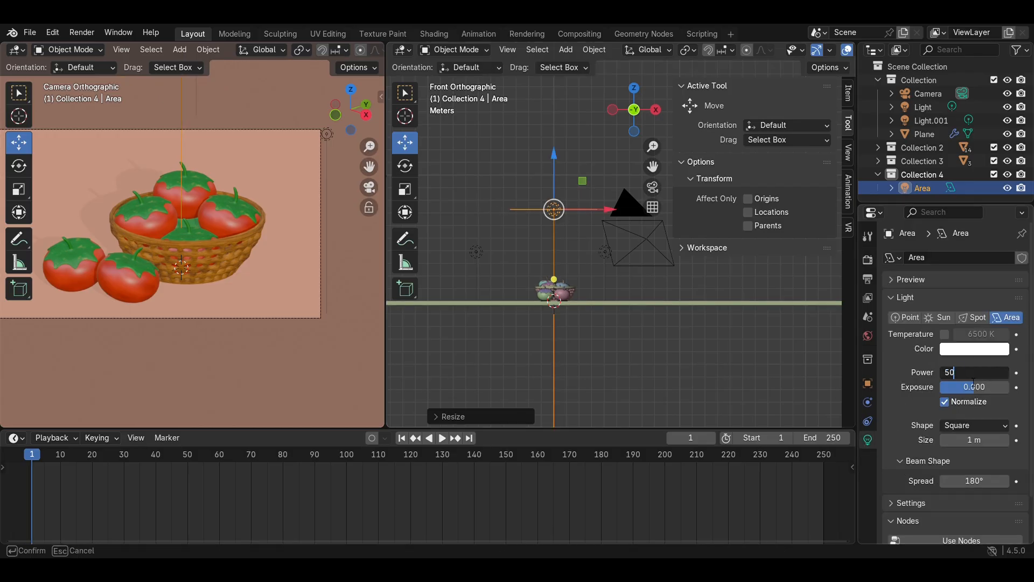
{"action": "type", "text": "0"}
{"action": "key", "text": "Return"}
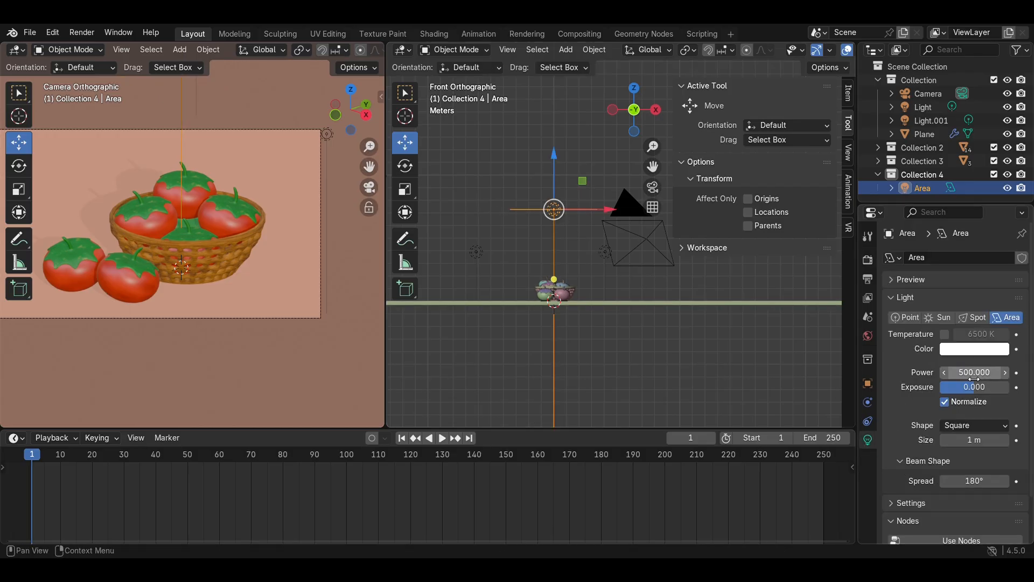
Step: Switch the render engine back to EEVEE and display the camera viewport in Rendered shading
{"action": "left_click", "coordinate": [868, 260]}
{"action": "left_click", "coordinate": [973, 257]}
{"action": "left_click", "coordinate": [982, 271]}
{"action": "key", "text": "z"}
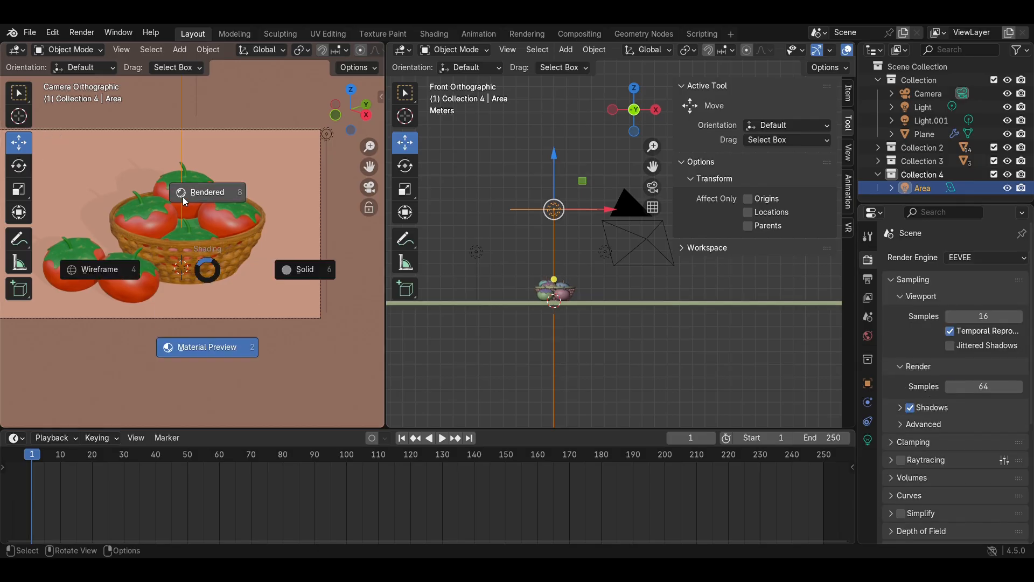
{"action": "left_click", "coordinate": [184, 202]}
Step: Lower the area light slightly and duplicate it along negative Y to the front of the basket
{"action": "mouse_move", "coordinate": [551, 163]}
{"action": "left_mouse_down"}
{"action": "mouse_move", "coordinate": [559, 188]}
{"action": "mouse_move", "coordinate": [561, 172]}
{"action": "left_mouse_up"}
{"action": "left_click", "coordinate": [654, 110]}
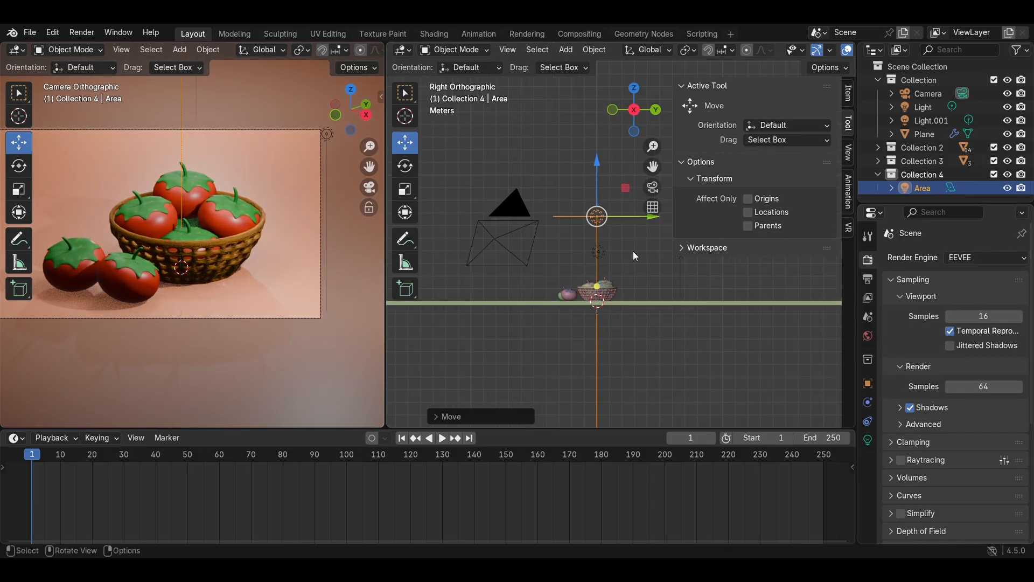
{"action": "key", "text": "shift+d"}
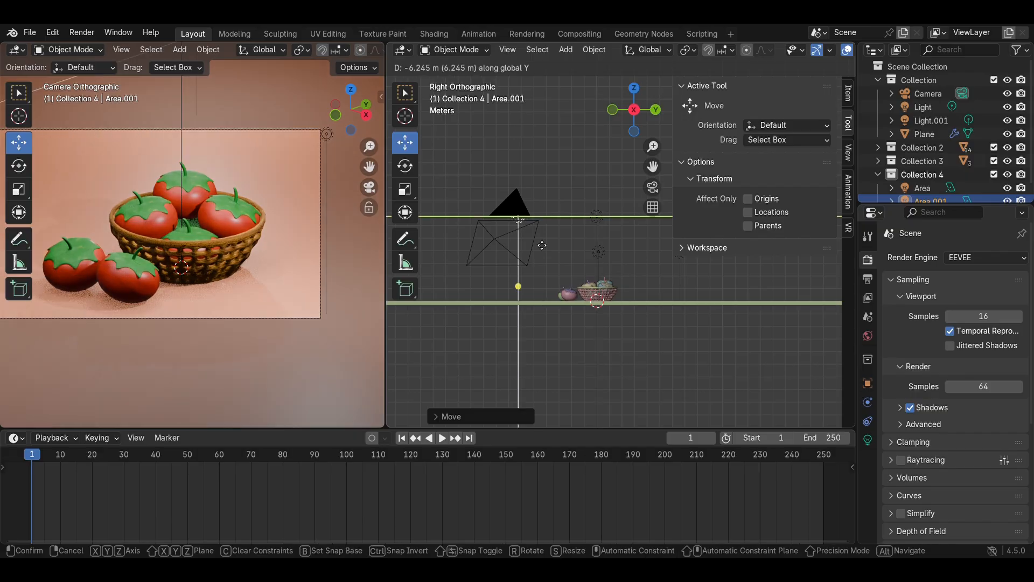
{"action": "left_click", "coordinate": [565, 273]}
Step: Tilt the duplicated area light toward the basket, move it farther out and slightly lower, and fine-tune its aim
{"action": "key", "text": "r"}
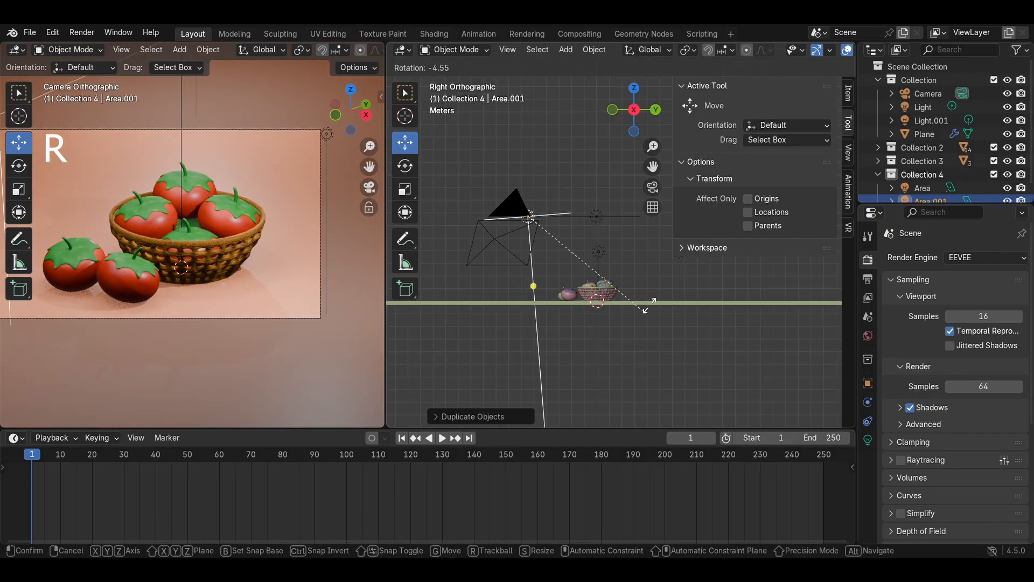
{"action": "left_click", "coordinate": [488, 215]}
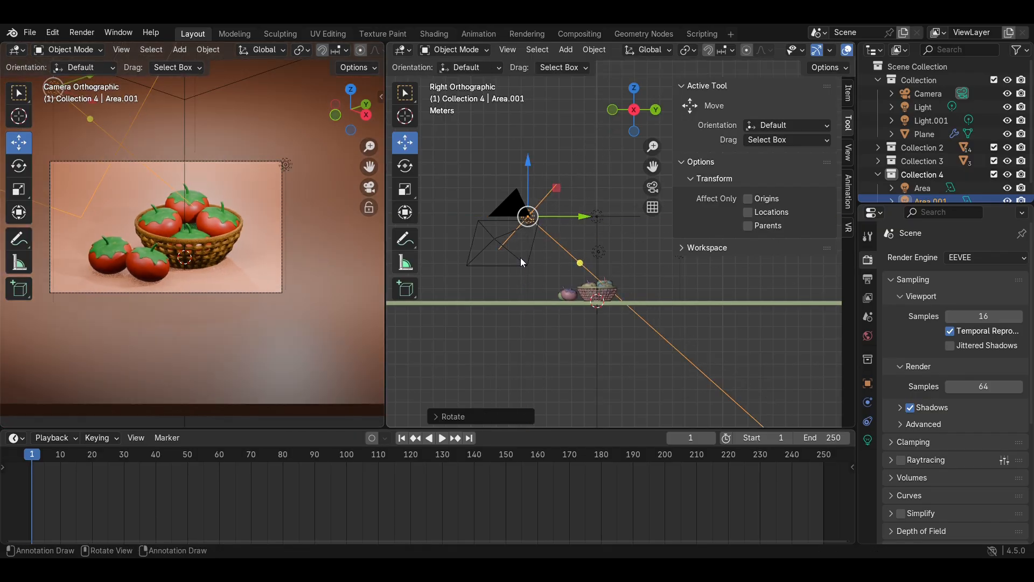
{"action": "left_click_drag", "start_coordinate": [584, 212], "coordinate": [485, 218]}
{"action": "left_click", "coordinate": [475, 180]}
{"action": "key", "text": "r"}
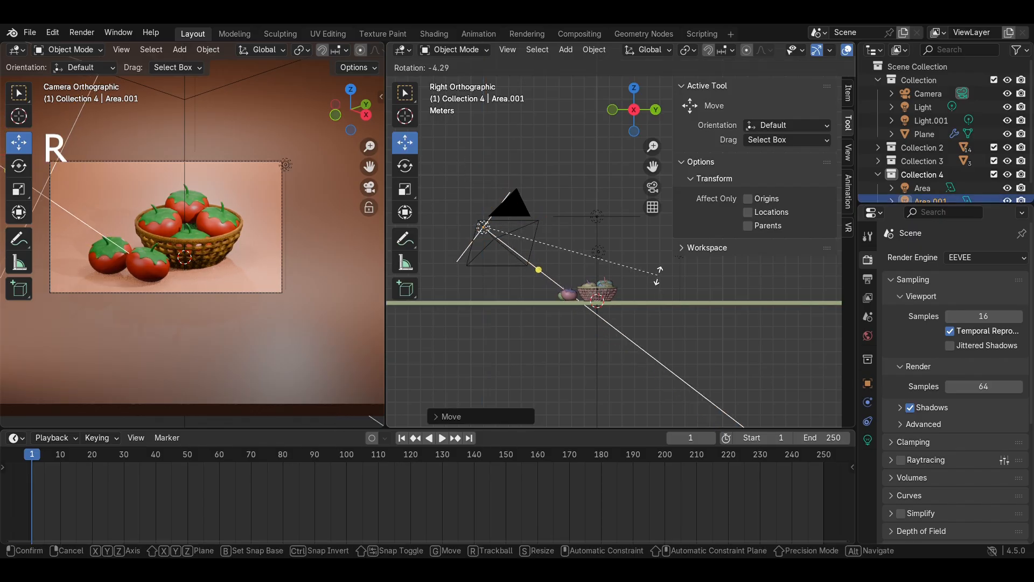
{"action": "left_click", "coordinate": [659, 263]}
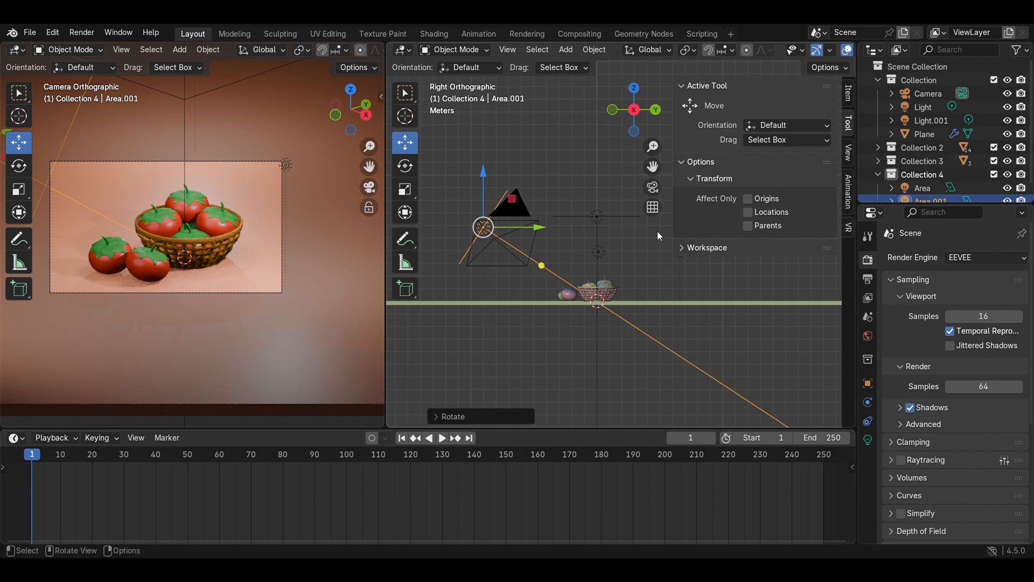
Step: Set the power of the original point light to 500
{"action": "left_click", "coordinate": [598, 252]}
{"action": "left_click", "coordinate": [868, 439]}
{"action": "left_click", "coordinate": [973, 372]}
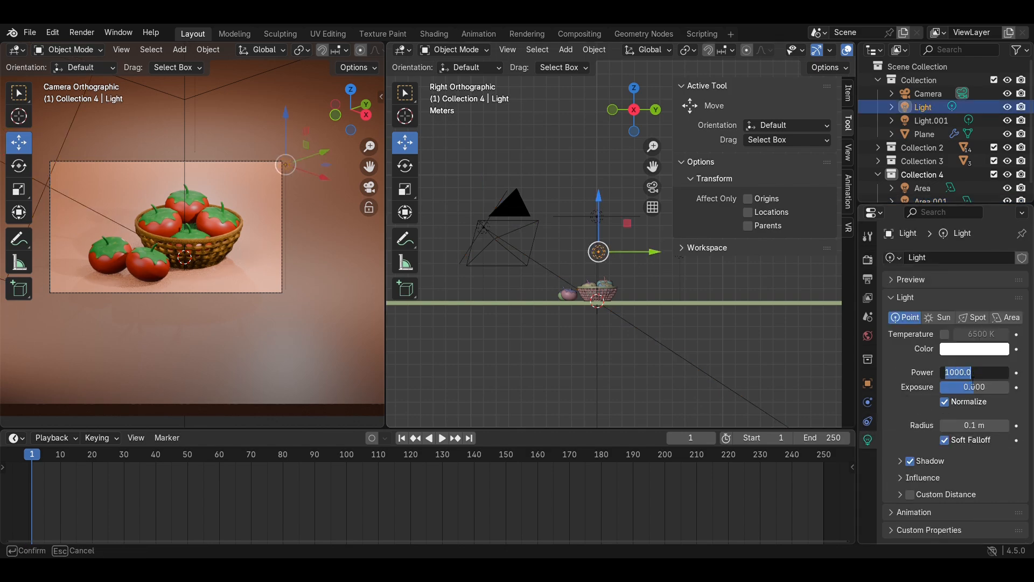
{"action": "type", "text": "500"}
{"action": "key", "text": "Return"}
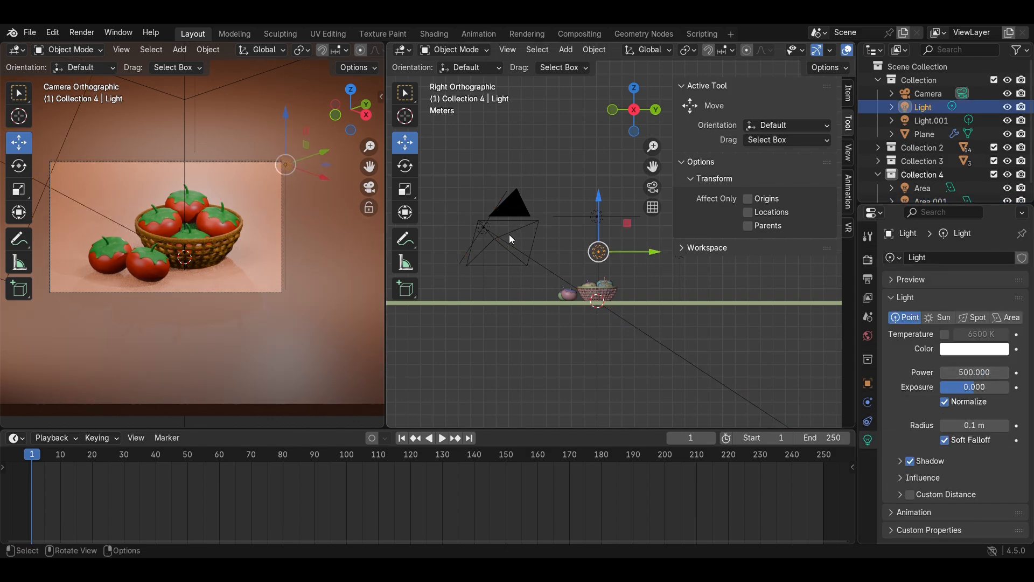
Step: Set the power of the second point light, Light.001, to 500 and save the file
{"action": "middle_click_drag", "start_coordinate": [510, 237], "coordinate": [593, 279]}
{"action": "key", "text": "ctrl+z"}
{"action": "left_click", "coordinate": [575, 211]}
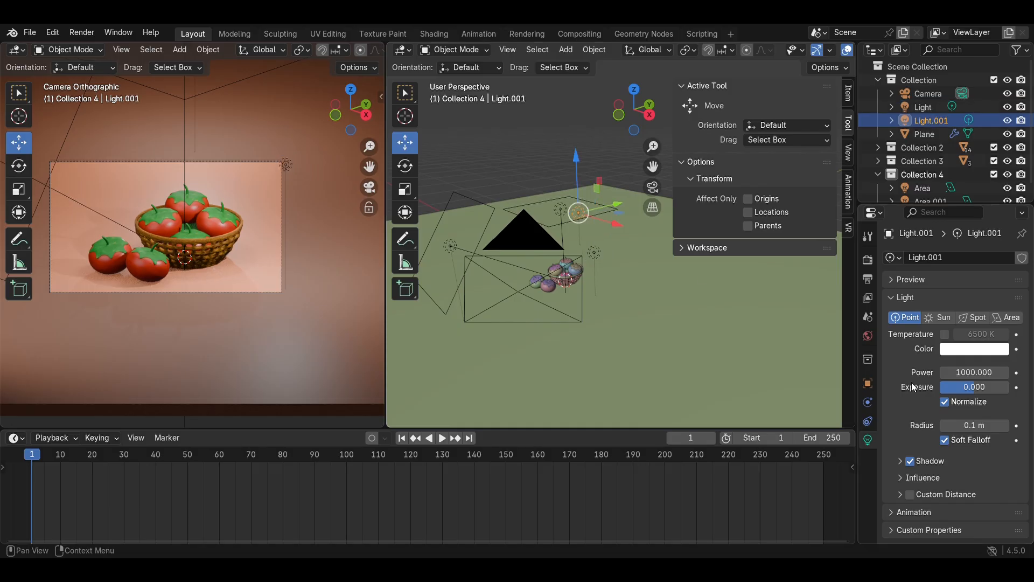
{"action": "left_click", "coordinate": [979, 373]}
{"action": "type", "text": "500"}
{"action": "key", "text": "Return"}
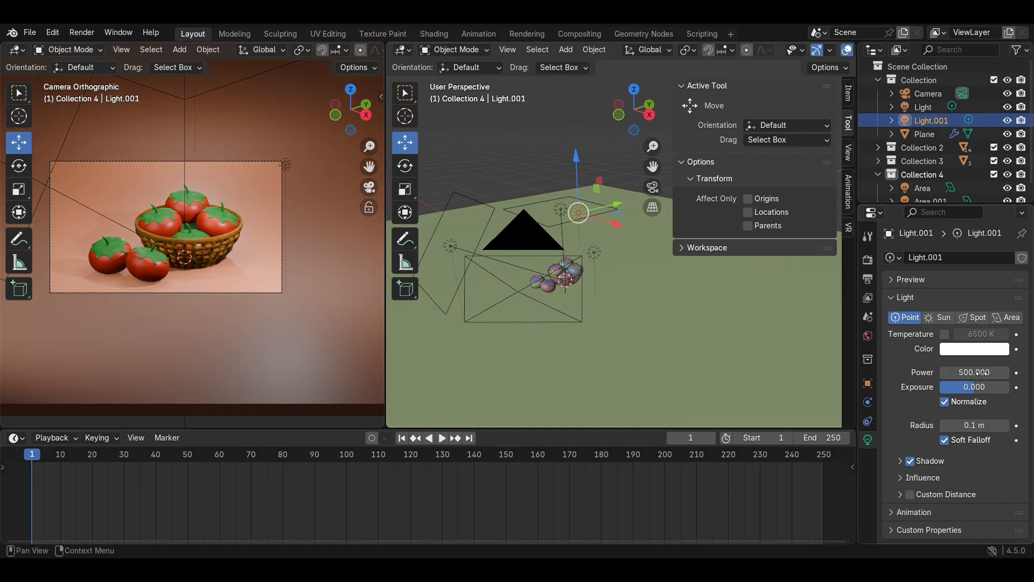
{"action": "key", "text": "ctrl+s"}
Step: Switch the render engine to Cycles, check the basket in the Rendered camera view, and set that viewport to Material Preview shading
{"action": "scroll", "coordinate": [248, 273], "scroll_direction": "up", "scroll_amount": 2}
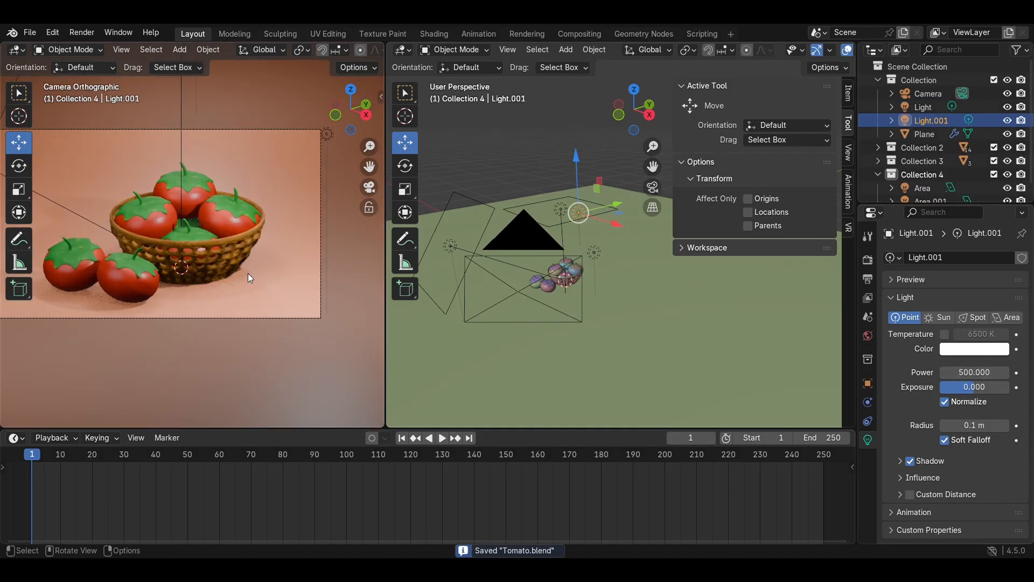
{"action": "key", "text": "z"}
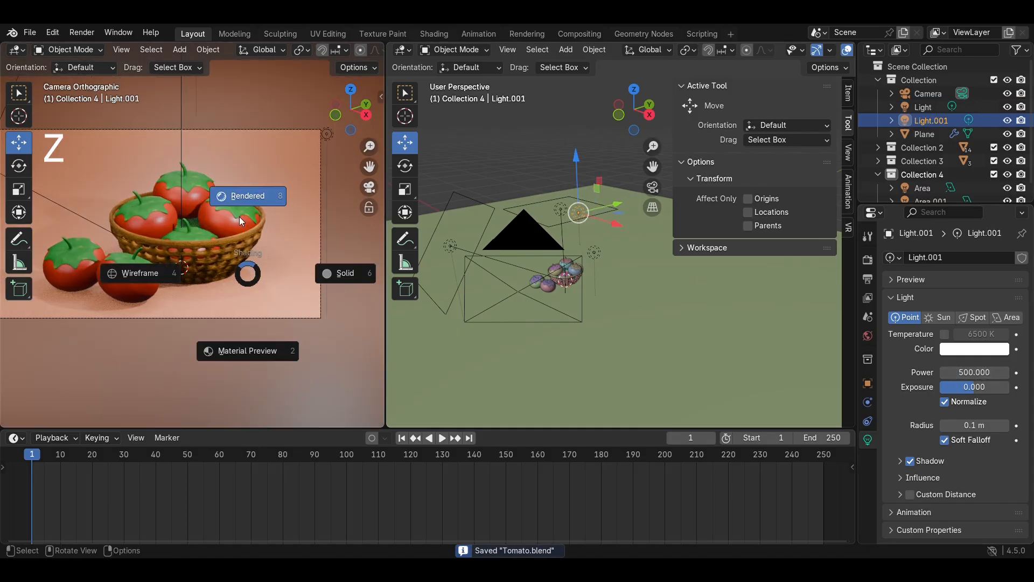
{"action": "left_click", "coordinate": [867, 260]}
{"action": "left_click", "coordinate": [986, 258]}
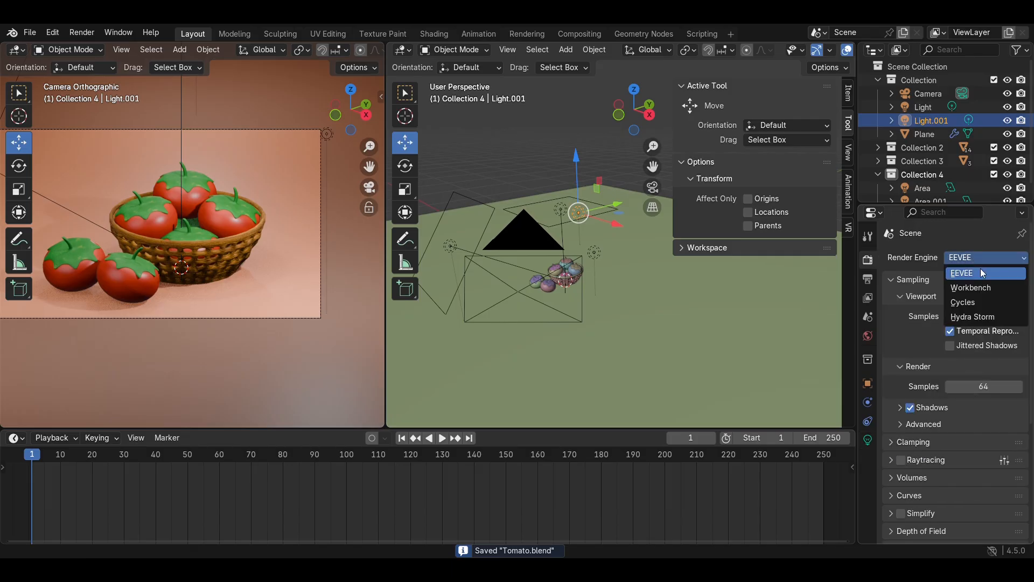
{"action": "left_click", "coordinate": [970, 301]}
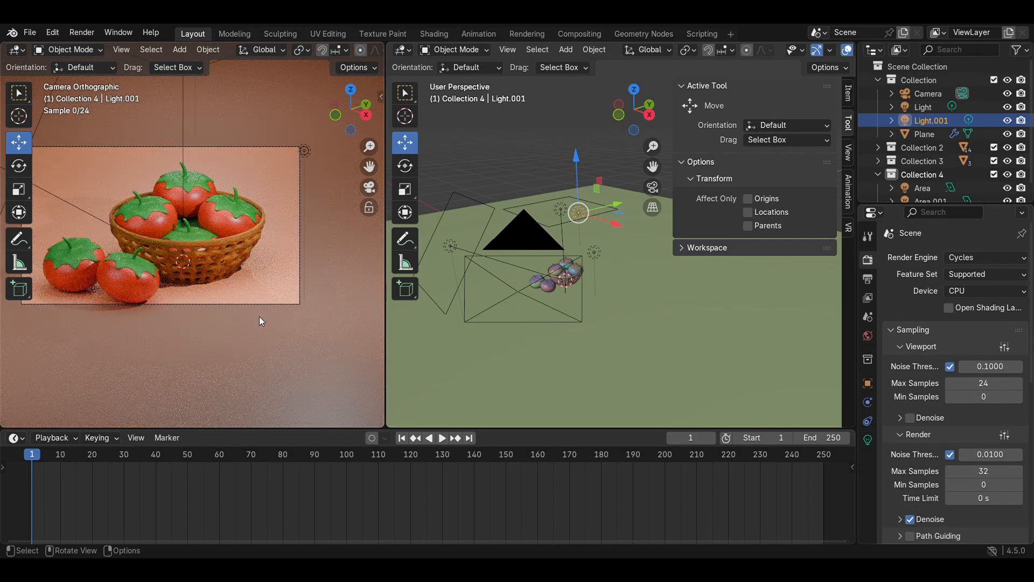
{"action": "scroll", "coordinate": [260, 322], "scroll_direction": "down", "scroll_amount": 1}
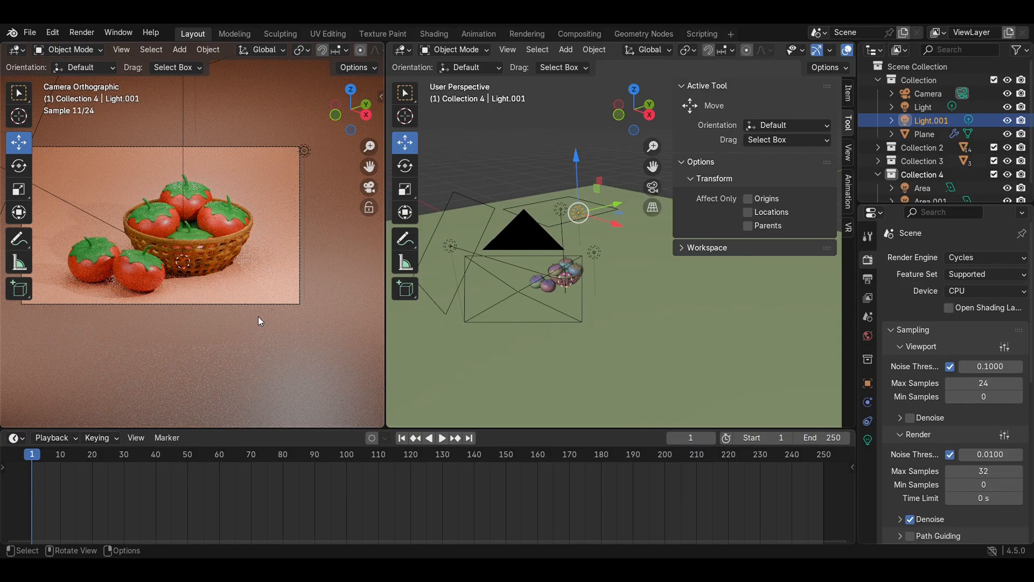
{"action": "key", "text": "z"}
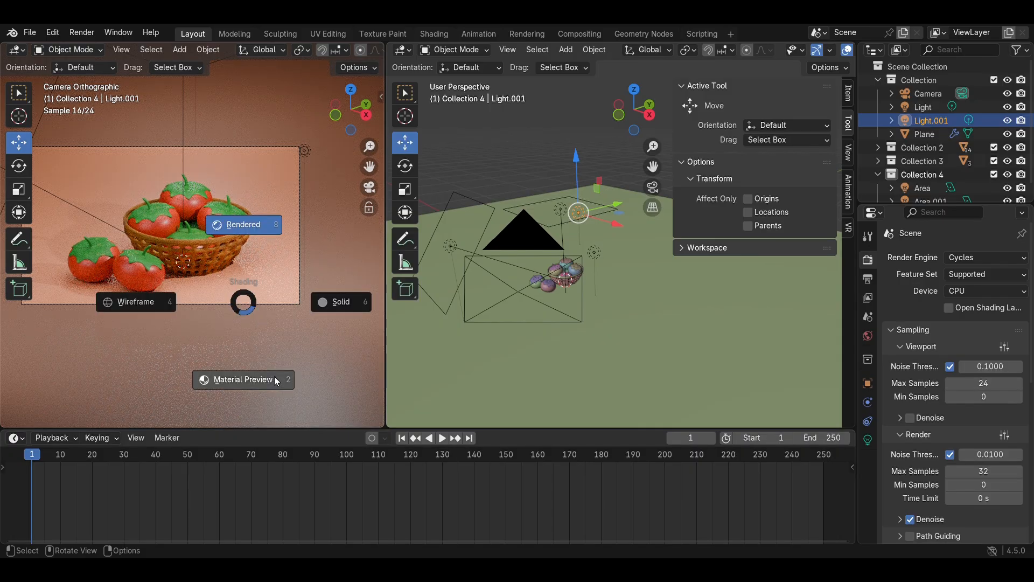
{"action": "left_click", "coordinate": [274, 376]}
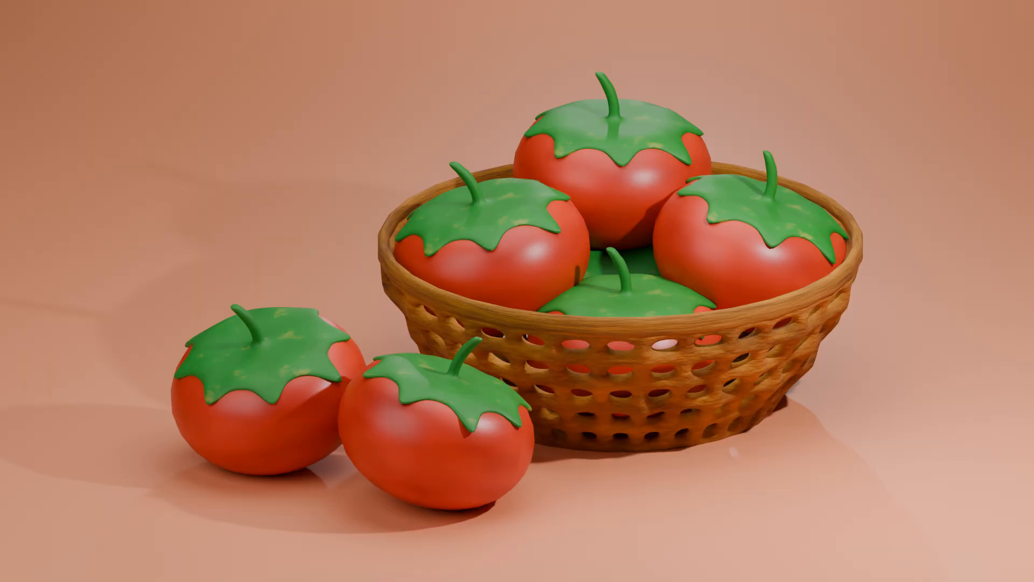